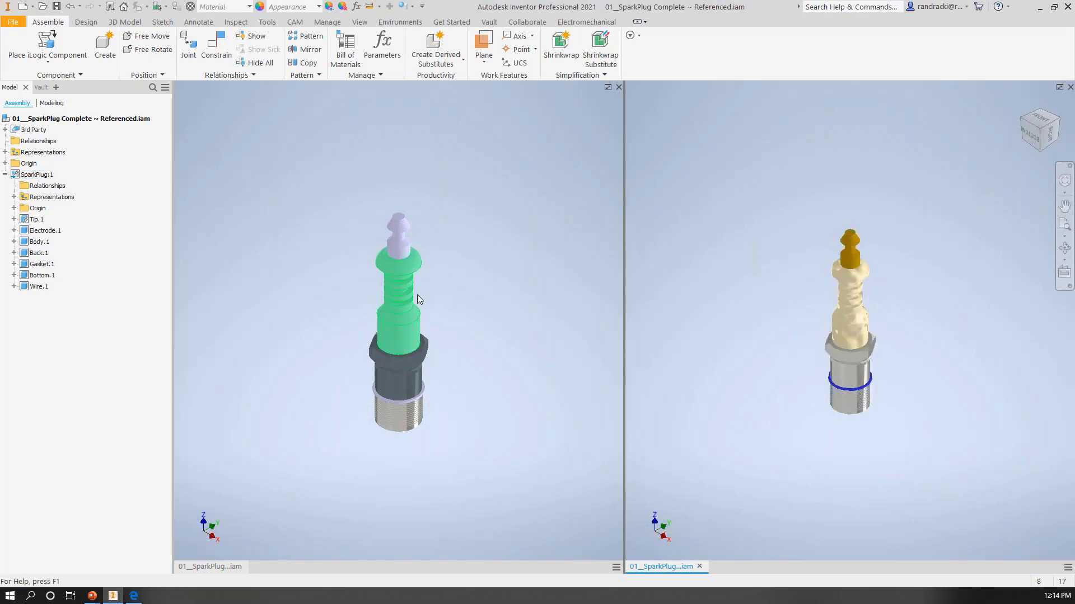
Step: Examine the contents of Wire.1 in the imported spark plug assembly, showing its modeling features down to PartBody
click(470, 291)
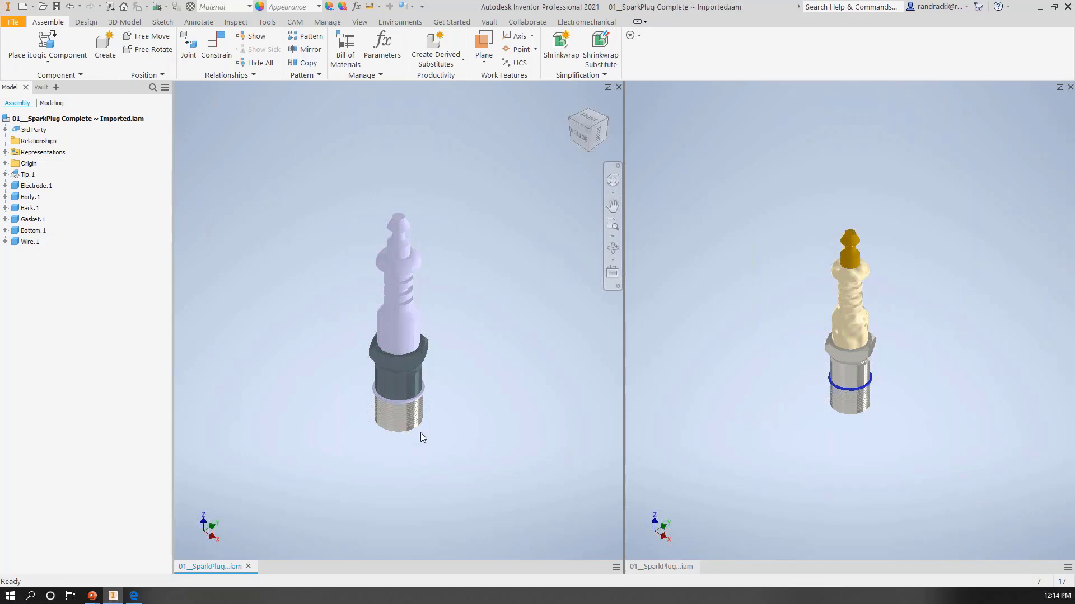
click(112, 123)
click(20, 176)
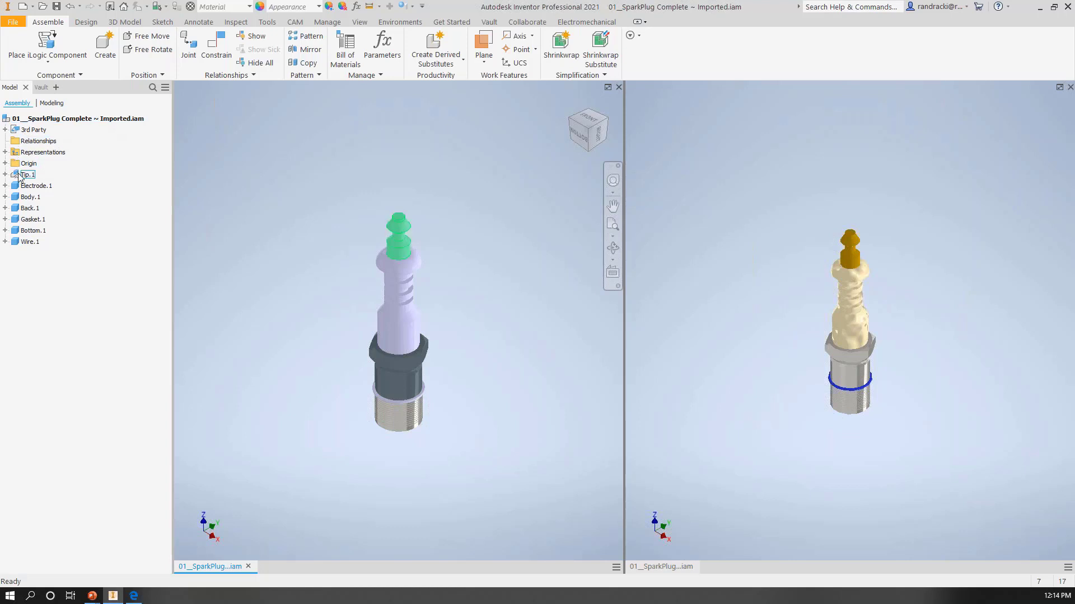
click(5, 241)
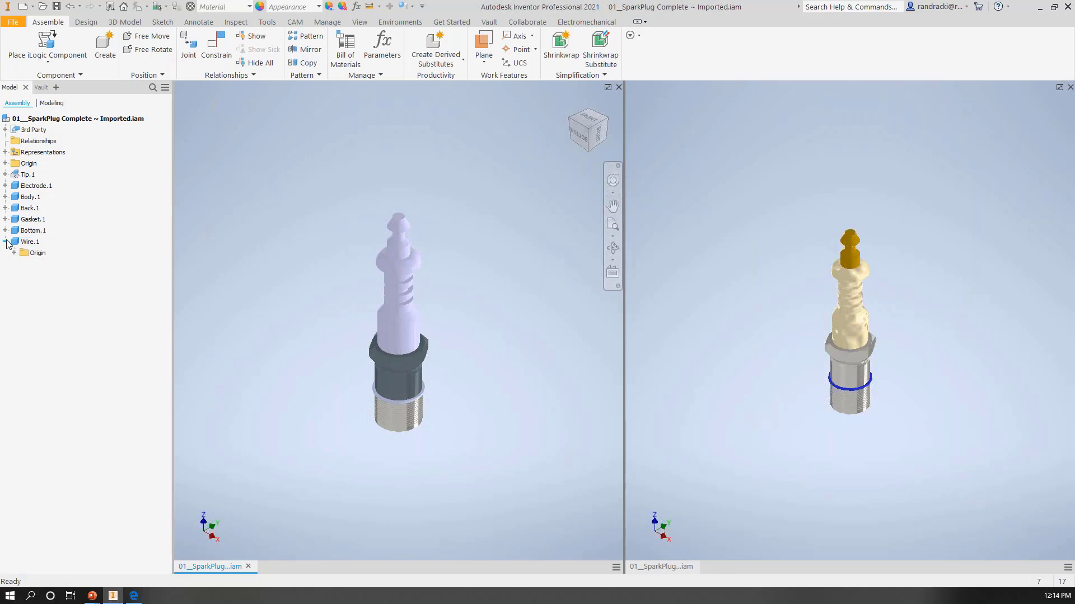
click(51, 104)
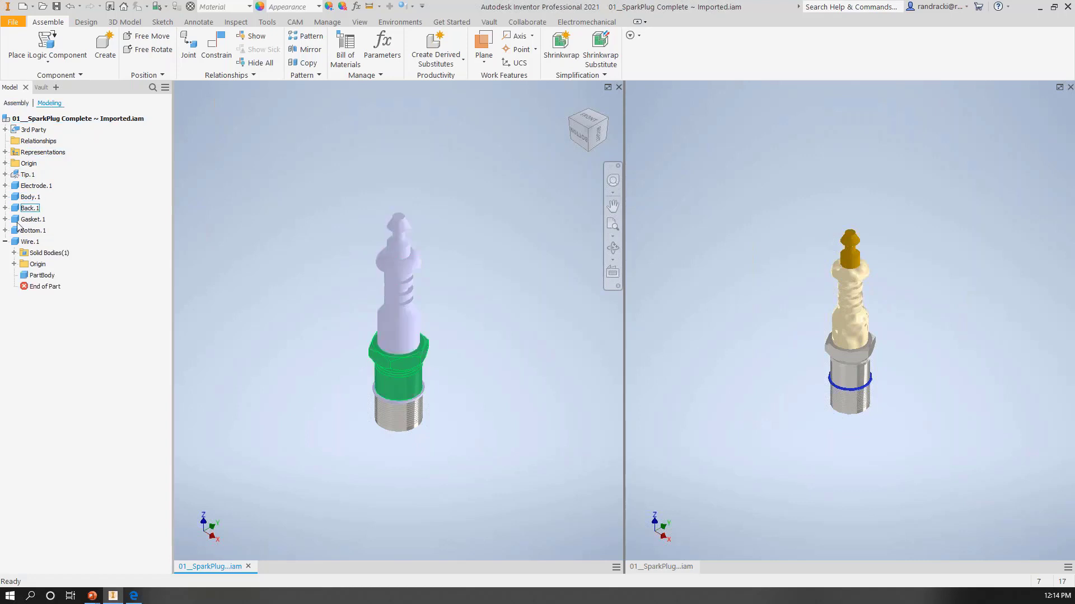
click(24, 276)
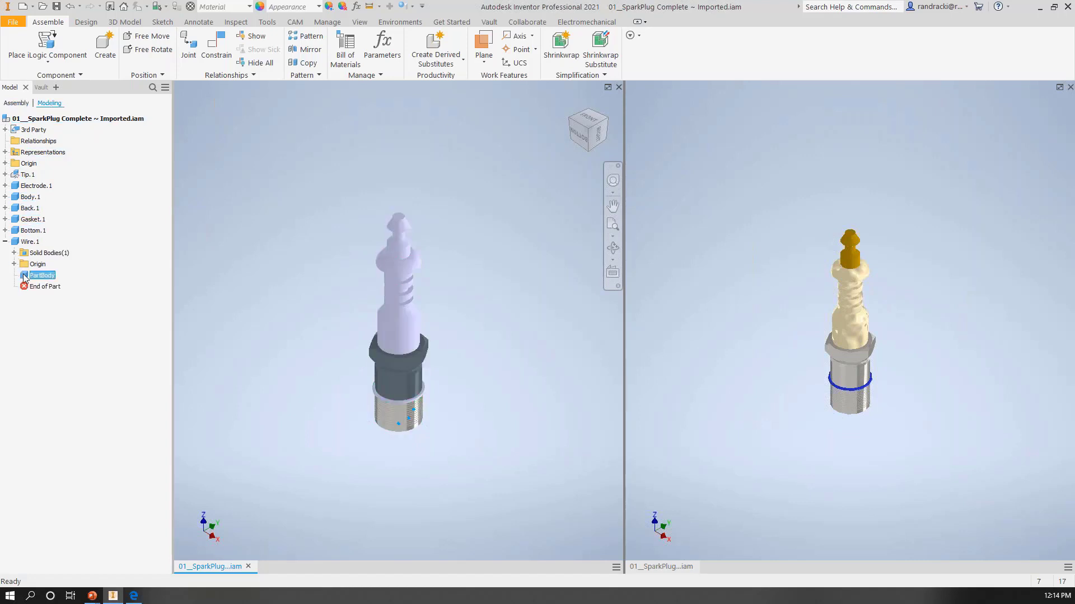
Step: Open Wire.1 for in-place editing, review the operations available for its PartBody, and return to the assembly
click(16, 243)
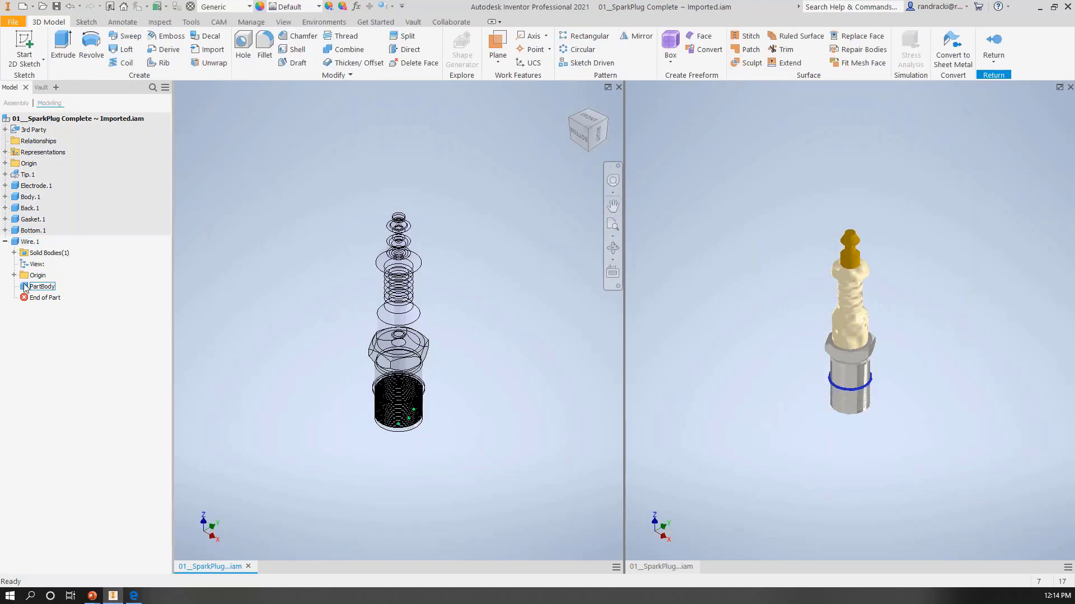
right_click(25, 287)
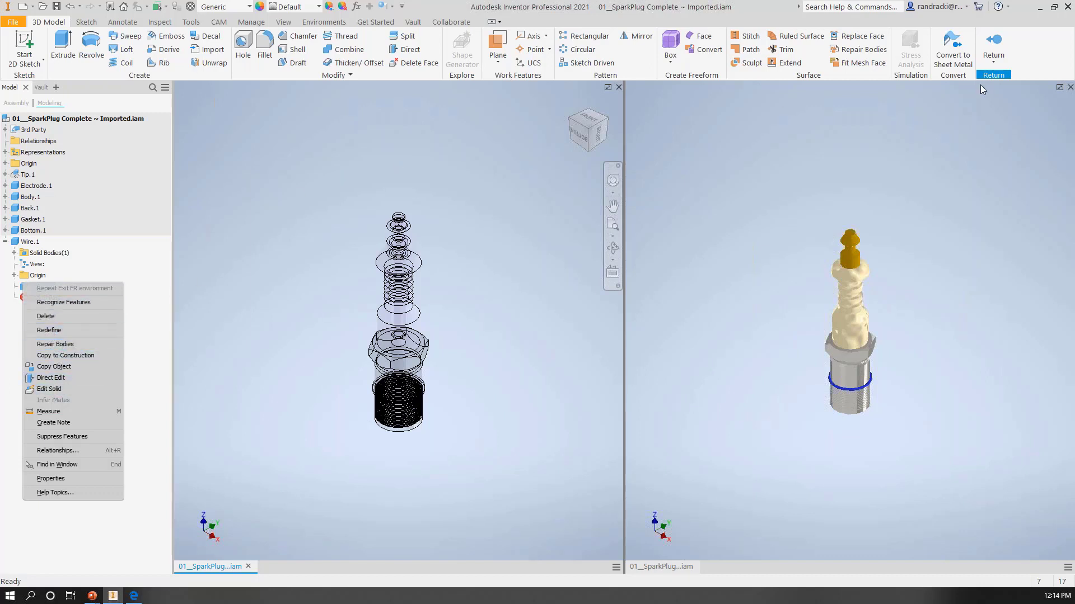
click(992, 45)
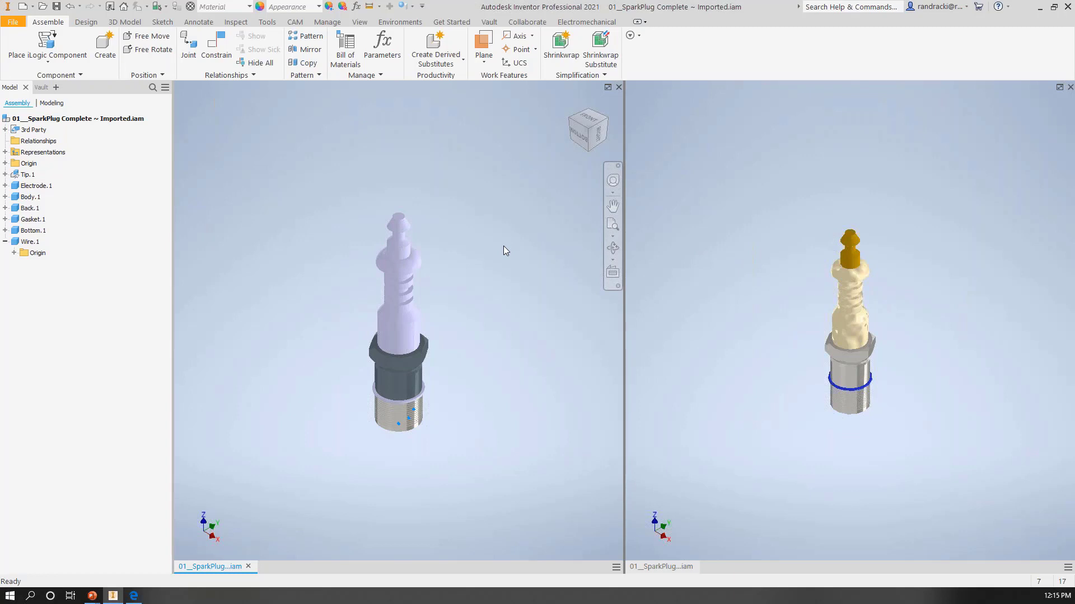
Step: Examine the SparkPlug:1 structure in the referenced spark plug assembly, expanding its Tip.1 and Electrode.1 parts
click(778, 331)
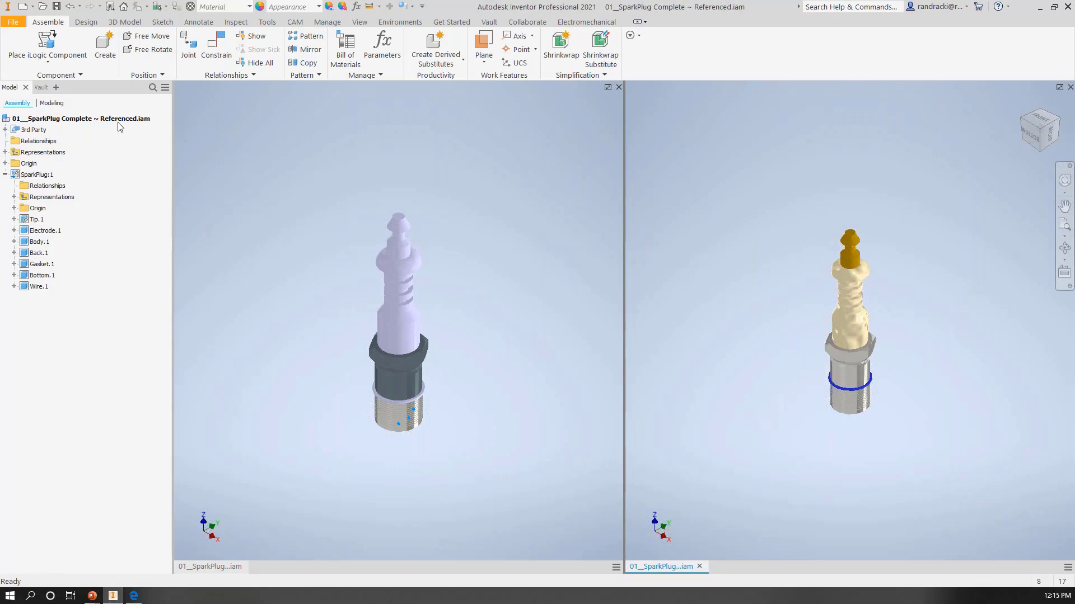
click(34, 176)
click(5, 174)
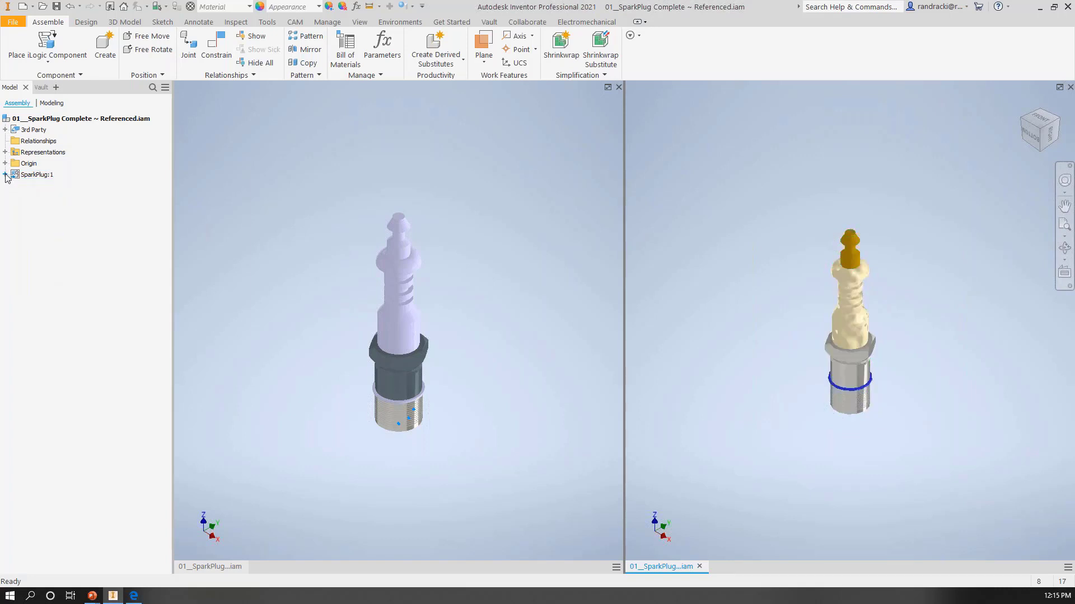
click(34, 175)
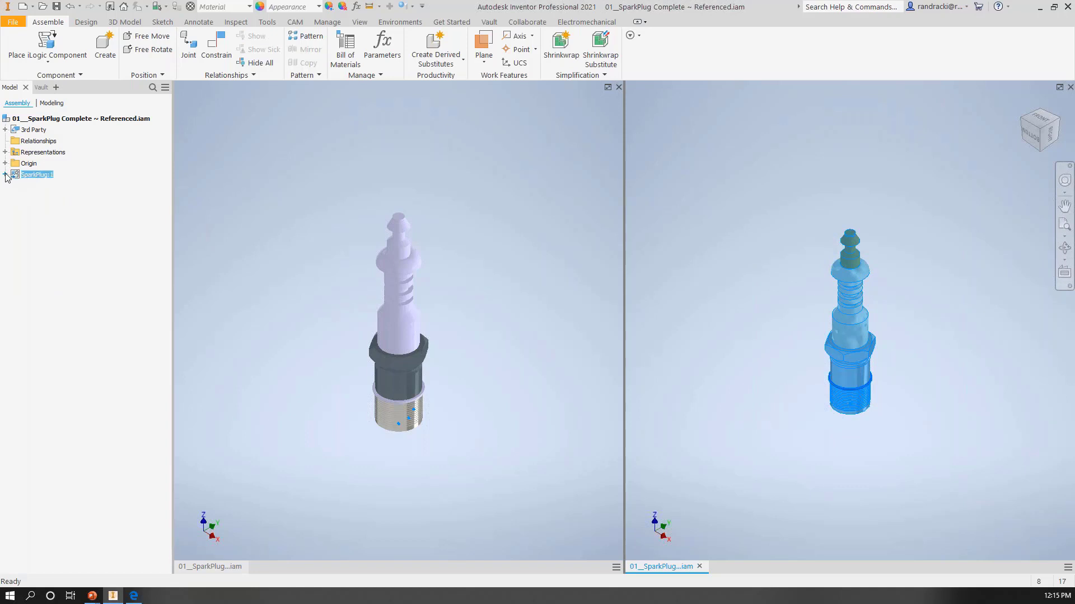
click(5, 175)
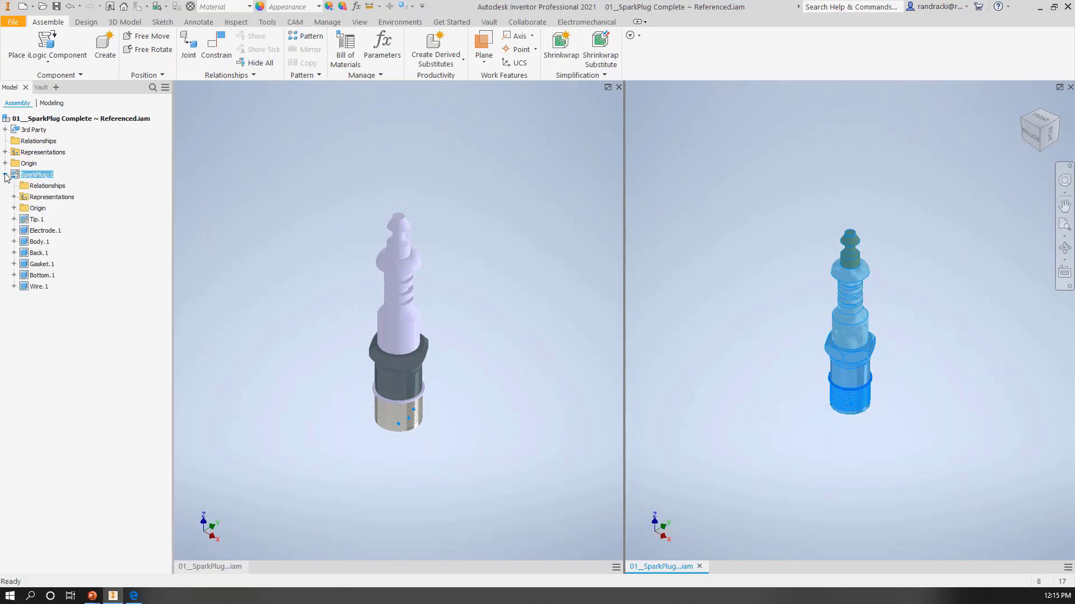
click(14, 220)
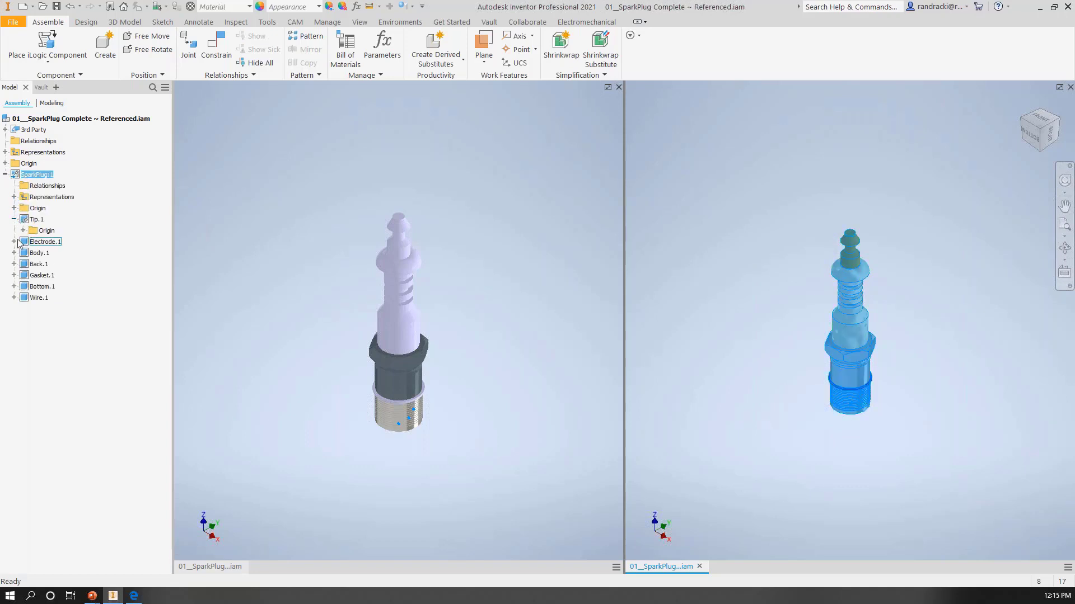
click(14, 242)
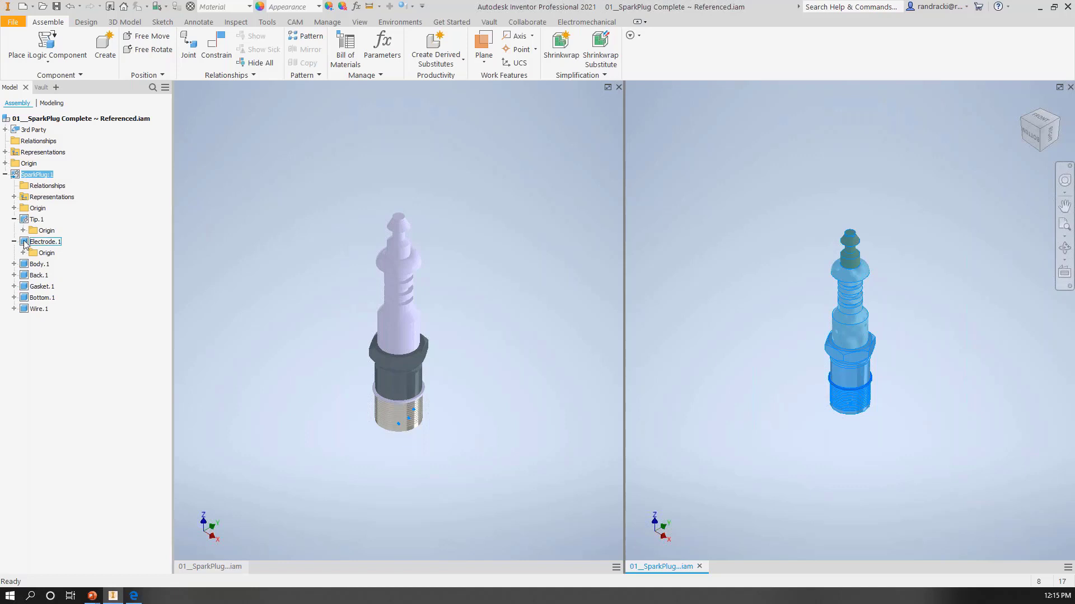
Step: Review the operations available for the referenced Electrode.1 part and for the SparkPlug:1 subassembly
right_click(25, 245)
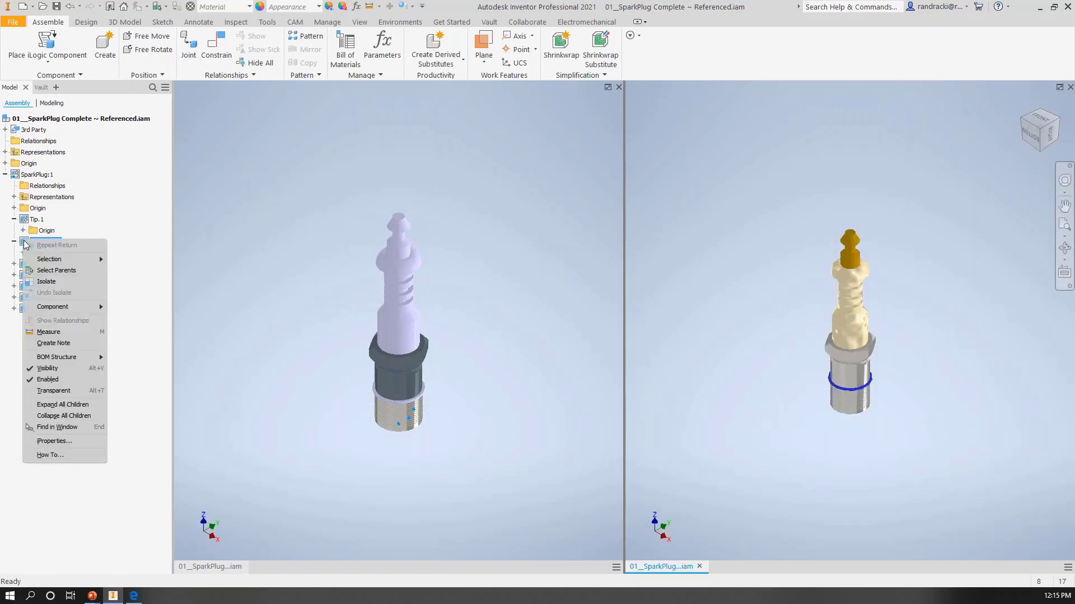
click(35, 176)
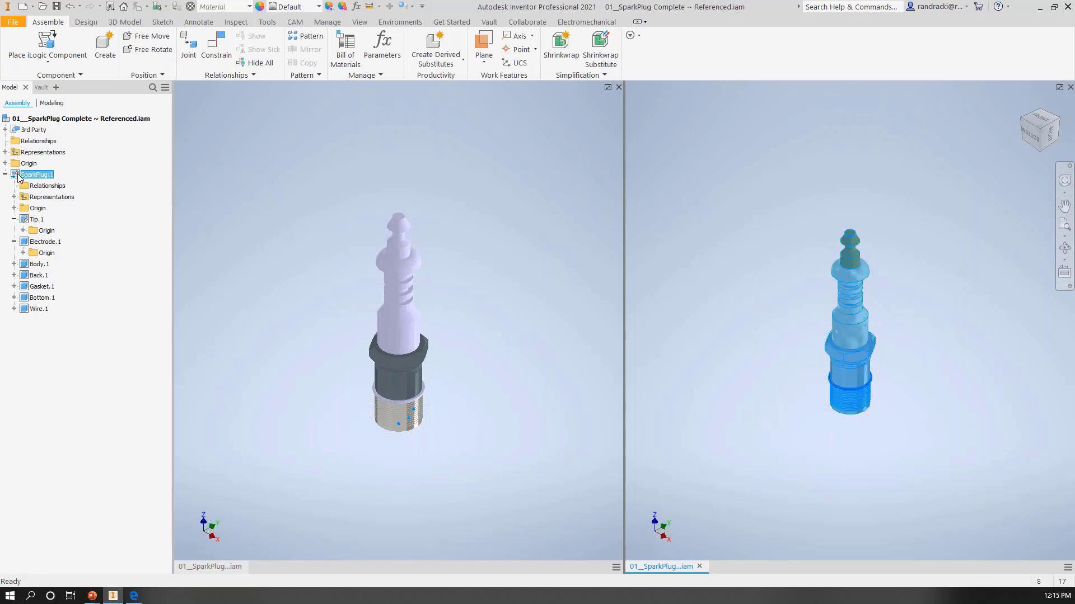
click(19, 175)
right_click(24, 174)
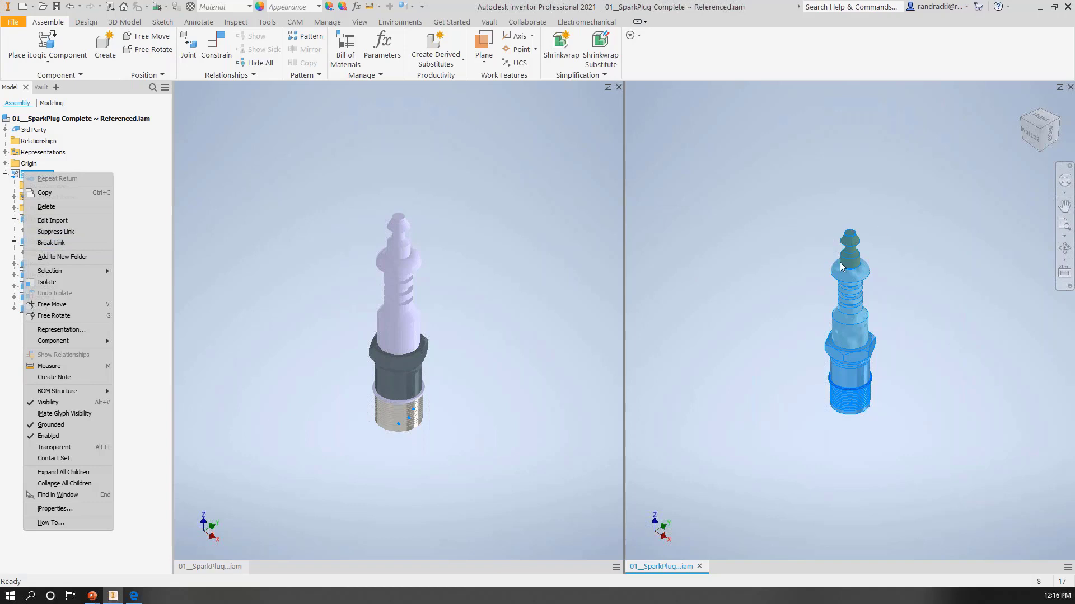
click(792, 262)
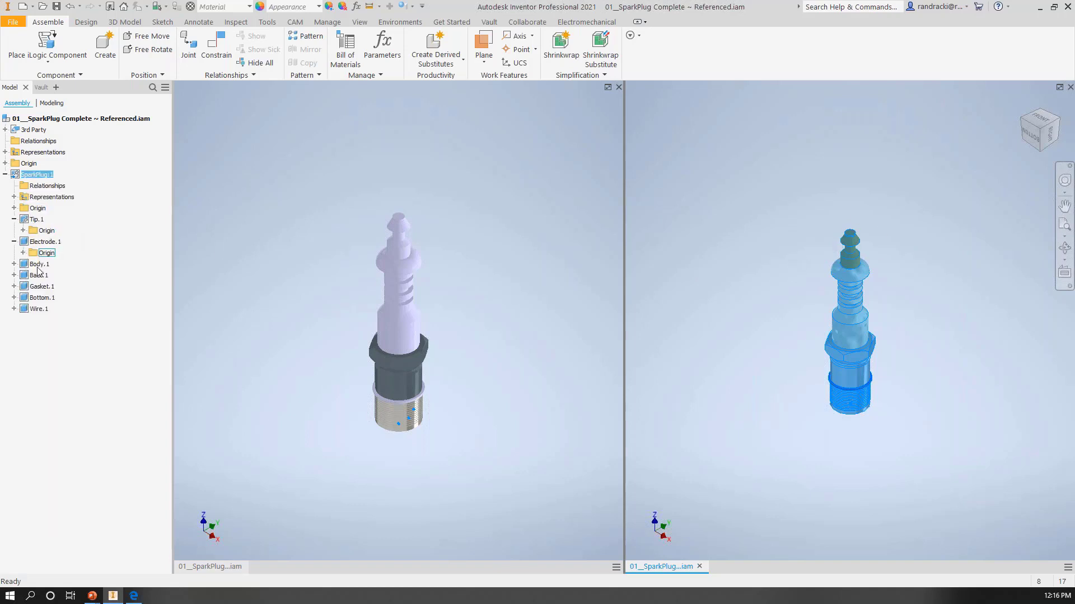
Step: Compare with the imported assembly's structure, and inspect the import settings of the referenced SparkPlug:1 without changing them
click(345, 270)
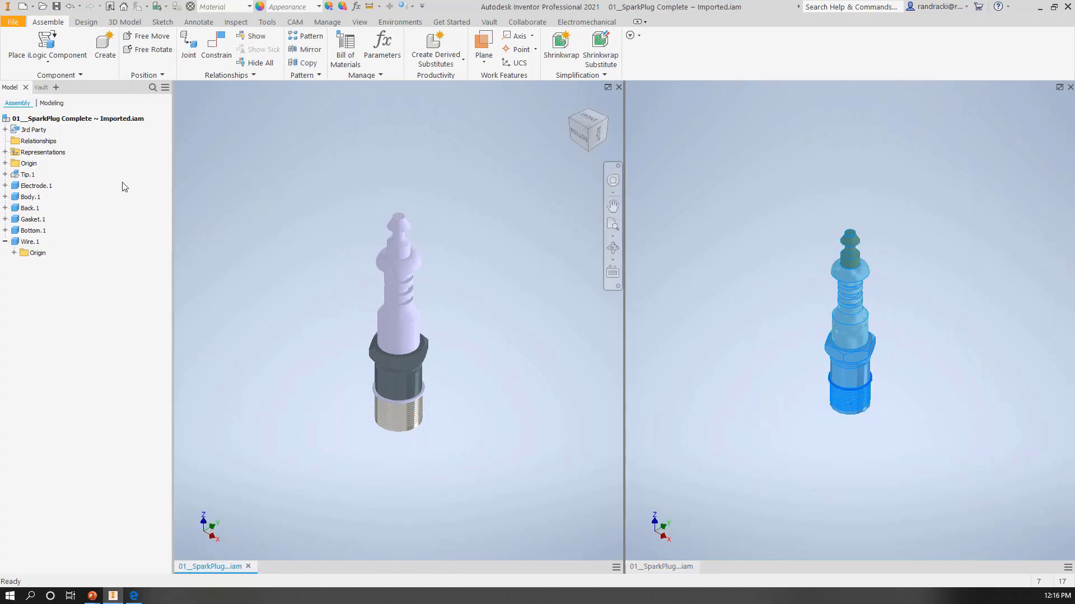
click(741, 325)
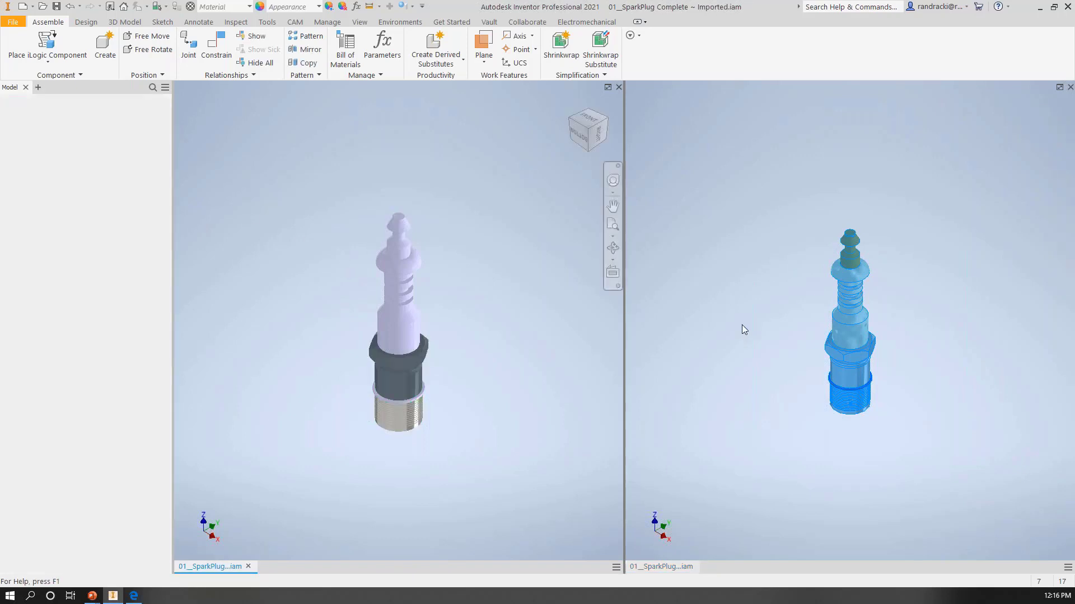
right_click(35, 174)
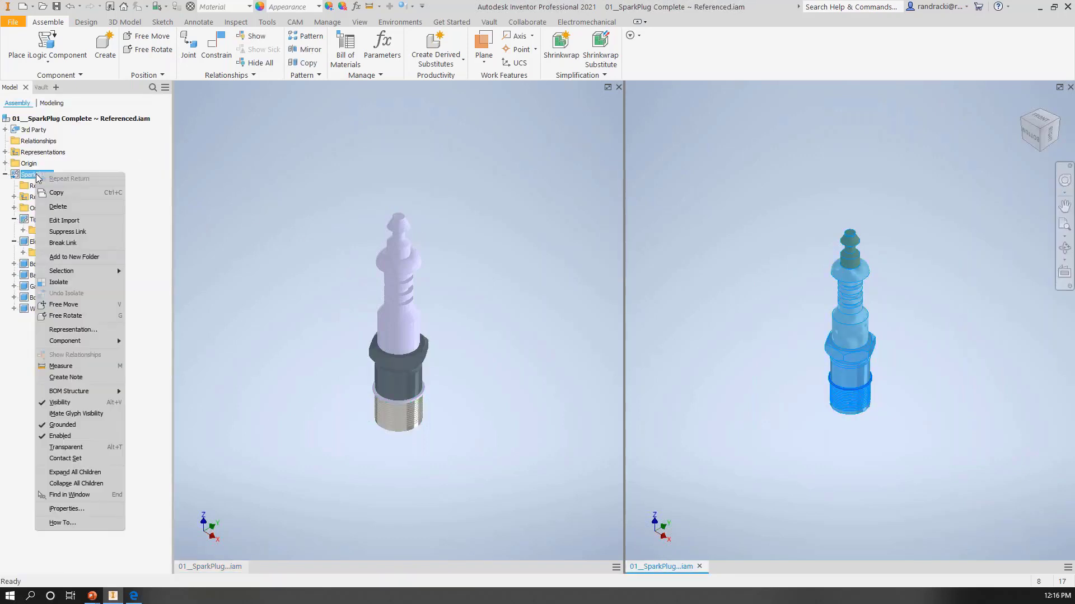
click(66, 221)
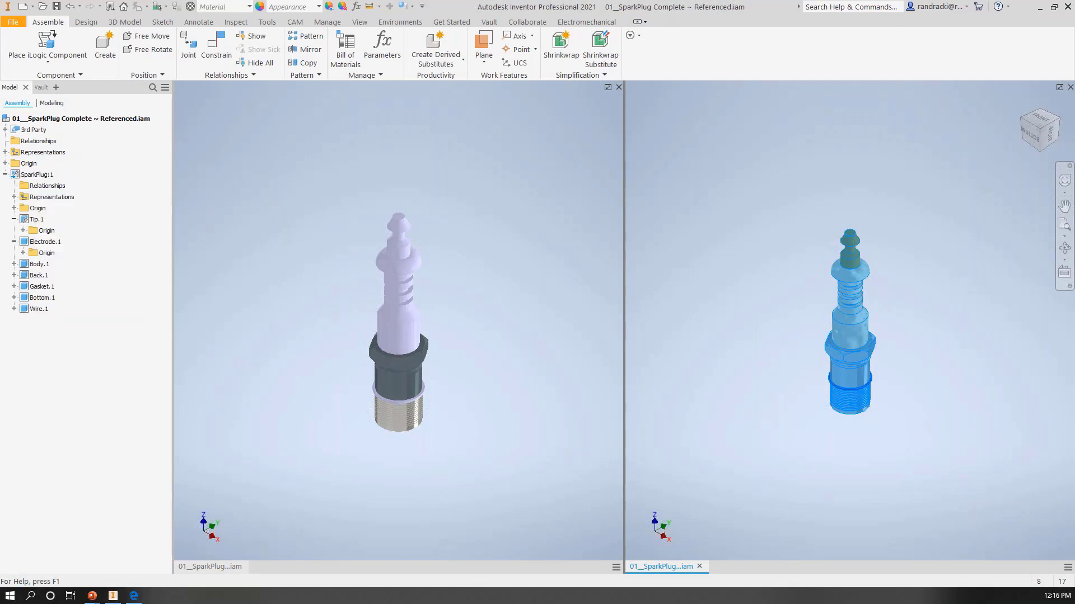
drag(1074, 128, 572, 127)
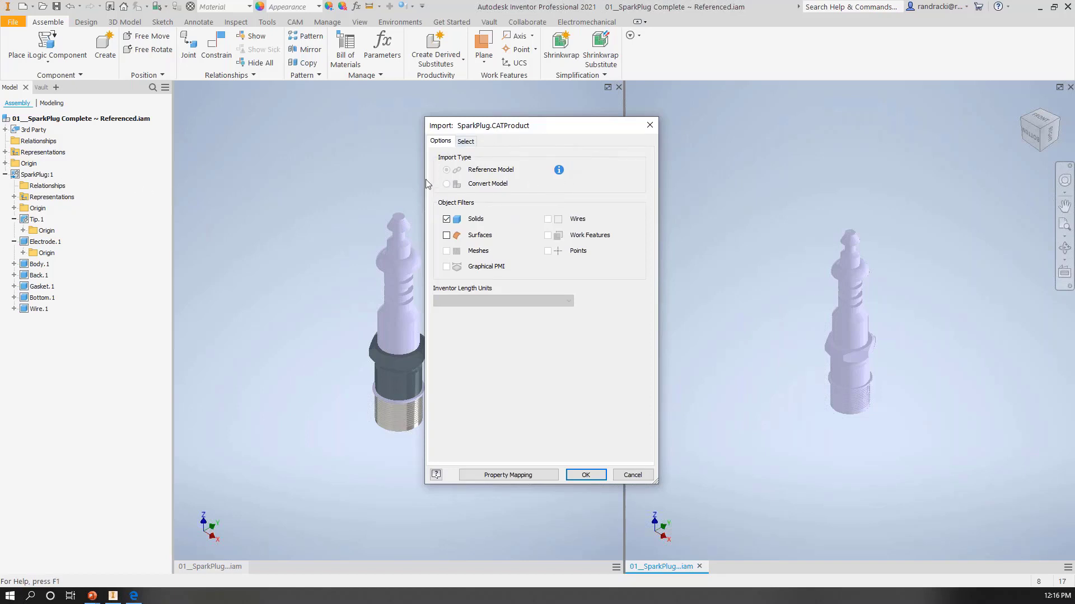
click(649, 126)
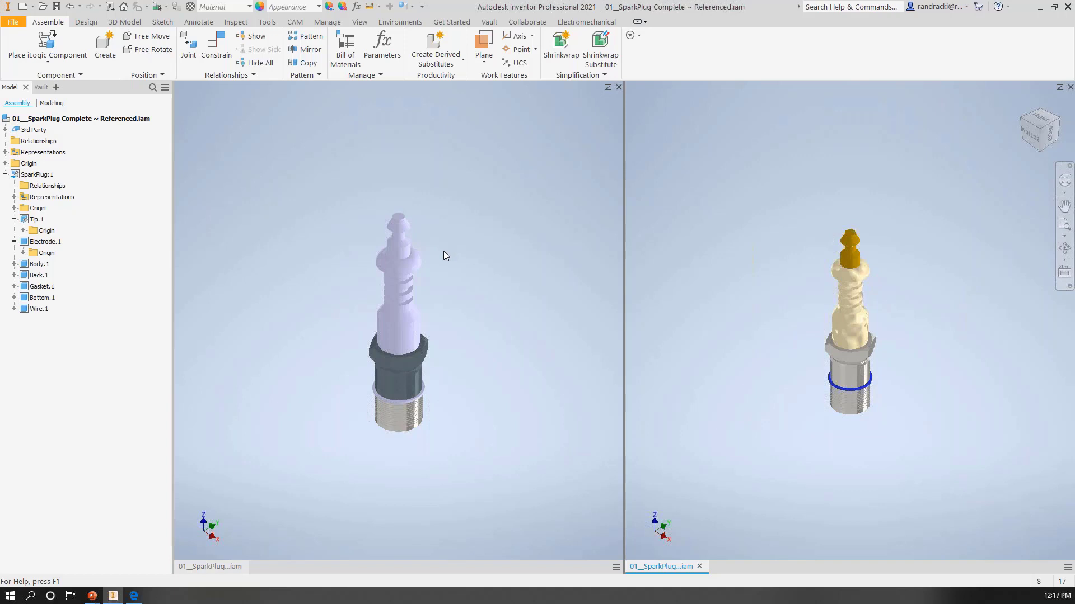
Step: Open the STEP file 01__Part Design (3D Annotation STEP 242).stp from Vault
click(42, 6)
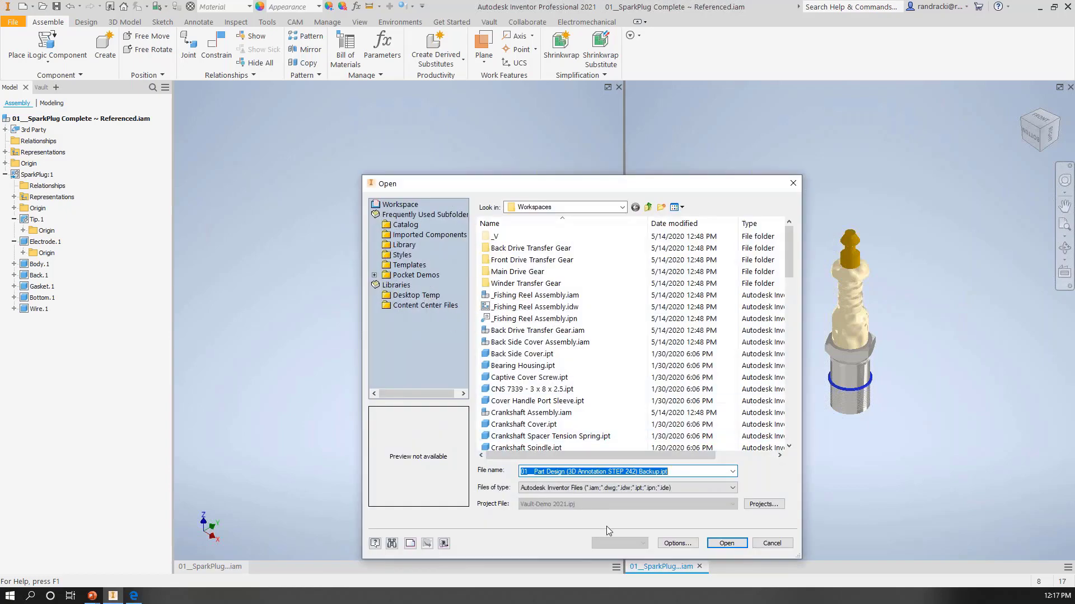
click(610, 488)
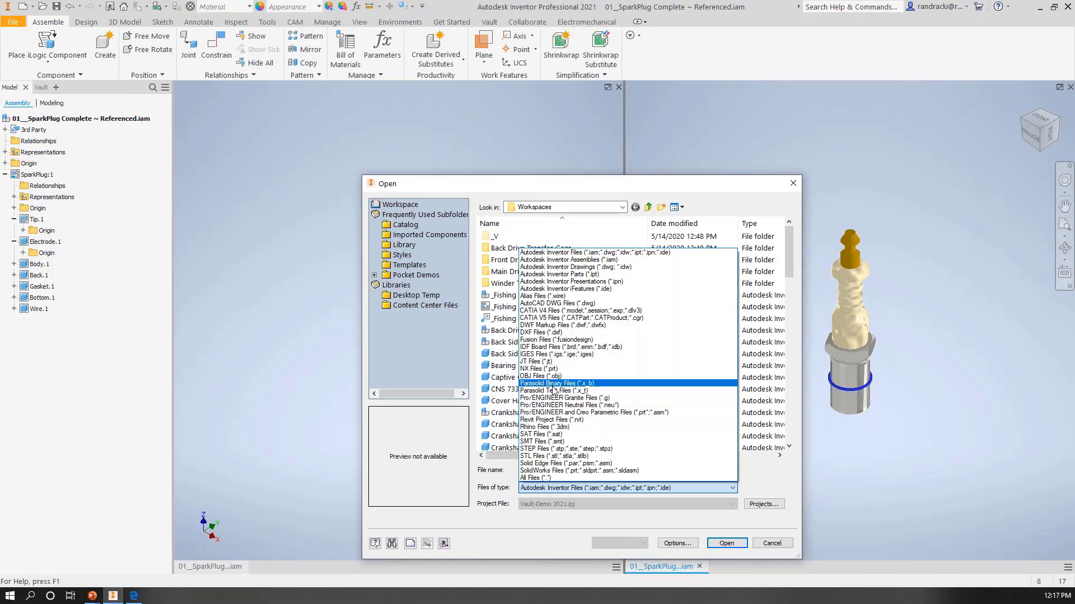
click(443, 546)
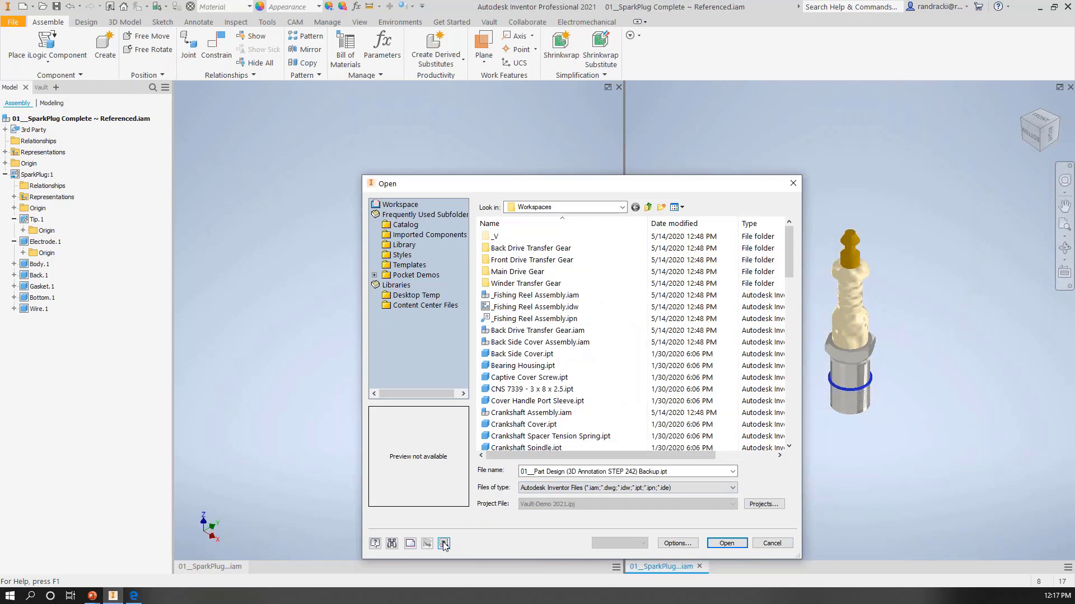
click(443, 547)
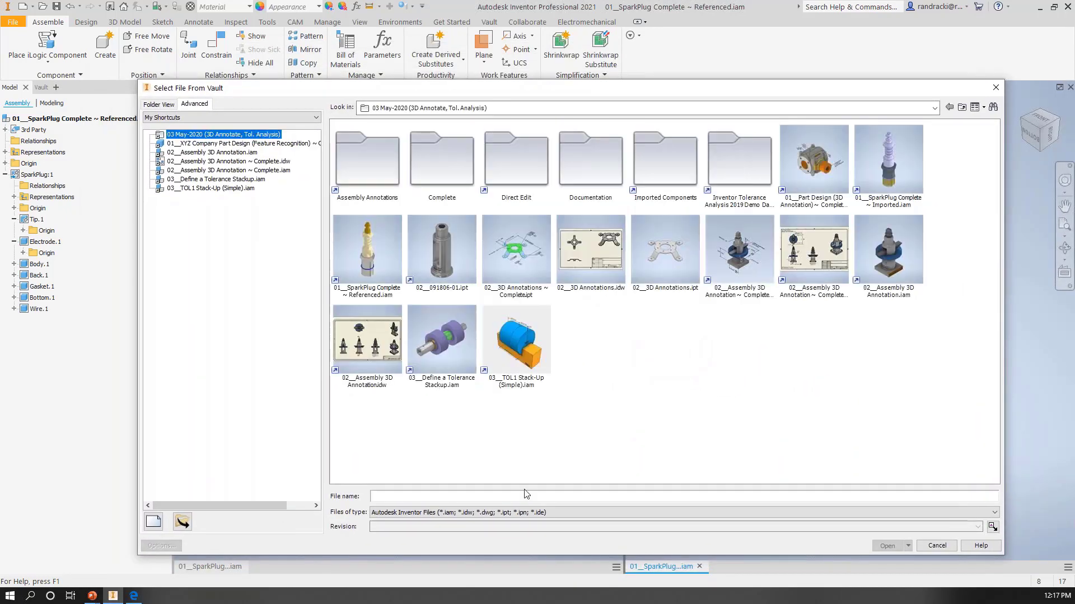
click(536, 516)
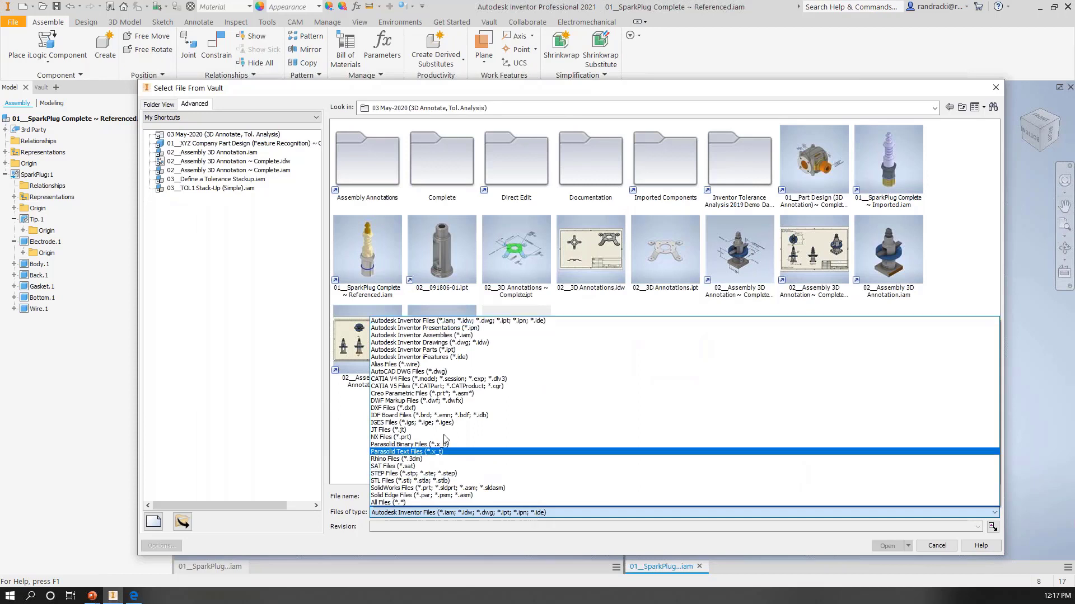
click(402, 475)
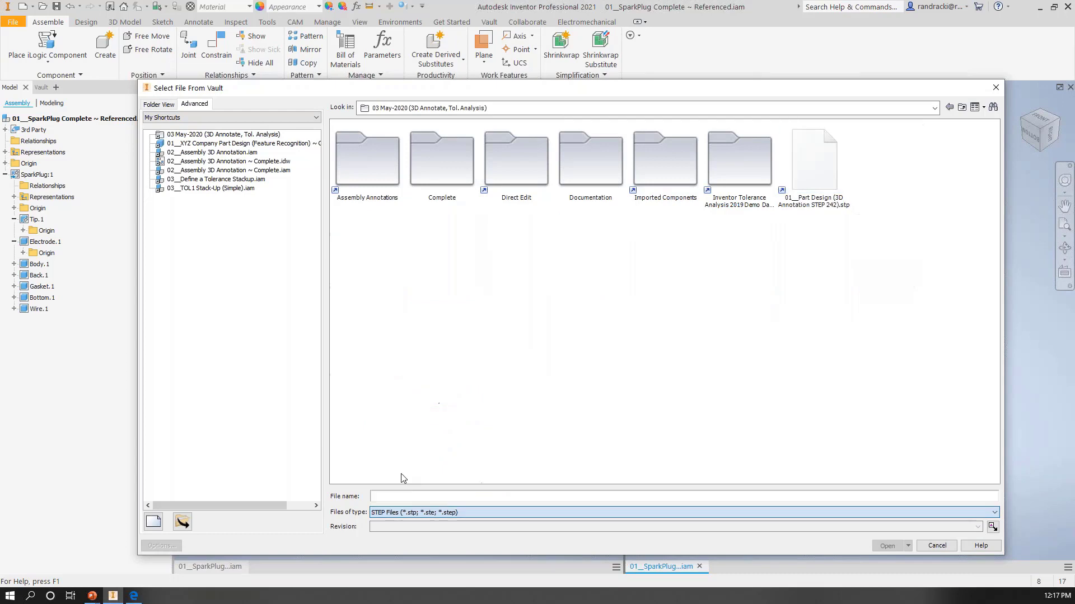
click(821, 166)
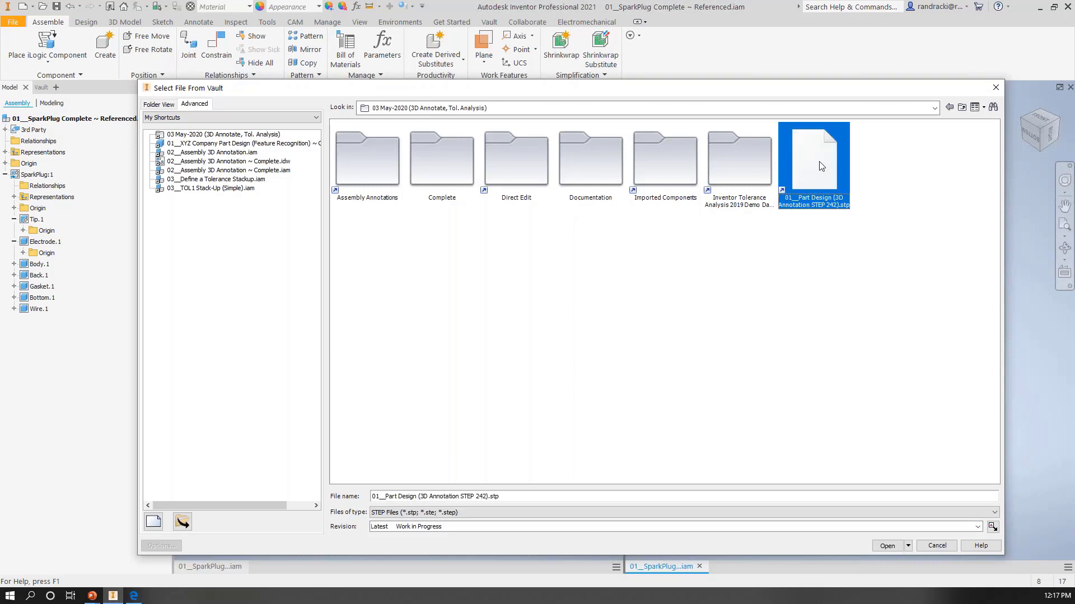
click(885, 546)
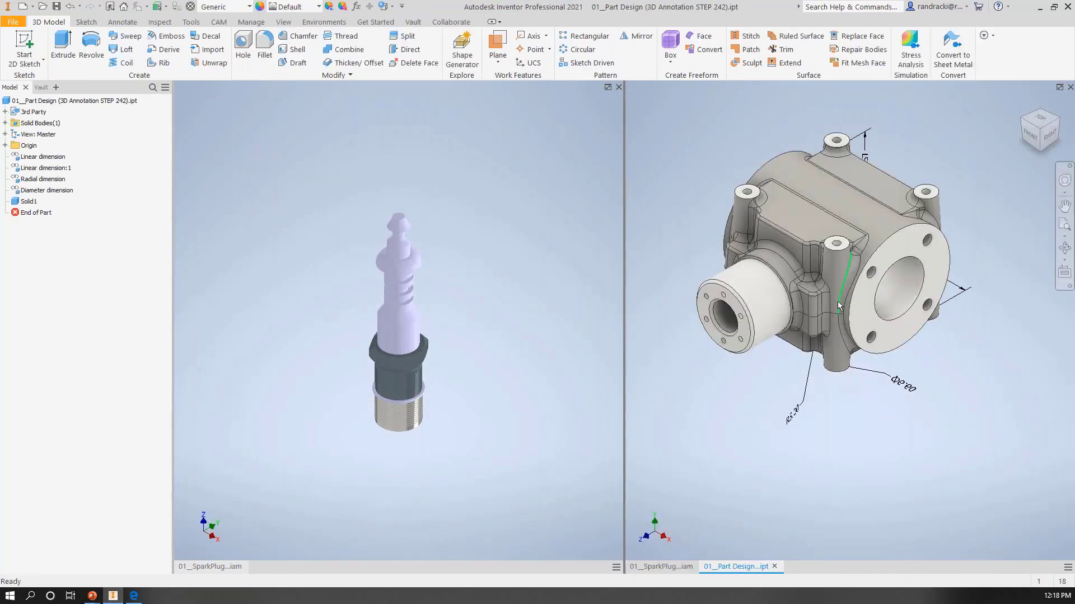
Step: Close the imported and referenced spark plug assemblies without checking the referenced one in to Vault
mouse_move(837, 301)
click(618, 86)
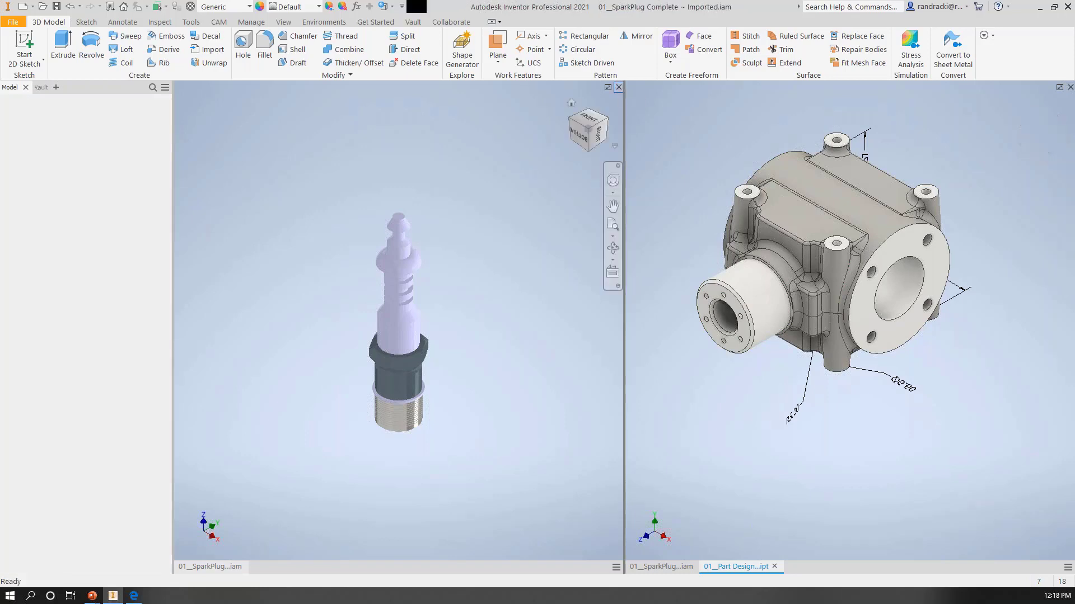
click(520, 323)
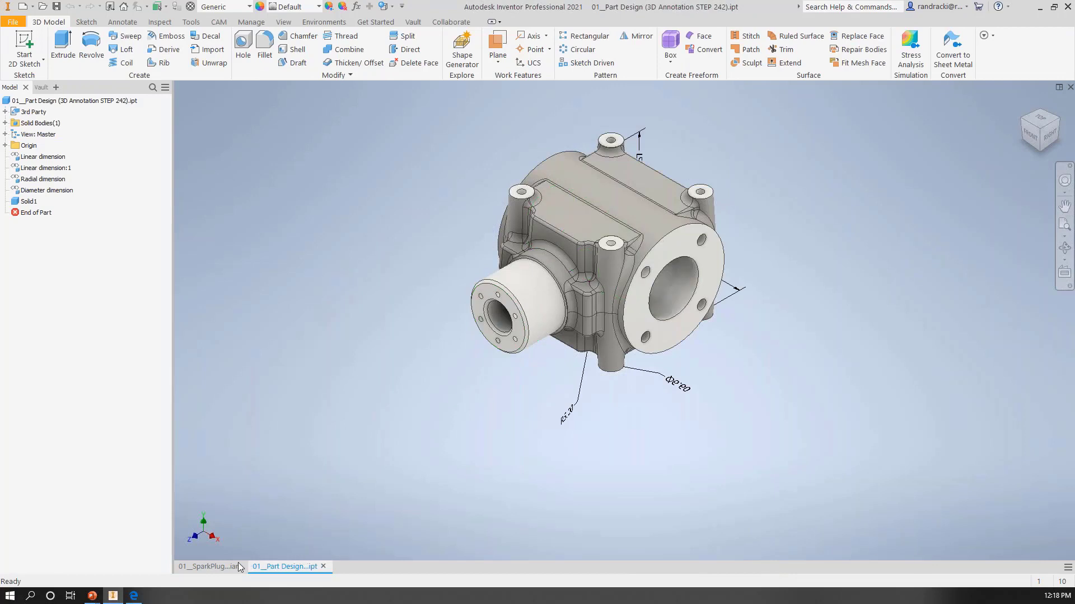
click(237, 566)
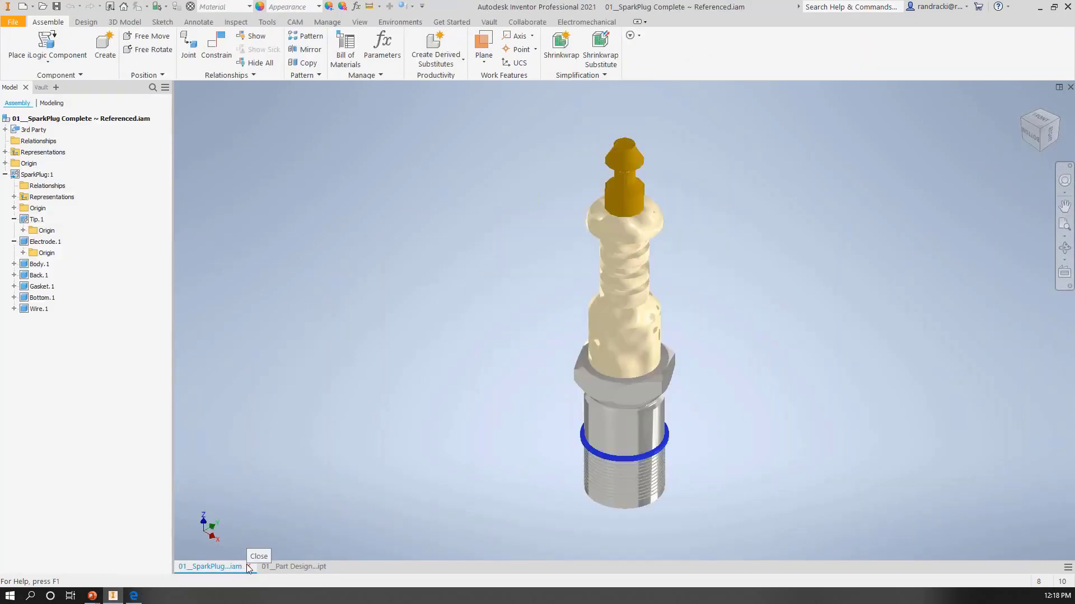
click(248, 567)
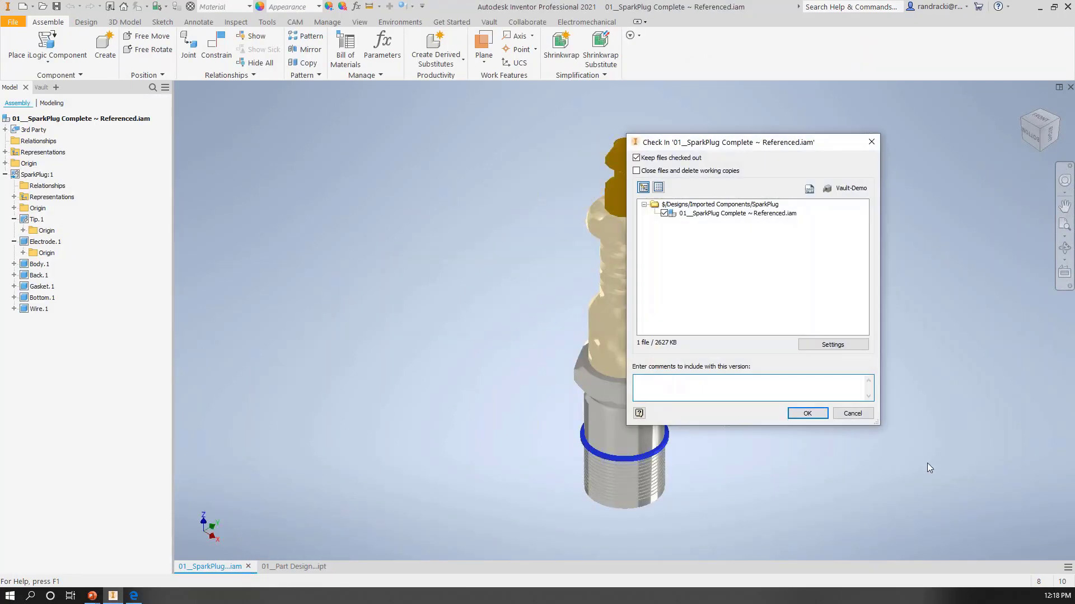
click(853, 413)
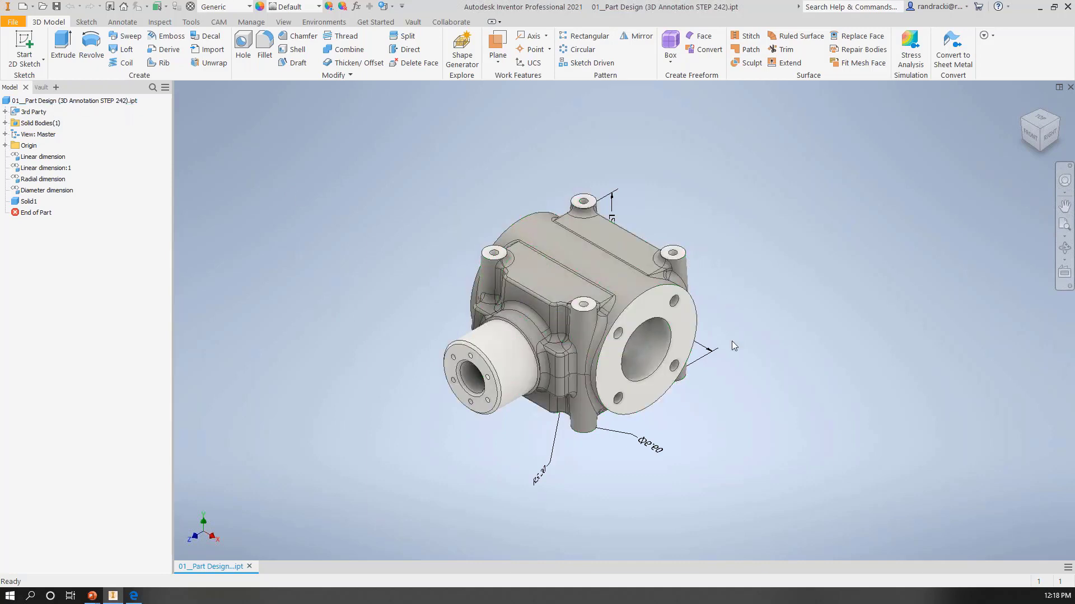
Step: Examine the imported 3D annotations and delete the two linear dimensions, the radial dimension and the diameter dimension from the part
scroll(731, 340, down, 3)
scroll(731, 341, up, 4)
shift+middle_drag(704, 351, 563, 283)
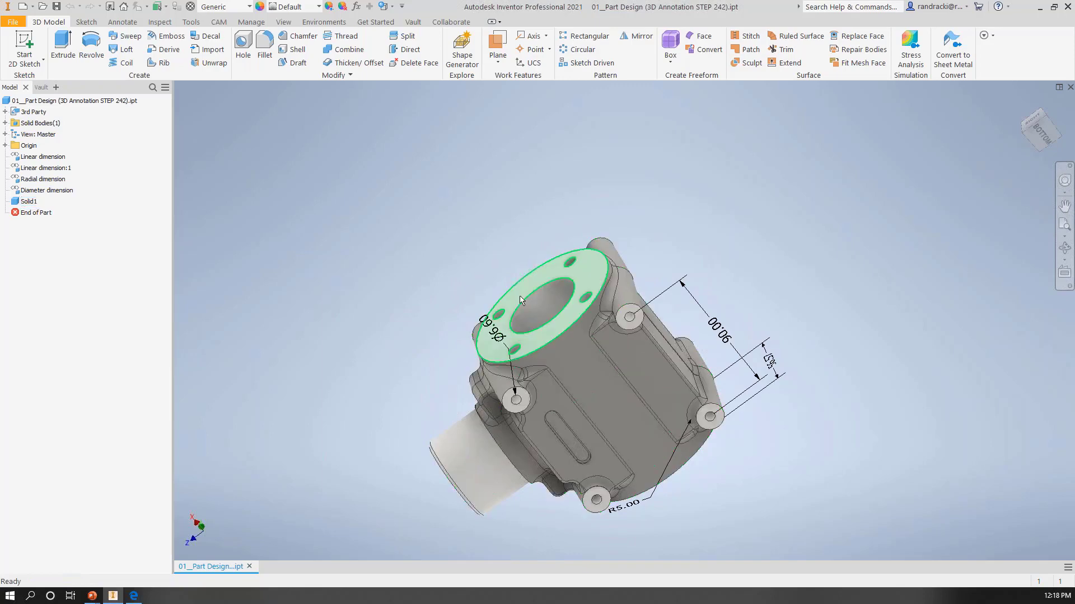
shift+middle_drag(520, 300, 692, 190)
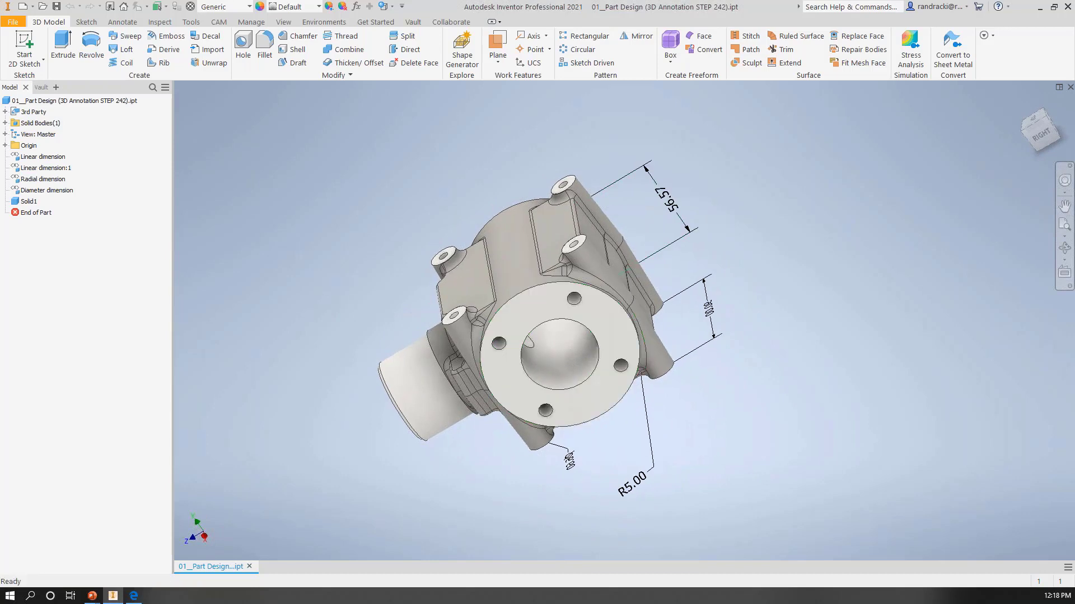
click(119, 23)
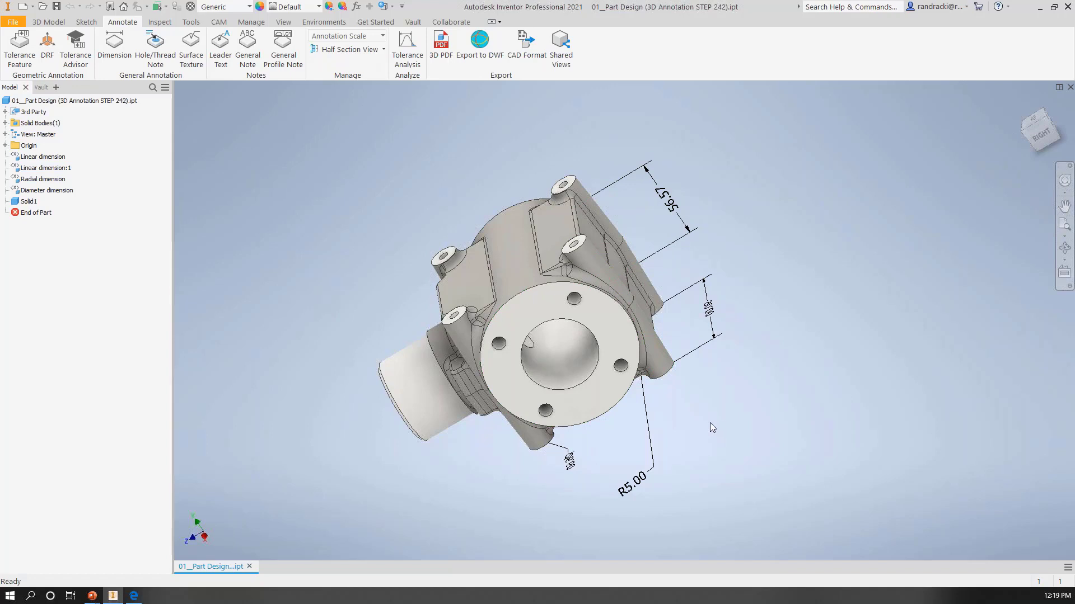
click(40, 158)
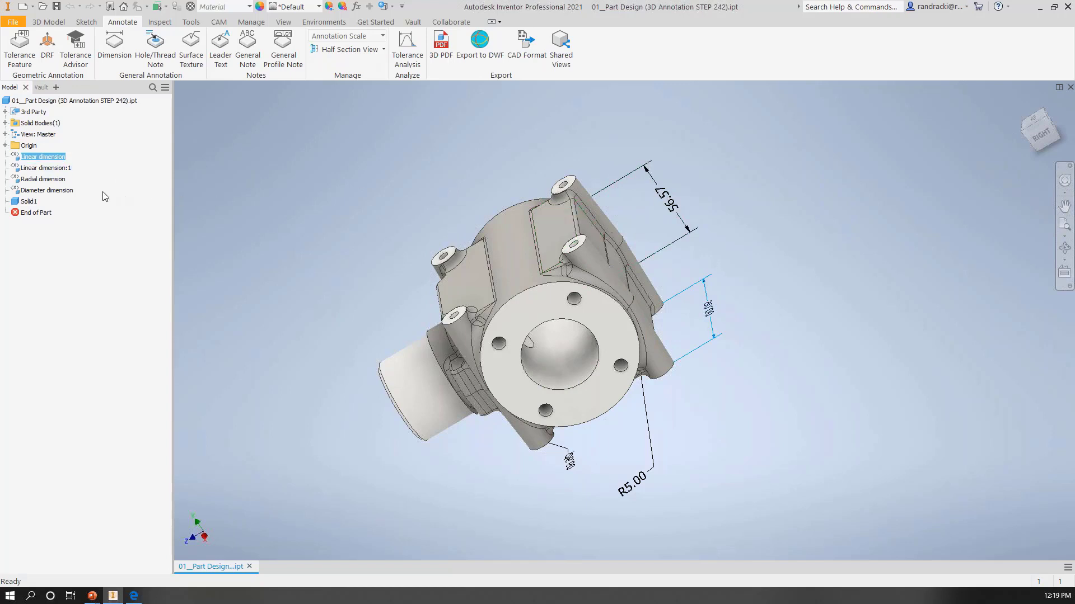
shift+click(56, 191)
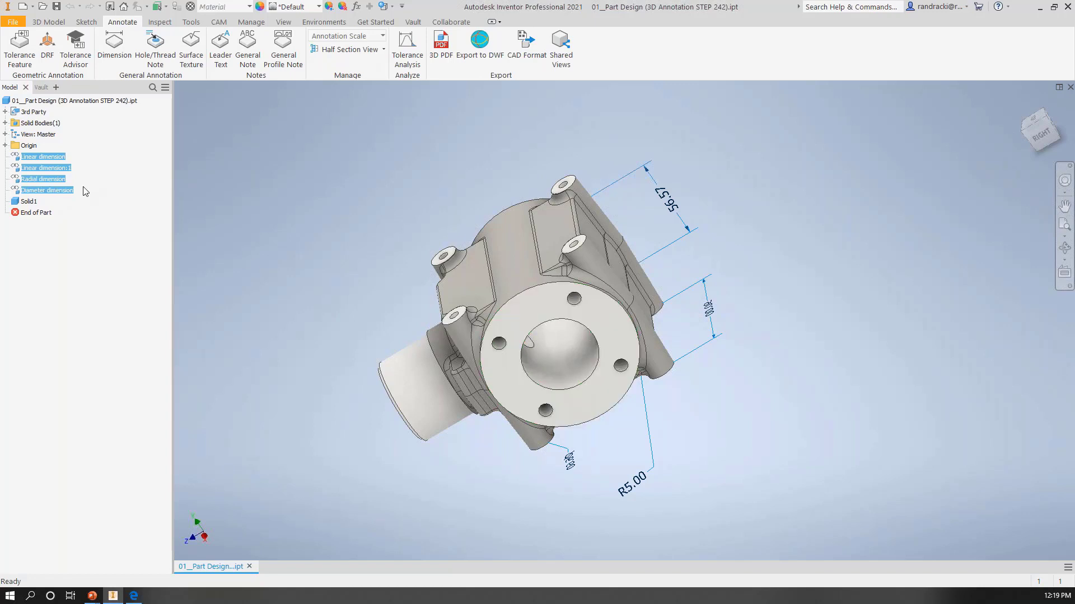
right_click(63, 194)
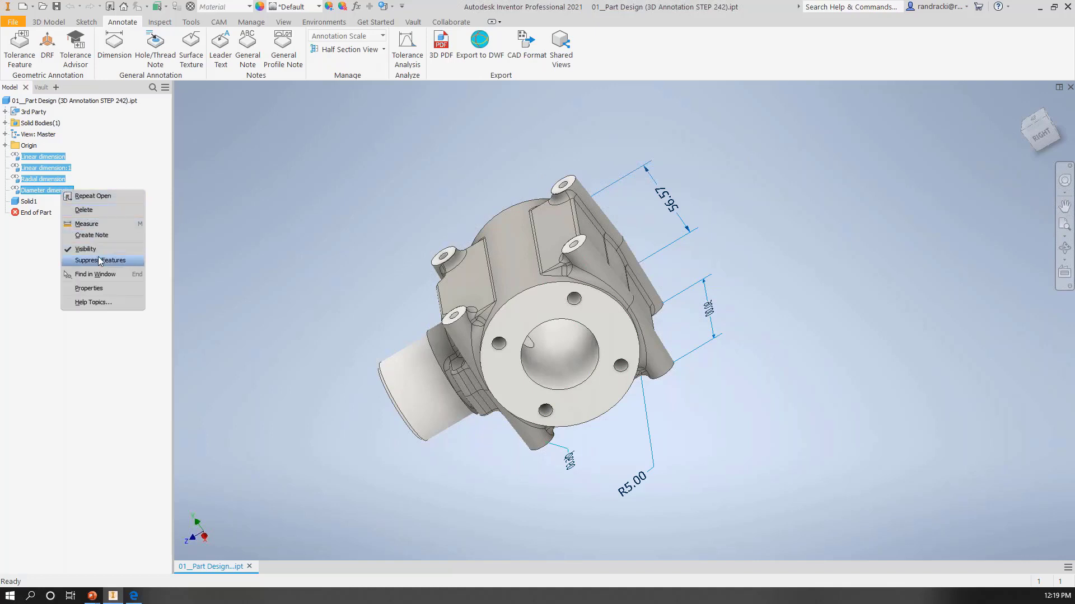
click(99, 214)
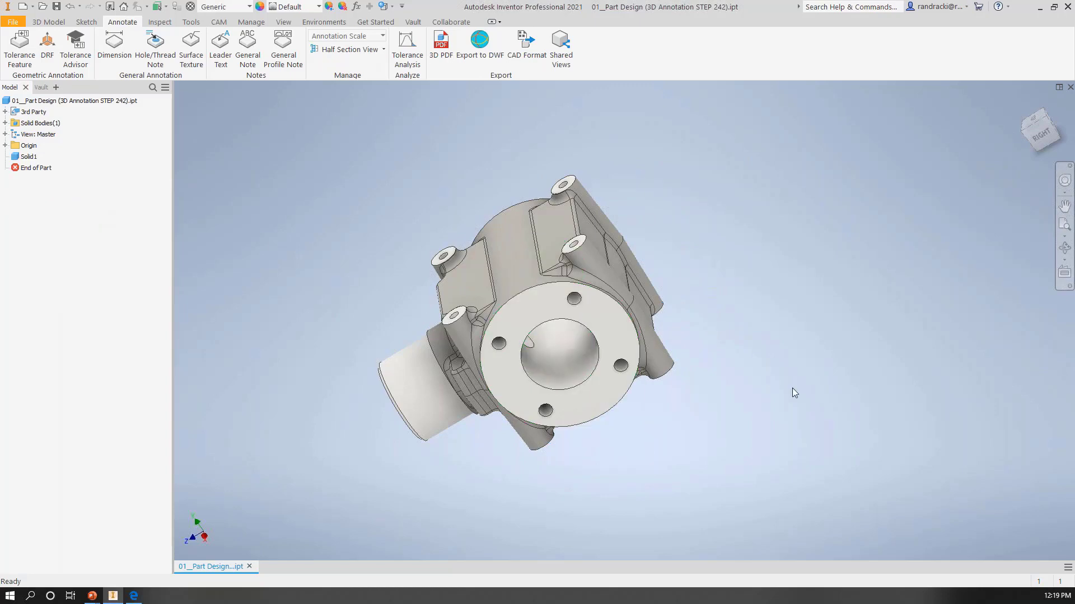
Step: Review the operations available for the part's imported solid, Solid1
shift+middle_drag(790, 390, 740, 273)
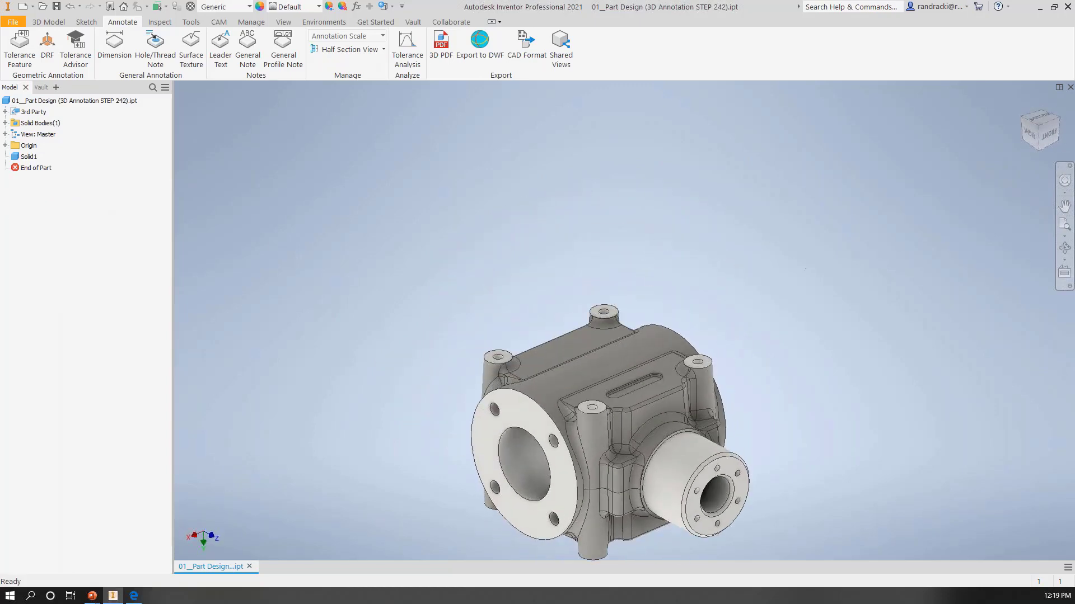
click(1041, 131)
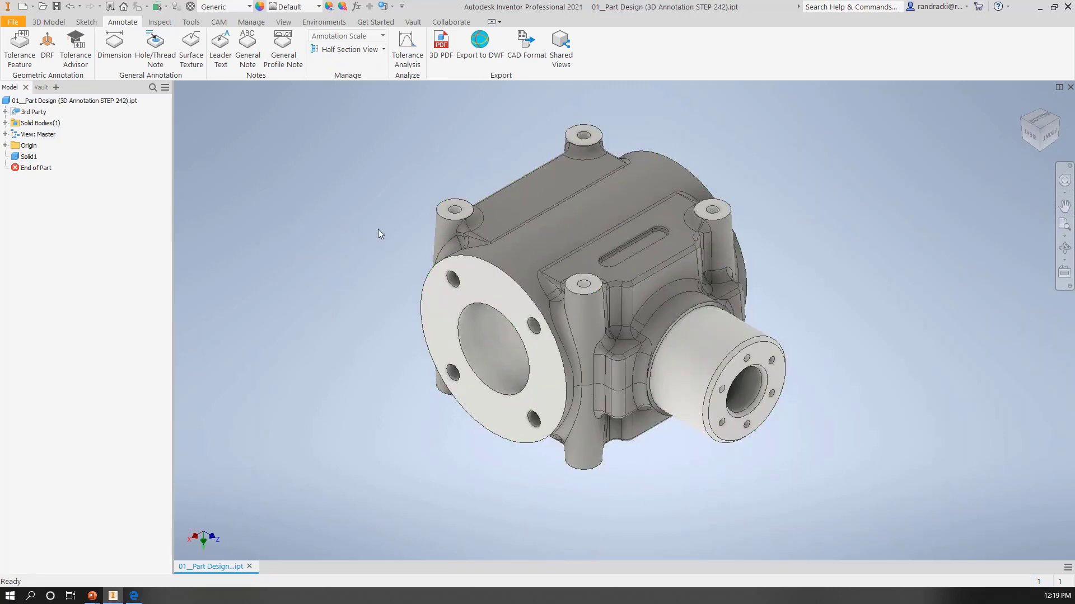
scroll(658, 278, up, 3)
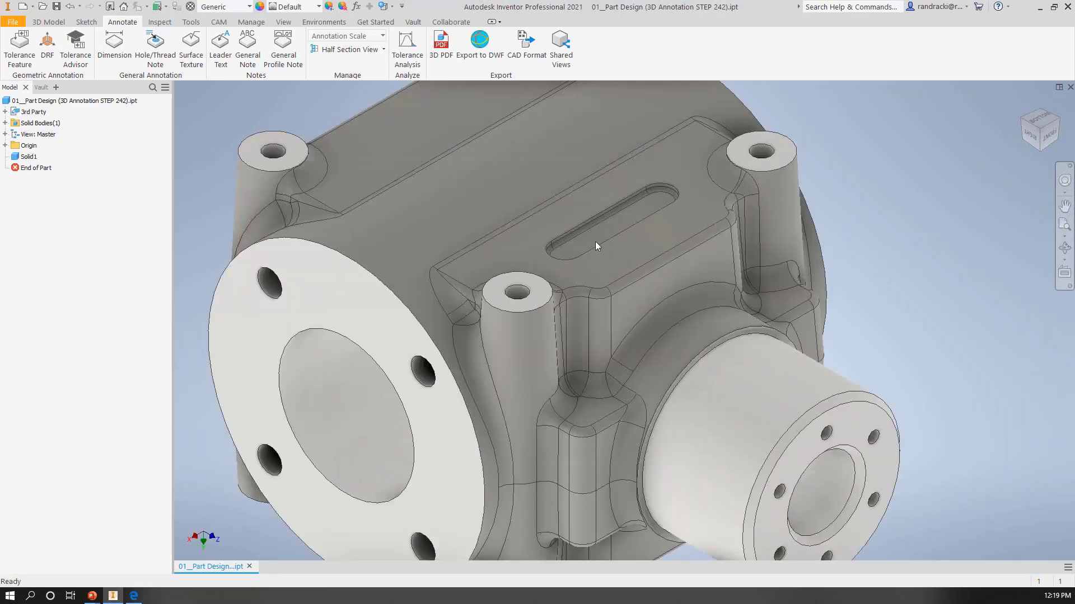
right_click(30, 159)
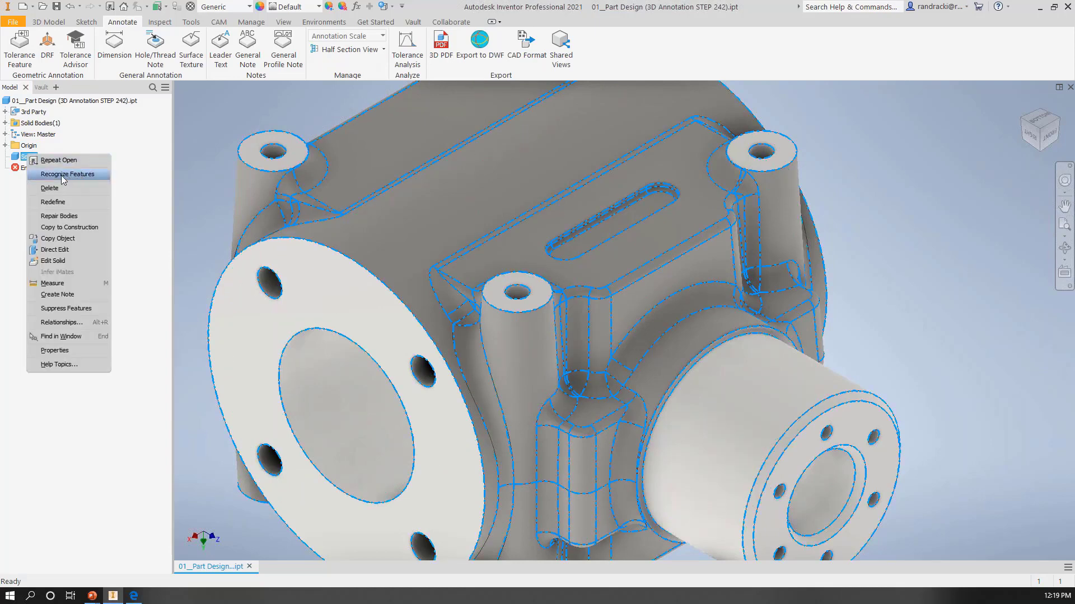
click(274, 114)
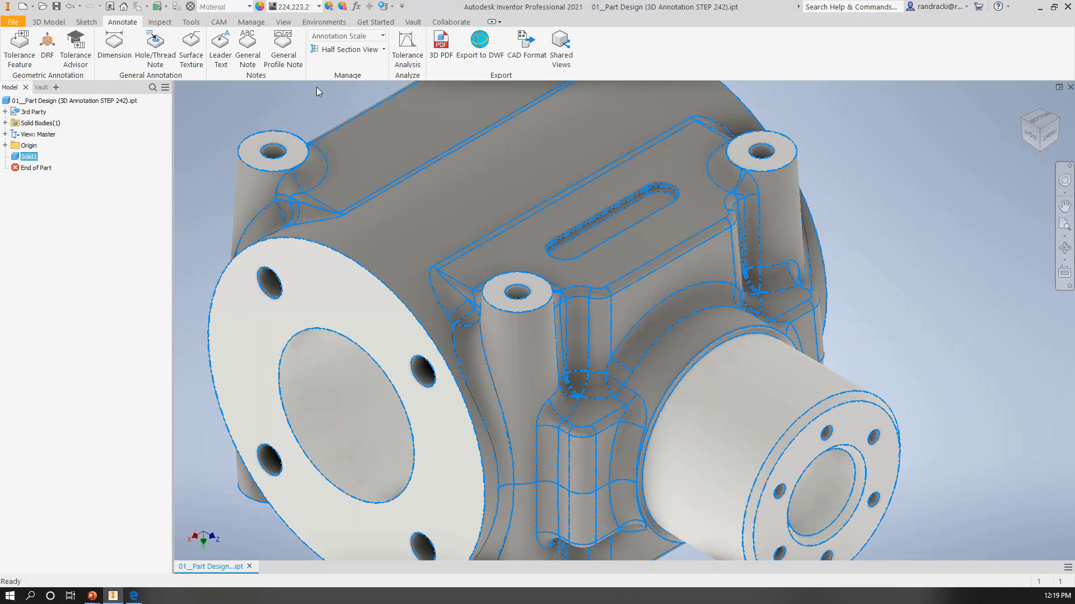
Step: Check the Feature Recognition add-in's load behavior in the Add-In Manager without changing it
click(334, 25)
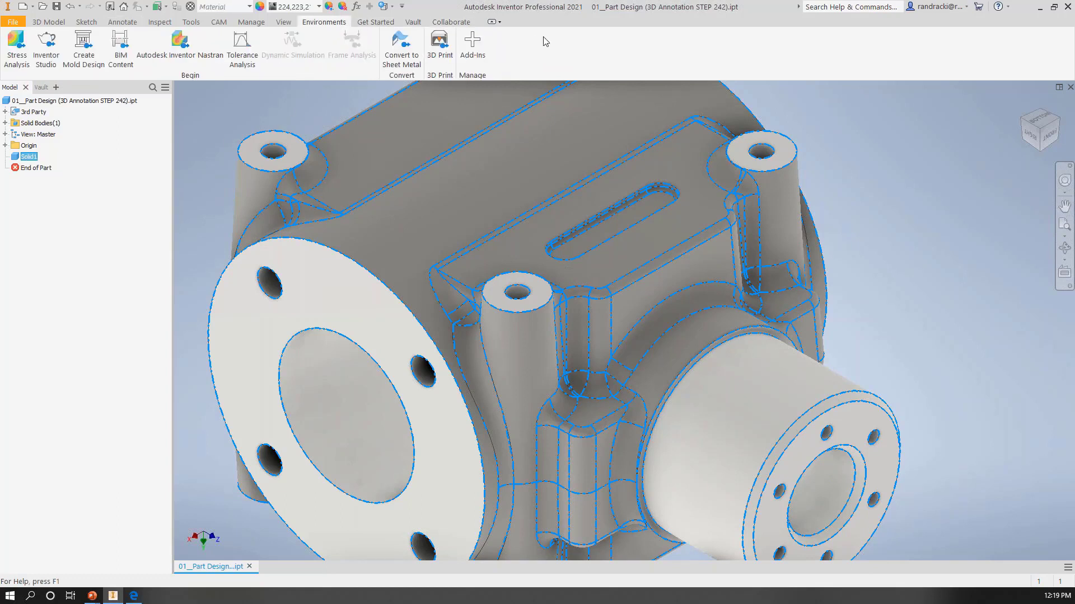
click(472, 46)
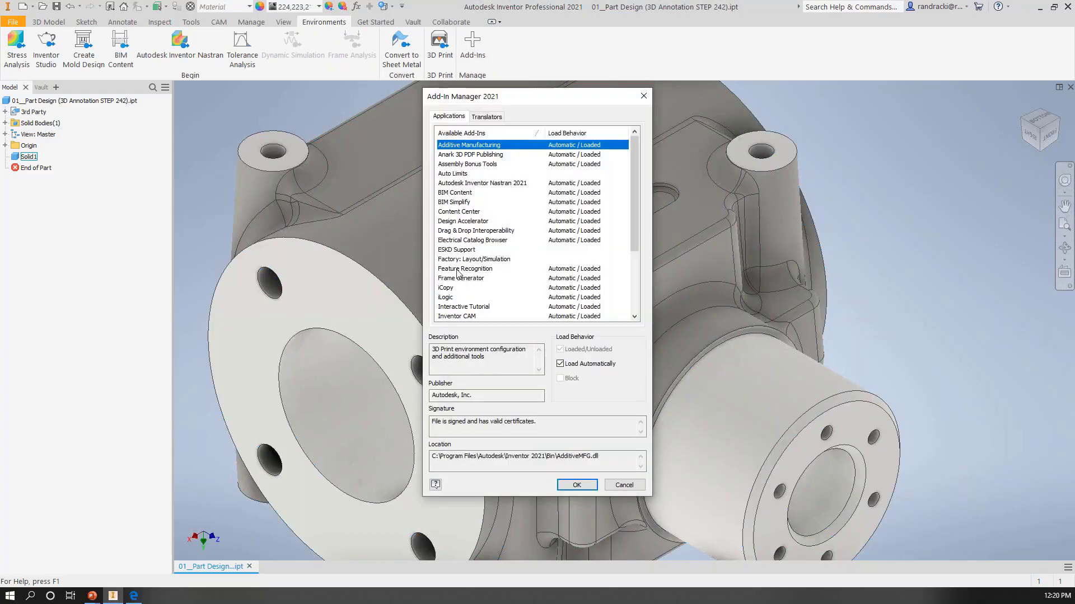
click(489, 269)
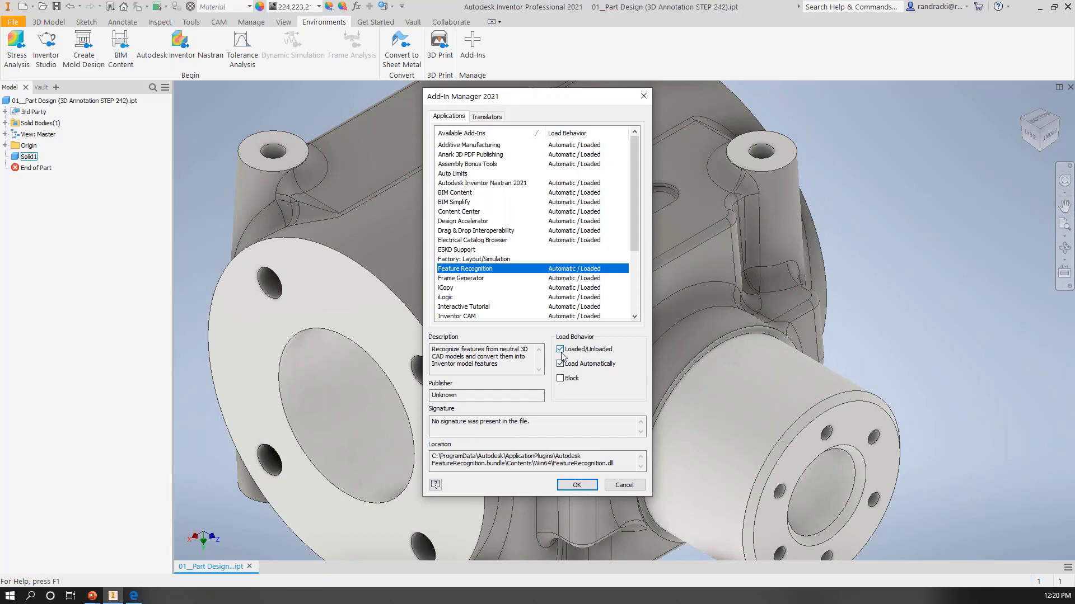
click(625, 486)
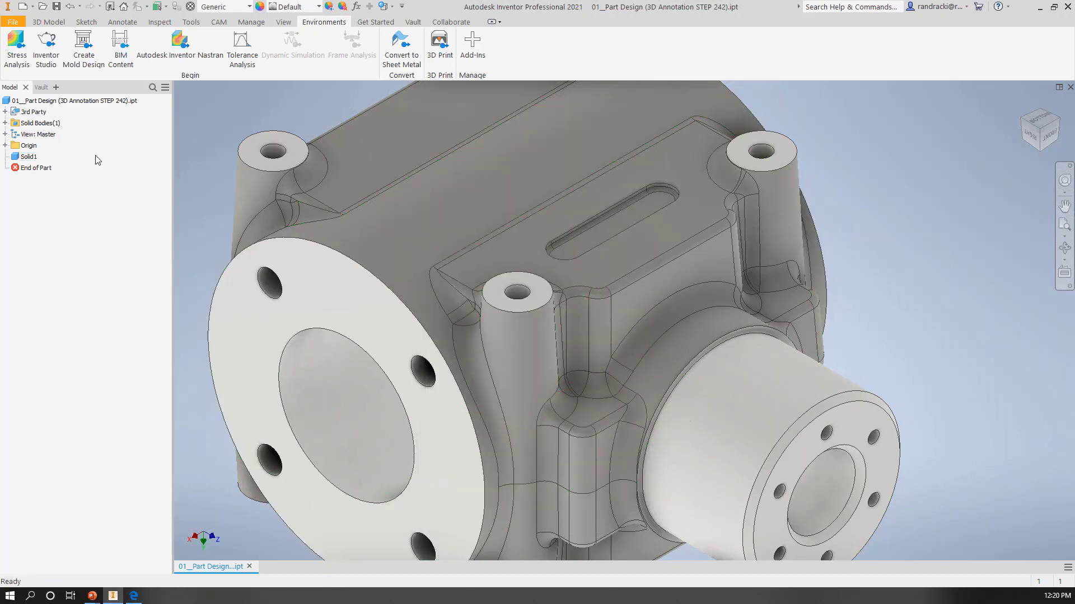
Step: Open Solid1 for base solid editing and select the fillet faces running around the slot's floor
right_click(29, 158)
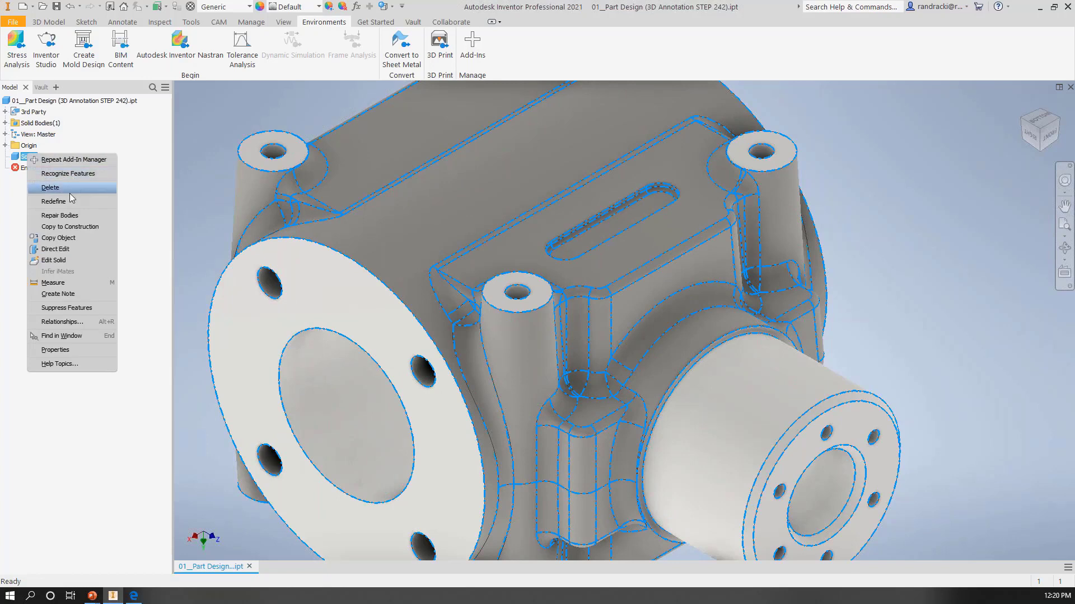
click(60, 262)
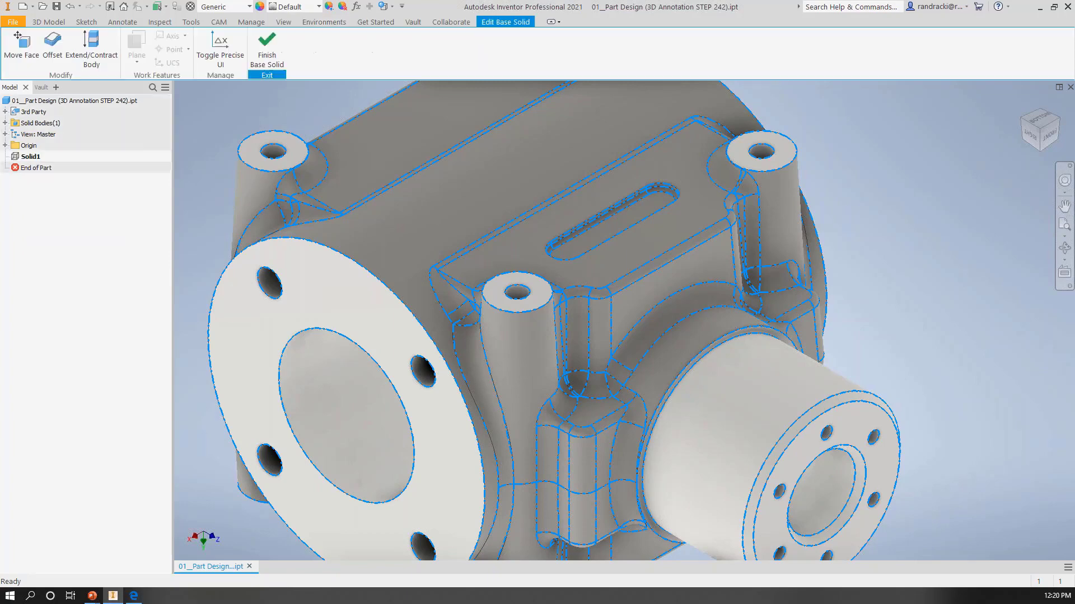
scroll(274, 259, down, 3)
scroll(274, 259, up, 5)
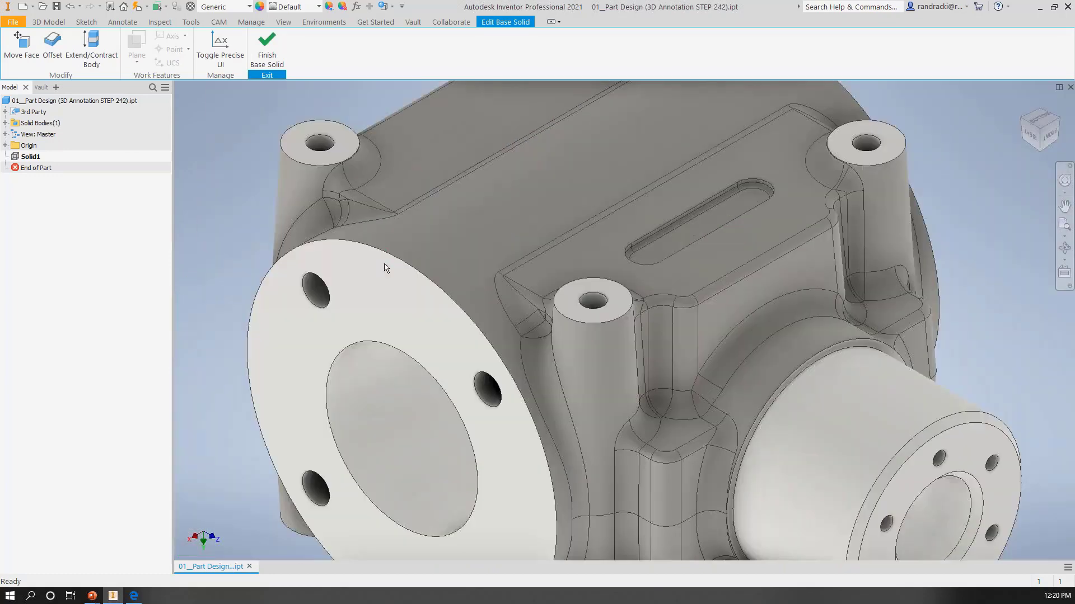
scroll(580, 234, down, 4)
scroll(580, 227, down, 2)
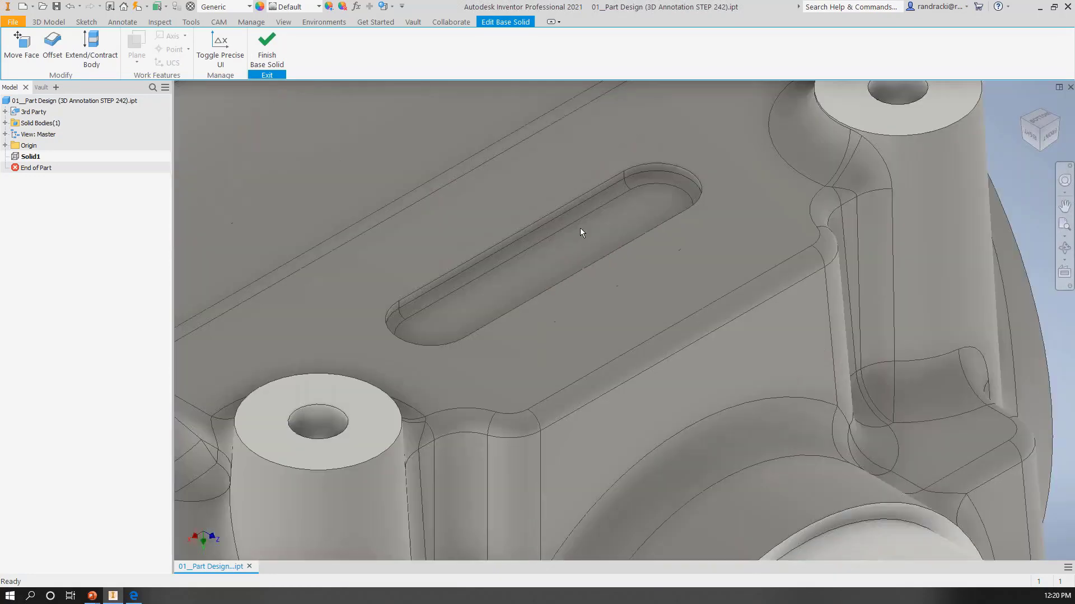
click(658, 183)
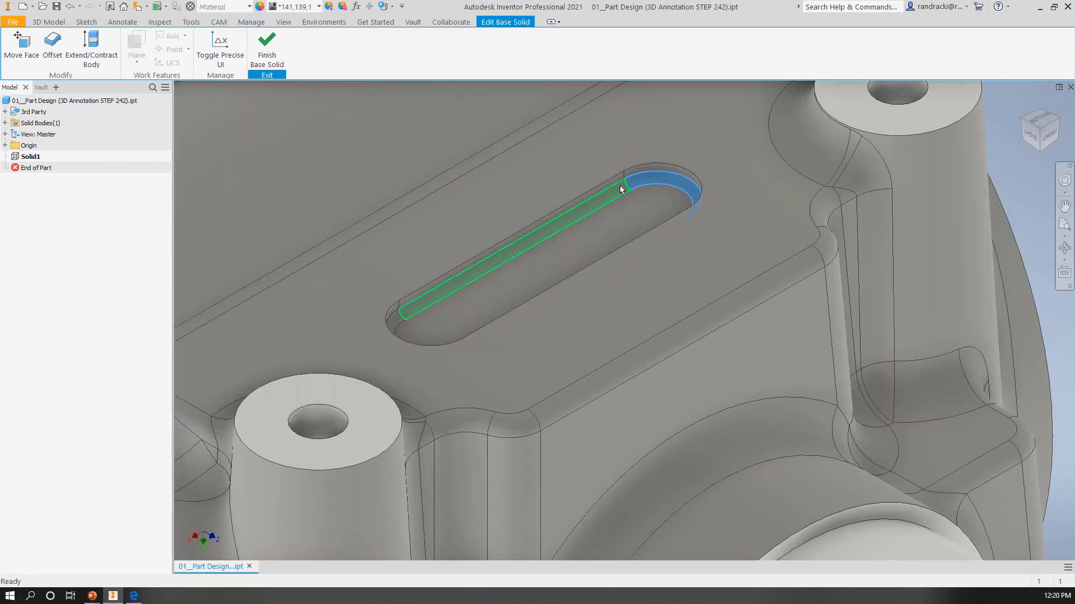
click(394, 321)
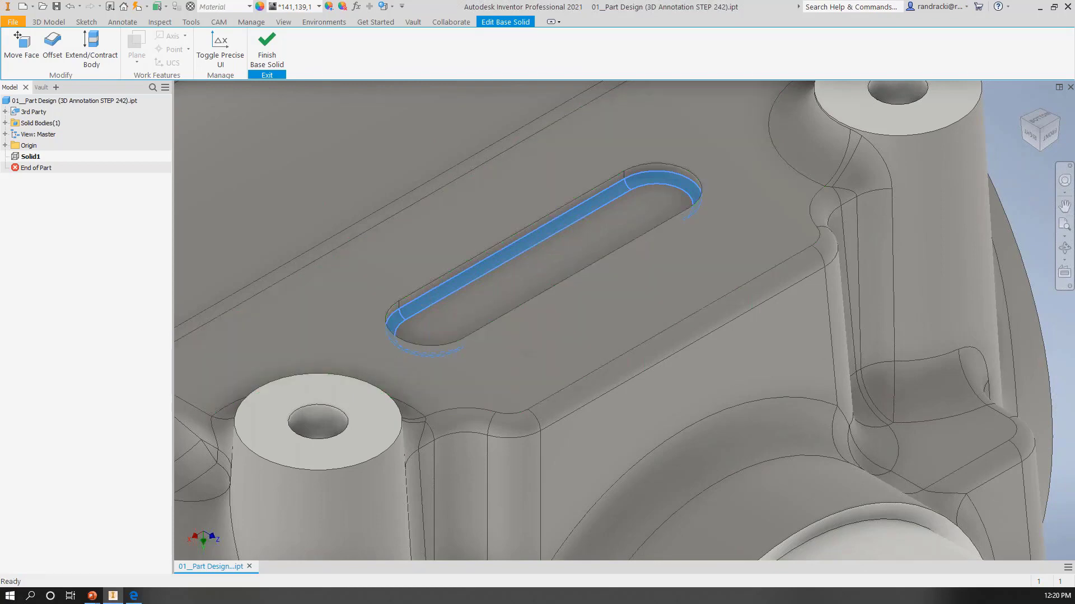
shift+middle_drag(525, 348, 597, 366)
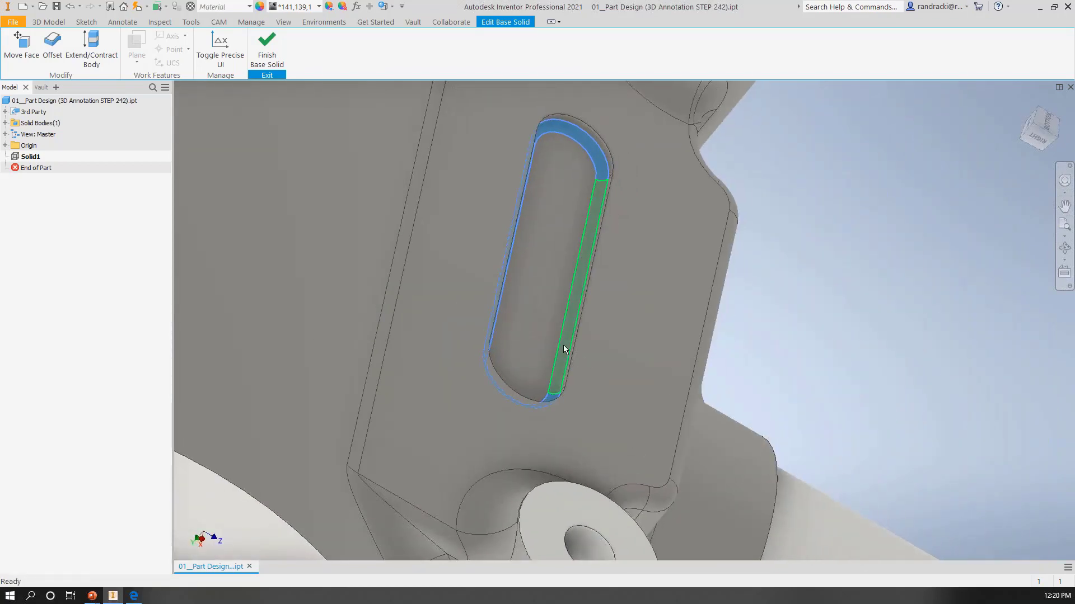
scroll(591, 366, up, 3)
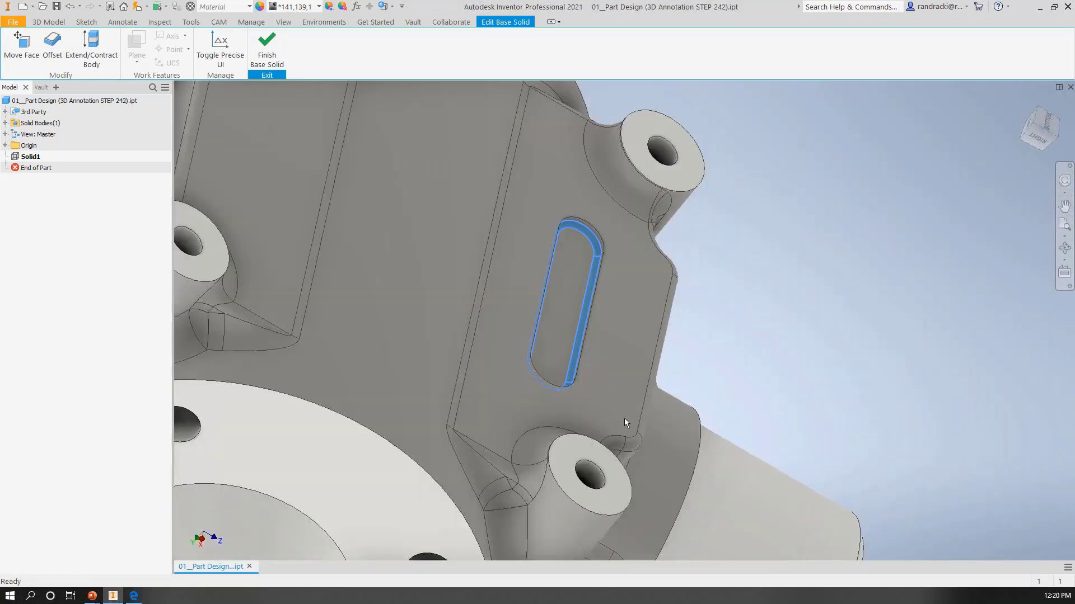
Step: Add the chamfer faces on the cylindrical boss's outer rim and bore opening to the selection
shift+middle_drag(624, 418, 558, 386)
middle_drag(644, 421, 641, 386)
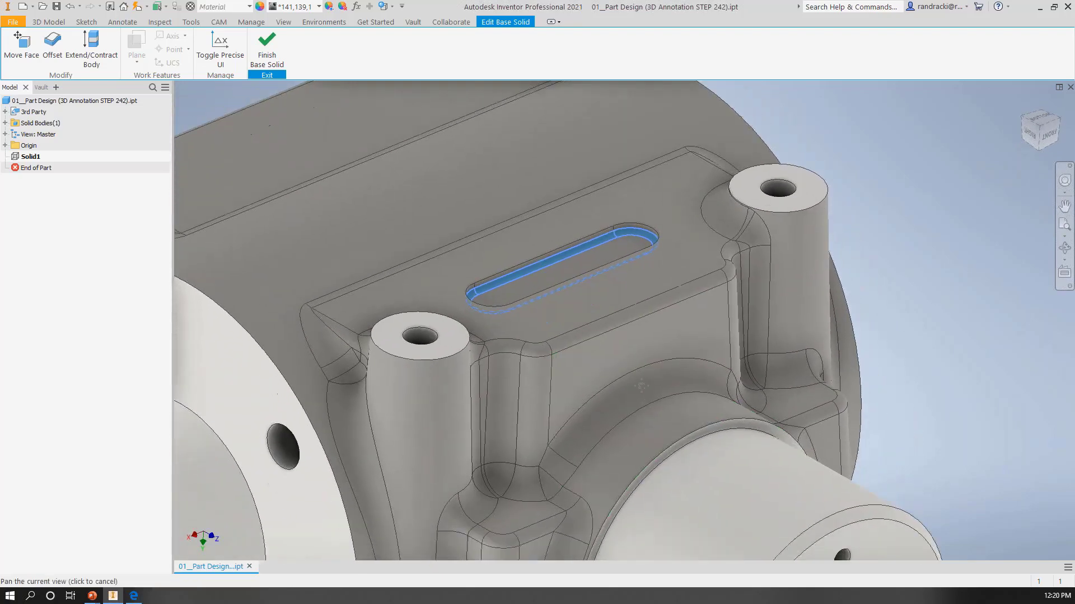
middle_drag(644, 479, 630, 191)
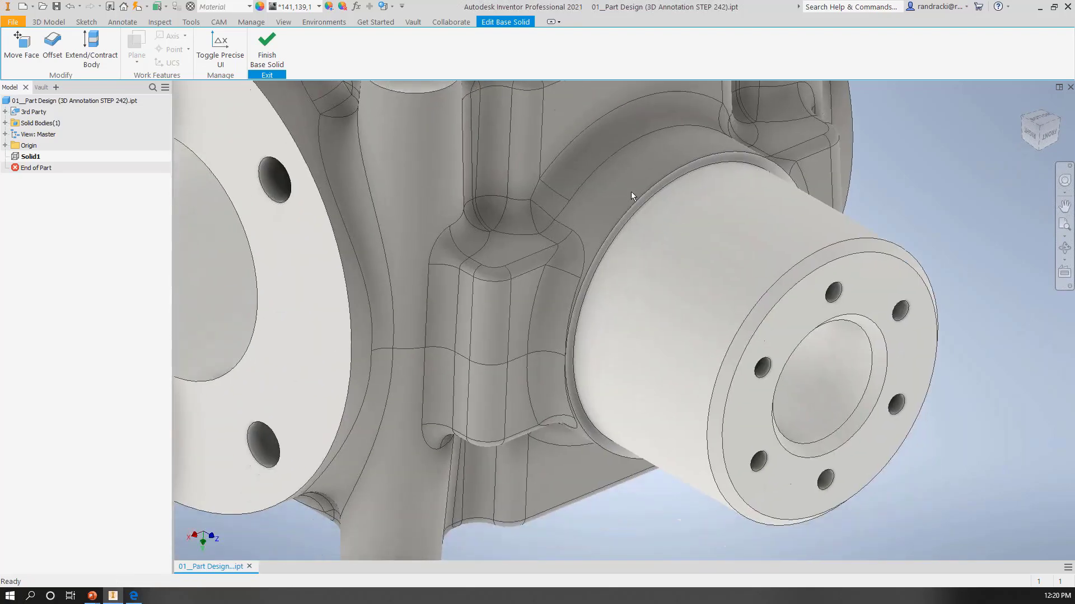
click(762, 308)
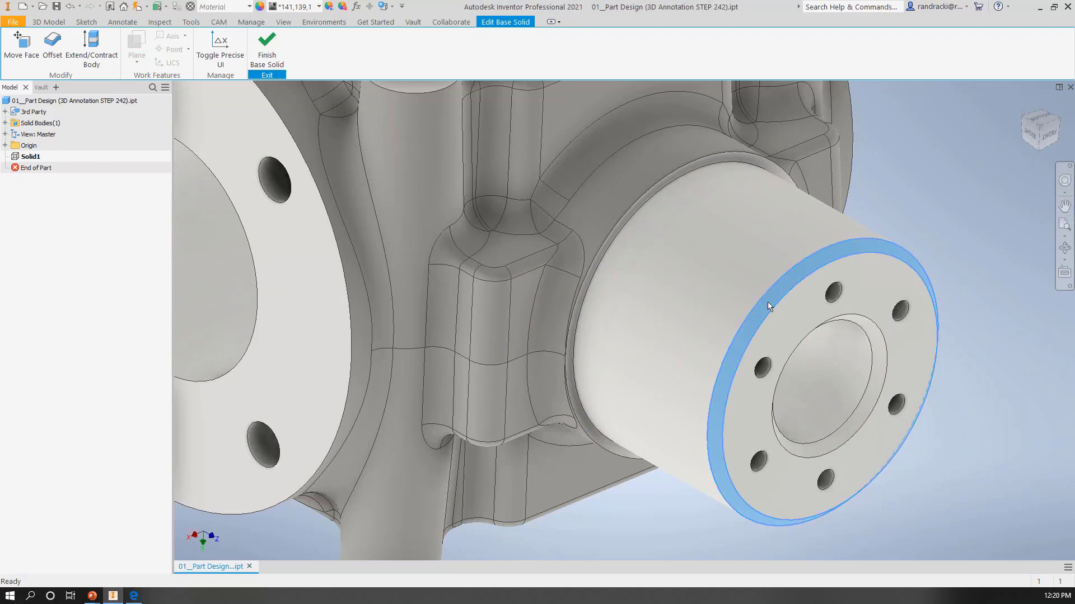
click(876, 341)
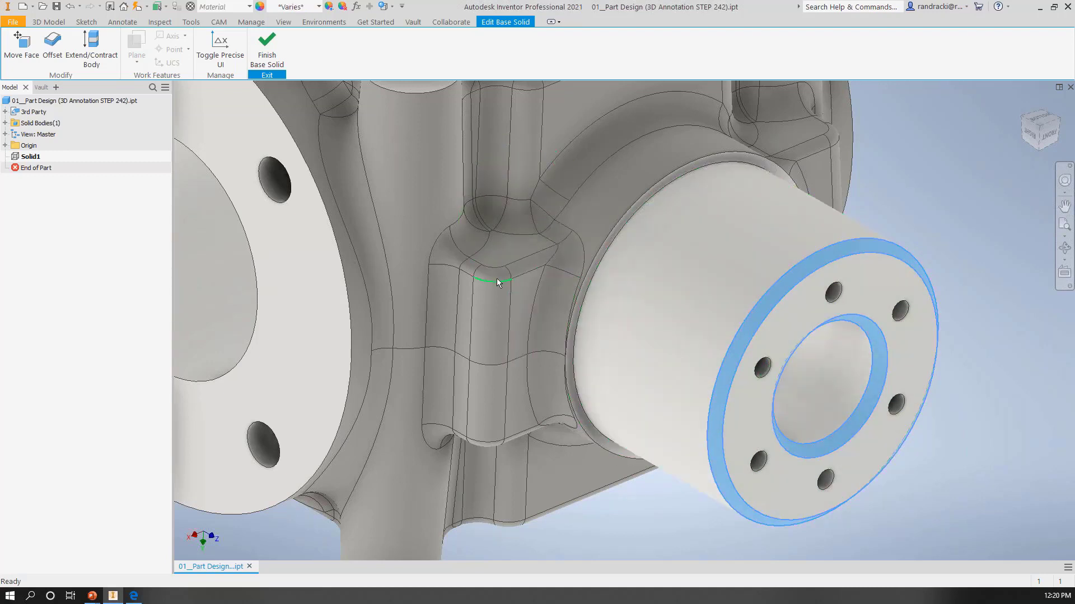
Step: Add the rounded faces down the corner edge of the block beside the boss, delete all selected fillet and chamfer faces, and finish the solid edit
click(495, 274)
click(489, 397)
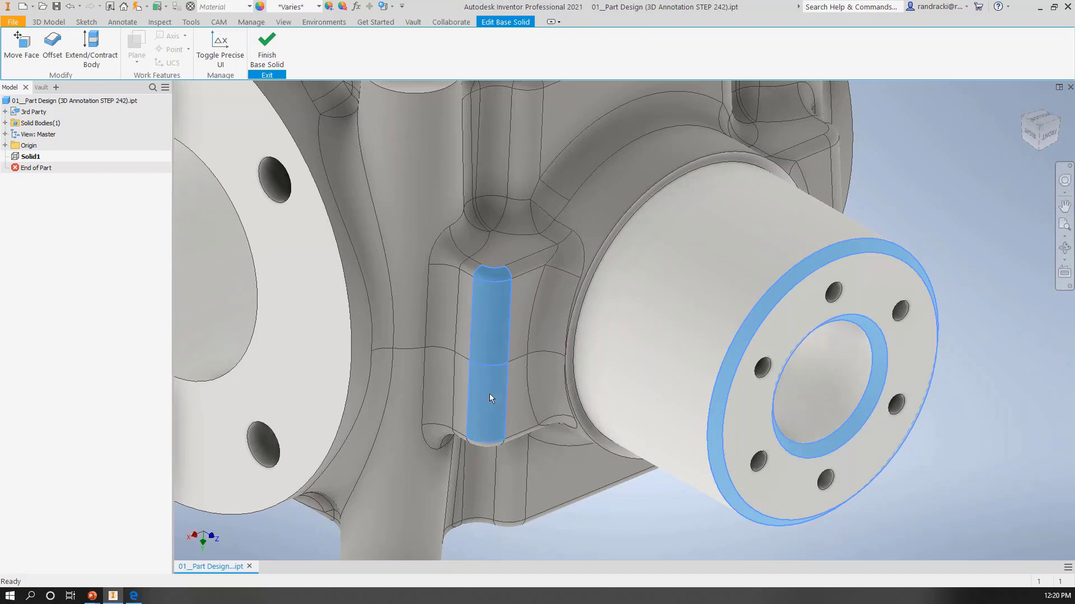
scroll(496, 452, up, 3)
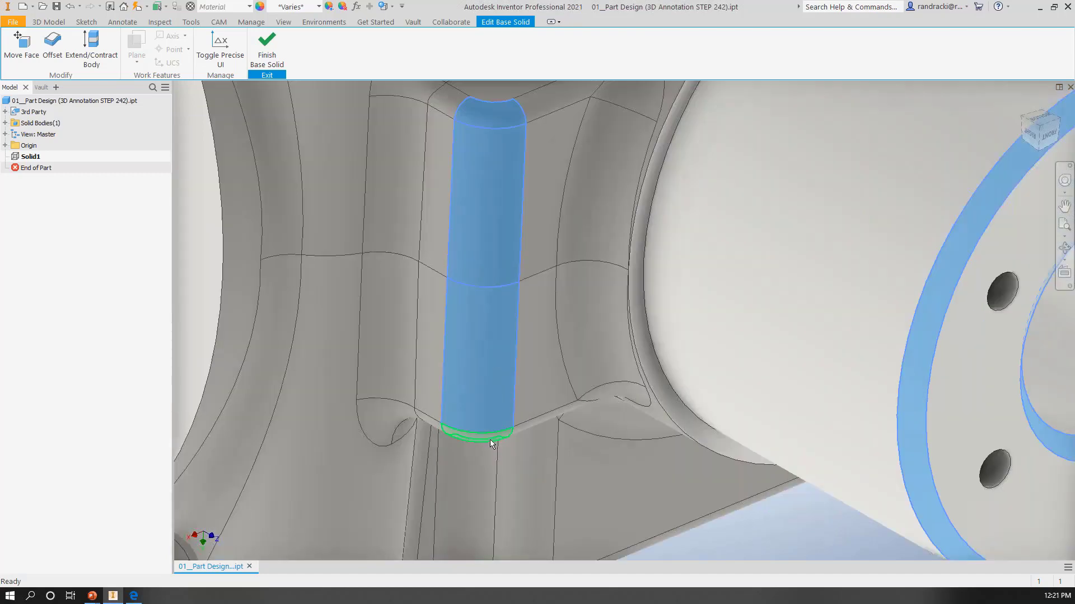
scroll(516, 436, down, 6)
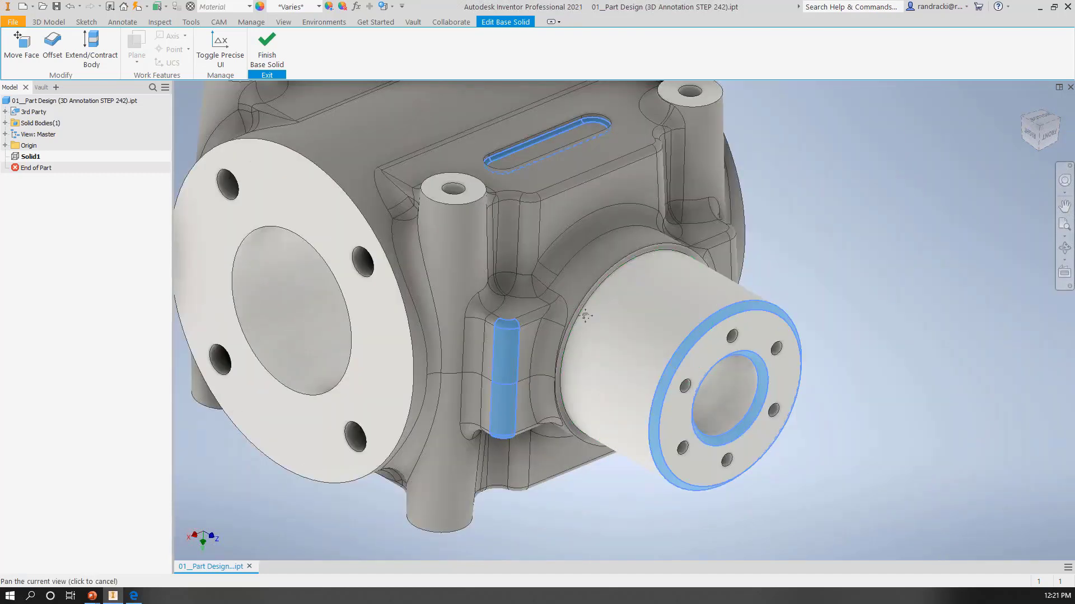
right_click(779, 168)
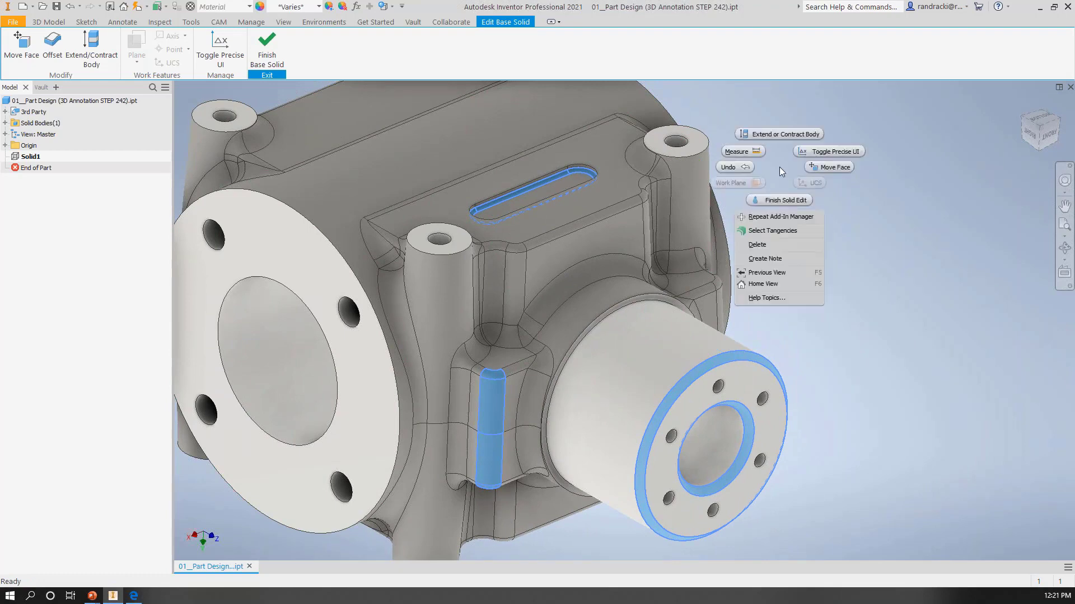
click(756, 246)
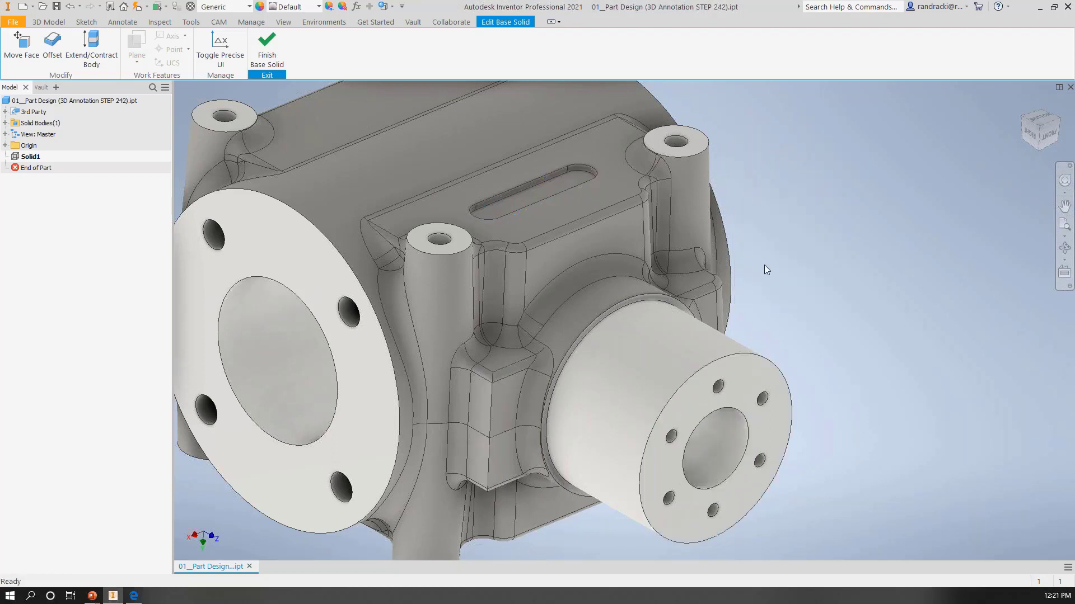
click(267, 47)
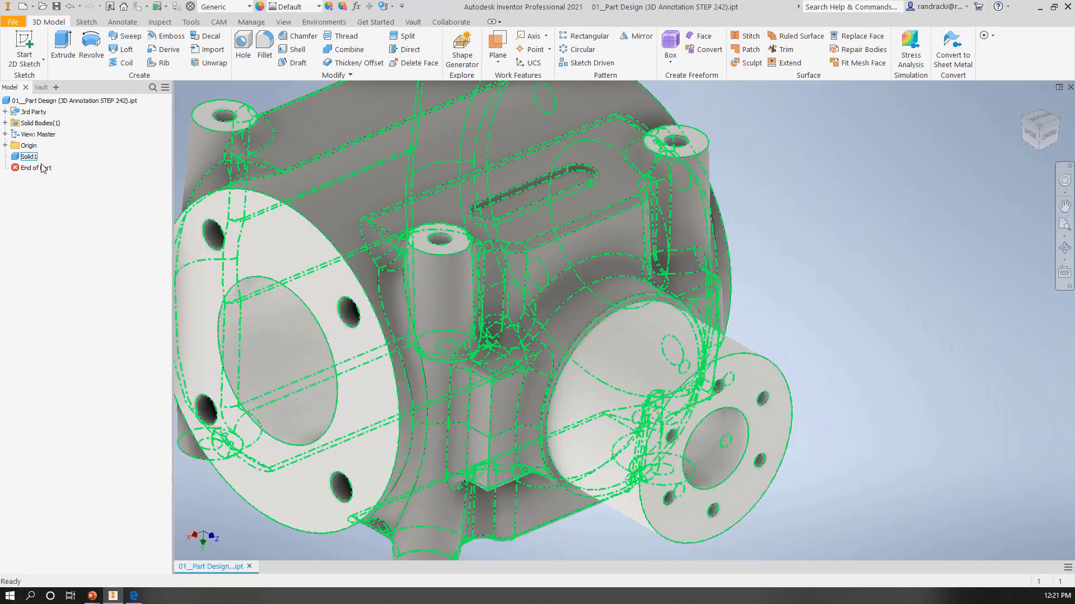
Step: Reopen Solid1 for editing and try moving the slot's floor face by -1 mm along Z
middle_drag(378, 213, 460, 216)
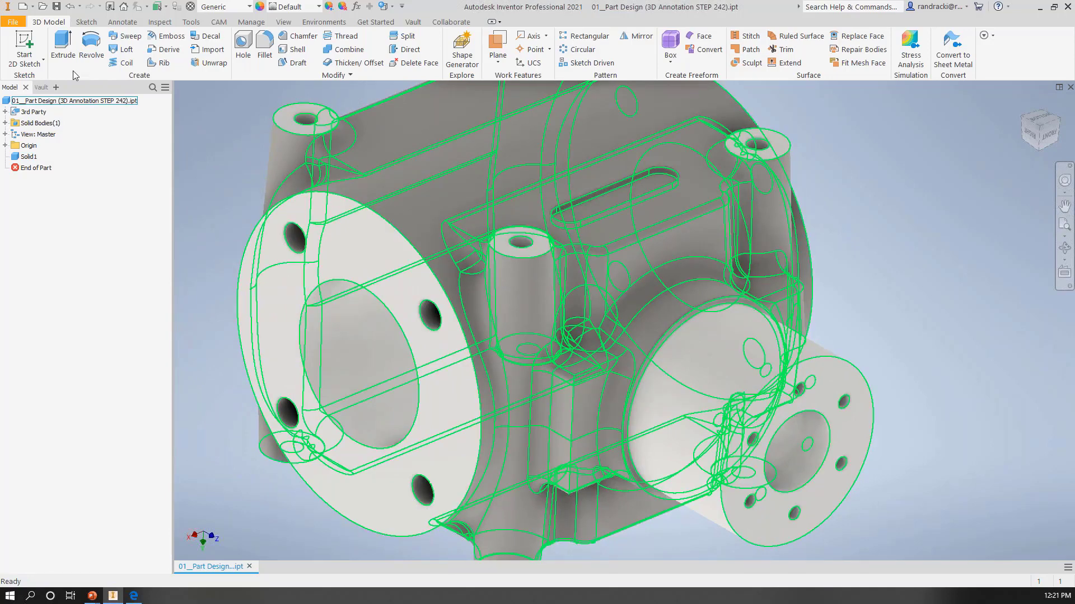
right_click(21, 155)
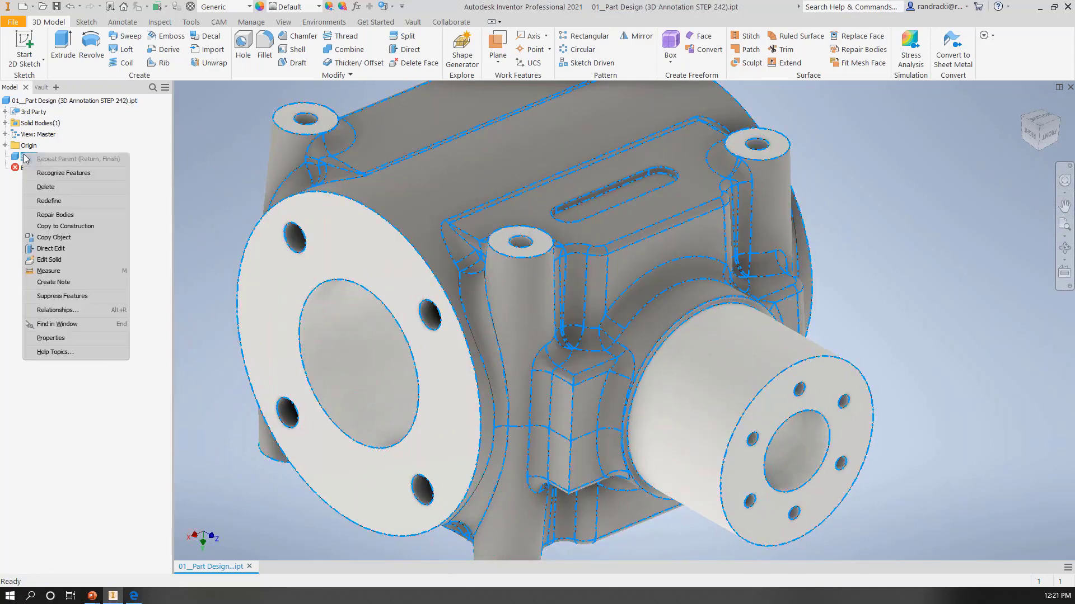
click(62, 259)
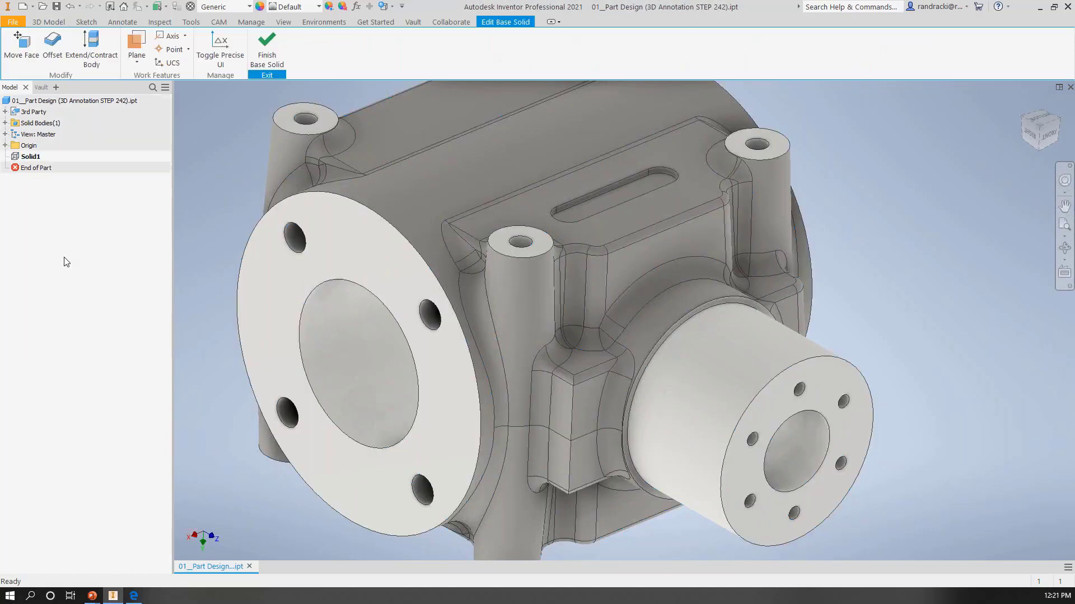
click(586, 203)
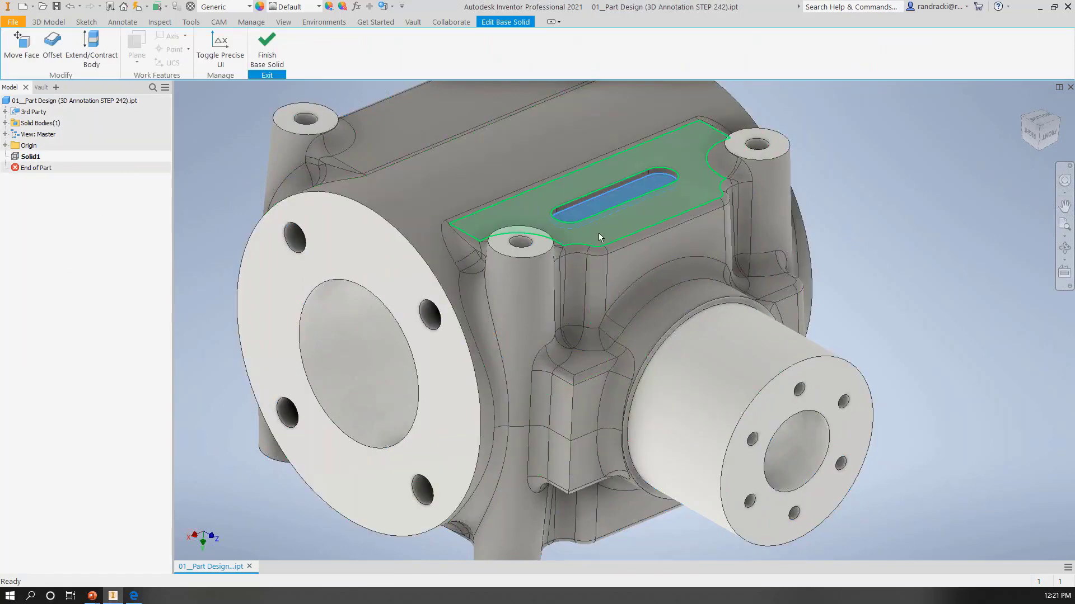
click(21, 45)
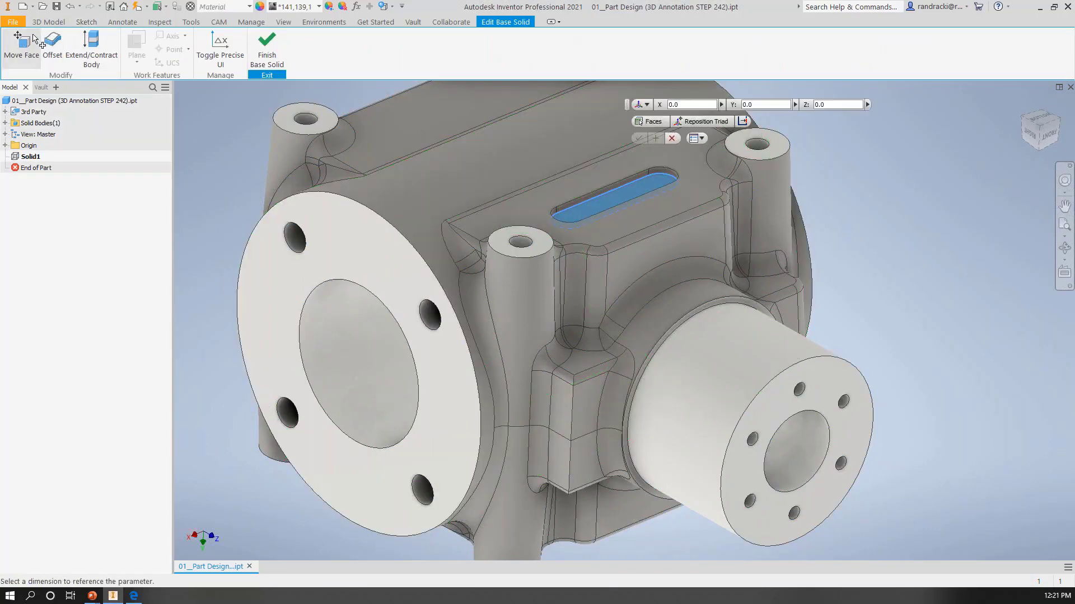
mouse_move(582, 177)
mouse_down()
mouse_move(582, 191)
mouse_move(581, 157)
mouse_move(581, 179)
mouse_up()
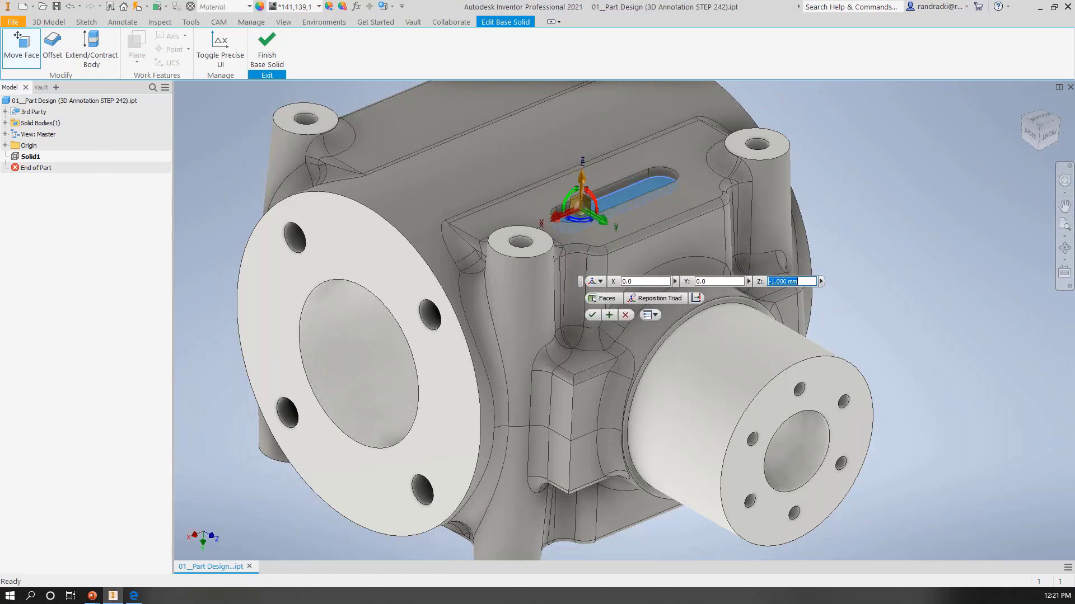
click(626, 316)
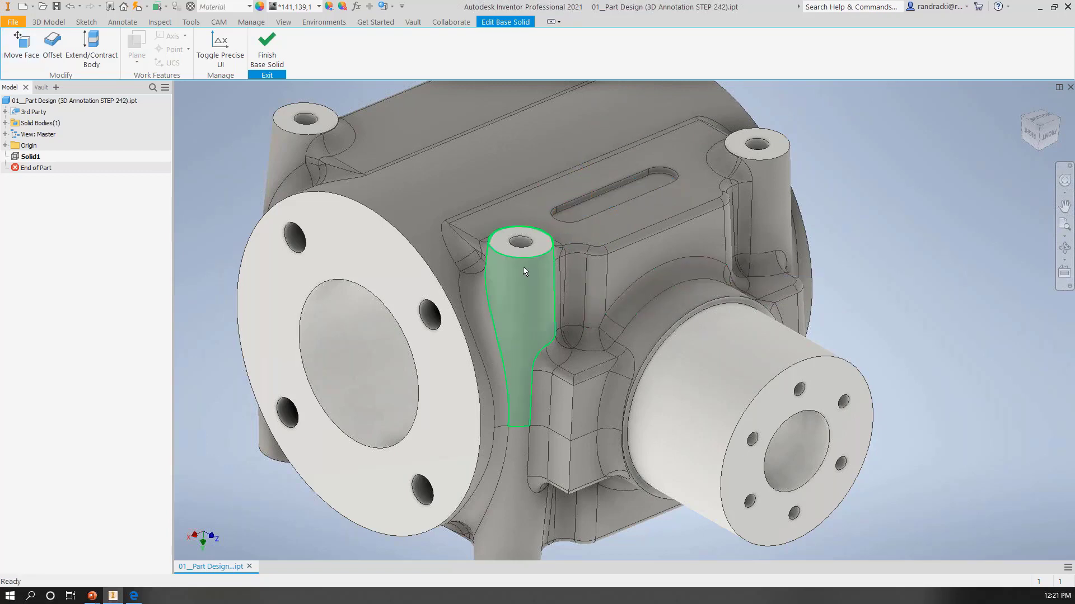
click(267, 49)
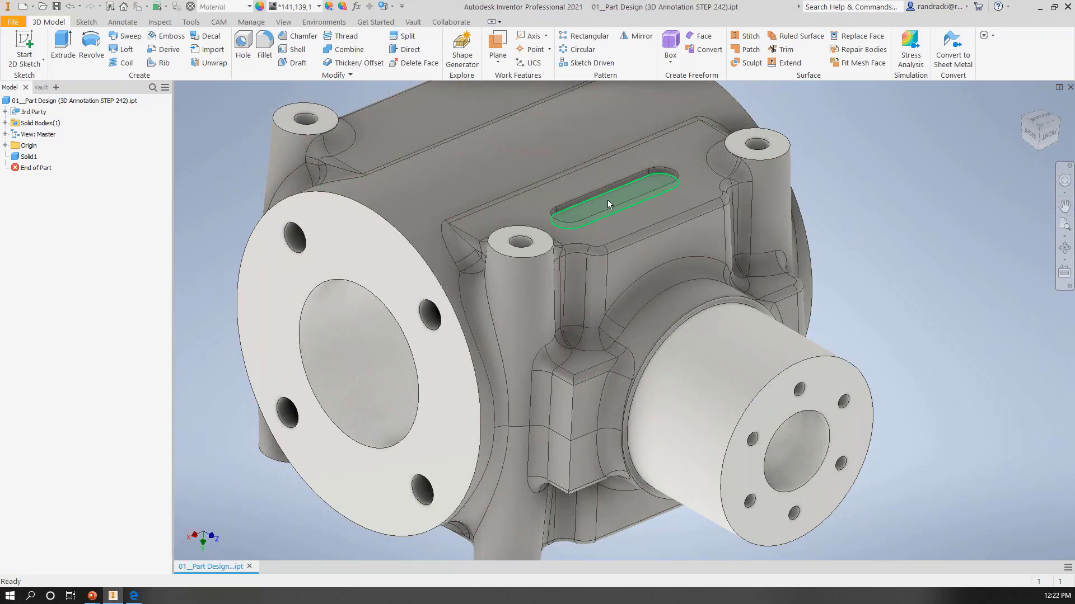
Step: Recognize the slot in Solid1 as a smart Extrude feature and create it in the part
right_click(28, 159)
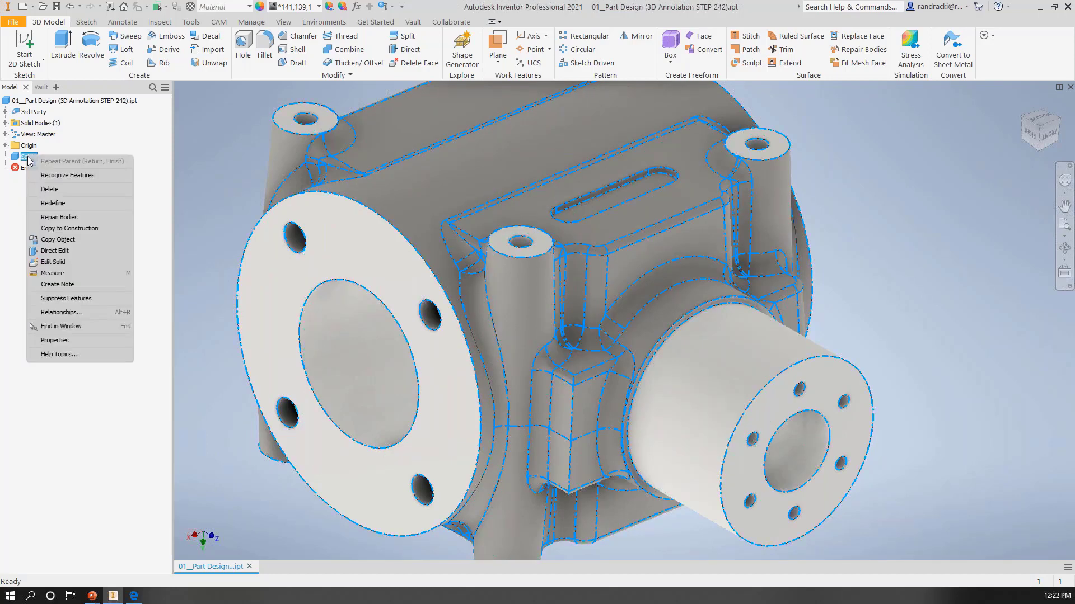
click(64, 175)
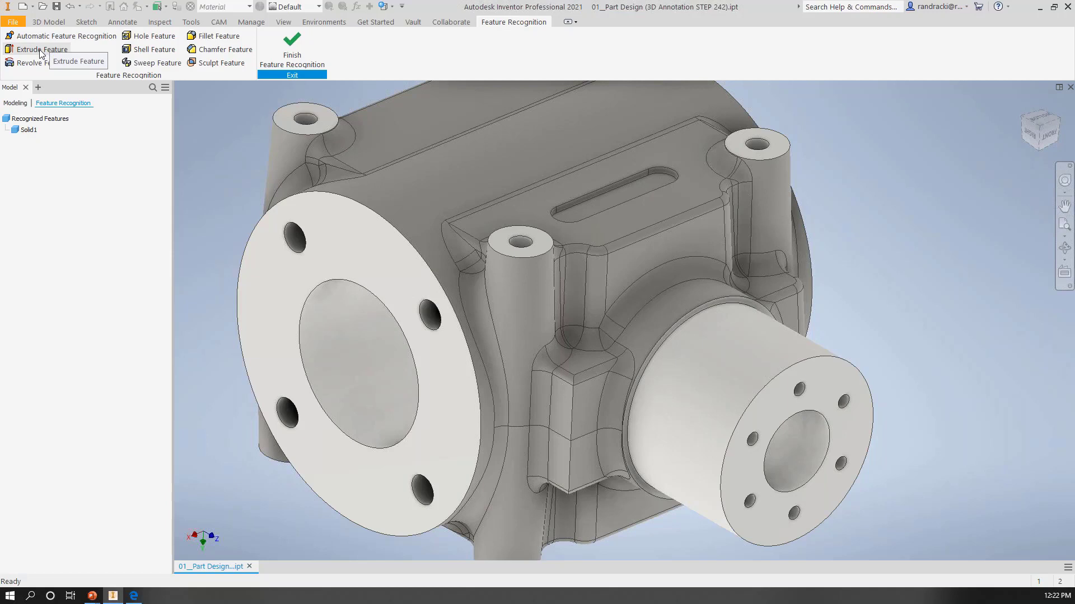
click(40, 51)
click(611, 197)
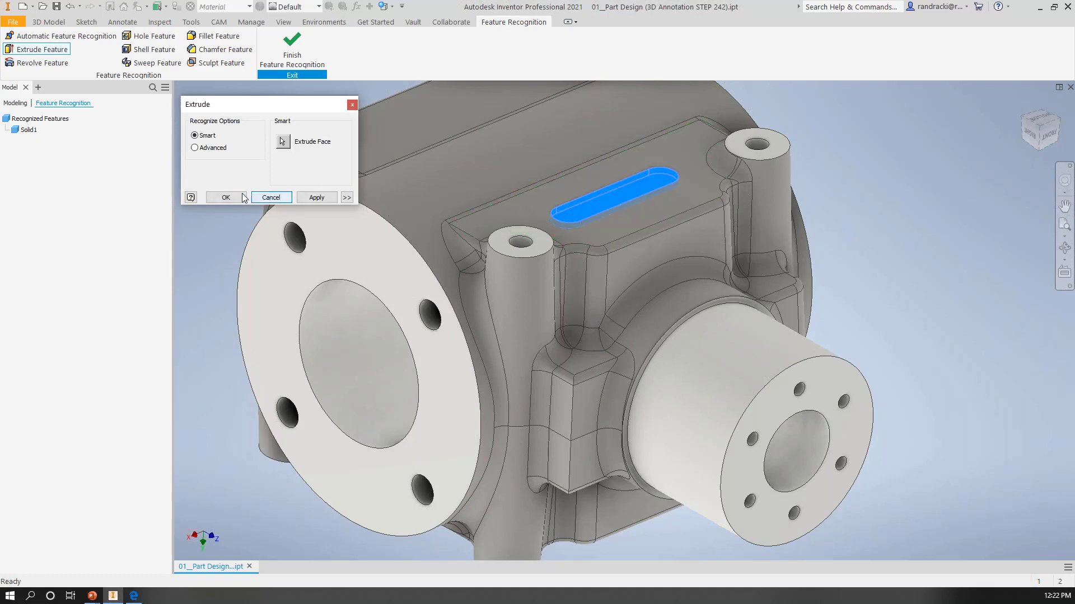
click(223, 198)
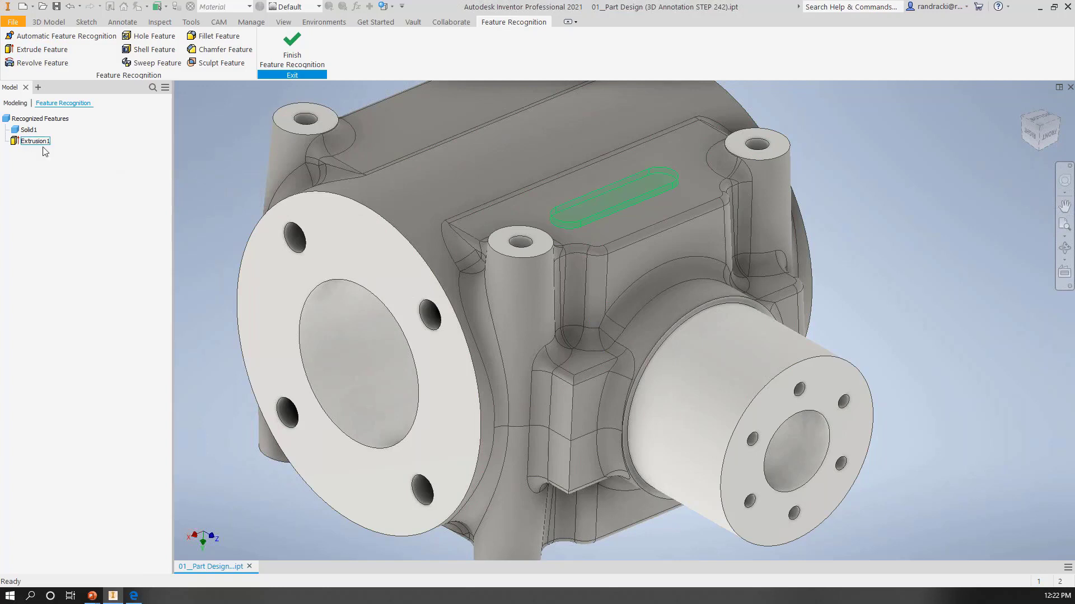
click(292, 48)
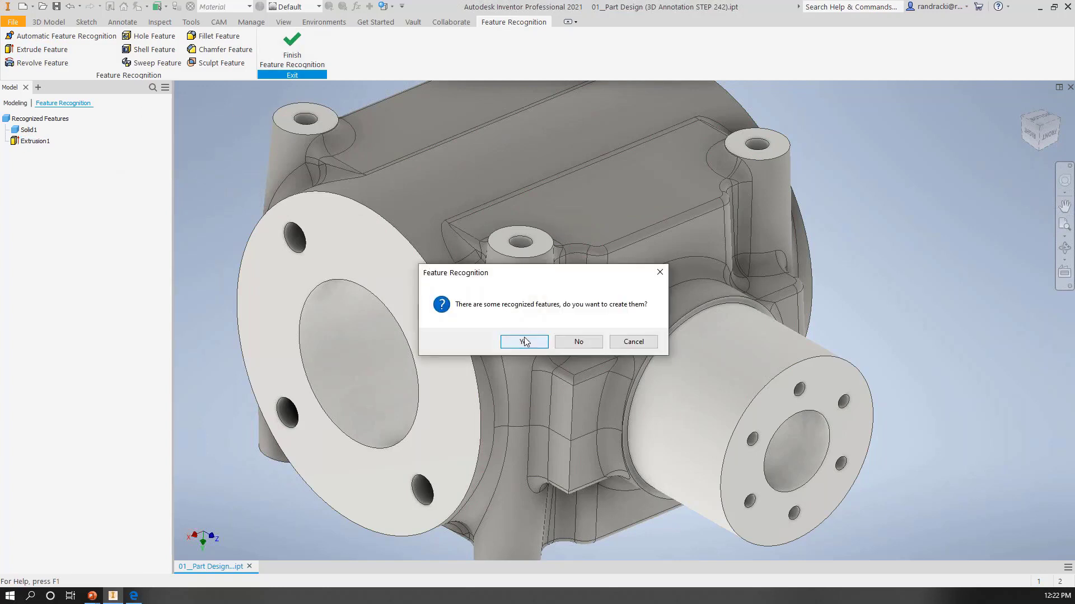
click(525, 341)
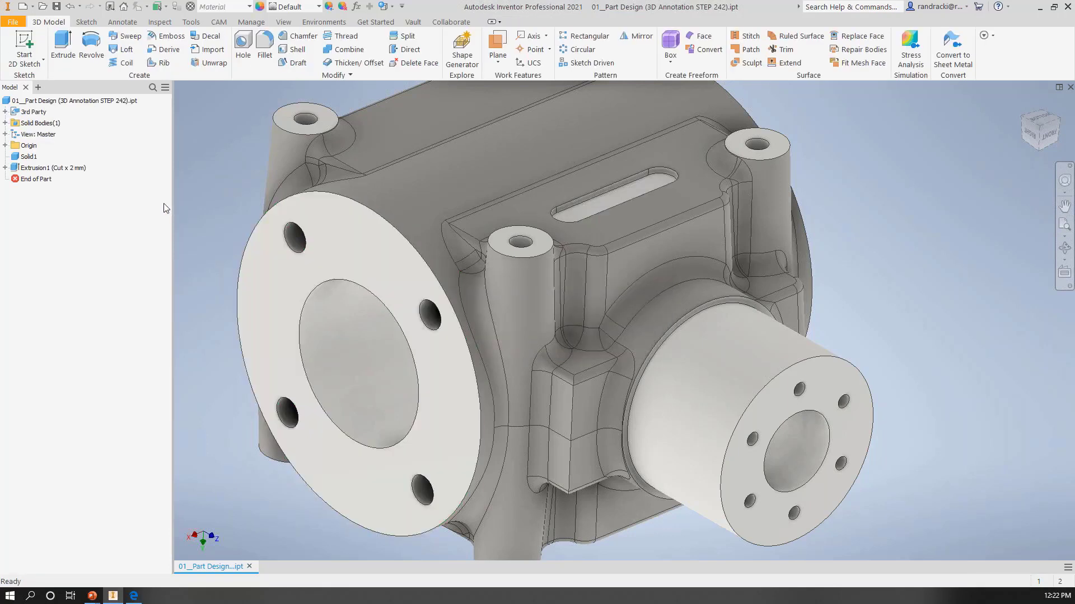
Step: Edit the sketch under the slot's extruded cut and dimension its end-arc radius and the distance between its arc centers
click(5, 168)
right_click(25, 178)
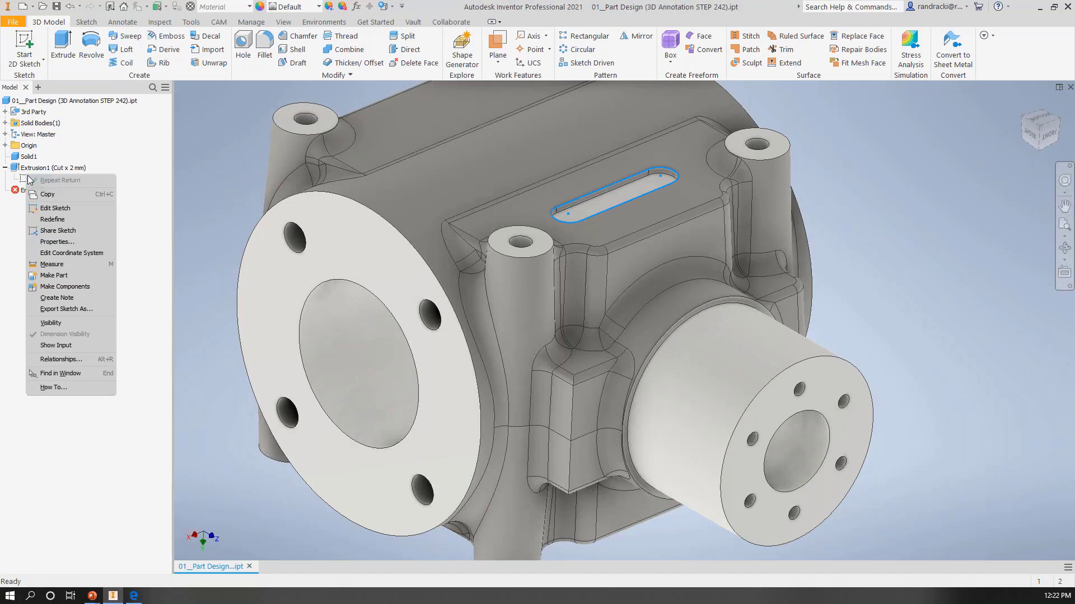
click(56, 209)
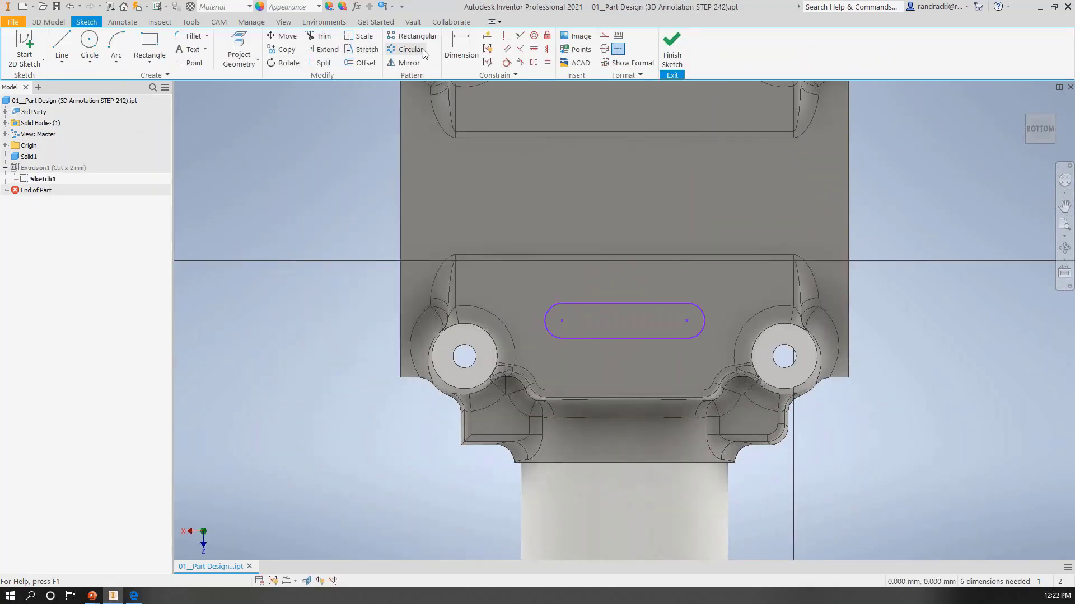
click(462, 46)
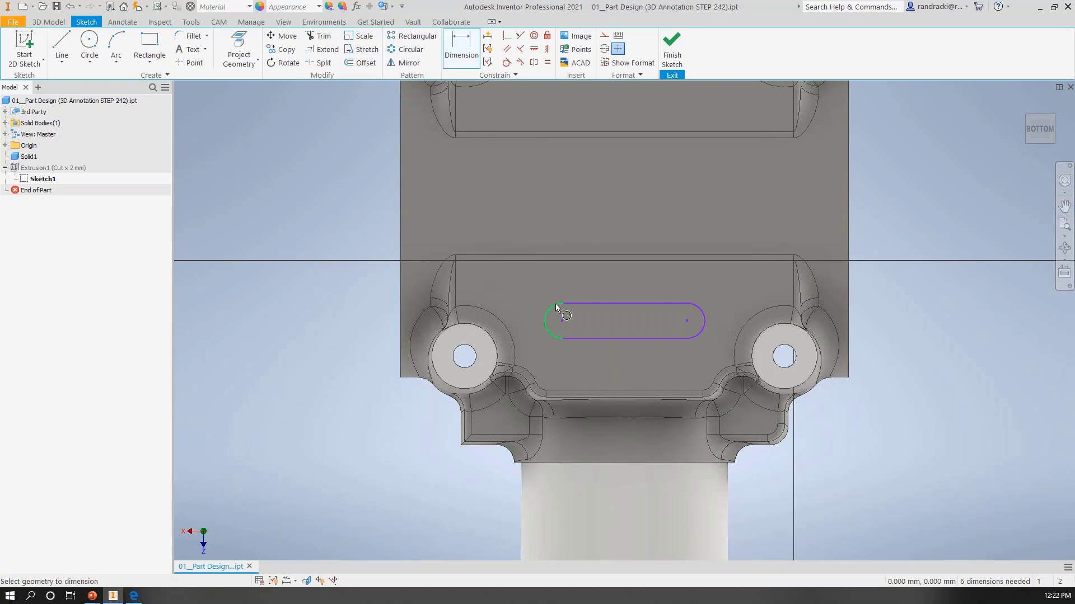
click(539, 290)
click(562, 321)
click(686, 321)
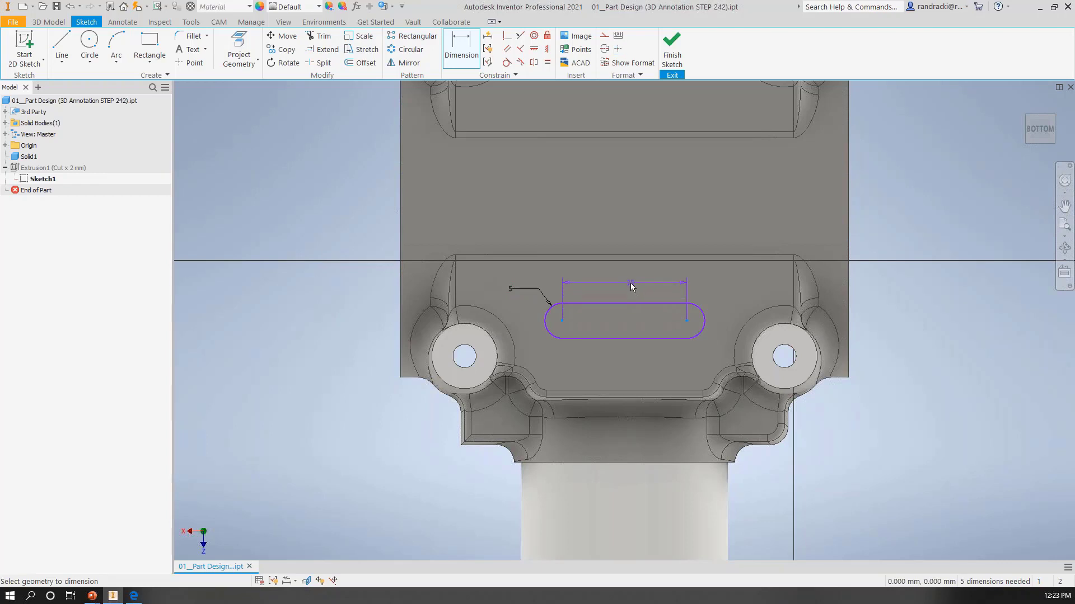
click(630, 284)
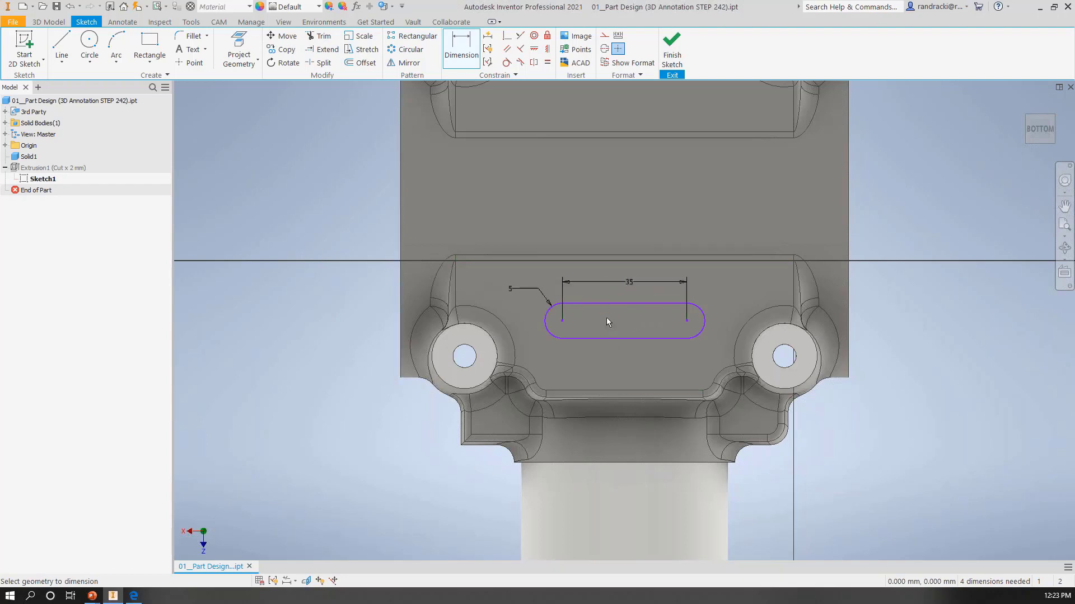
Step: Shift the slot profile slightly toward the housing's main cylinder, keeping its size, and finish the sketch
drag(626, 304, 626, 291)
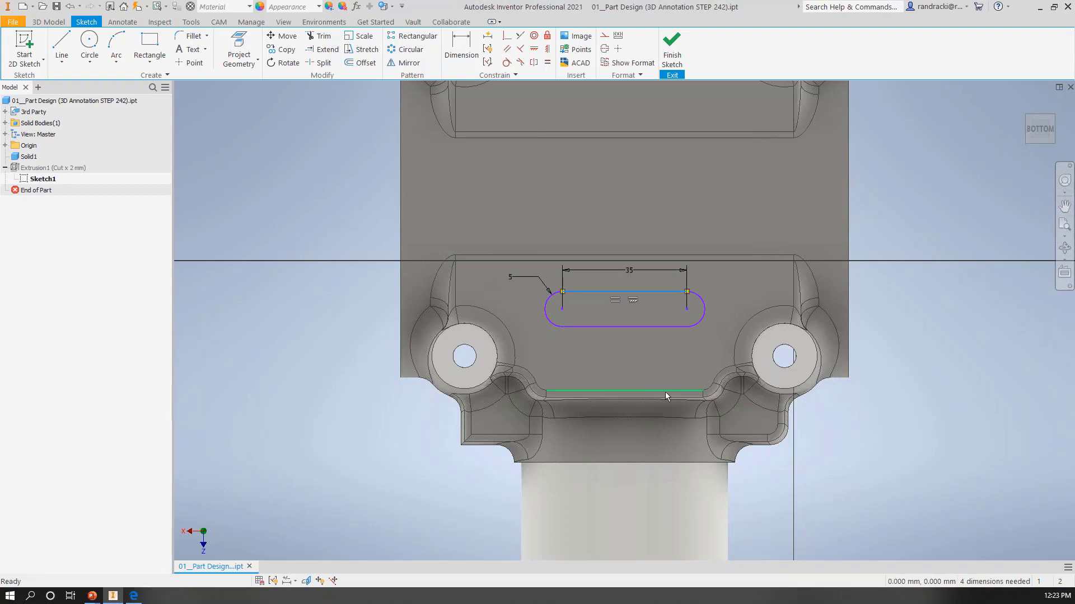
mouse_move(665, 392)
shift+middle_down()
mouse_move(700, 334)
mouse_move(693, 327)
shift+middle_up()
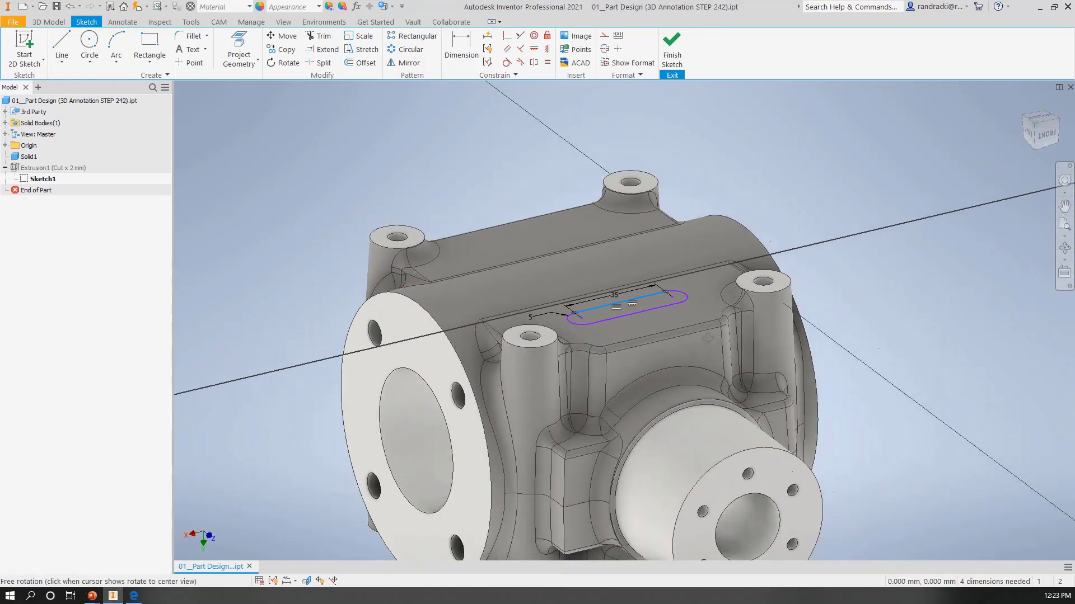
click(671, 45)
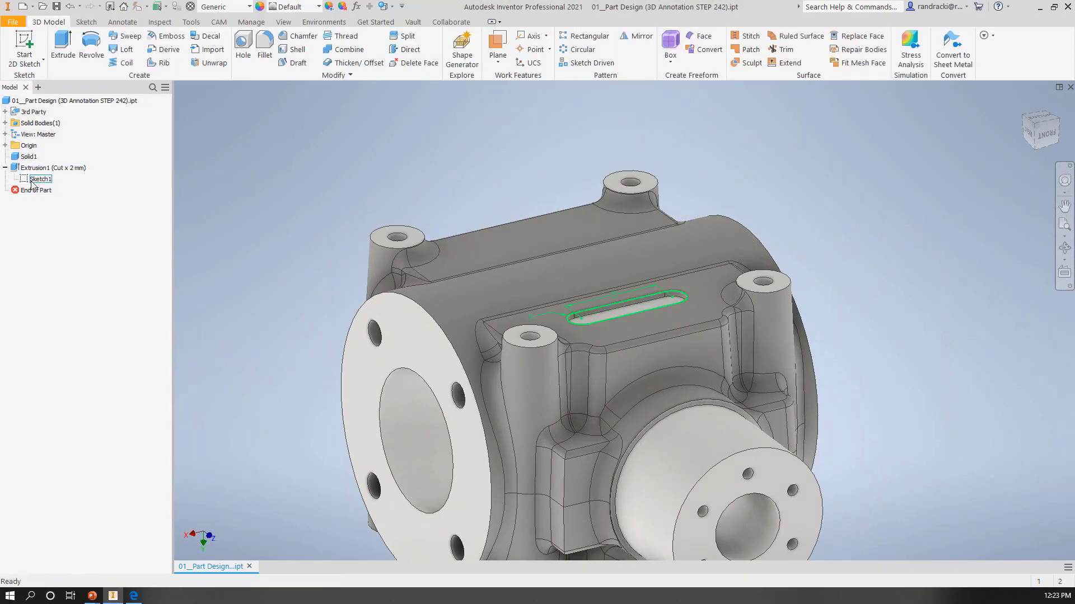
Step: Start feature recognition on Solid1 and recognize the upper bolt hole on the large flange together with all similar holes
middle_drag(549, 358, 529, 277)
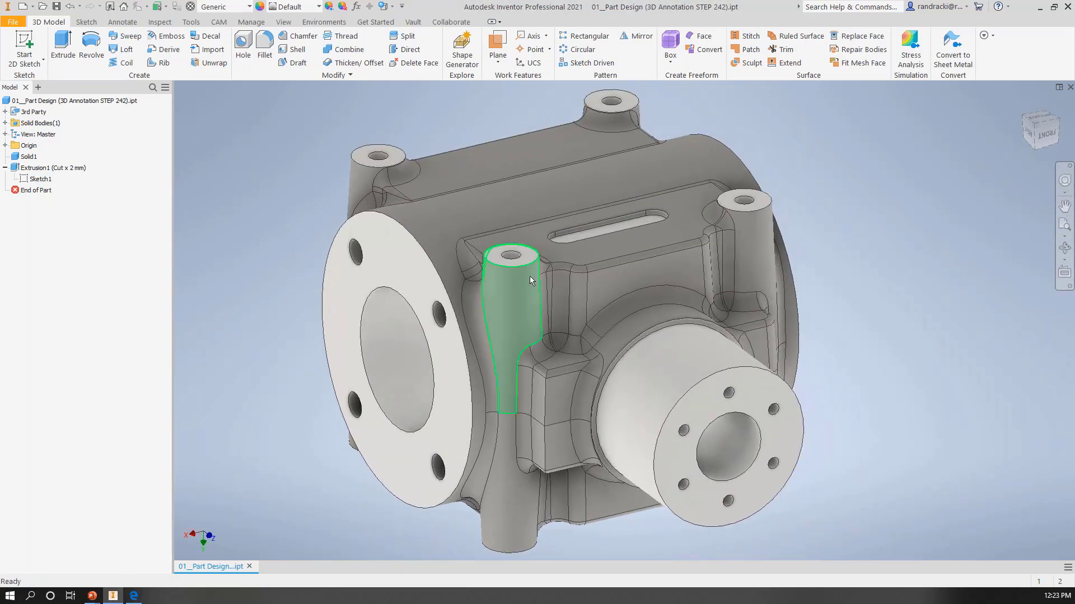
right_click(25, 159)
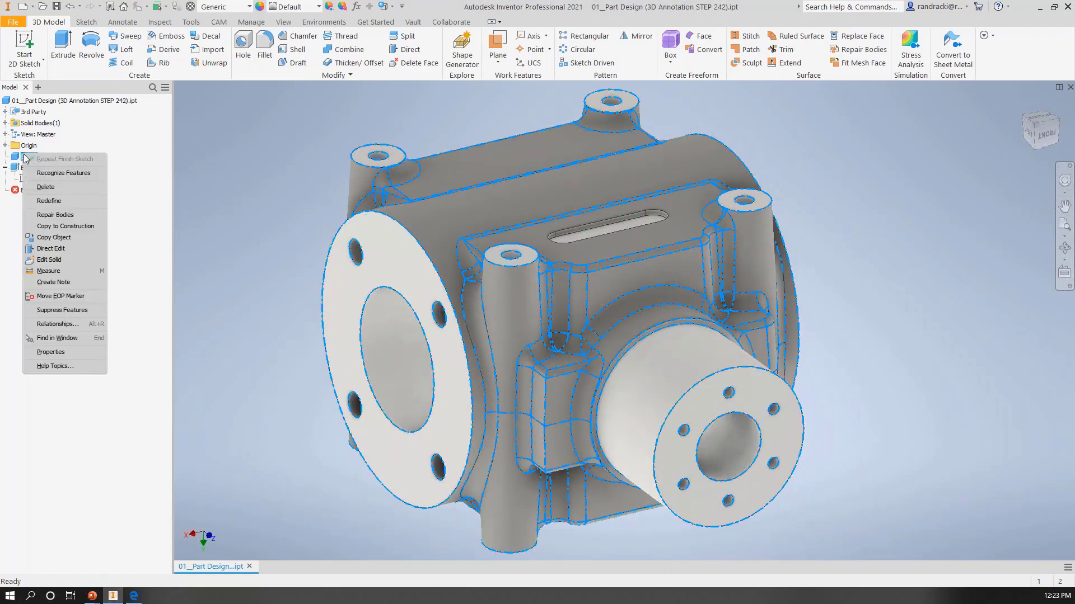
click(80, 174)
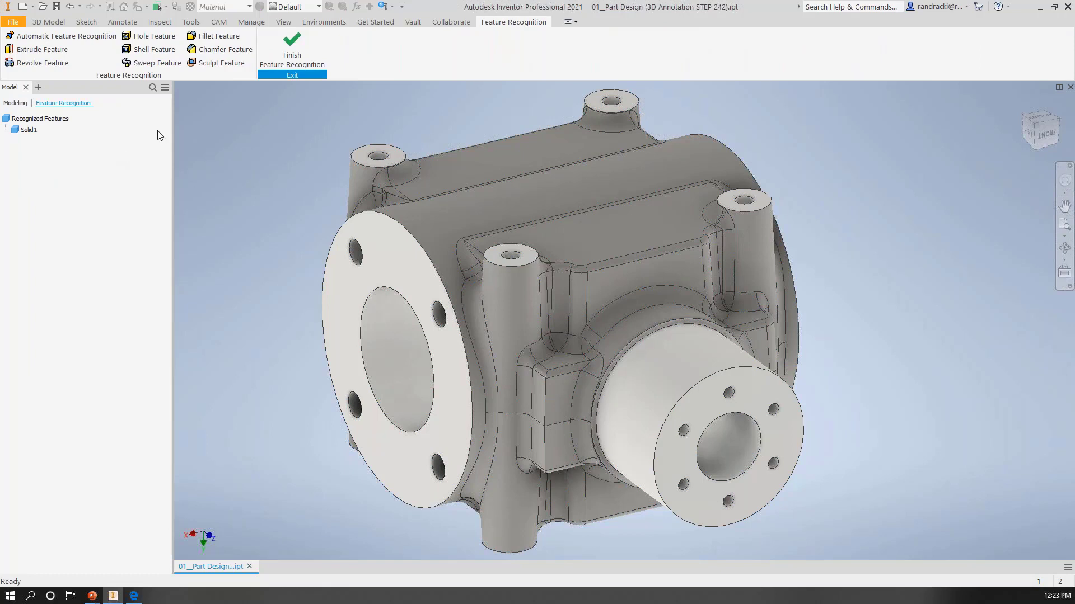
click(149, 35)
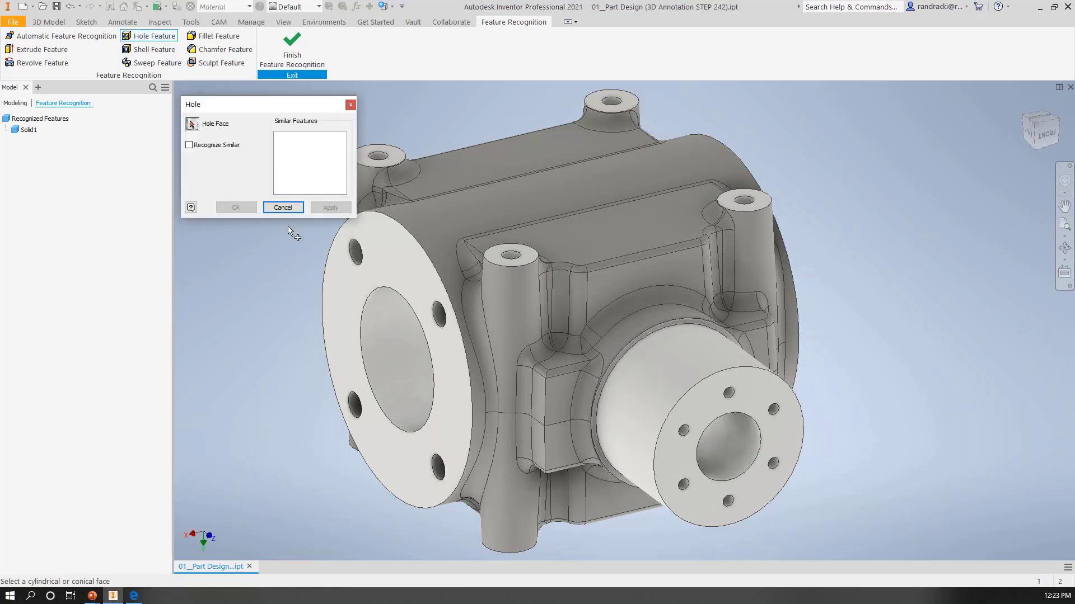
click(352, 248)
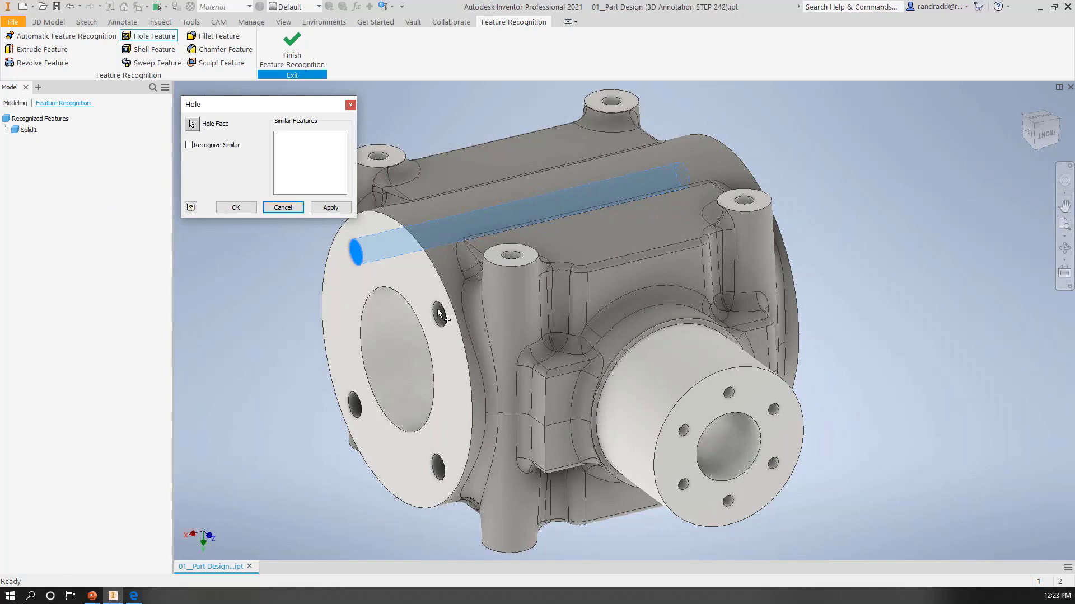
click(189, 146)
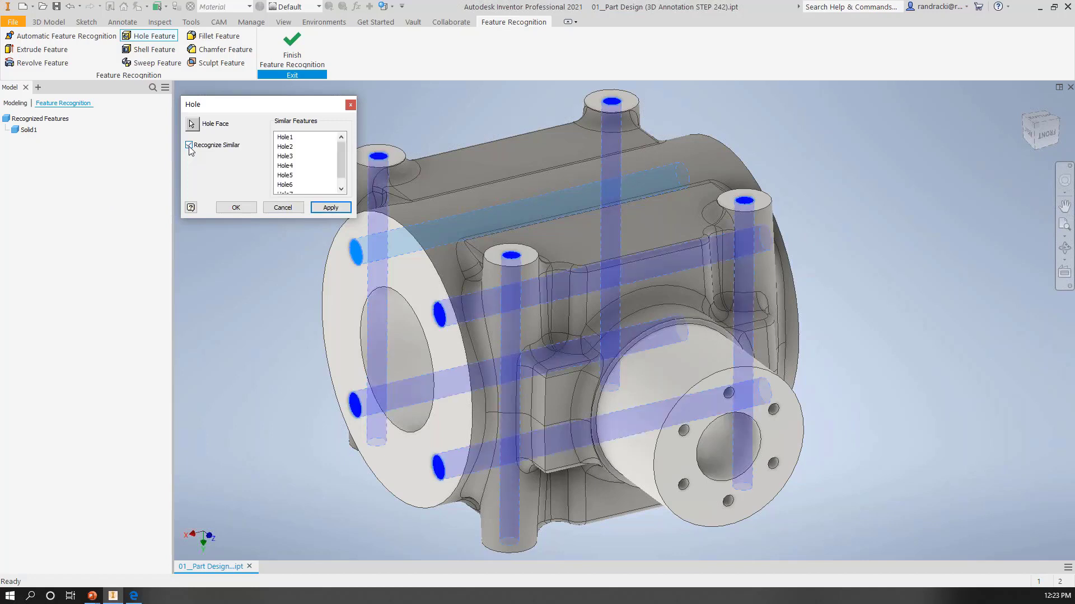
click(321, 211)
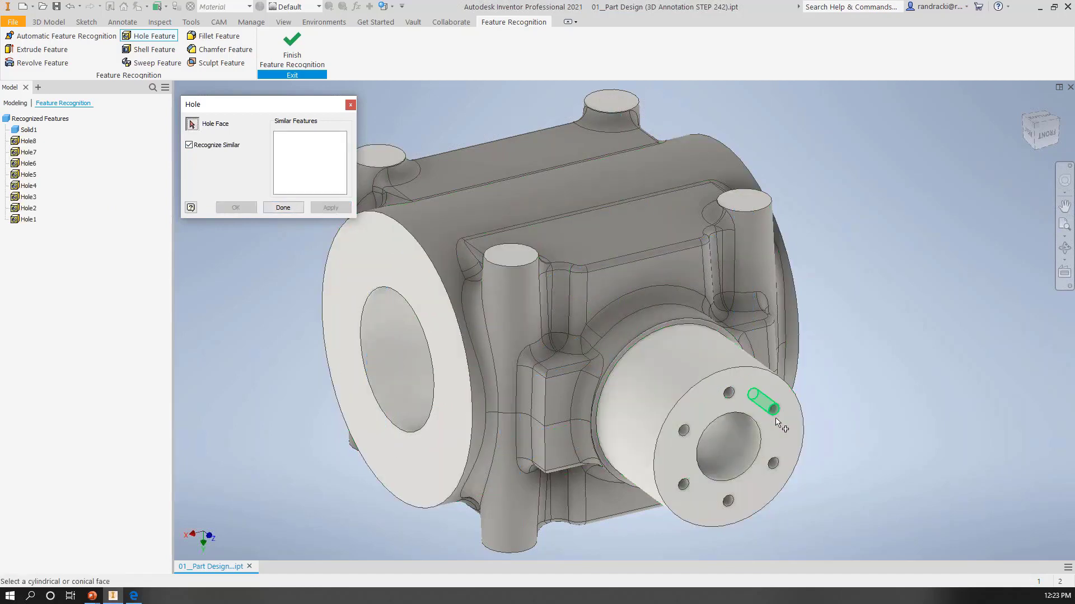
Step: Recognize one small bolt hole on the front cylindrical boss with all similar holes, and create all recognized features in the part
scroll(772, 408, up, 4)
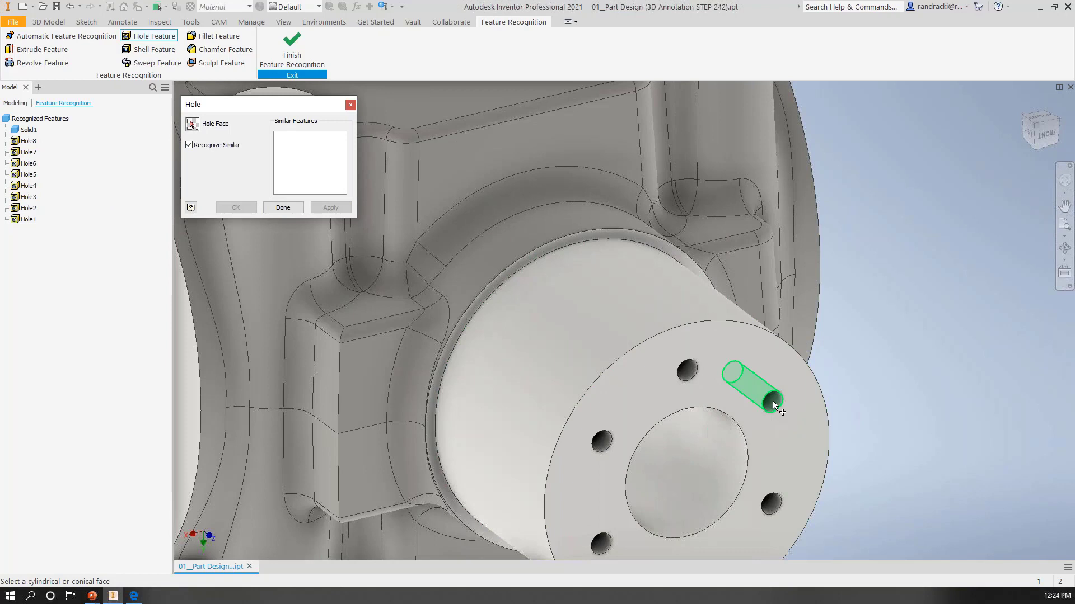
click(773, 401)
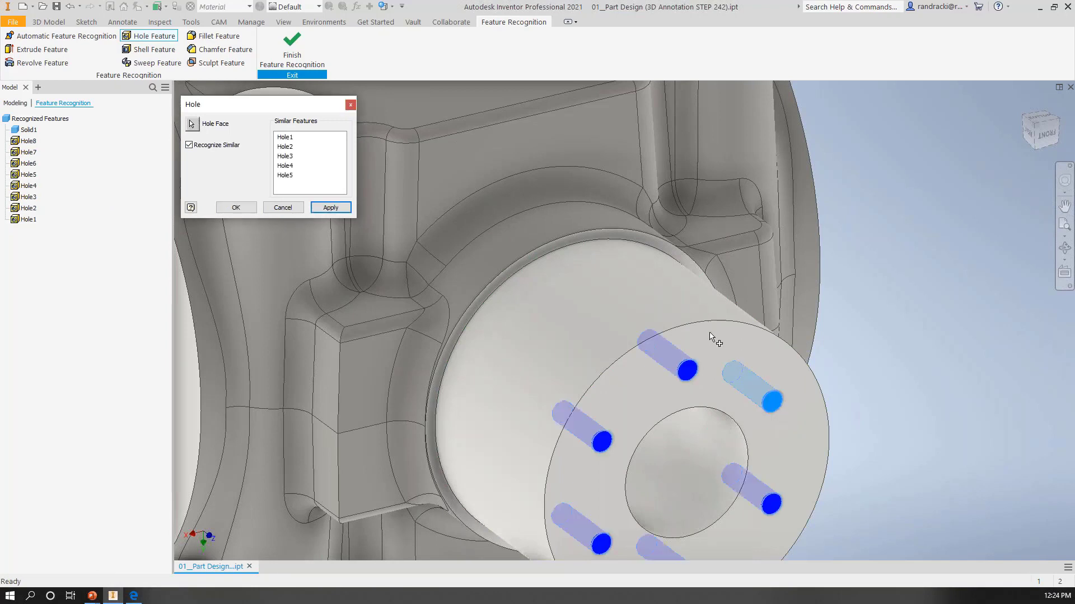
scroll(716, 414, down, 4)
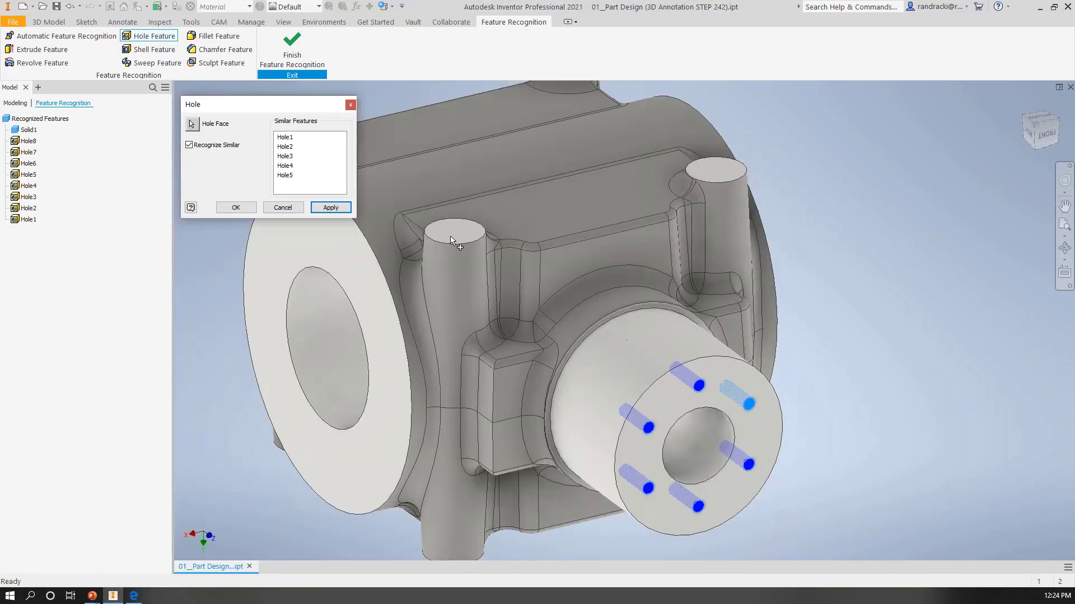
click(330, 211)
click(265, 208)
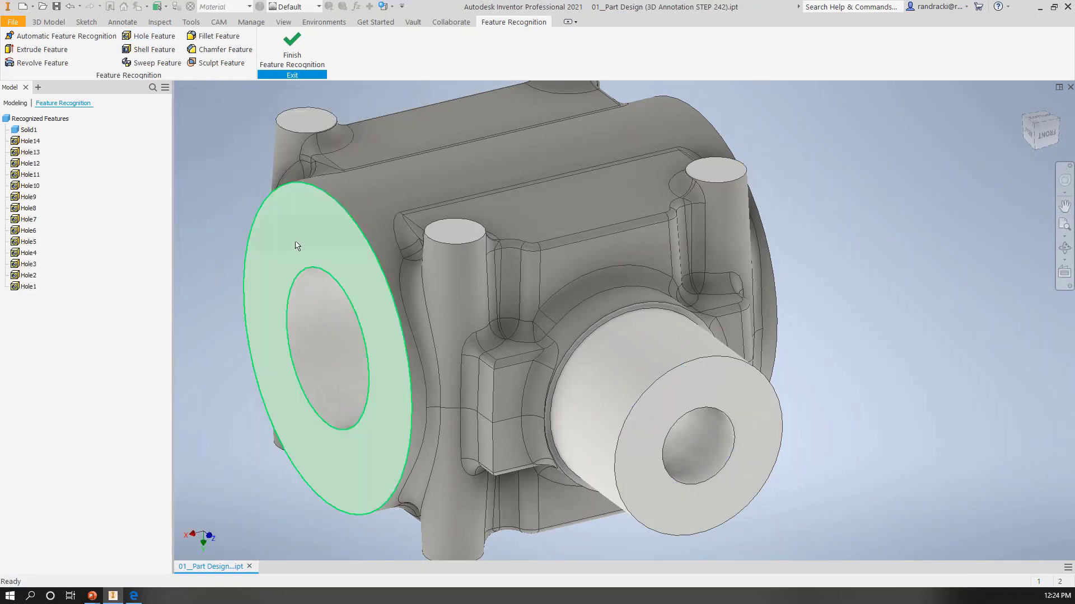
click(293, 48)
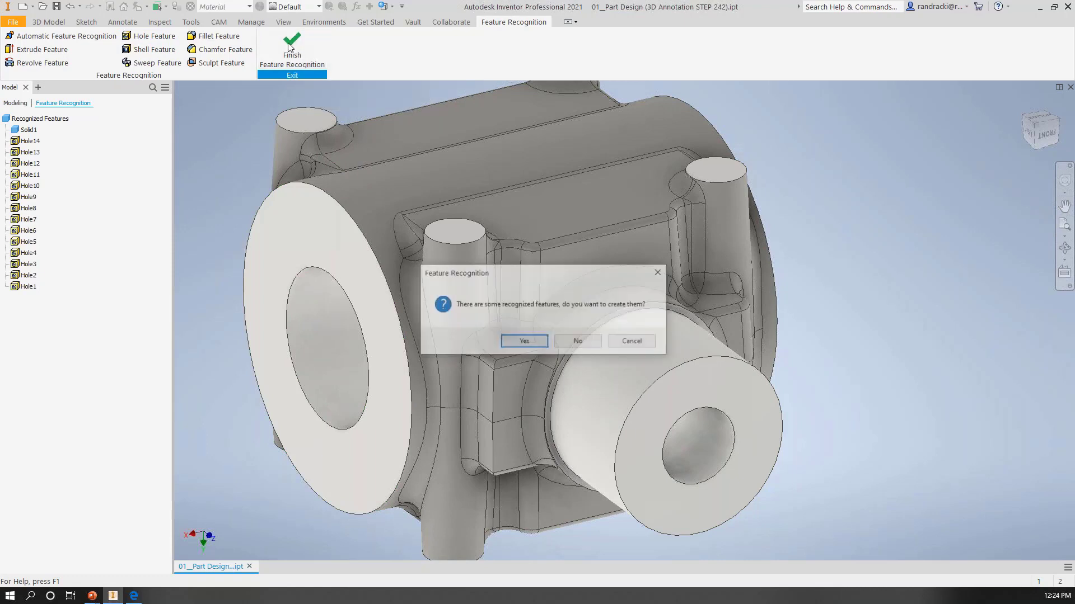
click(523, 342)
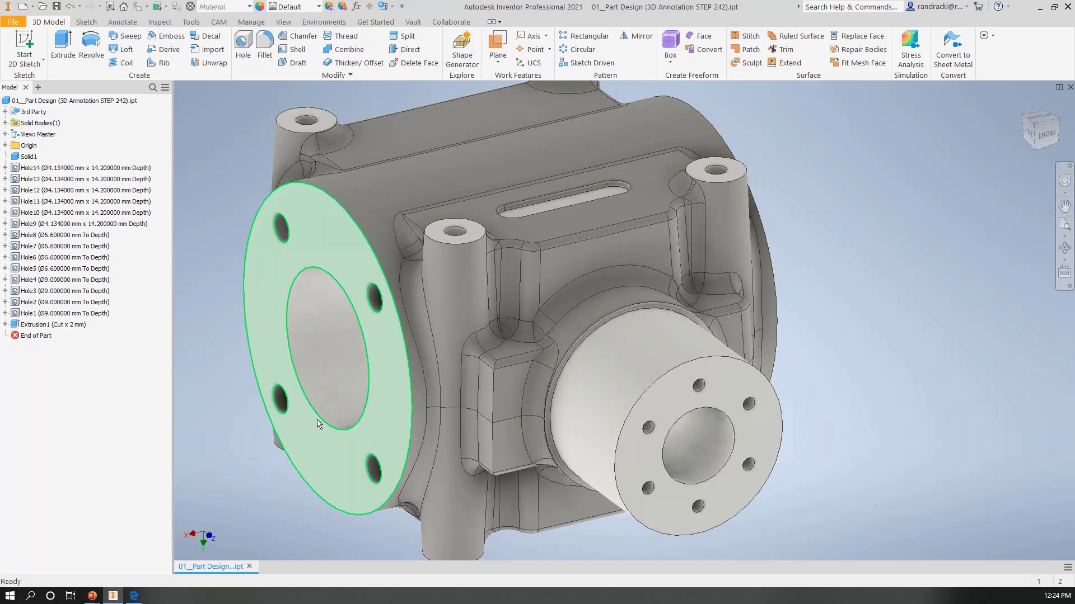
mouse_move(317, 424)
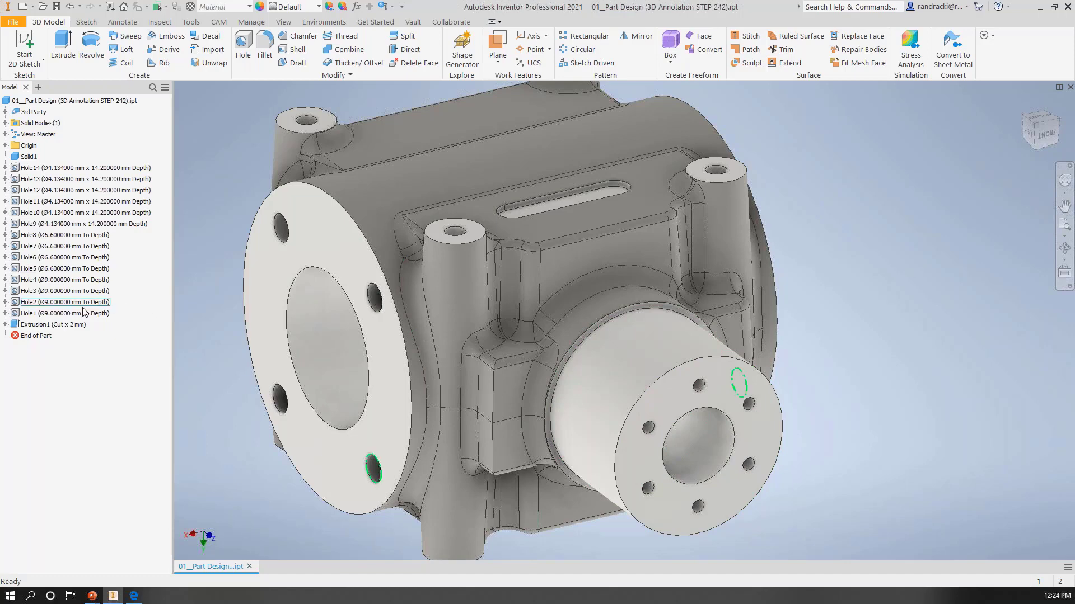
click(105, 225)
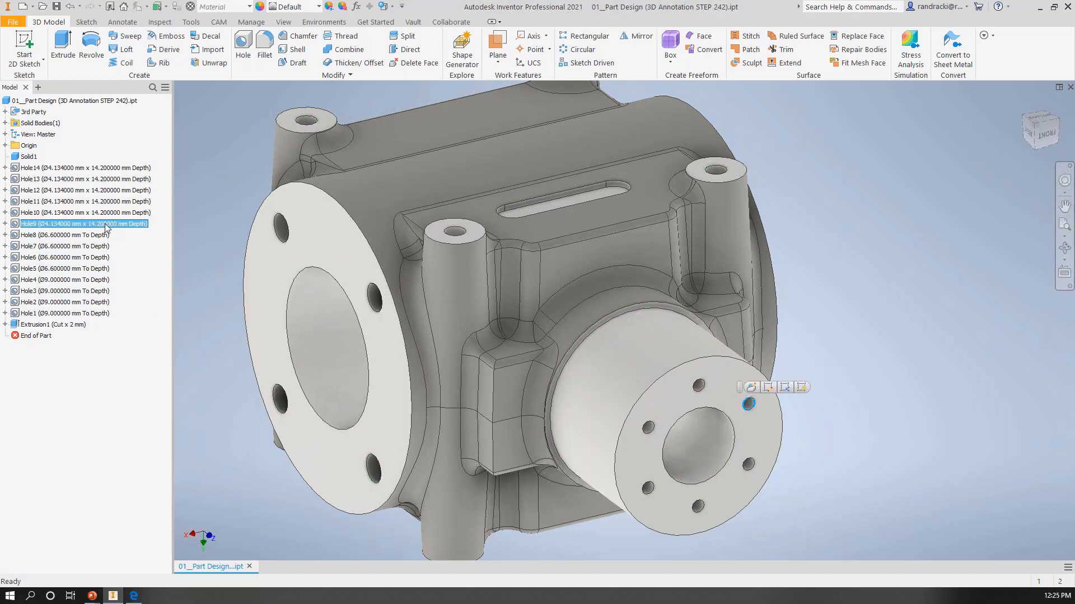
shift+click(104, 170)
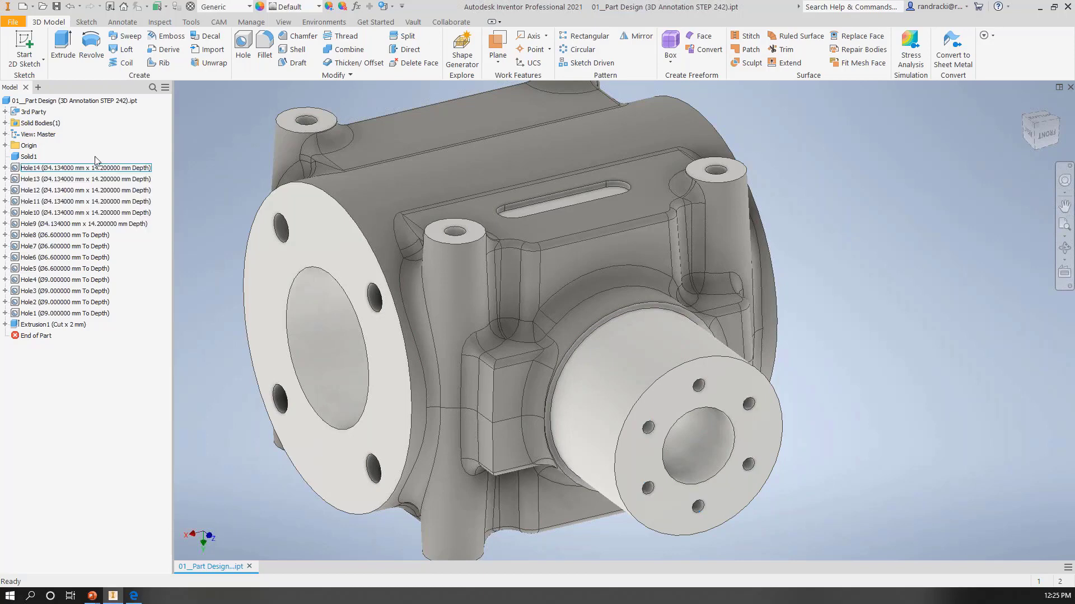
Step: Start a Direct Edit rotation on Solid1 and select the cylindrical walls of all six bolt holes on the front boss
click(18, 157)
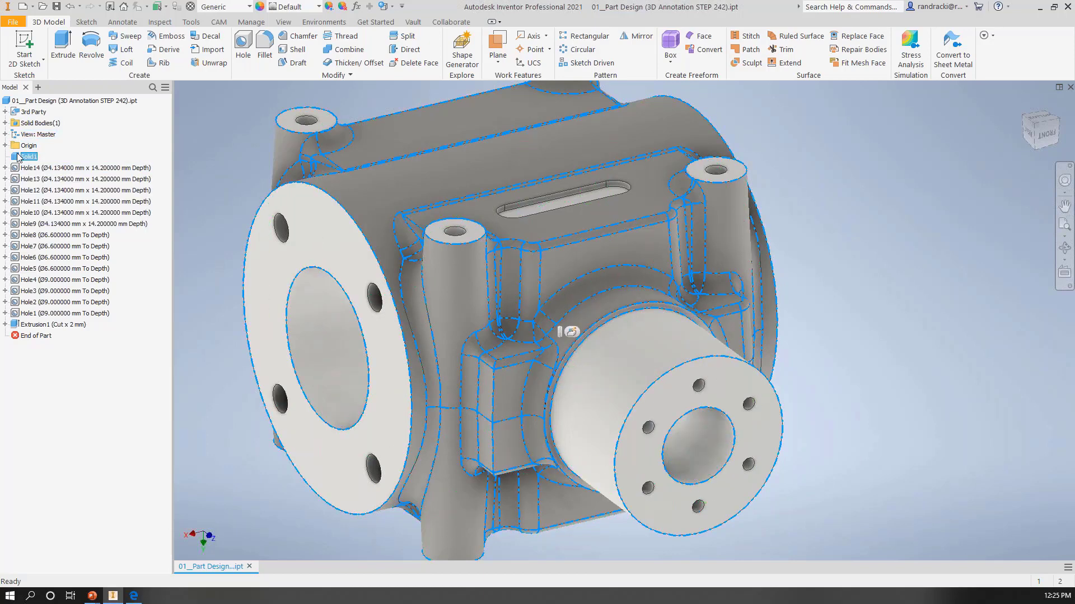
right_click(18, 157)
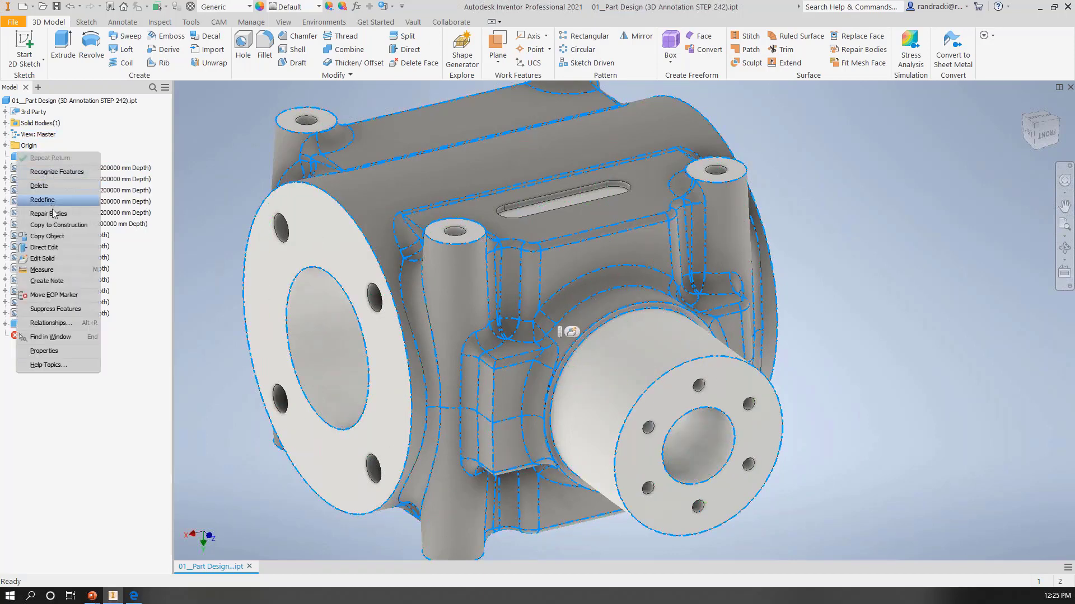
click(52, 248)
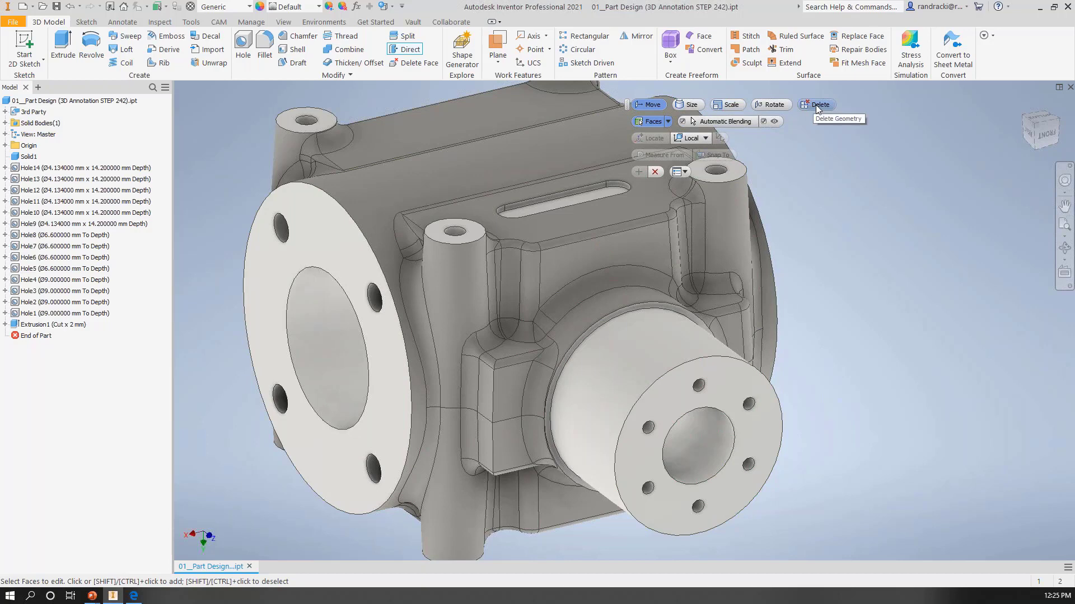
click(773, 104)
scroll(790, 427, up, 3)
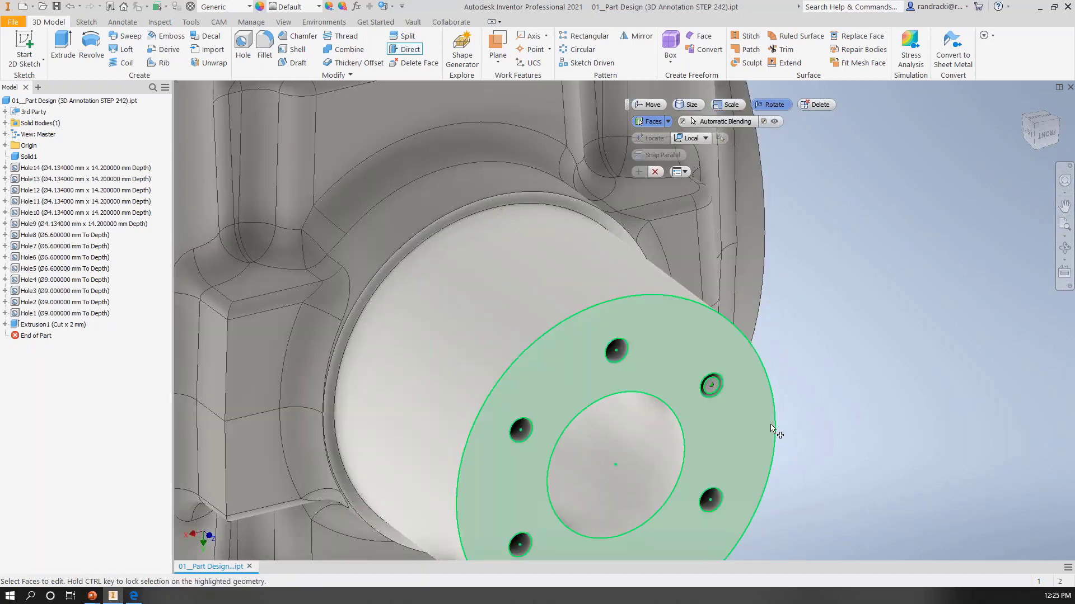
middle_drag(744, 439, 764, 333)
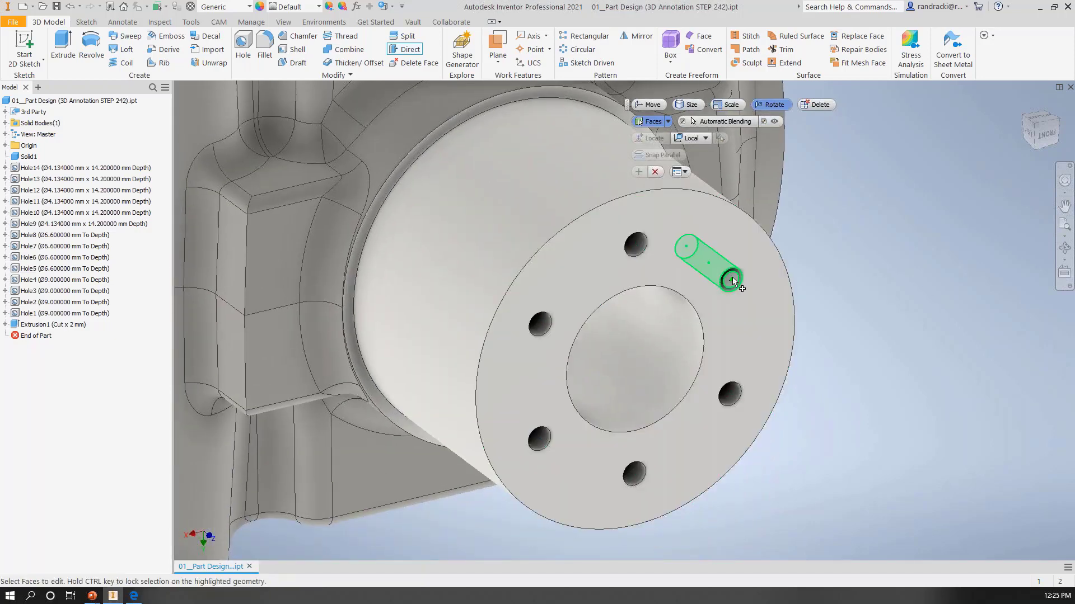
click(733, 280)
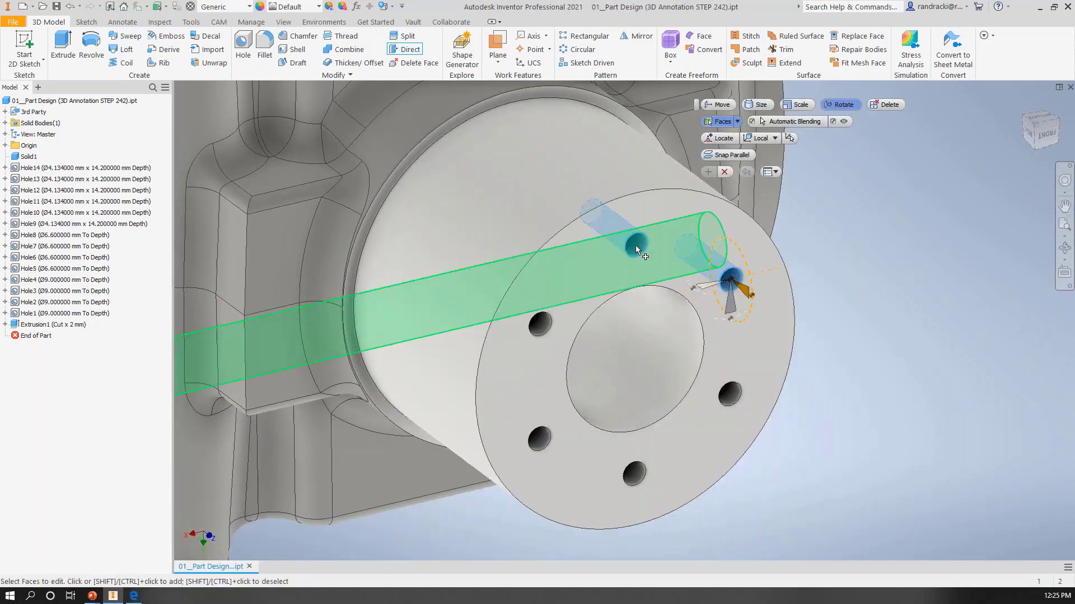
click(636, 250)
click(539, 328)
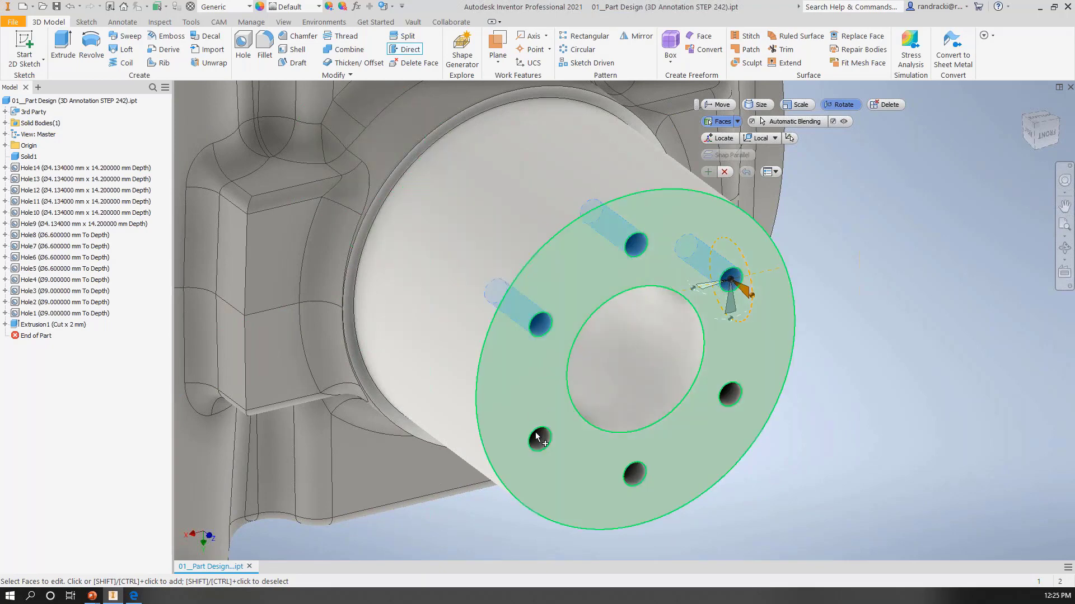
click(536, 434)
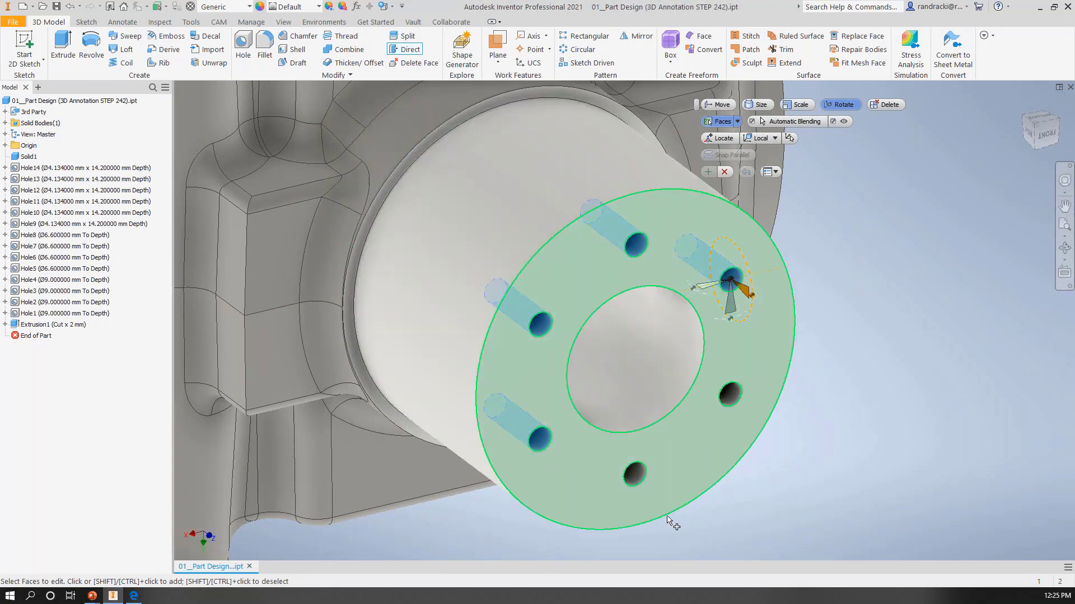
click(631, 471)
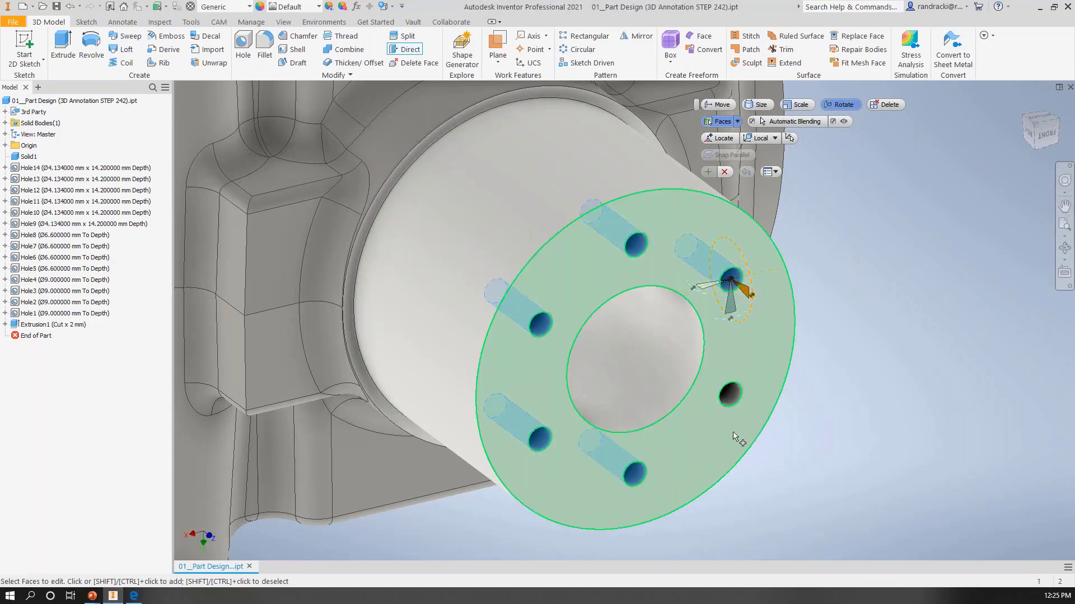
click(730, 393)
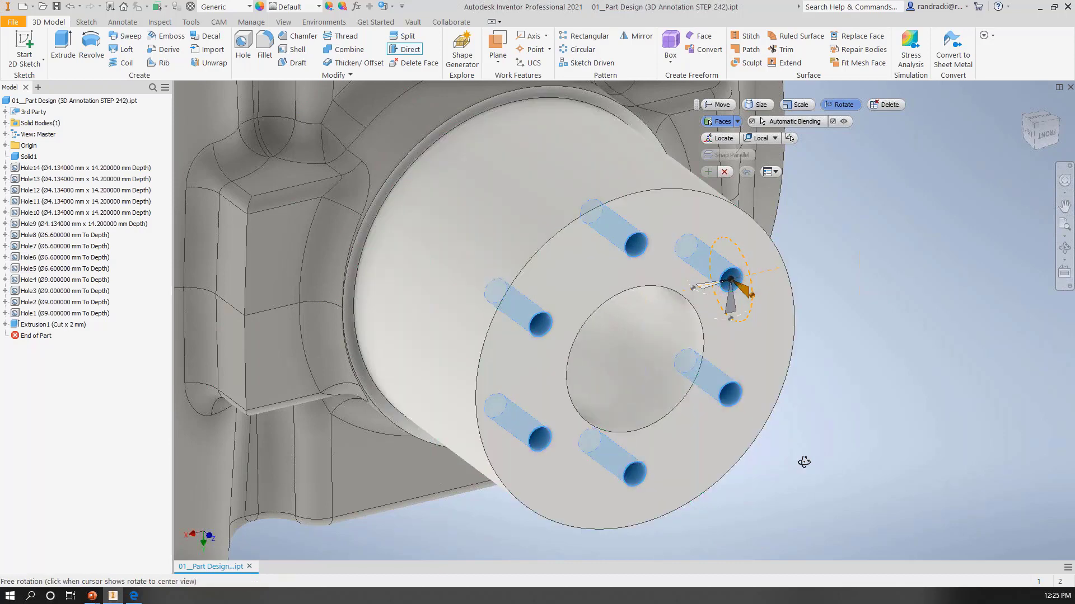
Step: Add the end faces at the bottom of the six boss holes to the rotation selection
drag(804, 462, 763, 446)
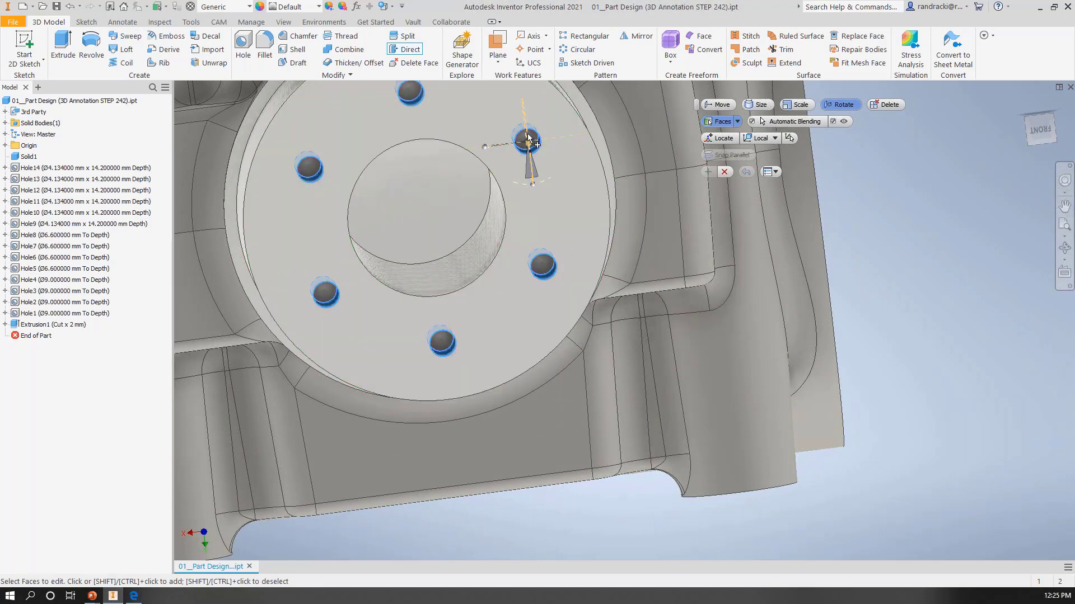
click(541, 265)
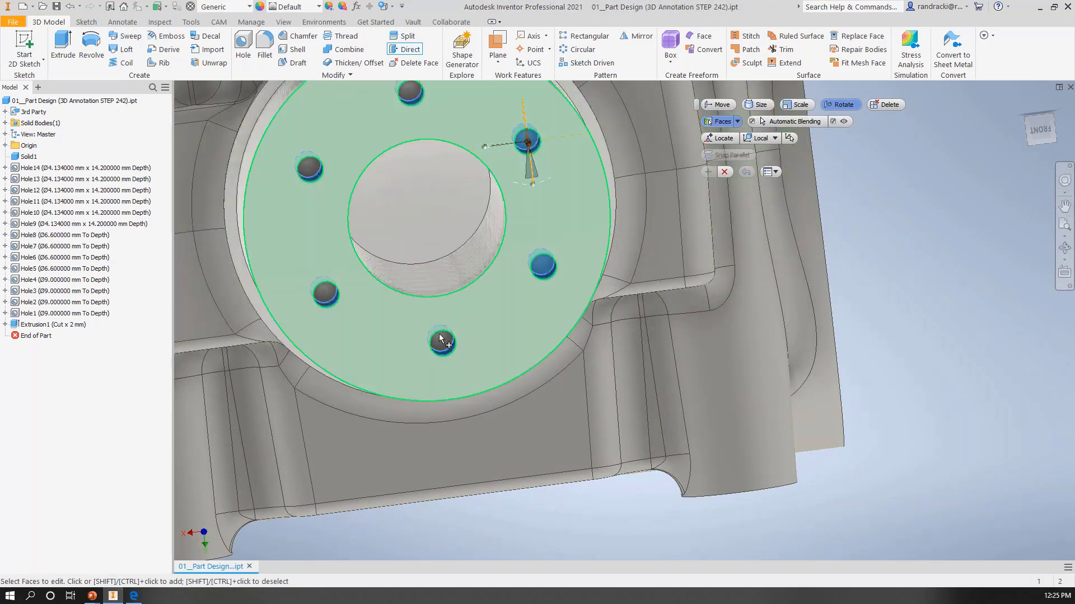
click(441, 340)
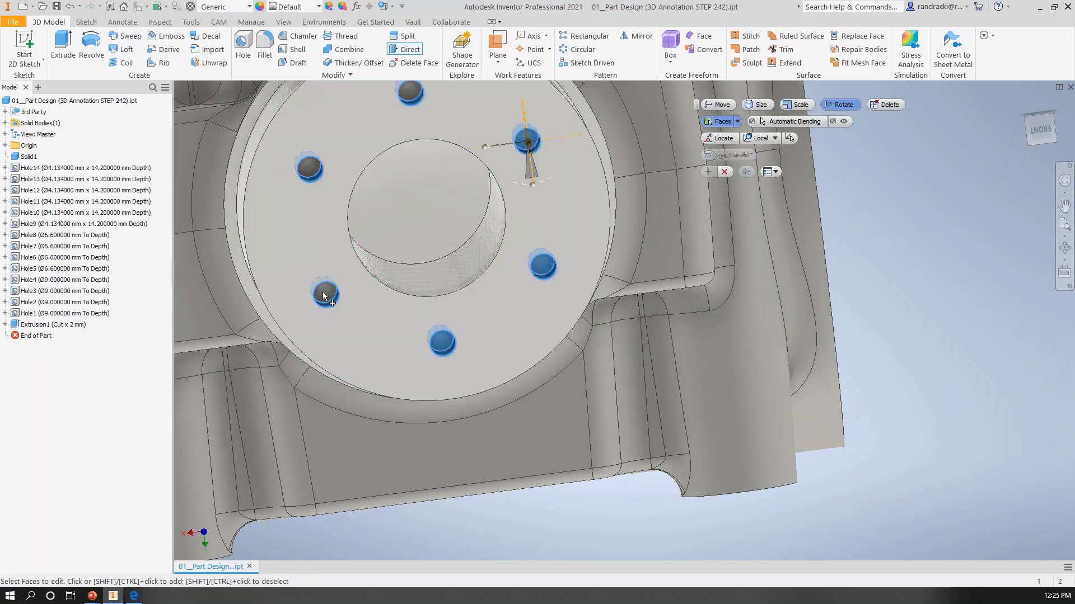
click(324, 296)
click(309, 168)
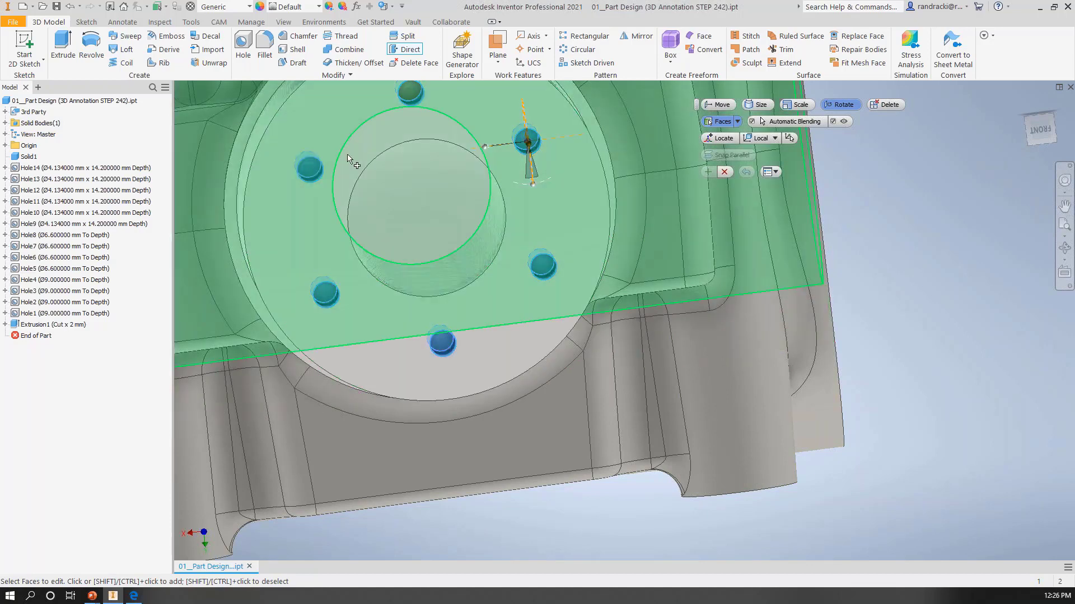
click(409, 97)
Step: Relocate the rotation triad to the center of the front boss's bore
shift+middle_drag(463, 197, 644, 368)
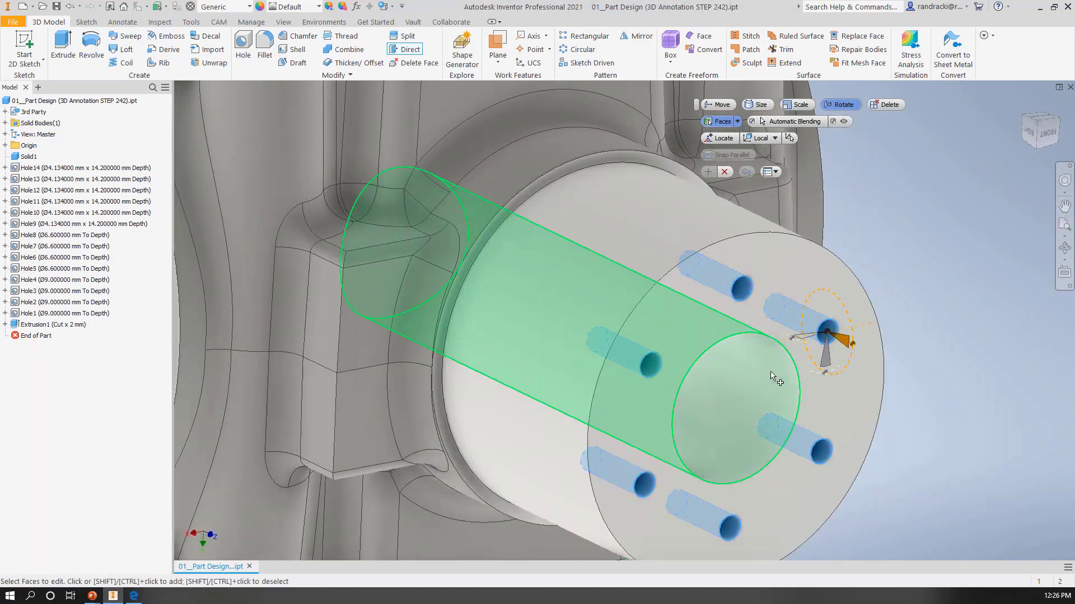
mouse_move(828, 333)
mouse_down()
mouse_move(758, 399)
mouse_move(818, 346)
mouse_up()
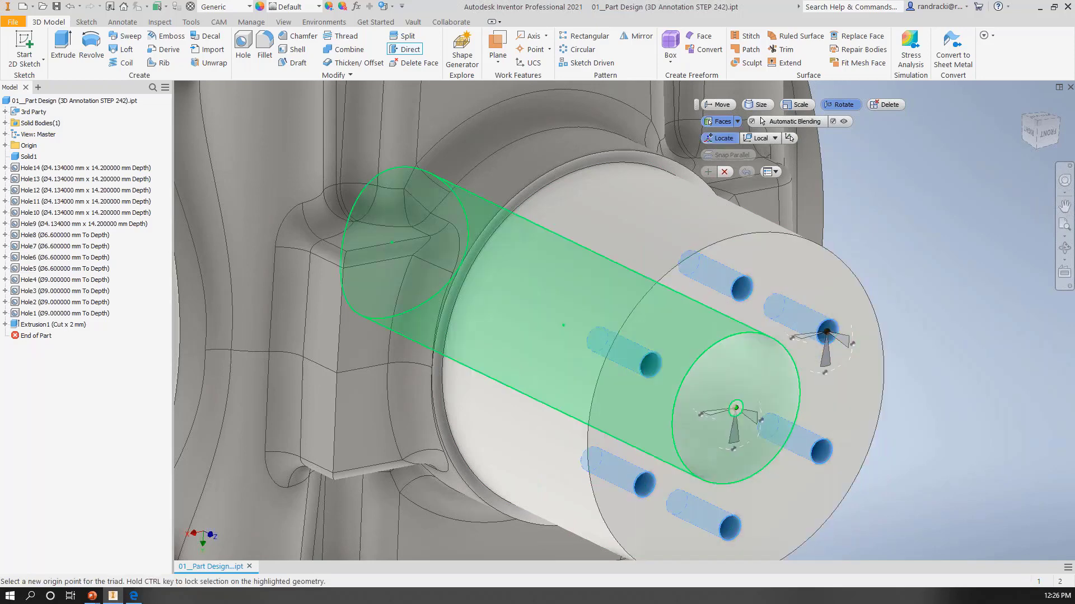
click(737, 409)
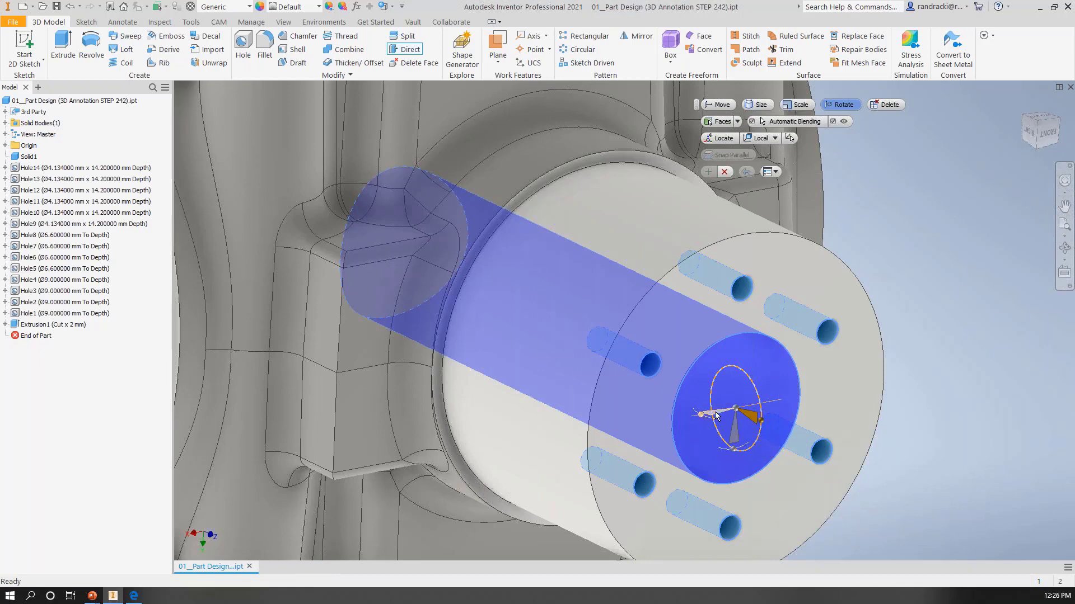
Step: Rotate the six bolt holes 30 degrees about the bore's axis, apply the rotation and finish the direct edit
click(732, 434)
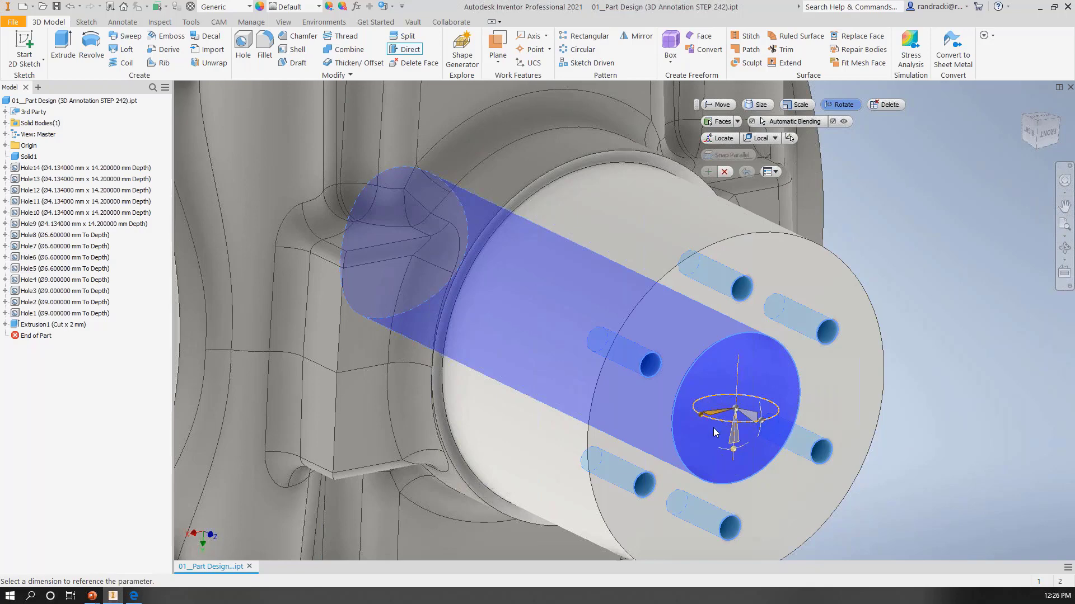
click(752, 427)
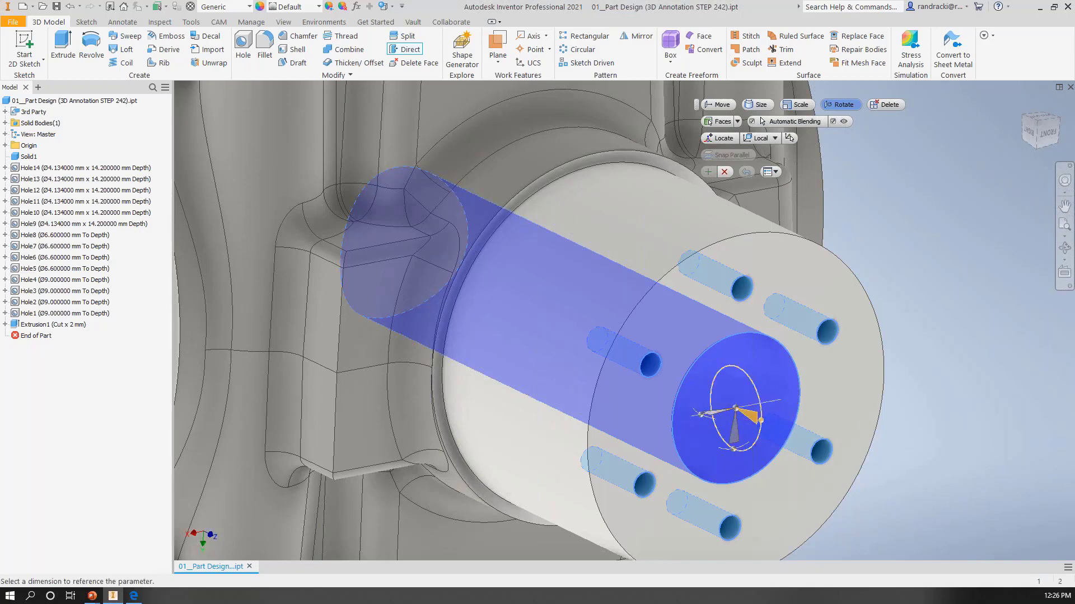
click(736, 438)
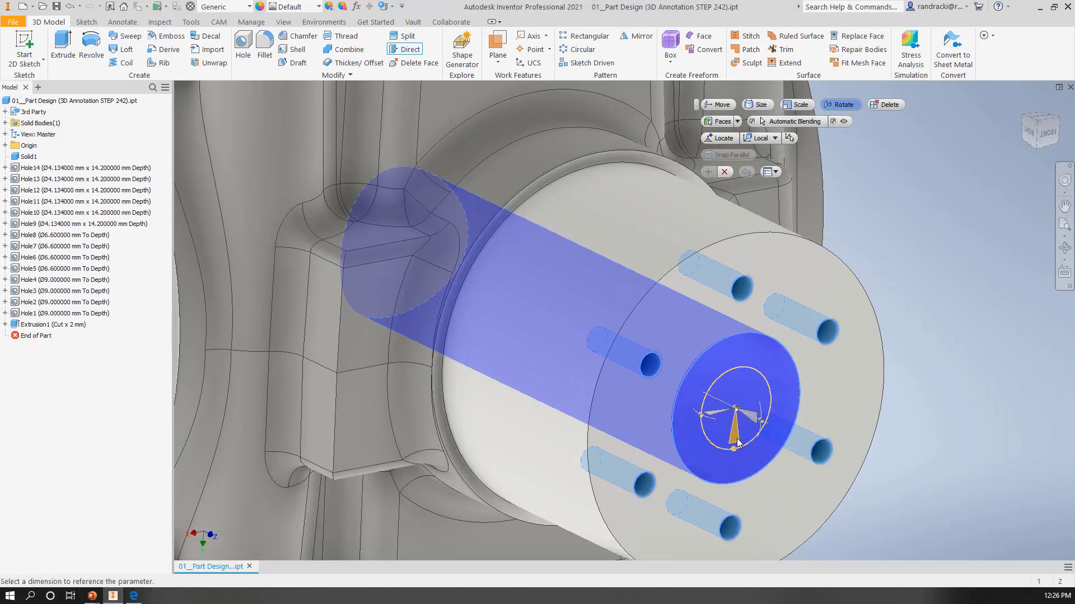
mouse_move(734, 449)
mouse_down()
mouse_move(744, 445)
mouse_move(744, 421)
mouse_move(752, 446)
mouse_up()
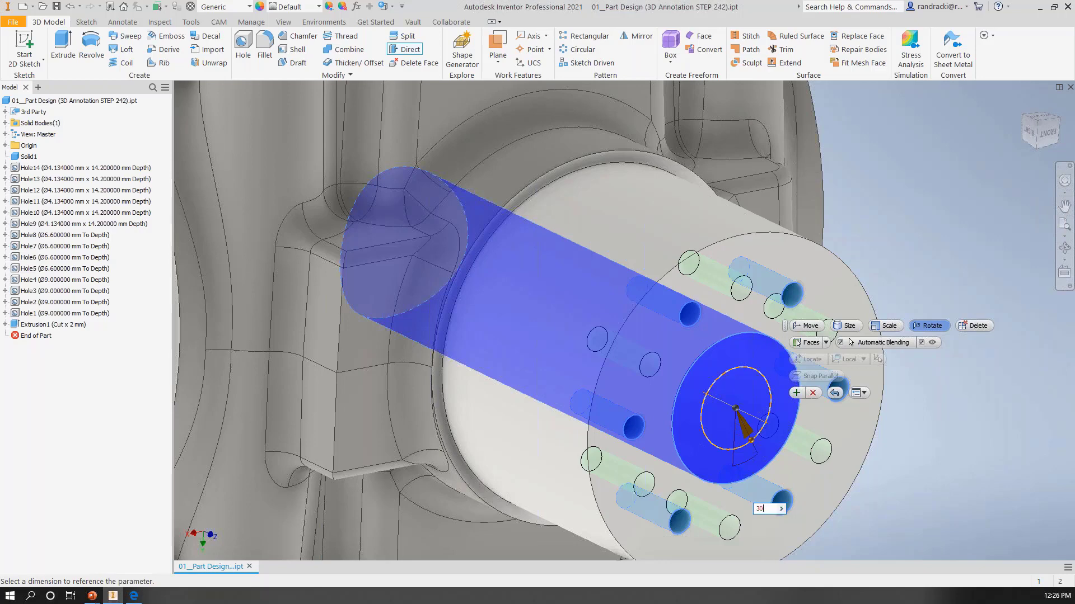
text(30deg)
click(796, 393)
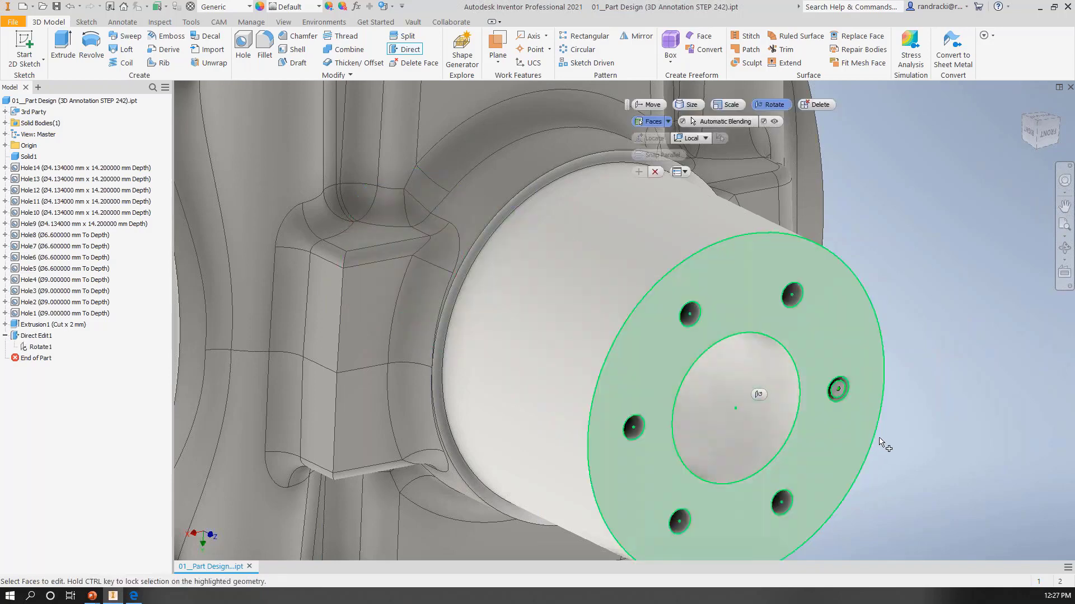
click(654, 171)
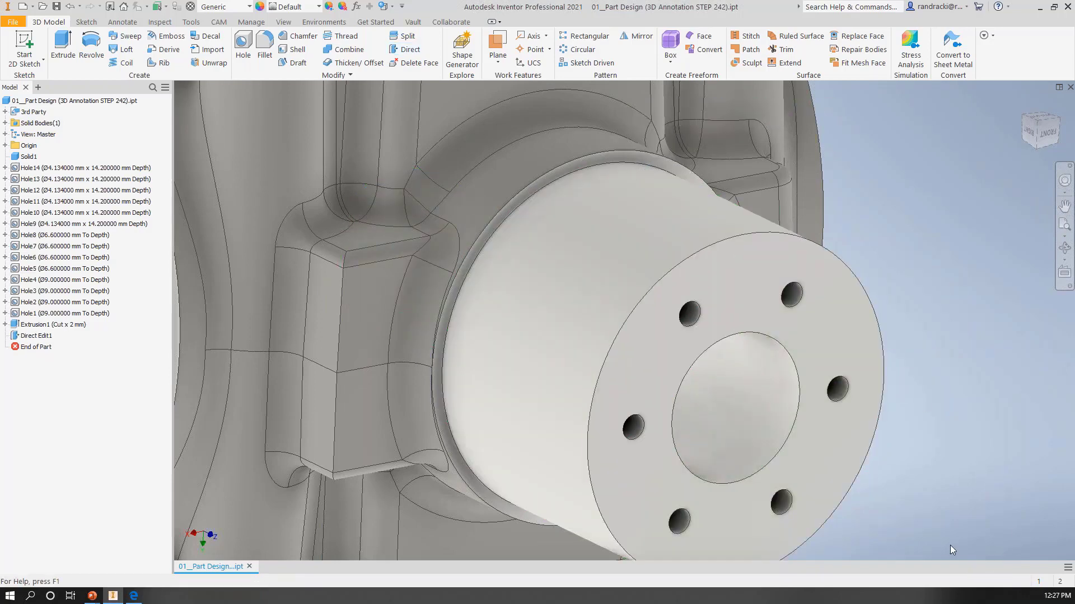
shift+middle_drag(929, 523, 889, 496)
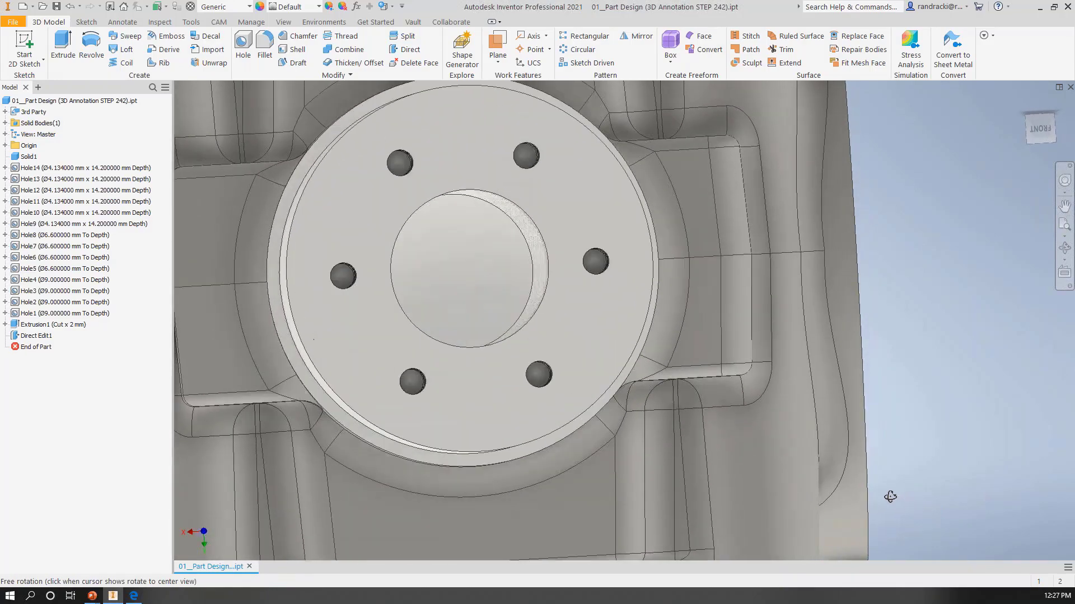
mouse_move(611, 387)
shift+middle_down()
mouse_move(590, 378)
mouse_move(694, 378)
mouse_move(664, 397)
mouse_move(621, 401)
shift+middle_up()
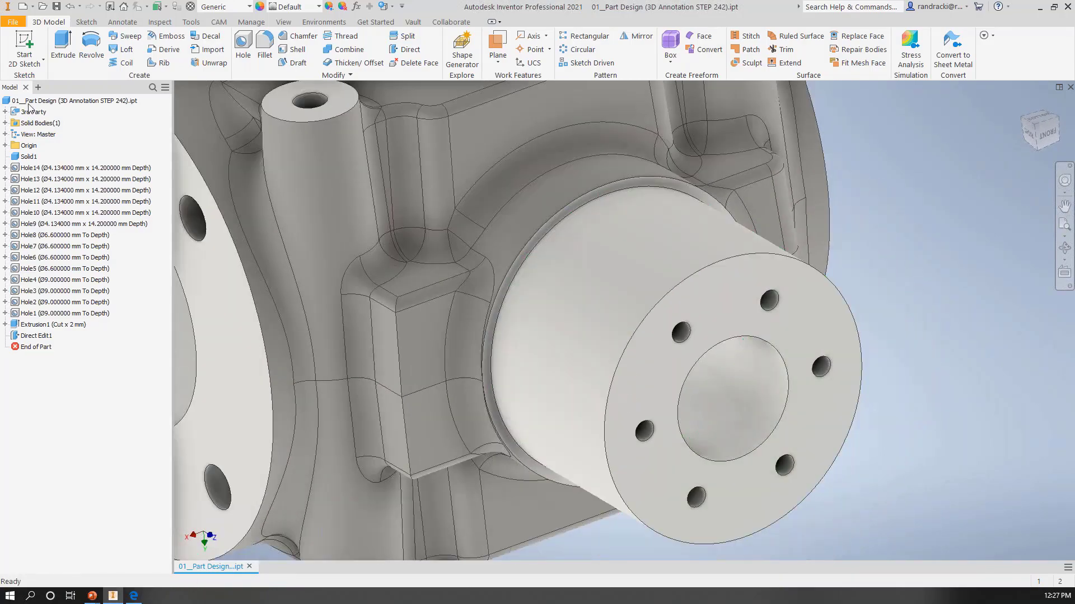
right_click(34, 159)
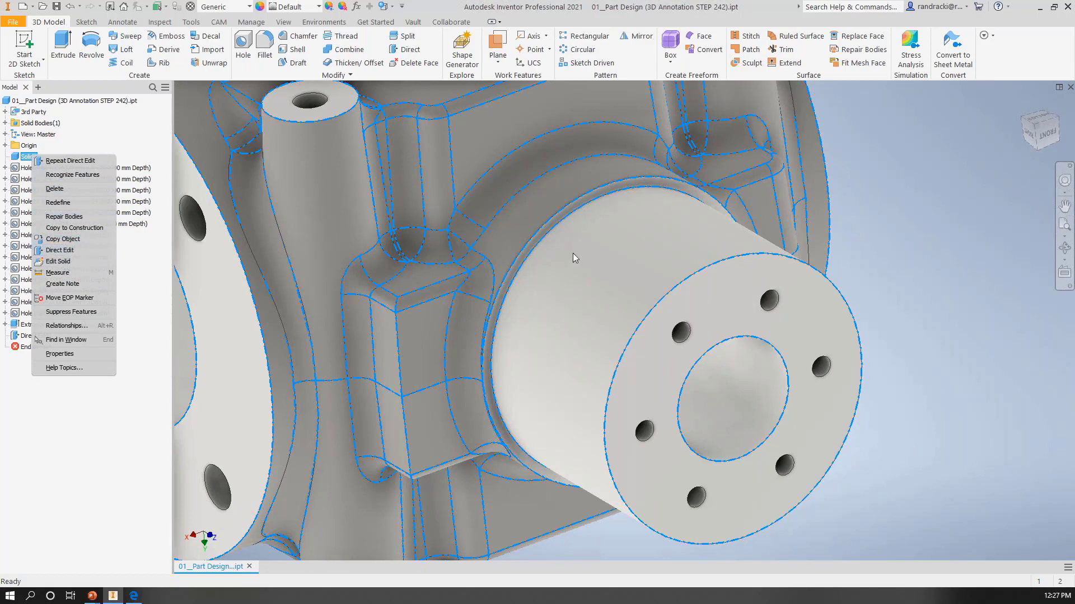
scroll(574, 257, up, 3)
scroll(576, 259, down, 7)
click(623, 344)
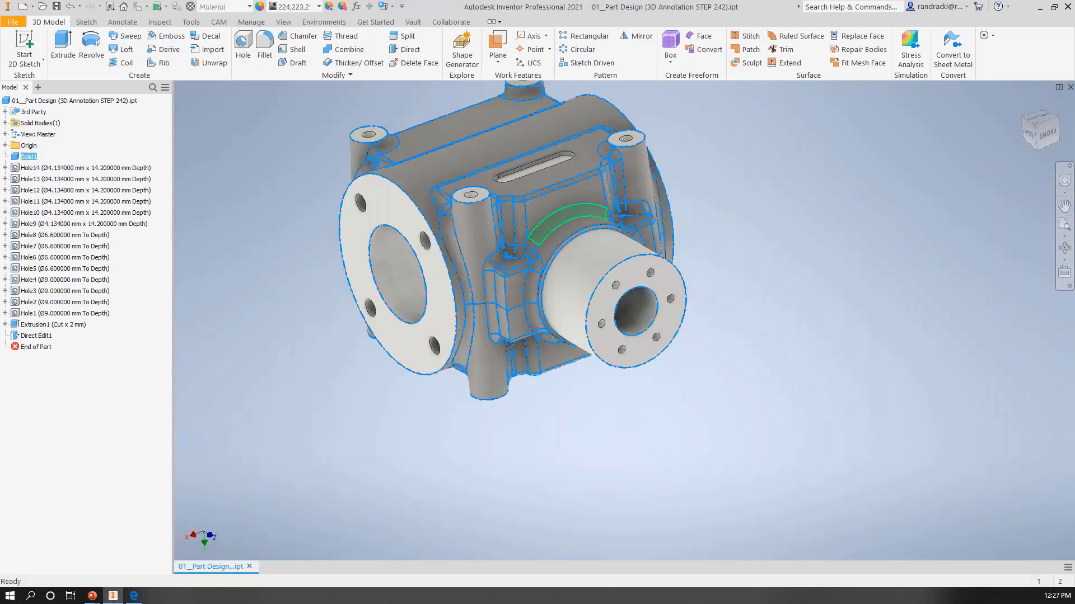
middle_drag(521, 235, 578, 351)
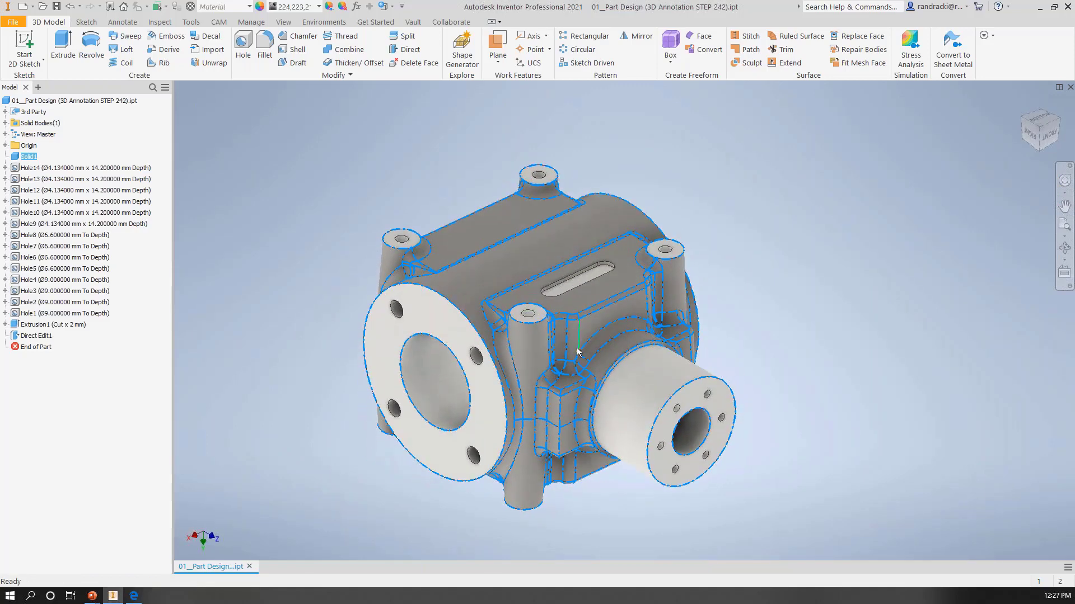
mouse_move(574, 365)
click(28, 158)
click(16, 161)
right_click(16, 159)
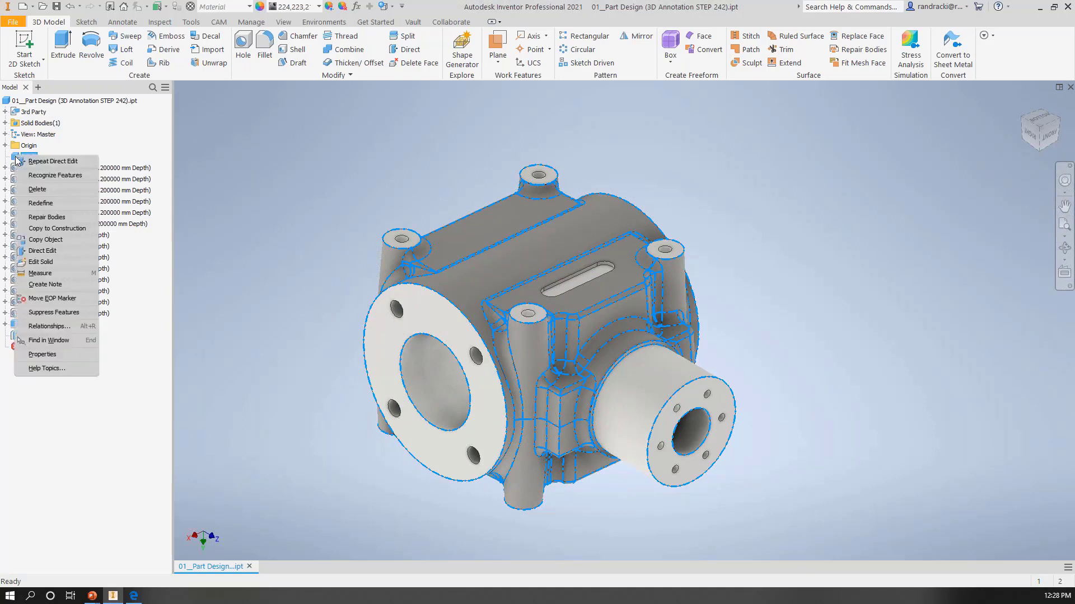
click(42, 163)
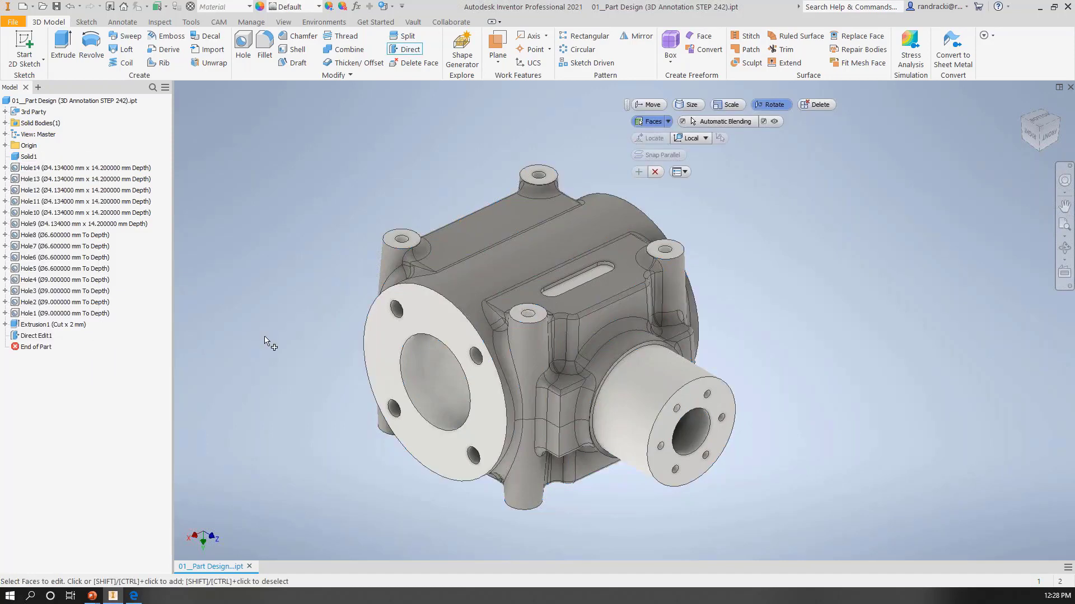
key(Escape)
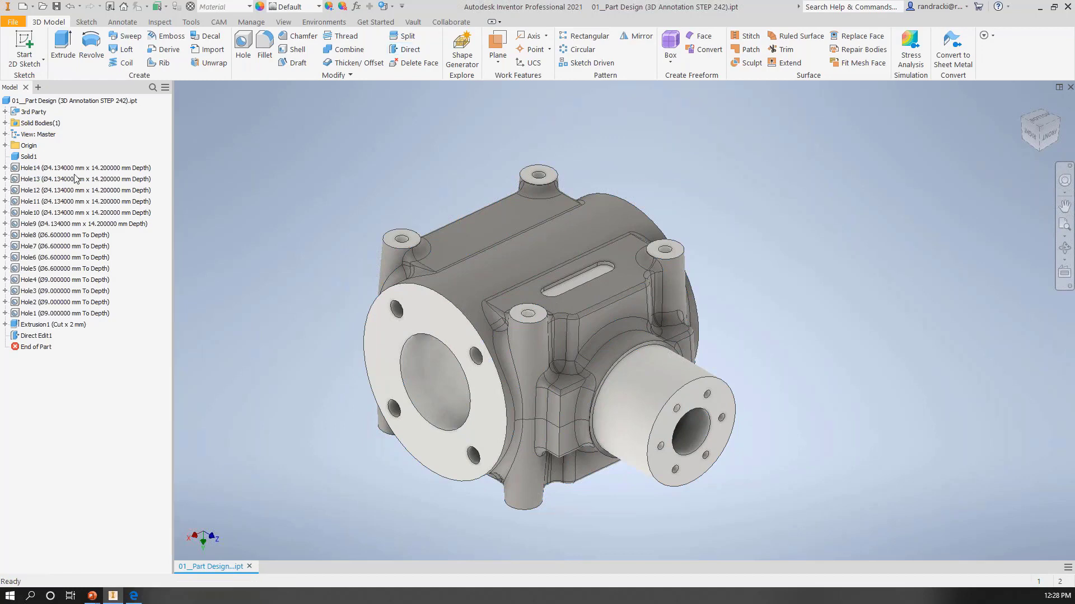
Step: Enter the feature recognition environment for Solid1, exit it, and review the solid's Recognize Features option again
right_click(28, 156)
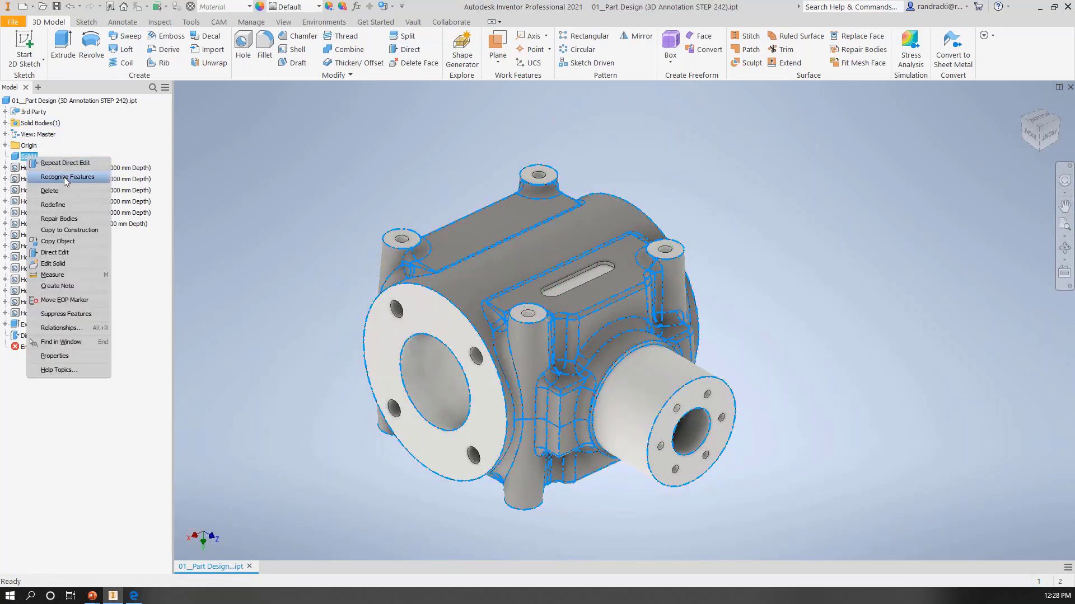
click(68, 177)
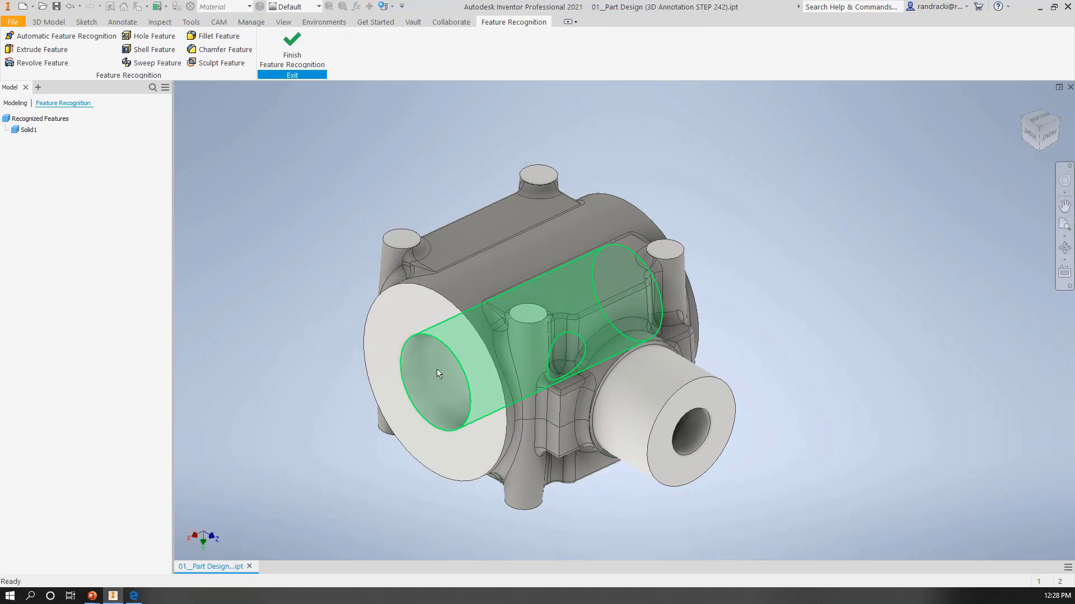
click(291, 45)
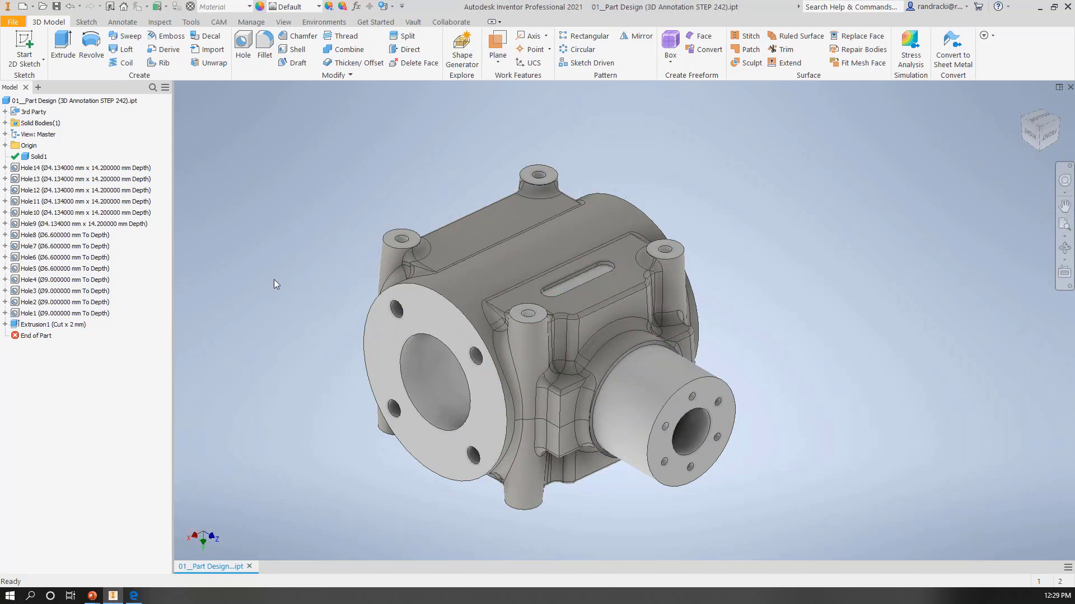
right_click(26, 160)
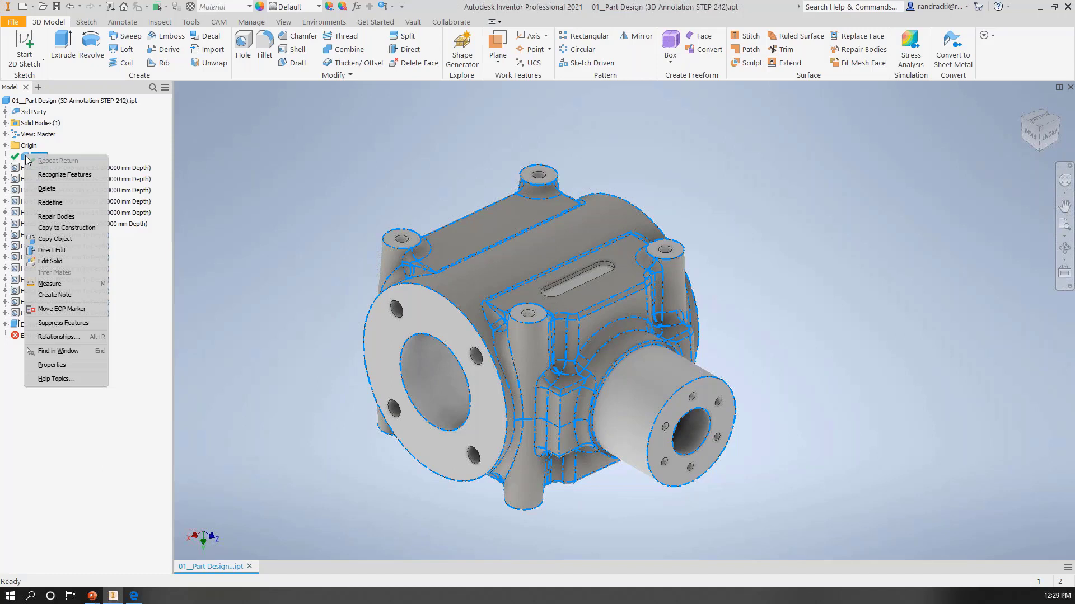
click(64, 174)
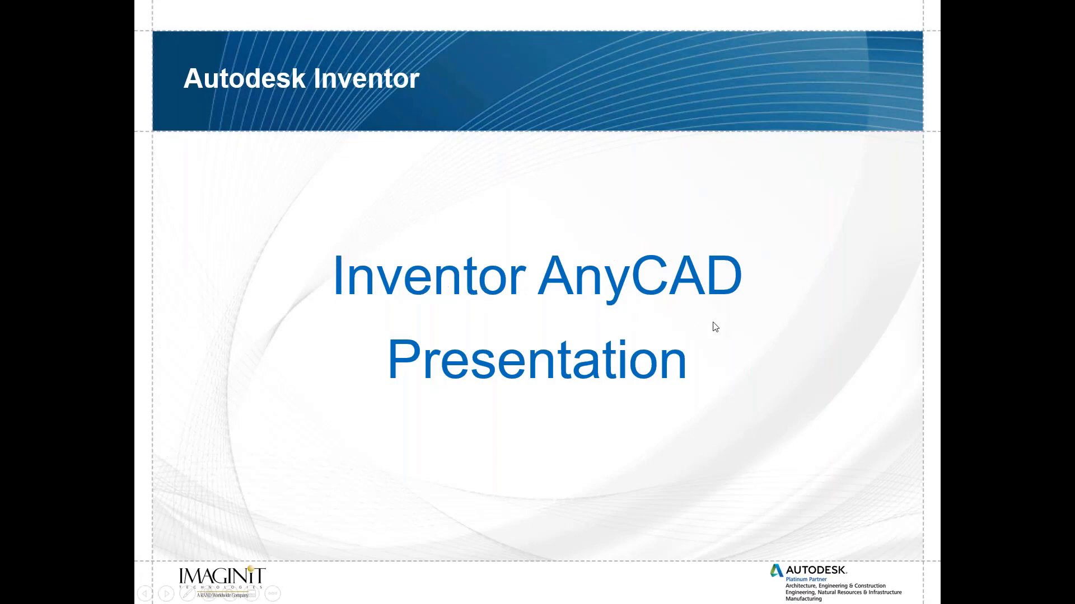
Step: Switch back to Inventor and close the 01__Part Design (3D Annotation STEP 242) part without saving changes
key(alt+Tab)
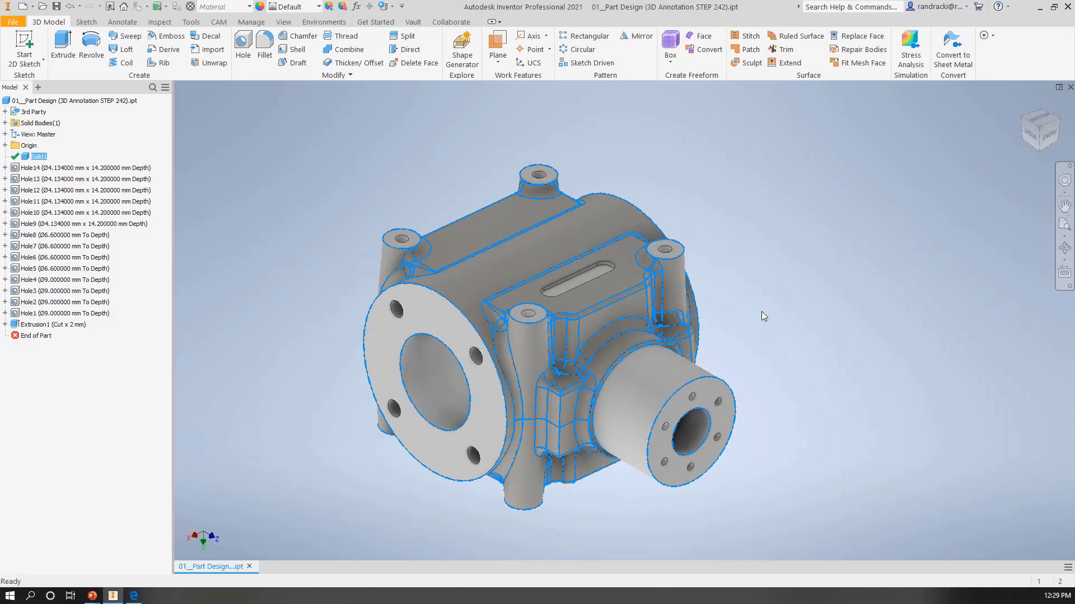
middle_drag(790, 311, 721, 277)
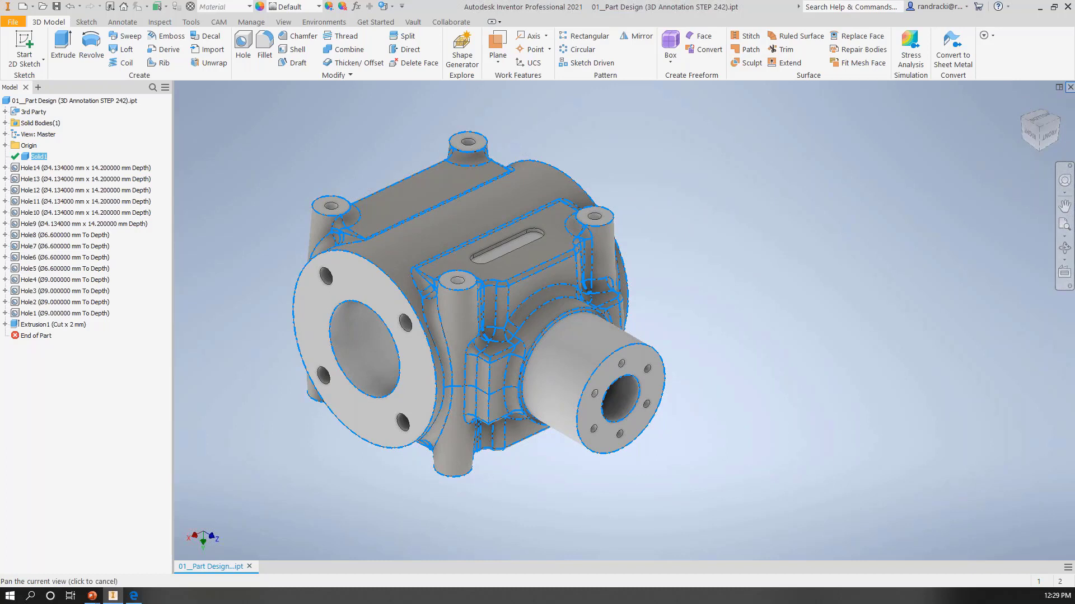
click(1069, 87)
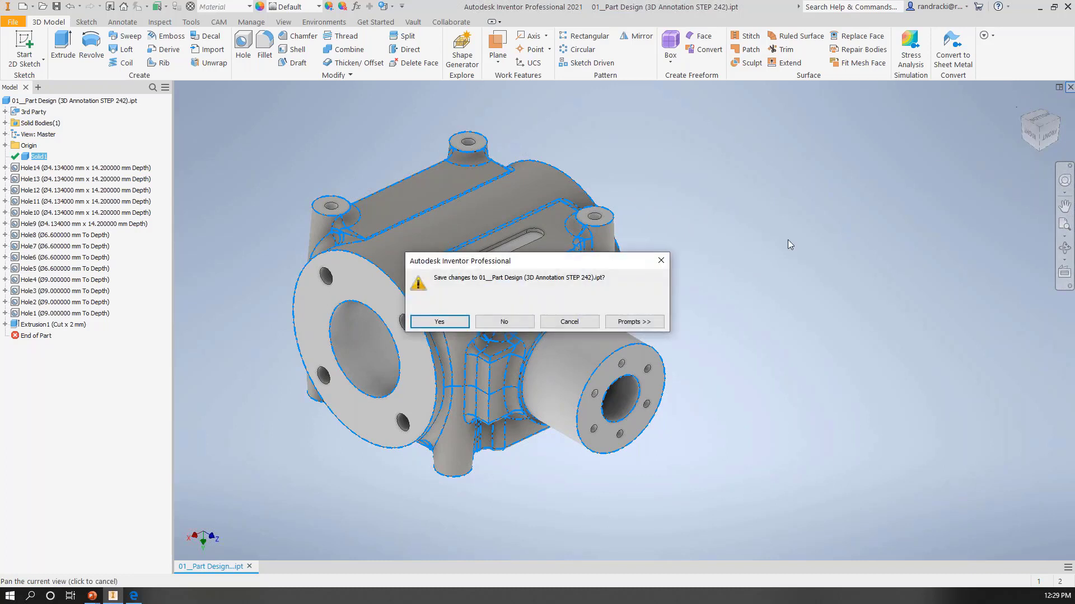
click(503, 322)
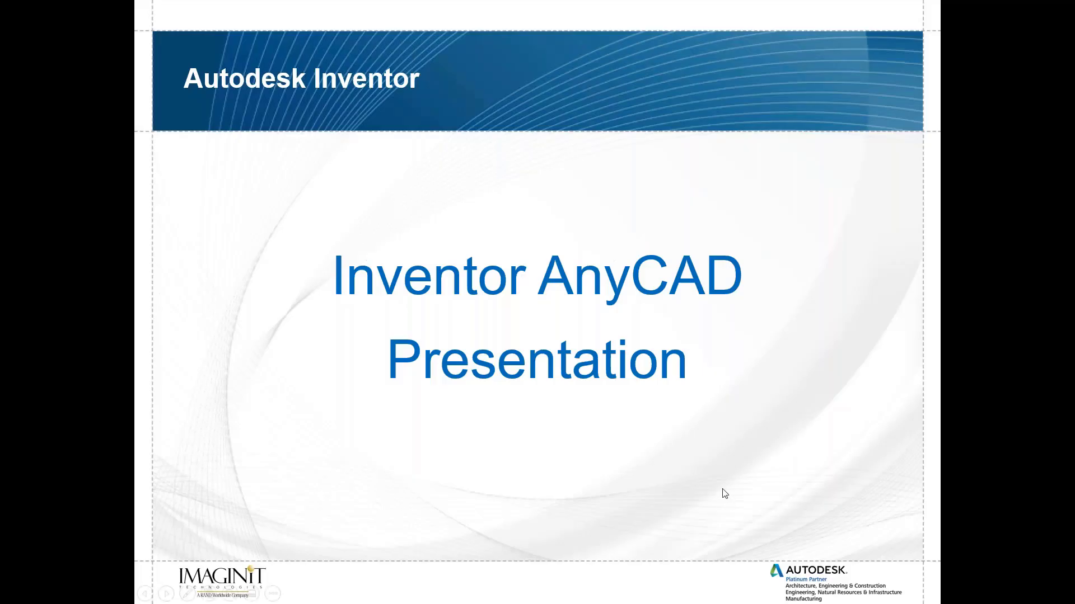
click(720, 483)
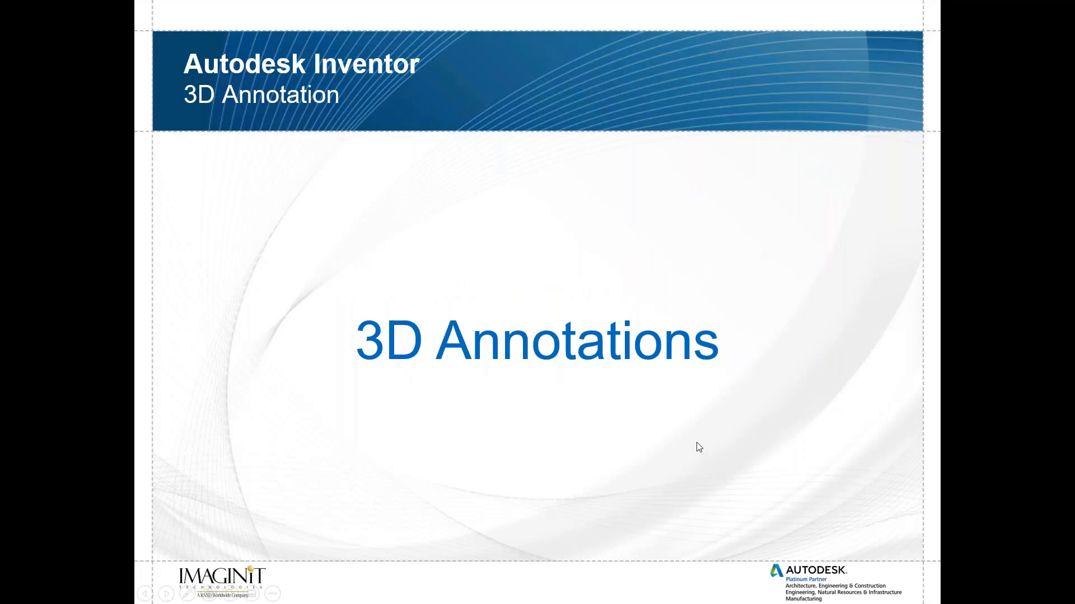
click(877, 452)
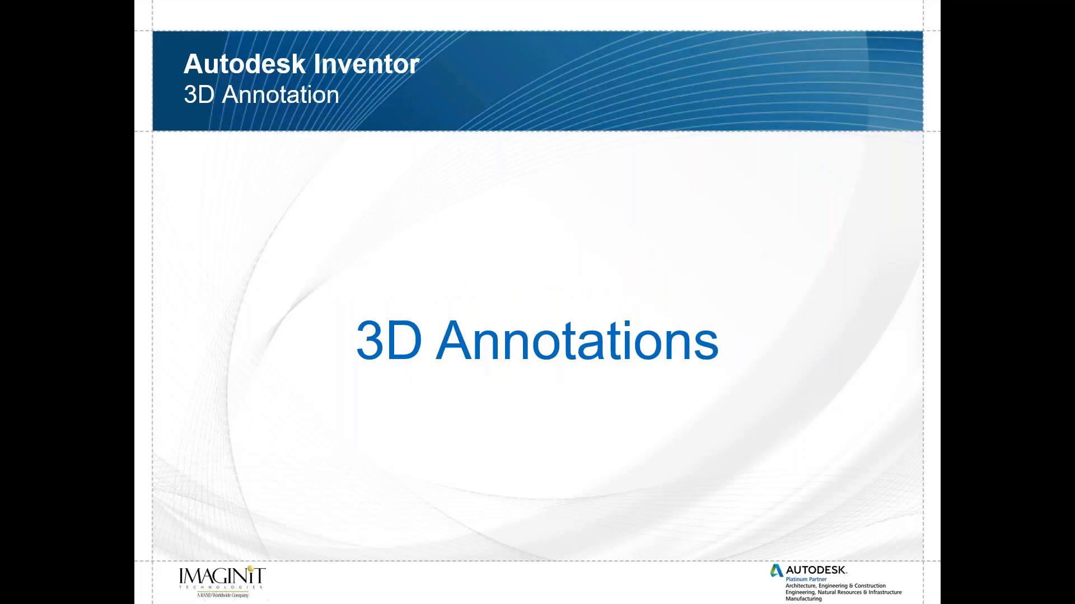
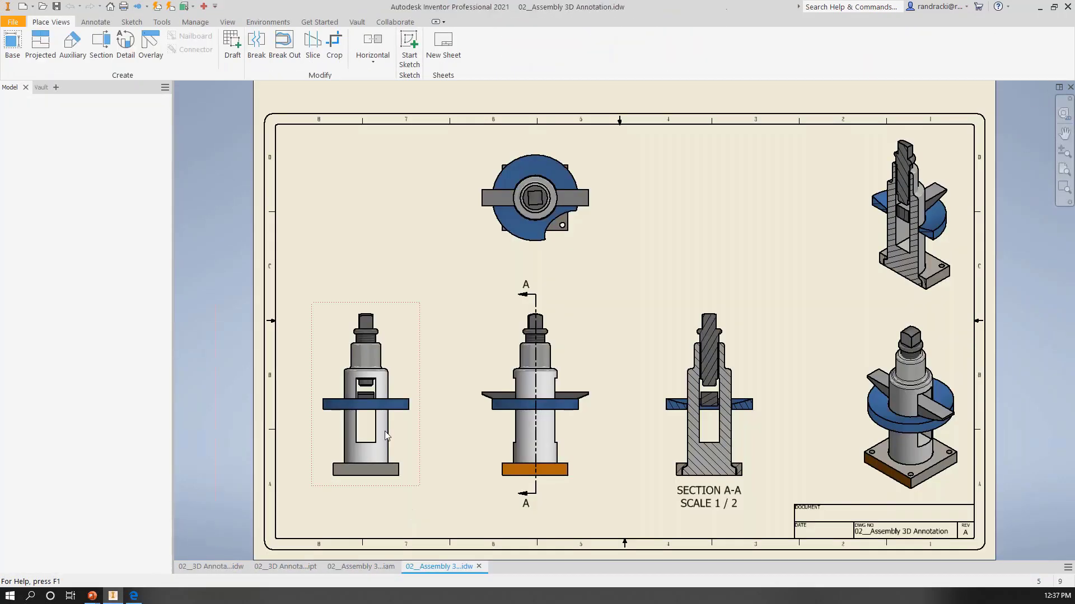
Step: Switch to the 02__Assembly 3D Annotation.iam assembly and collapse its 091806-06:1 and Representations nodes
click(384, 567)
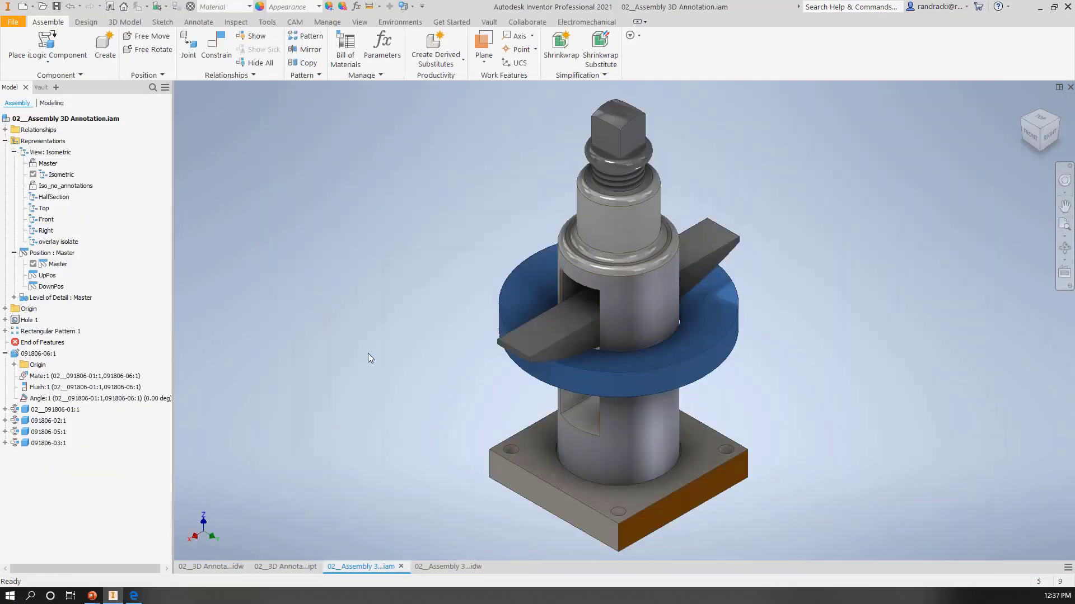
click(5, 354)
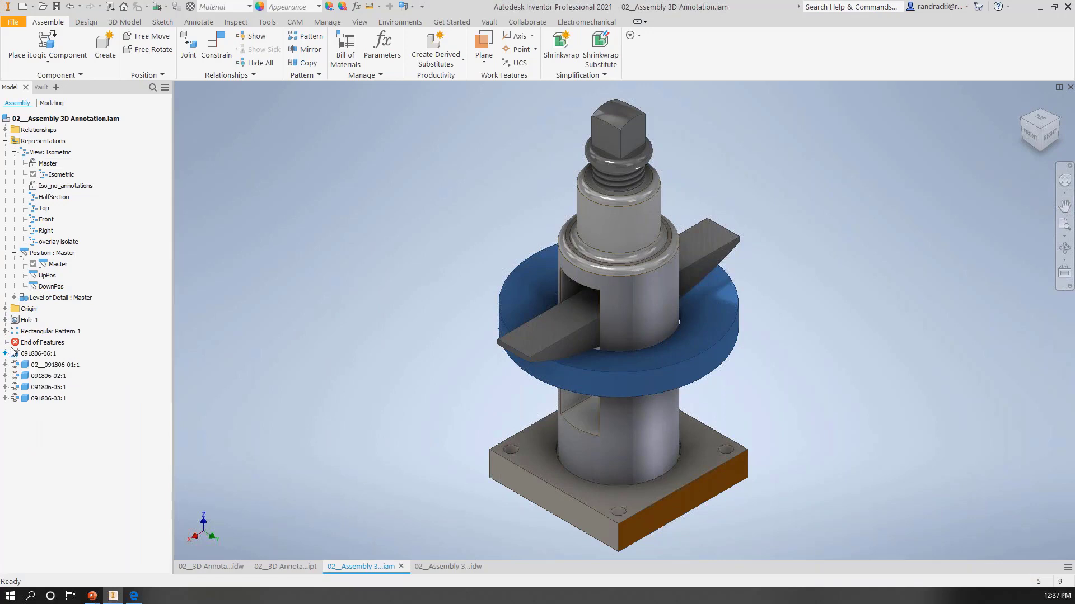
click(5, 141)
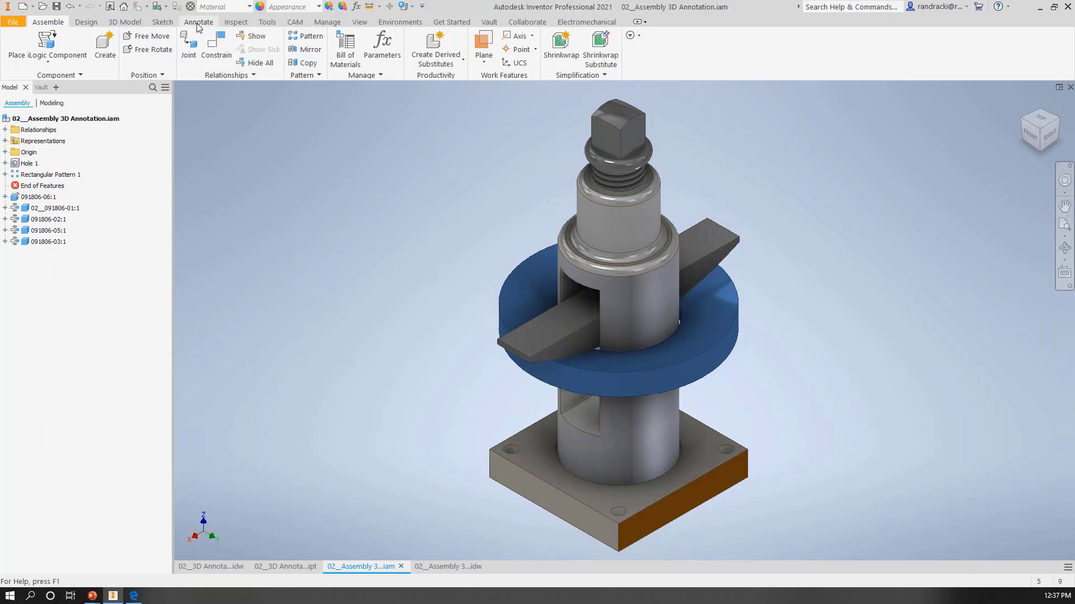
Step: Place a 3D dimension between the two base plate holes along the orange side, laid flat beyond the plate
click(198, 22)
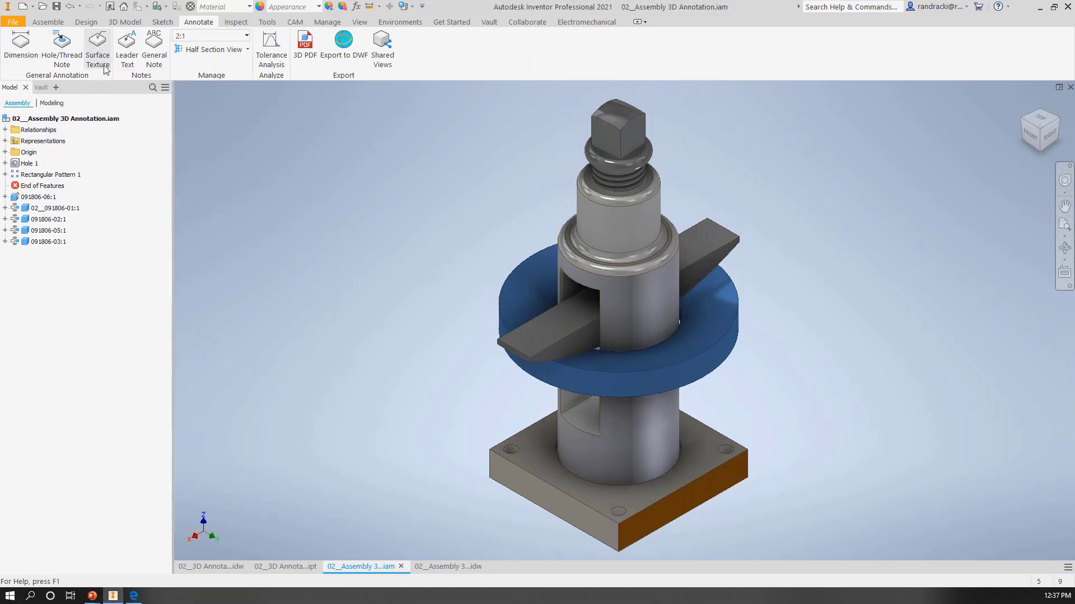
click(15, 42)
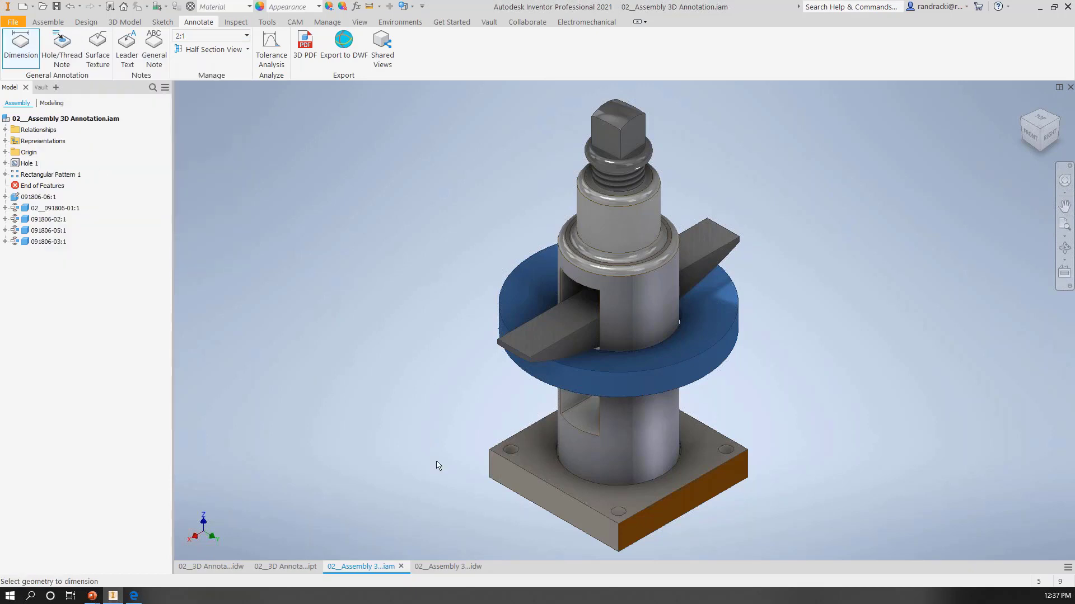
click(622, 510)
click(734, 465)
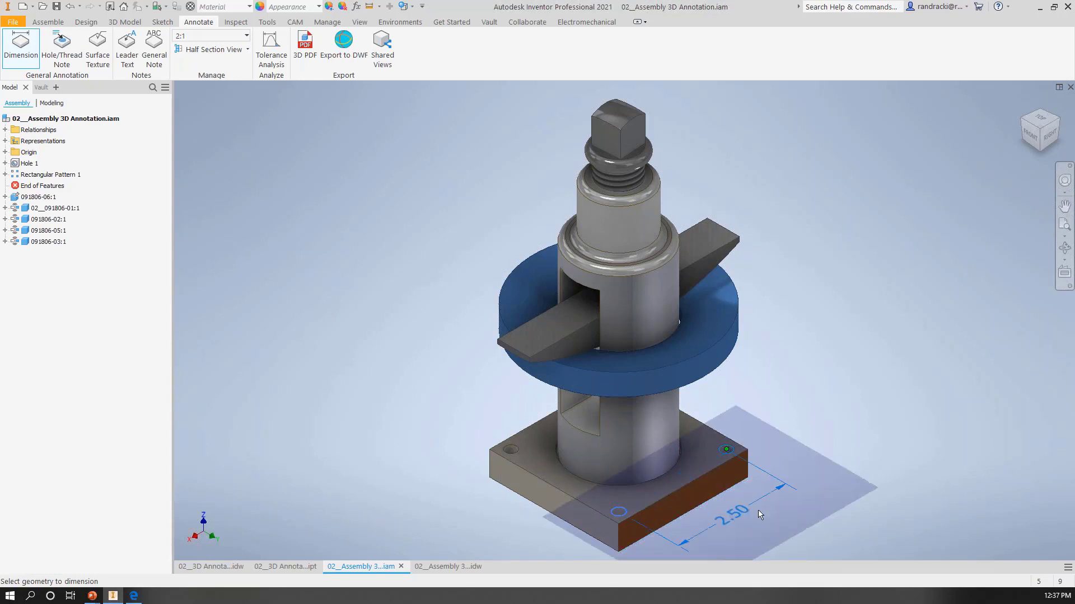
middle_drag(752, 528, 680, 401)
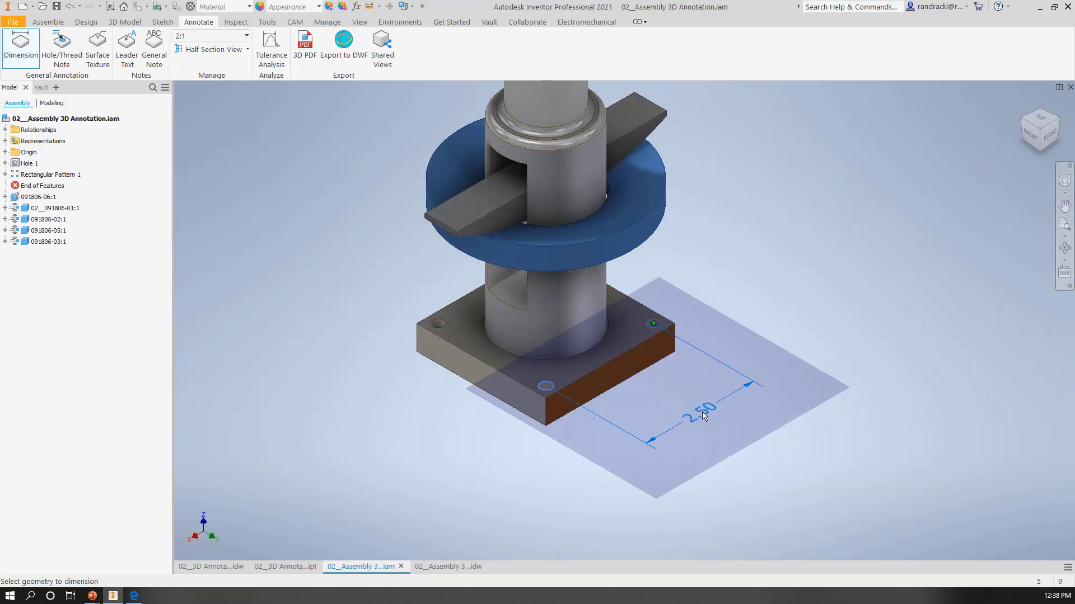
click(704, 416)
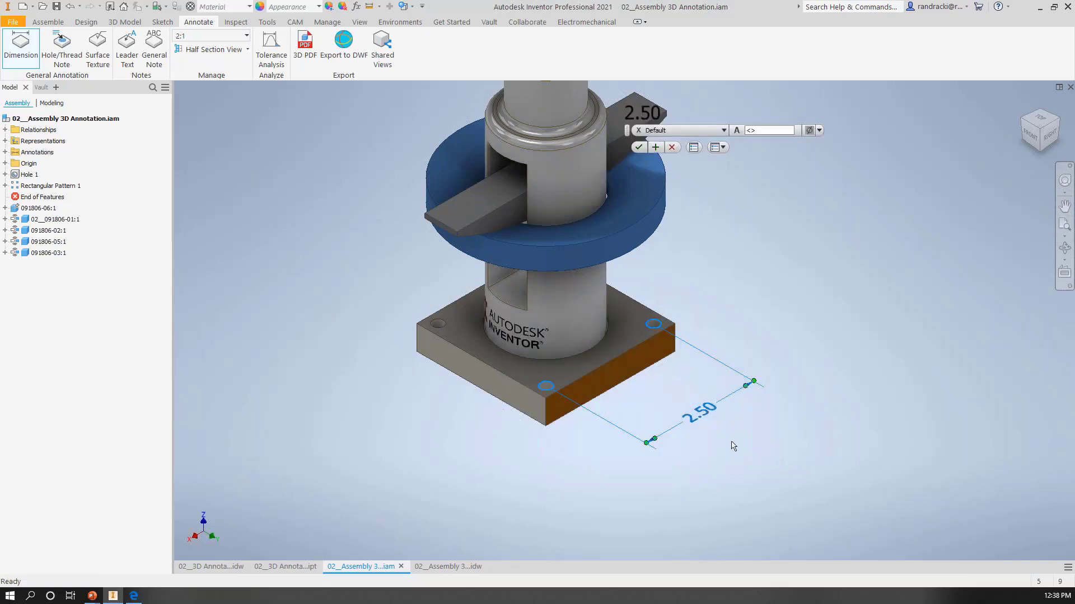
Step: Try the Basic and Reference tolerance types on the hole-spacing dimension
click(723, 130)
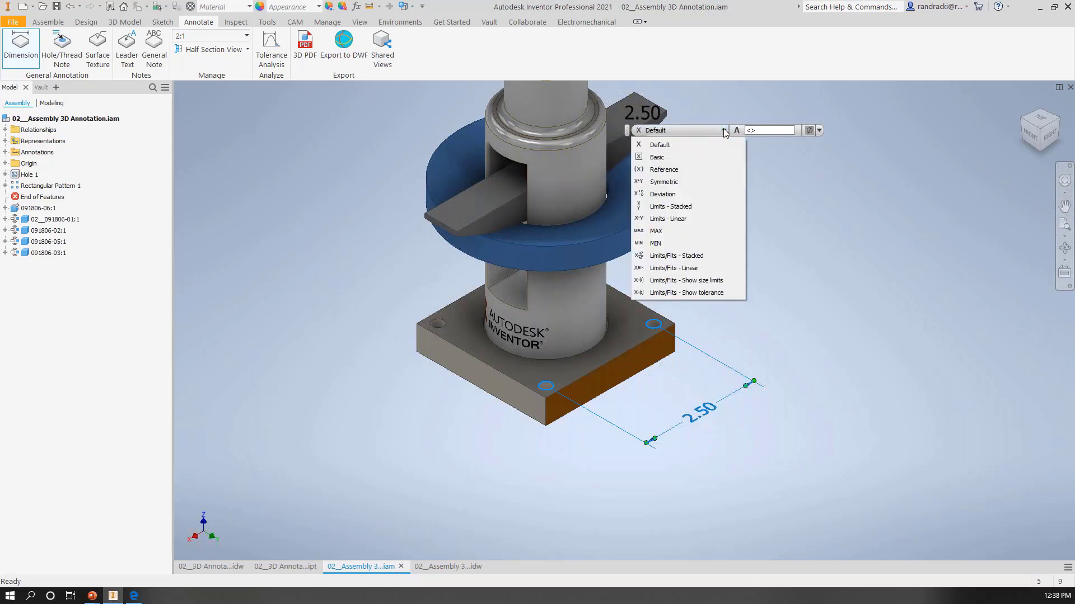
click(665, 159)
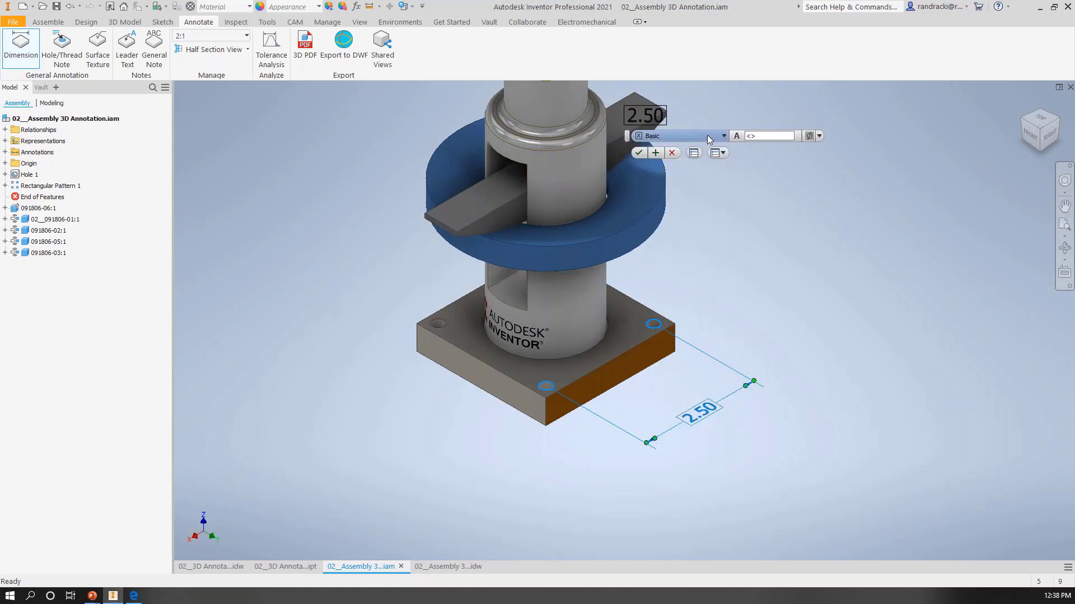
click(707, 136)
click(667, 175)
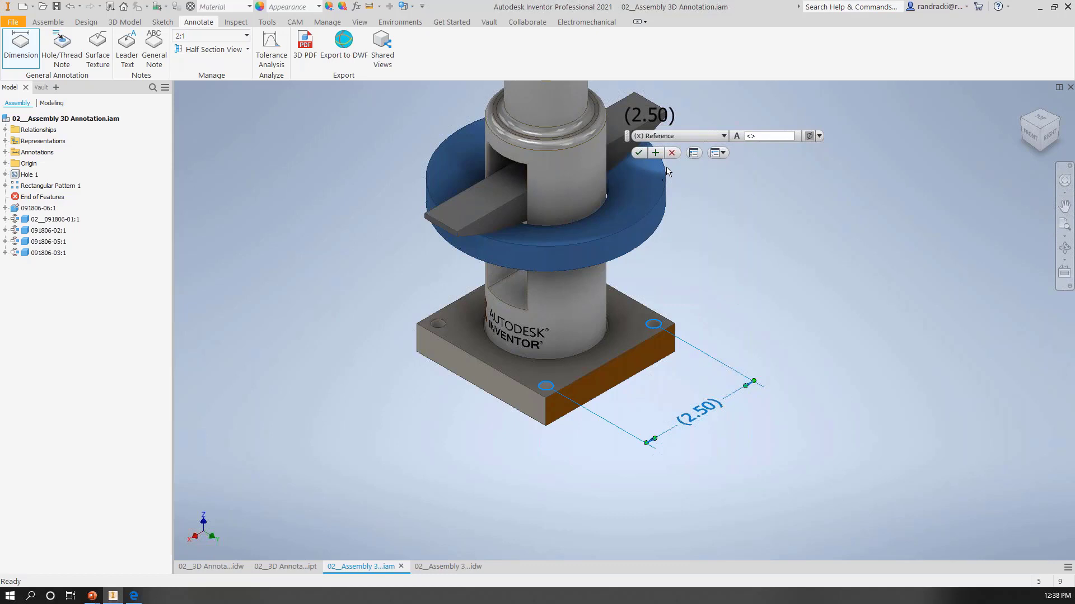
Step: Give the hole-spacing dimension a Deviation tolerance with the three-decimal 3.123 precision
click(684, 138)
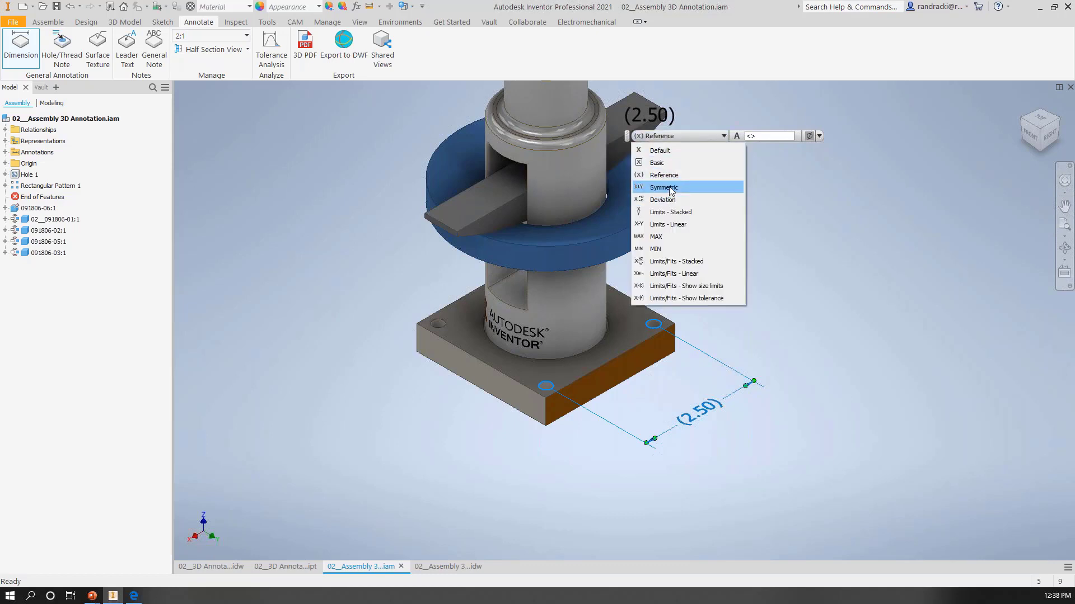
click(669, 200)
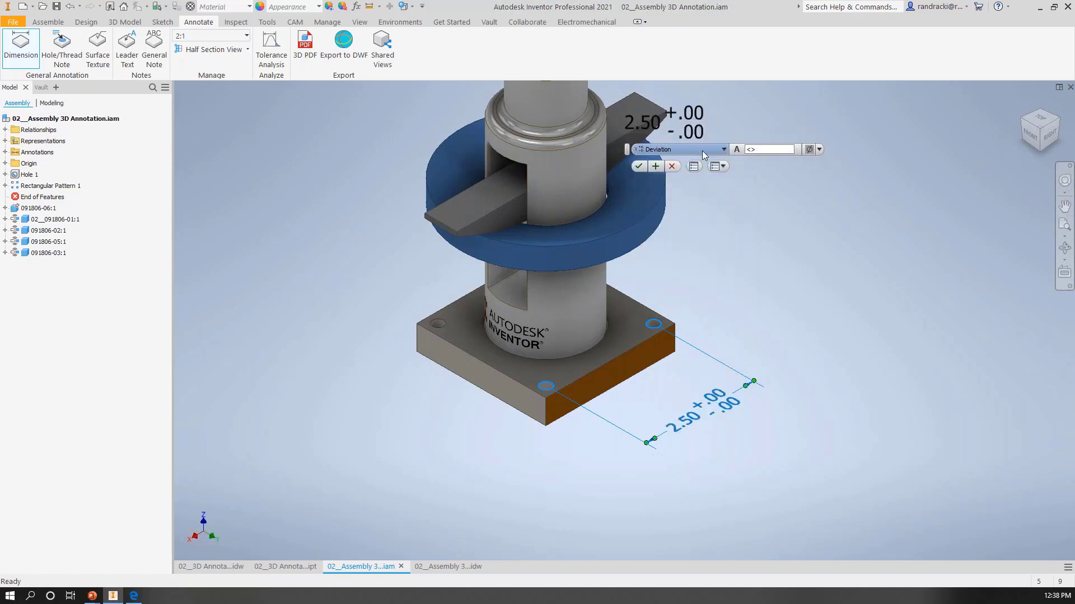
click(700, 118)
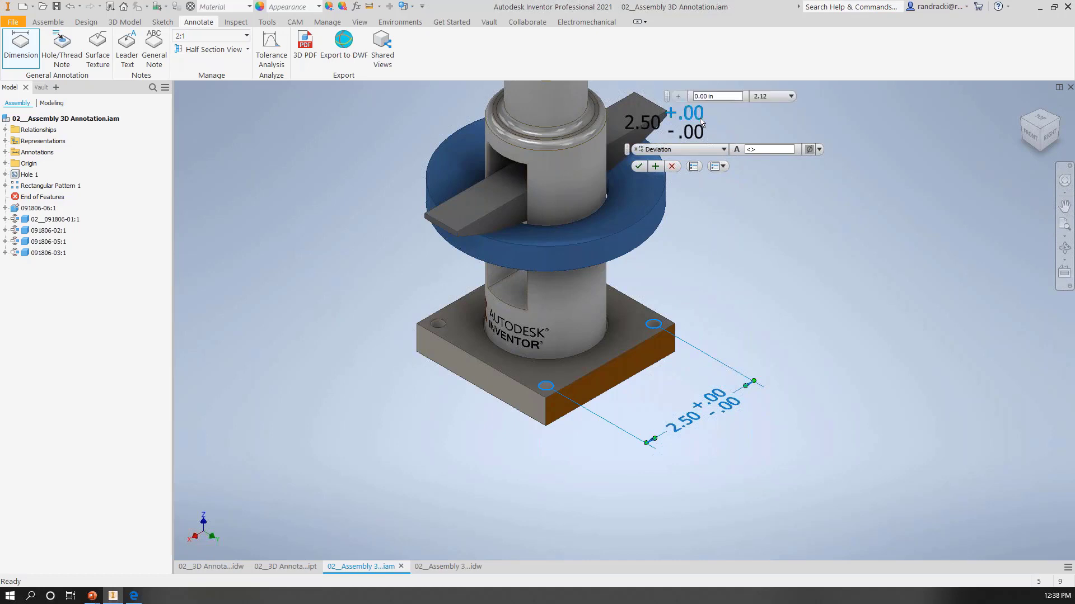
click(791, 96)
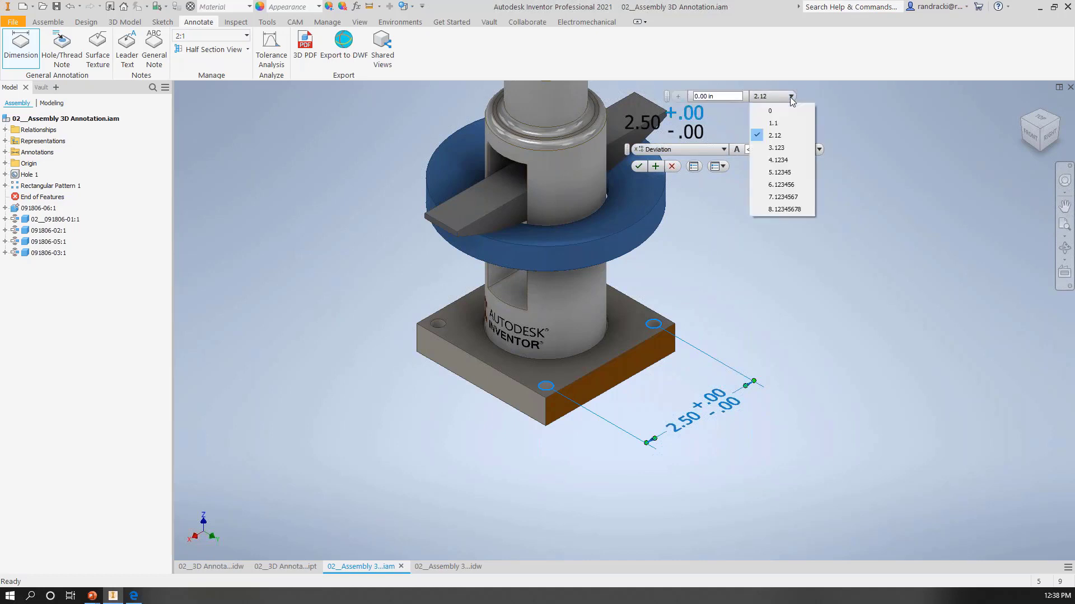
click(776, 148)
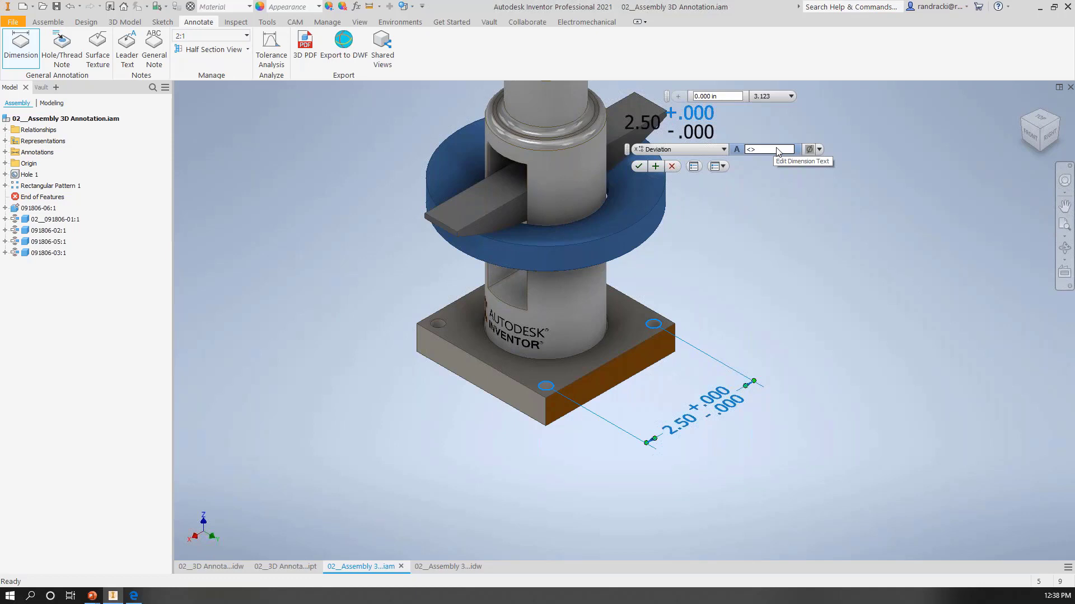
Step: Set the hole-spacing dimension's upper tolerance to 0.005 in and select its lower tolerance
click(710, 96)
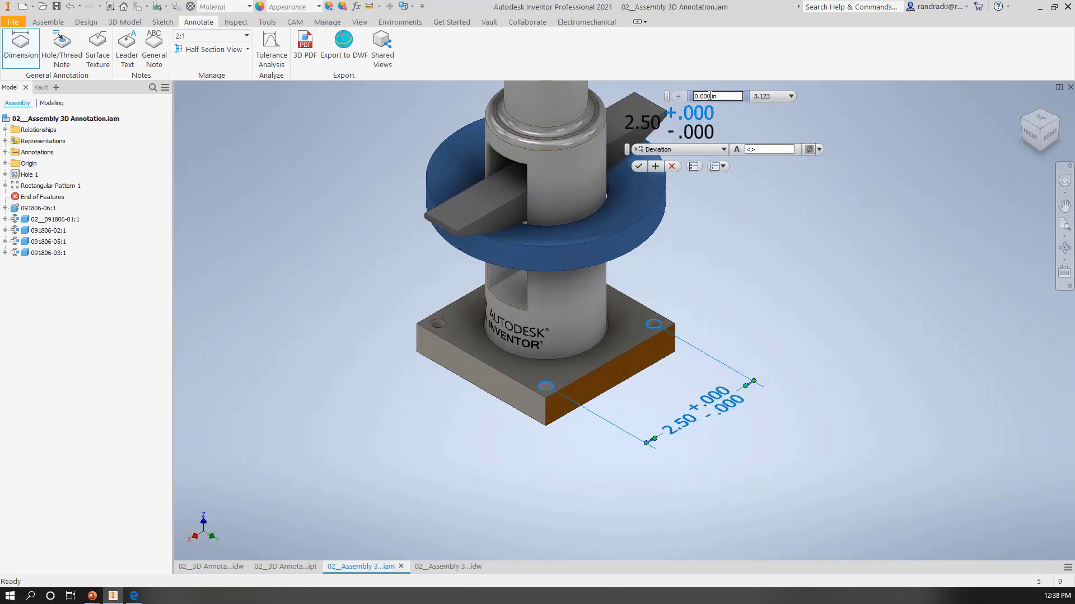
key(BackSpace)
text(5)
click(709, 132)
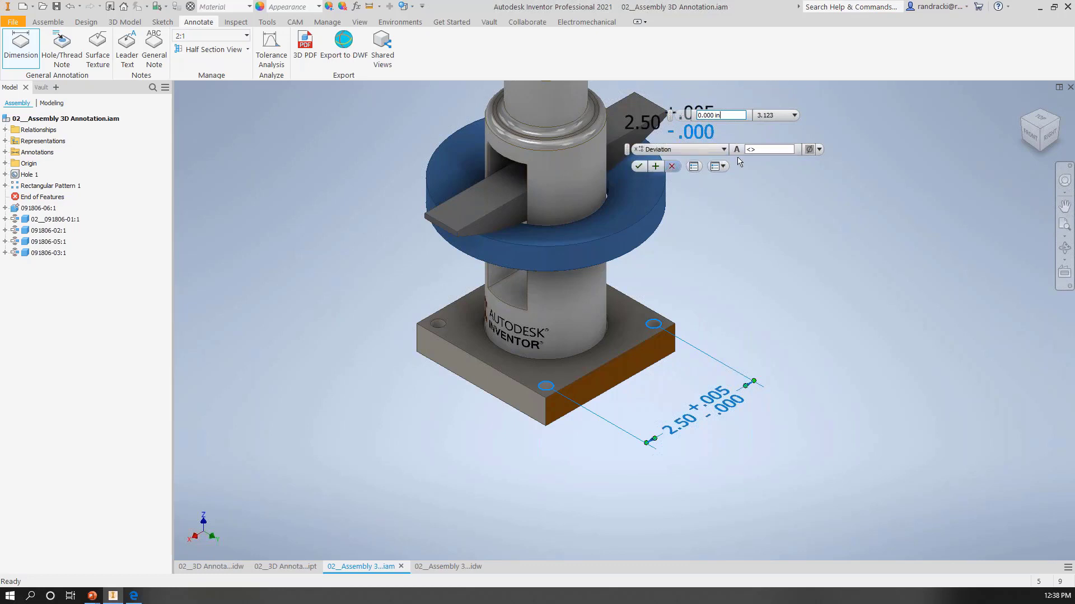
Step: Try appending the text BLAH to the hole-spacing dimension, remove it and accept the dimension
click(772, 150)
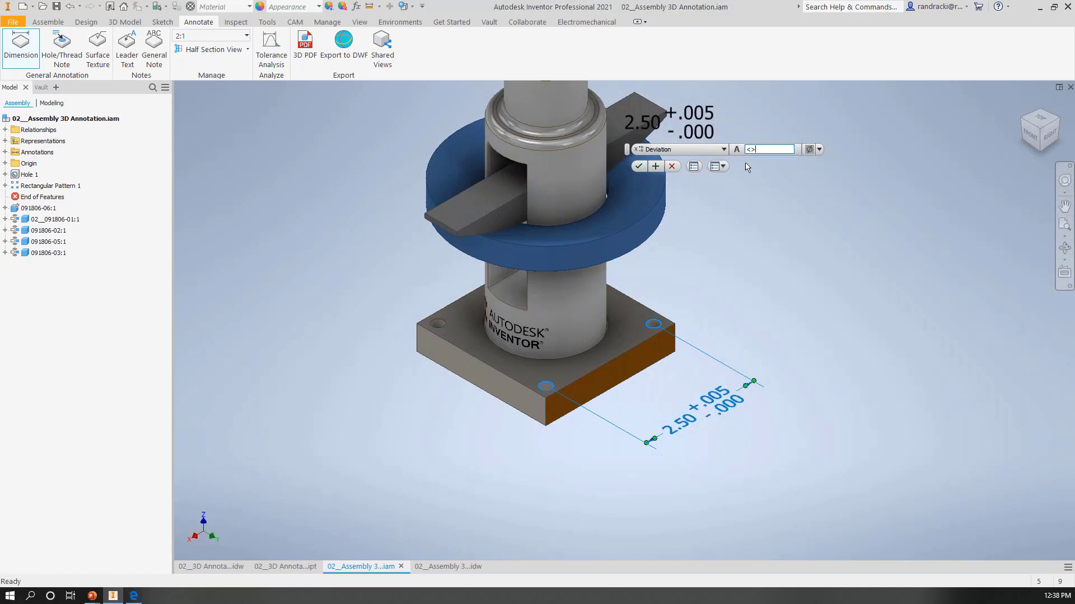
text(BLAH)
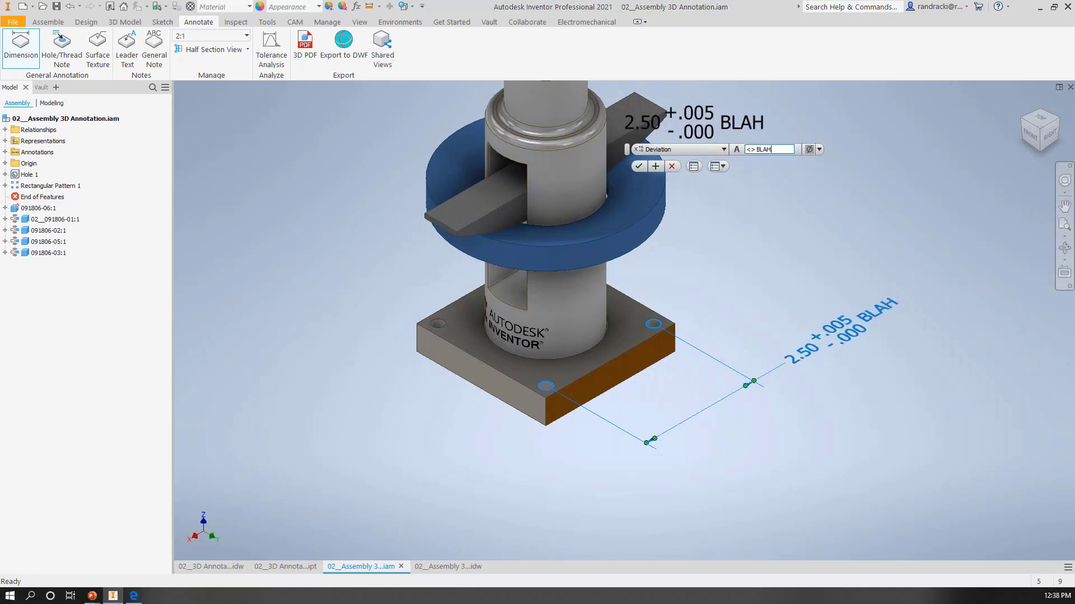
key(BackSpace)
key(BackSpace)
key(BackSpace)
key(BackSpace)
key(BackSpace)
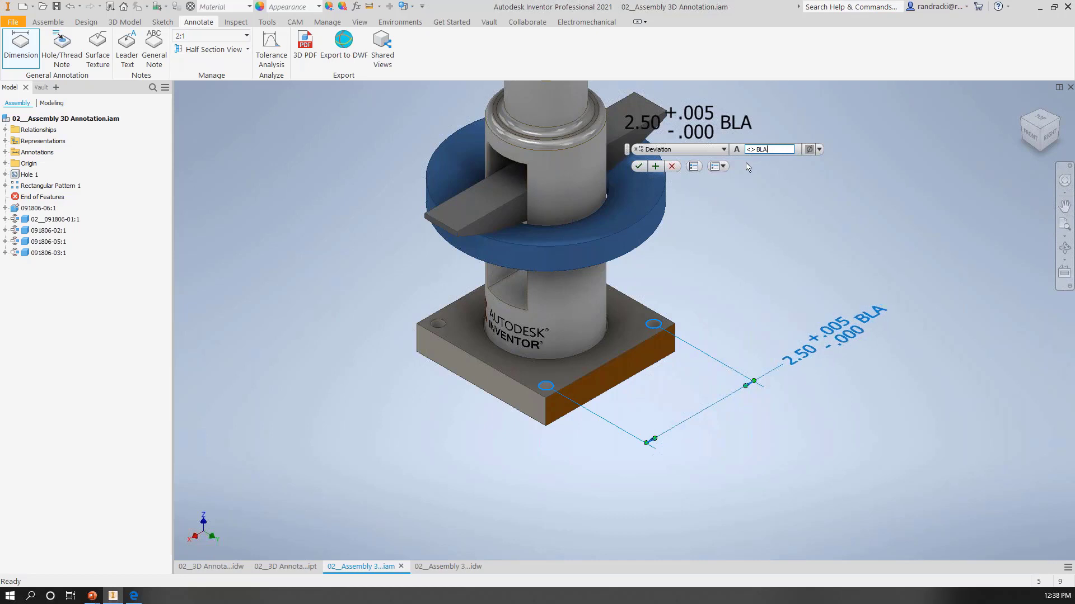
click(637, 166)
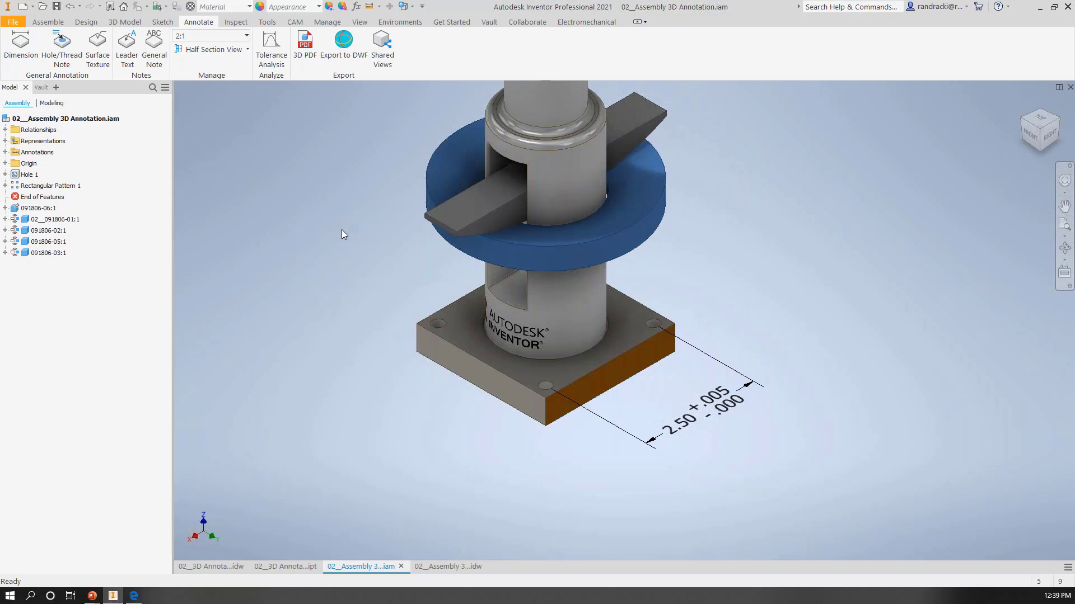
Step: Dimension the height from the base plate's upper edge to the crossbar's top face on a vertical annotation plane, keeping the Default tolerance type
click(24, 47)
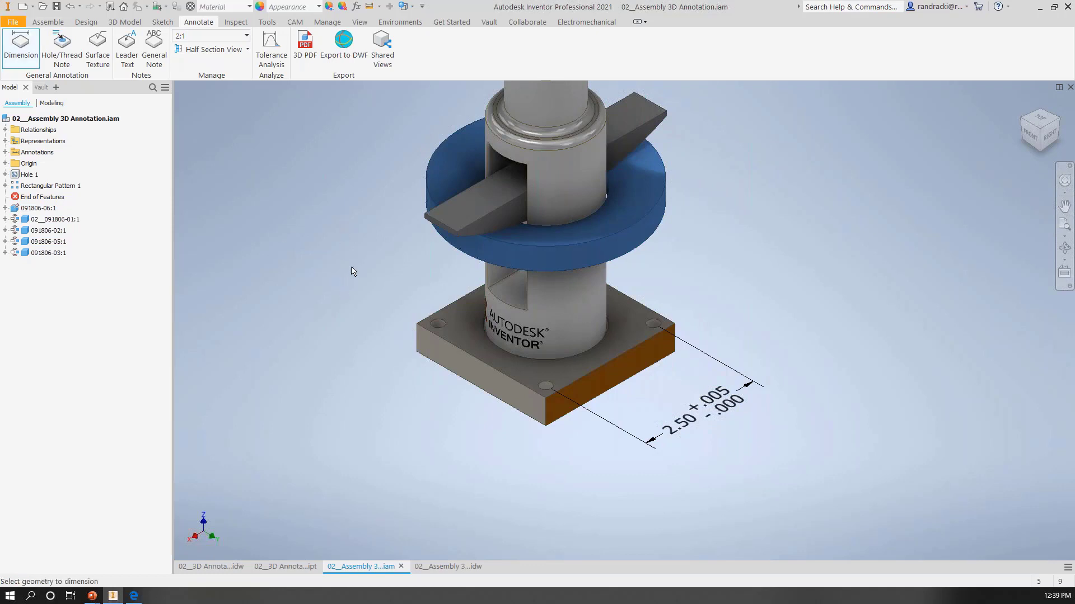
click(422, 327)
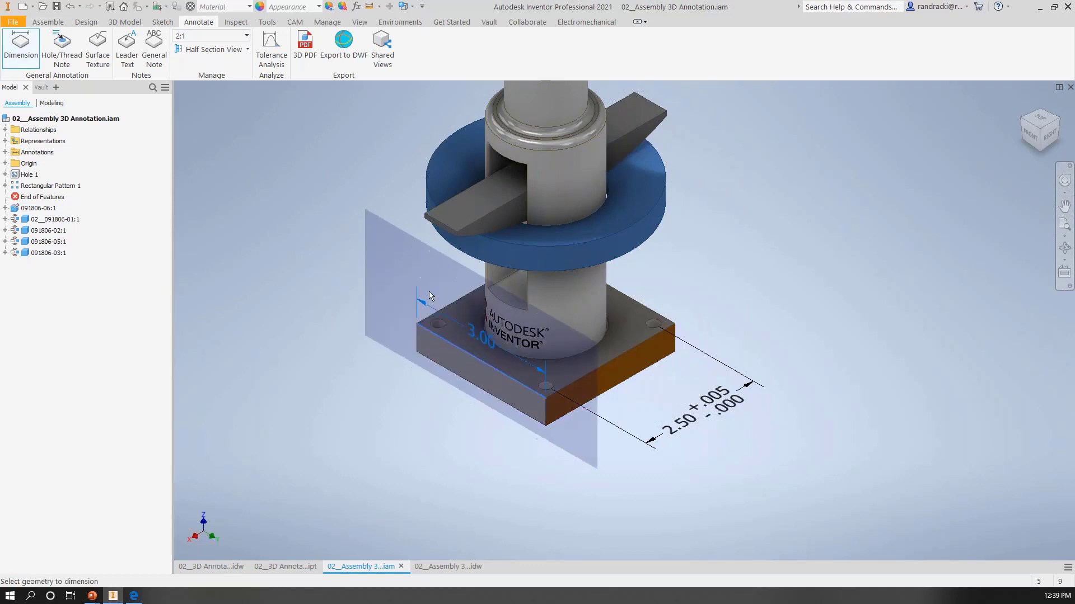
click(456, 215)
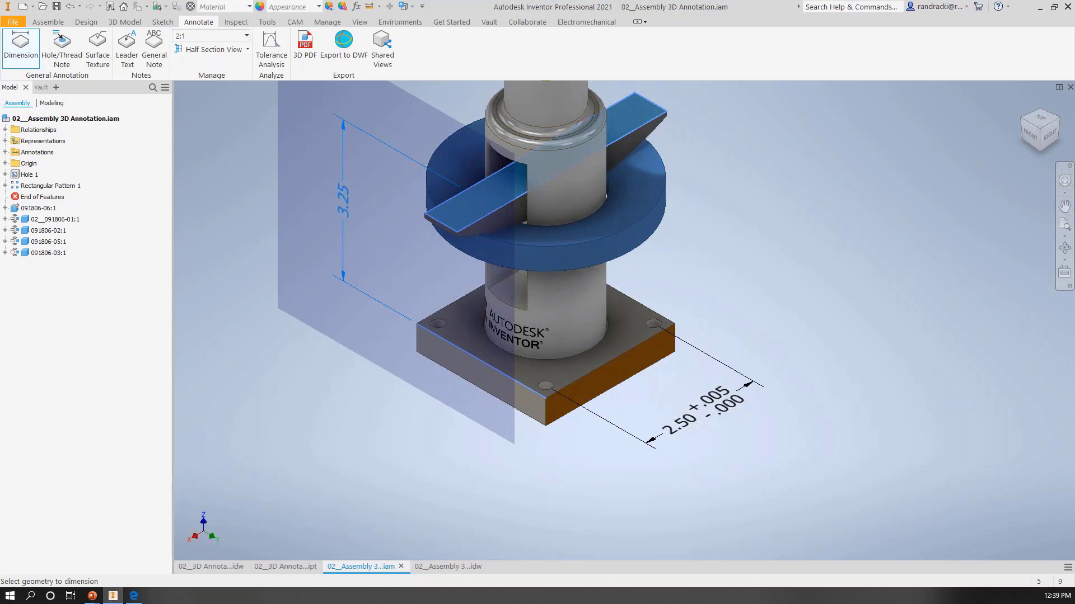
click(343, 201)
key(space)
key(space)
click(331, 207)
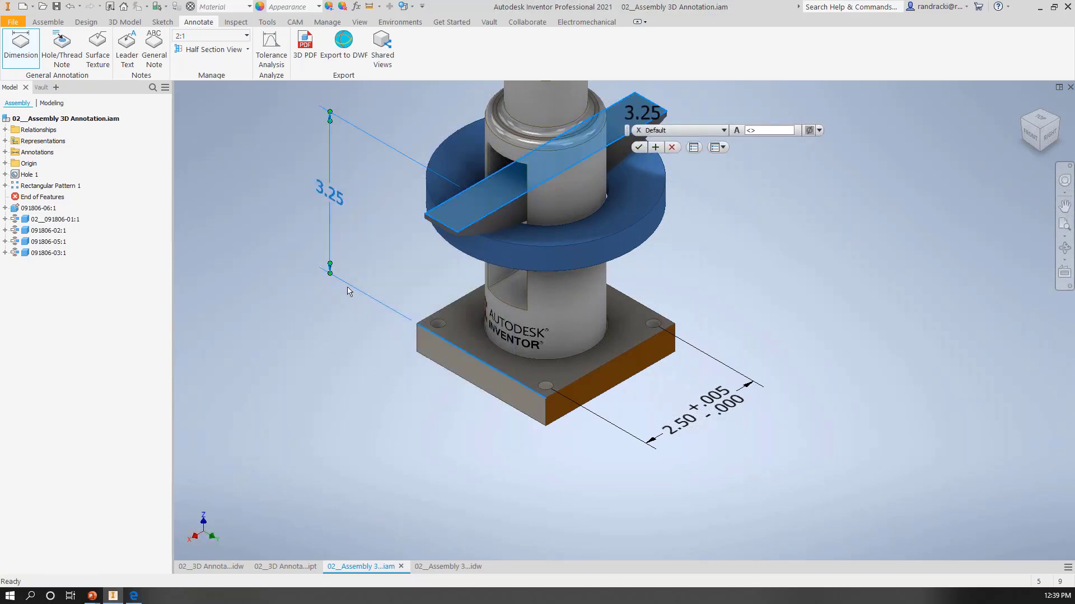
click(723, 131)
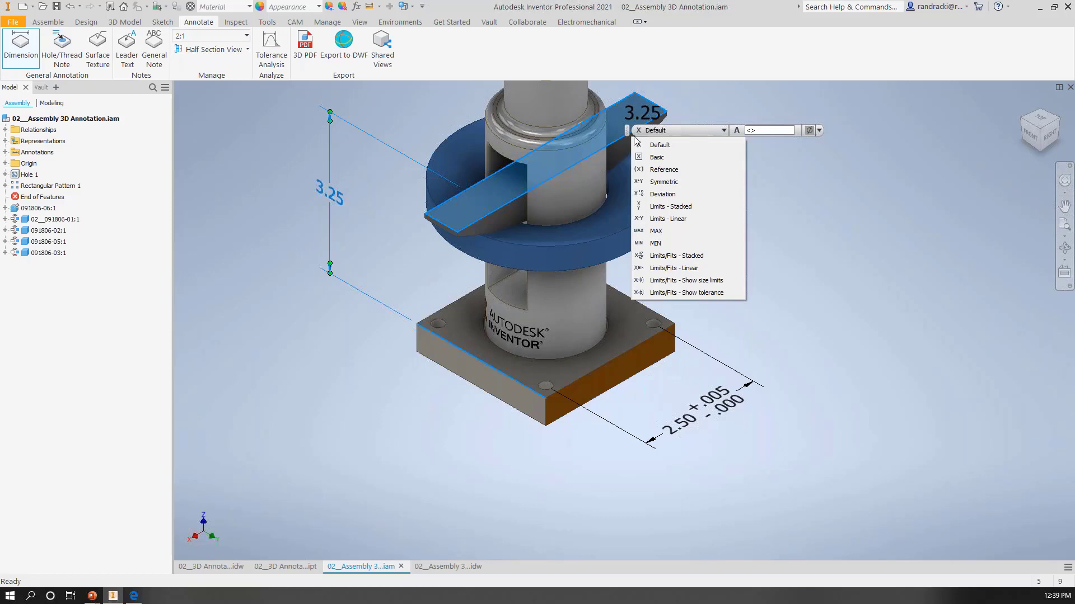
click(657, 146)
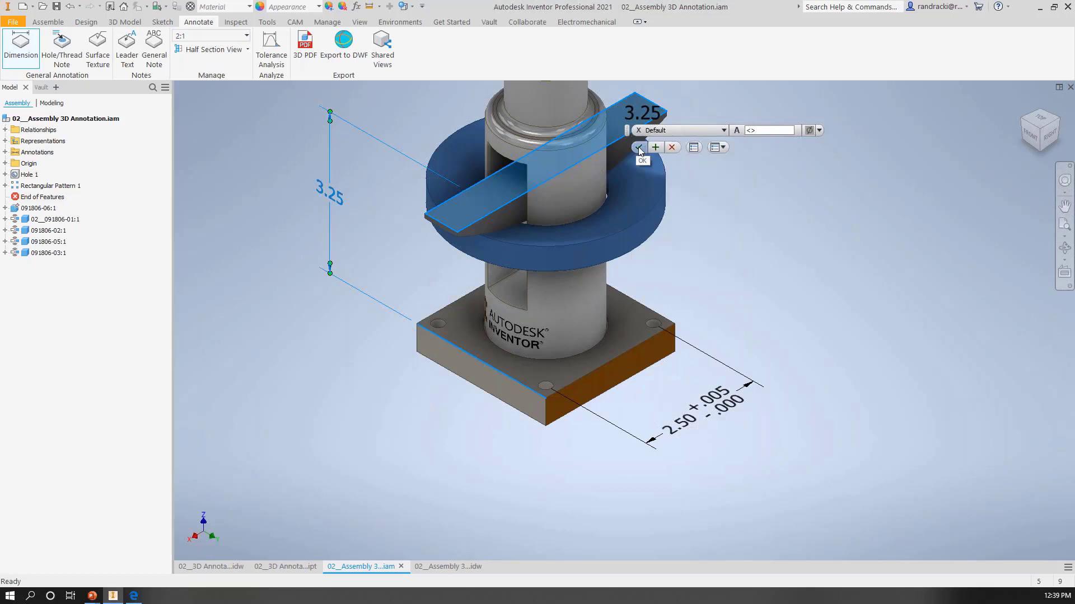
click(640, 149)
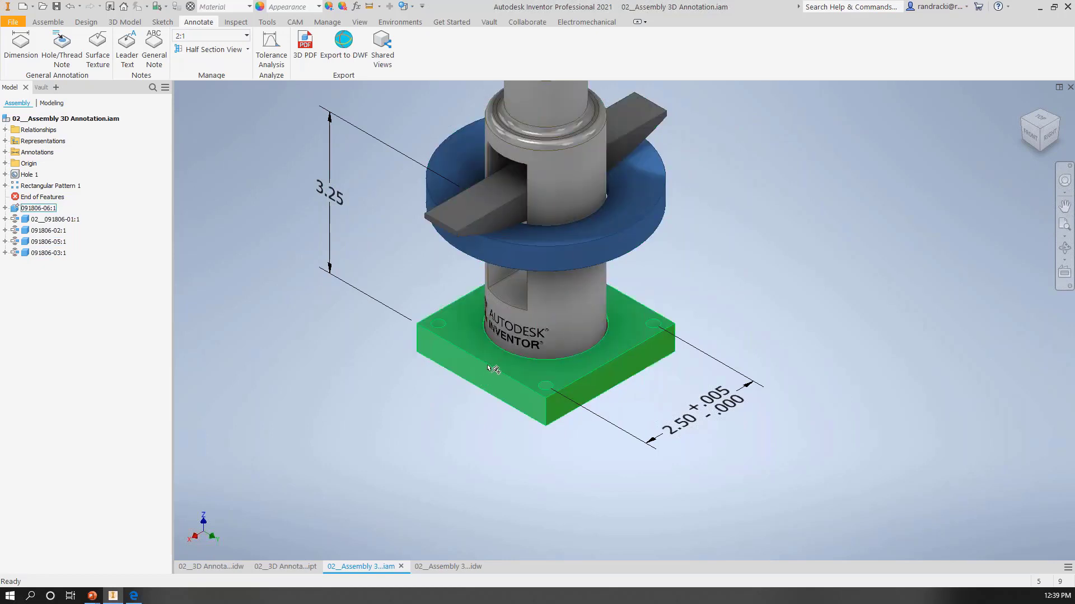
Step: Dimension the length of the base plate's upper grey-side edge, cycling the annotation plane until the dimension lies horizontally beside the plate
click(20, 44)
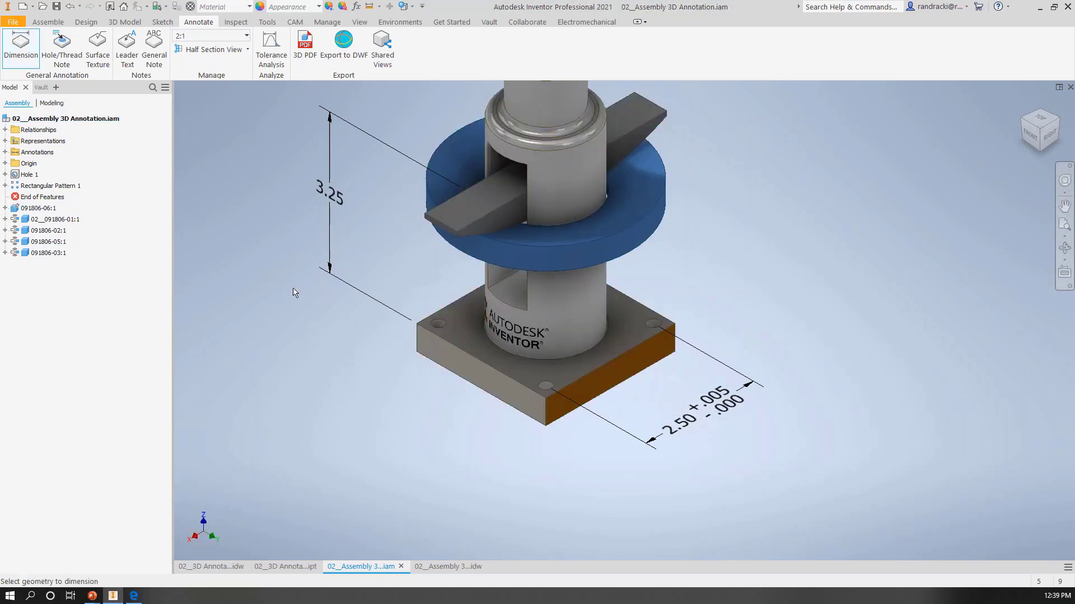
click(477, 358)
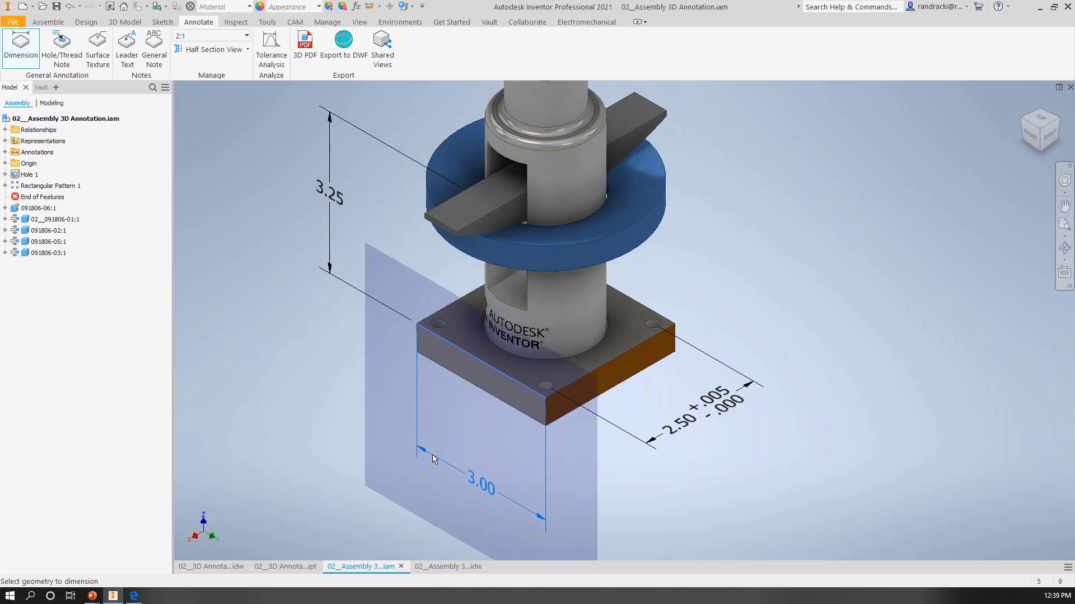
key(space)
key(space)
key(space)
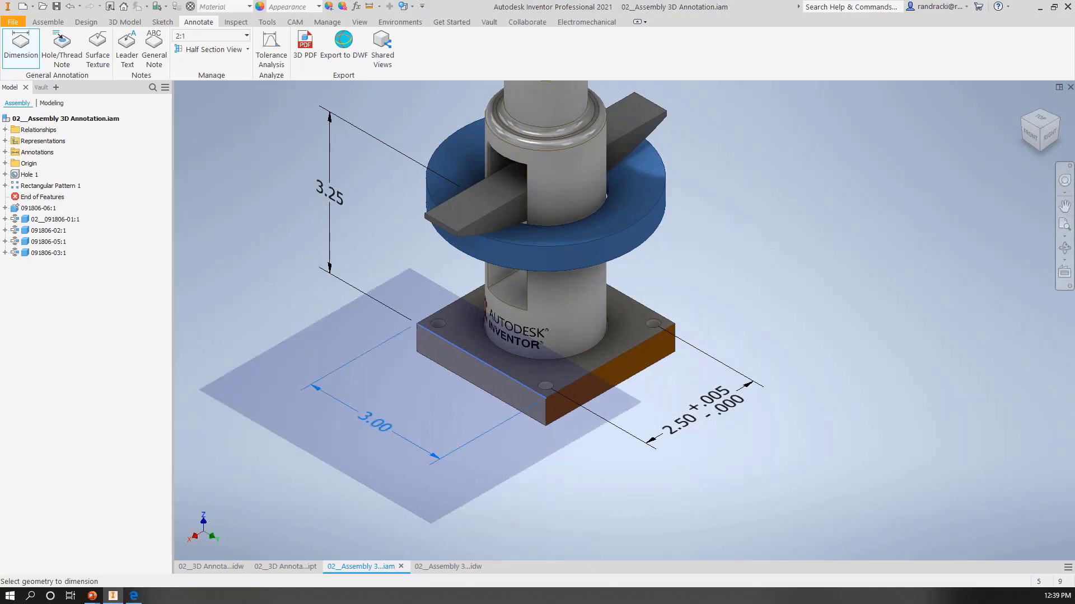
key(shift+space)
key(shift+space)
key(shift+space)
key(shift+space)
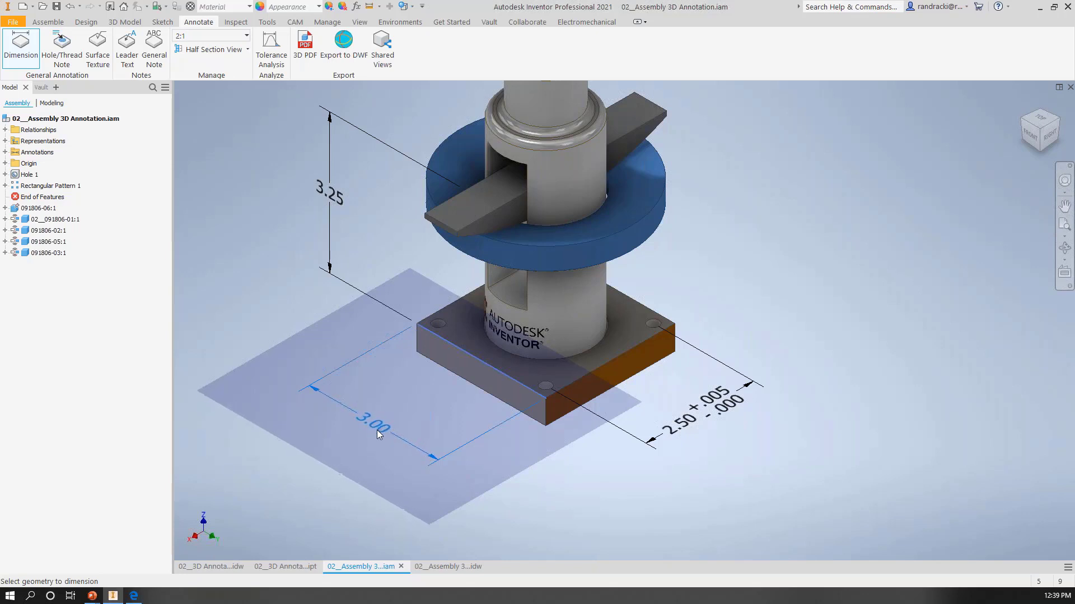
click(365, 438)
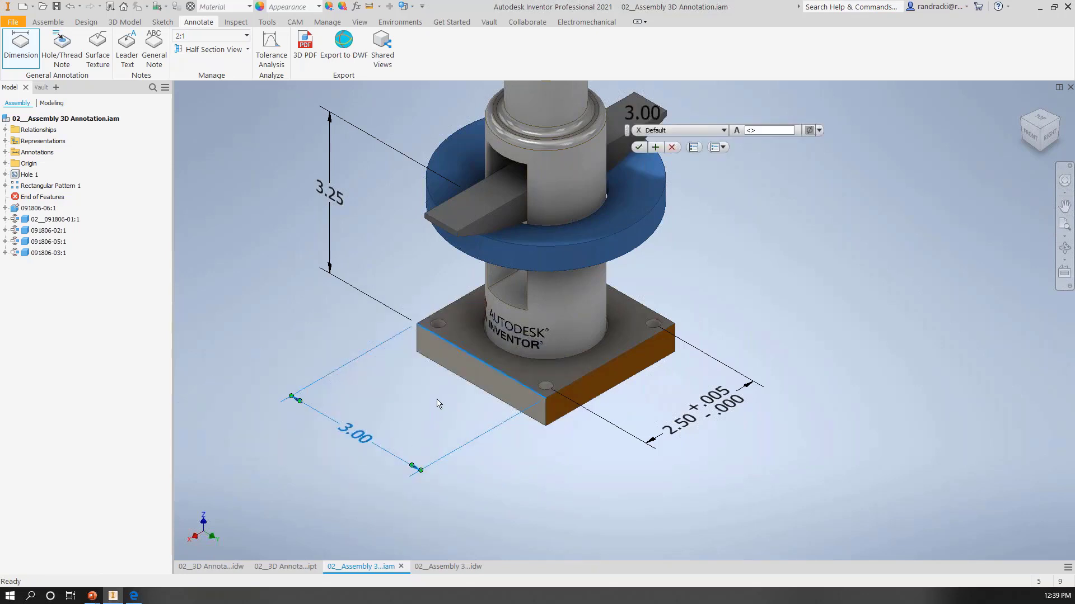
click(639, 148)
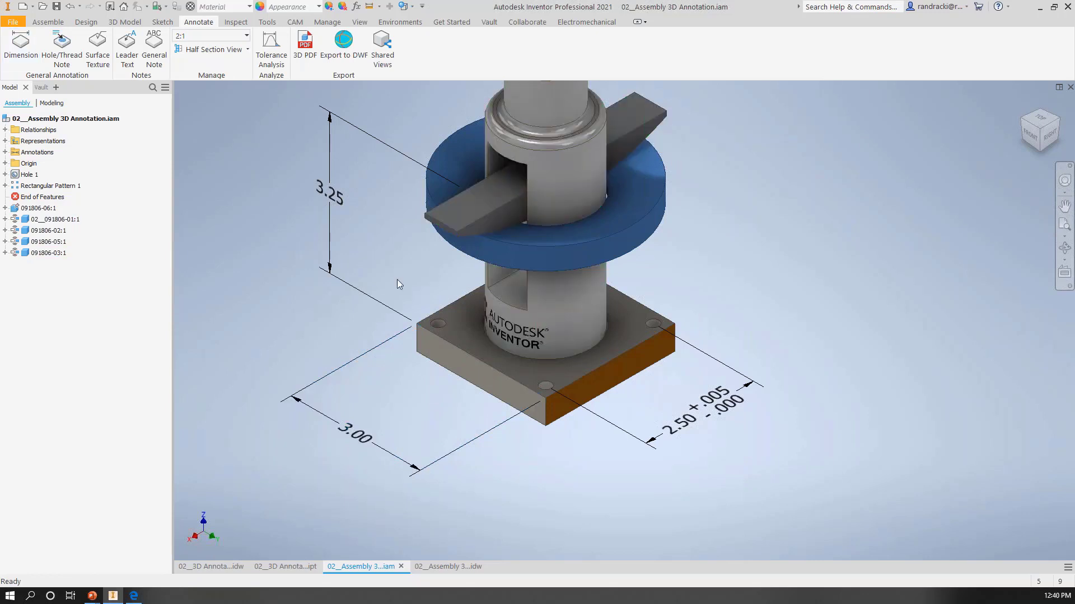
Step: Add a thread note to the screw's external thread and place it beside the upper column
middle_drag(399, 268, 393, 334)
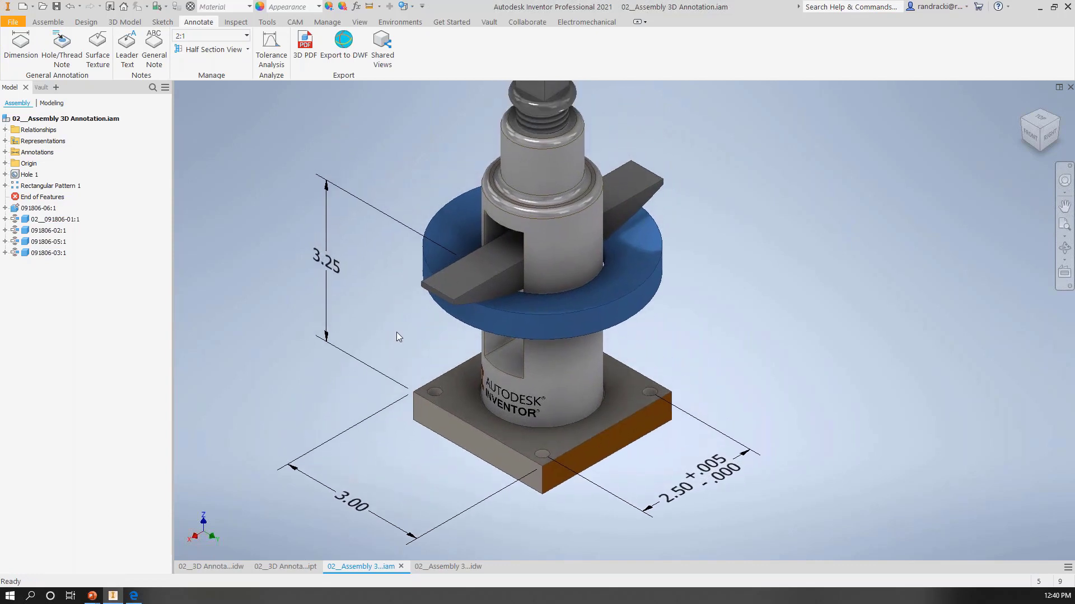
click(60, 47)
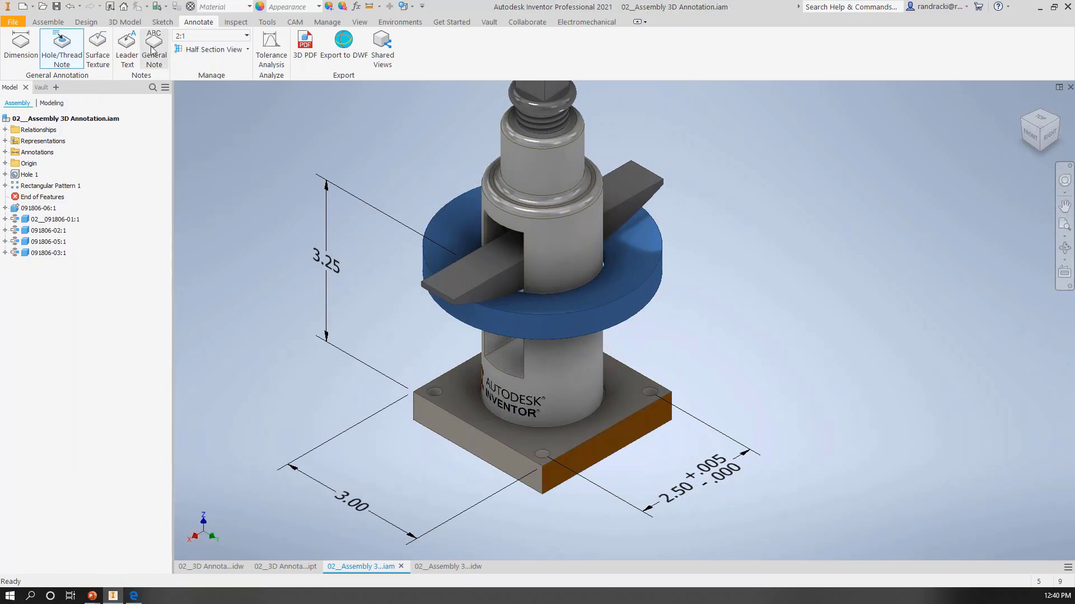
middle_drag(355, 122, 386, 231)
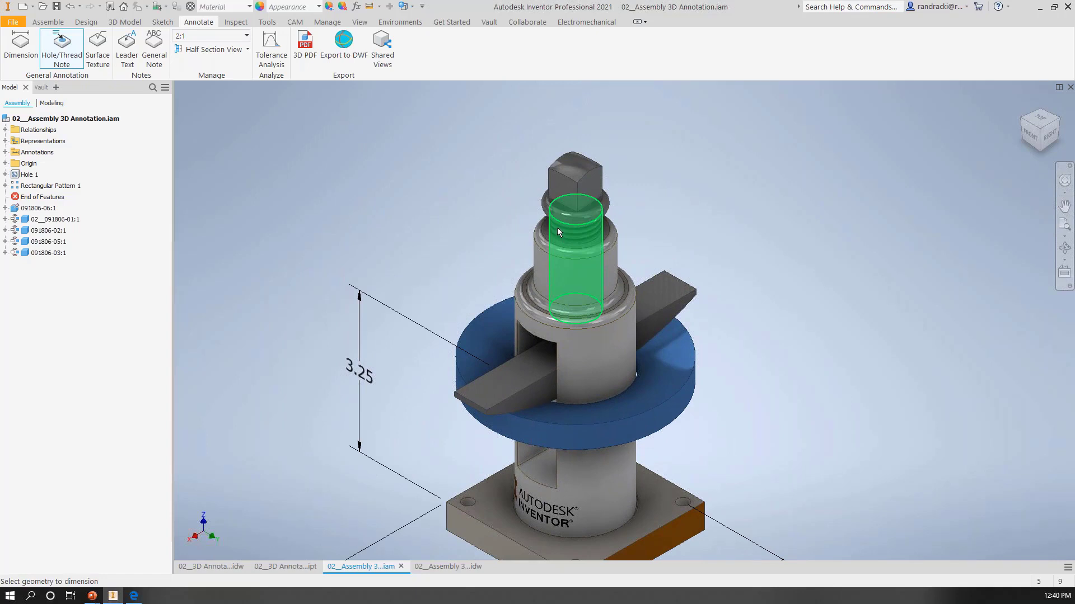
mouse_move(557, 227)
click(555, 226)
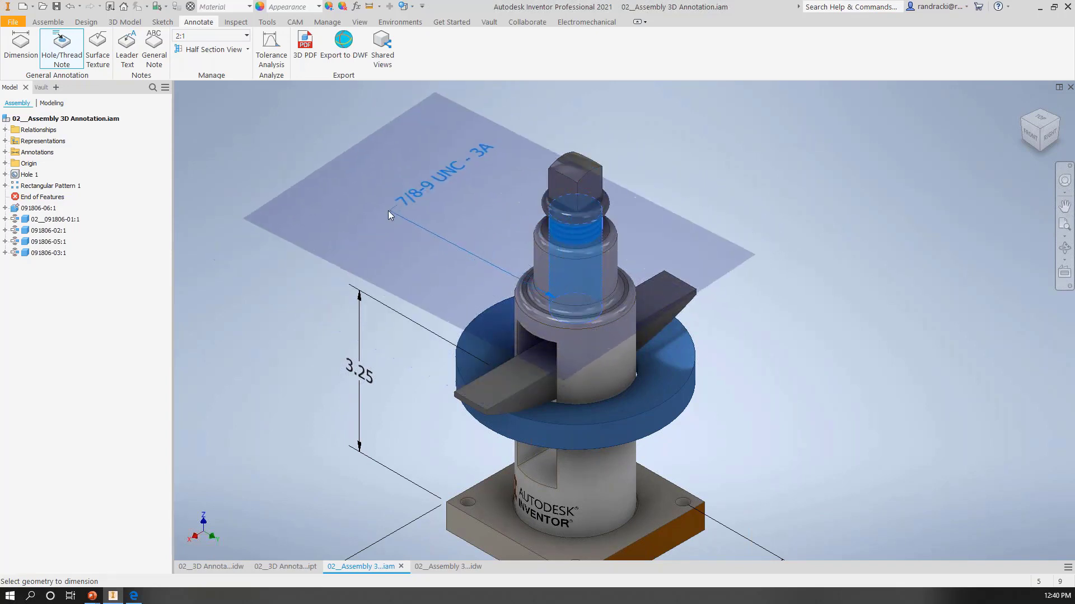
middle_drag(328, 216, 368, 212)
click(366, 220)
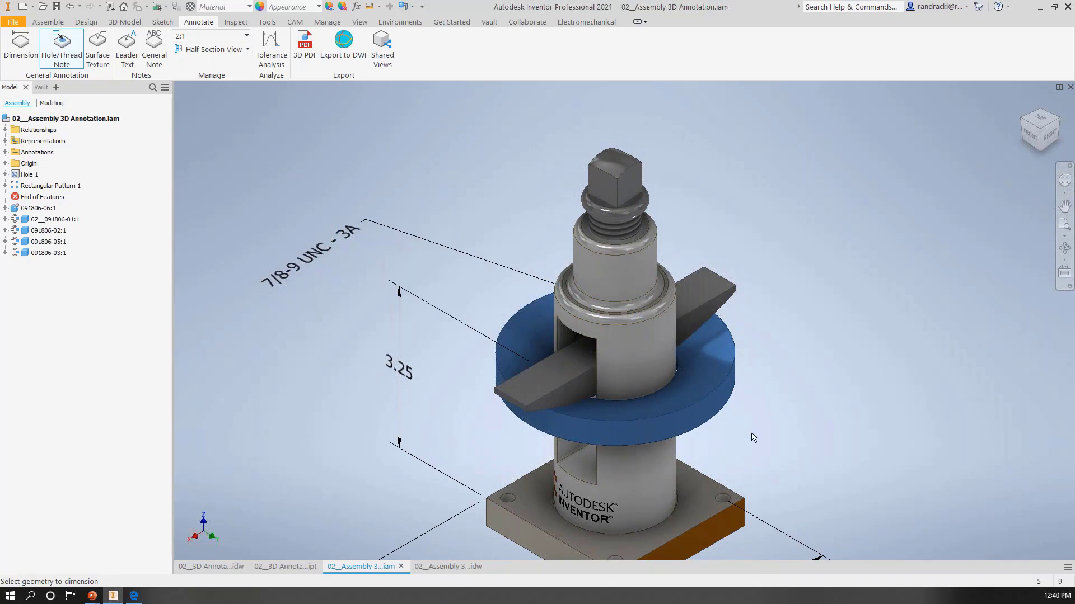
Step: Add a hole note to the base plate's corner hole beside the hole-spacing dimension and accept its default settings
click(723, 496)
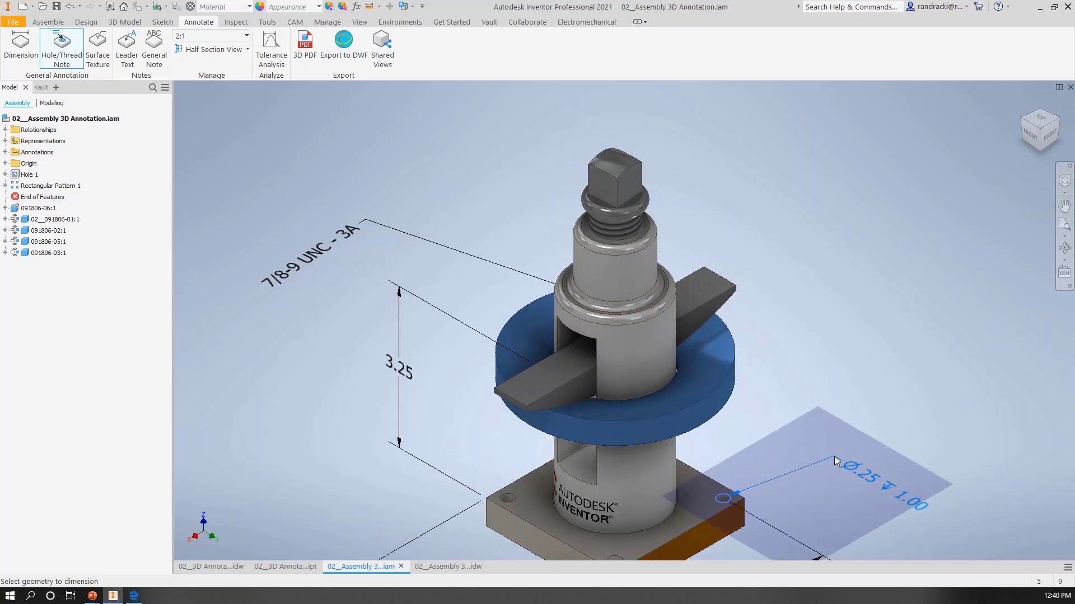
middle_drag(834, 456, 757, 318)
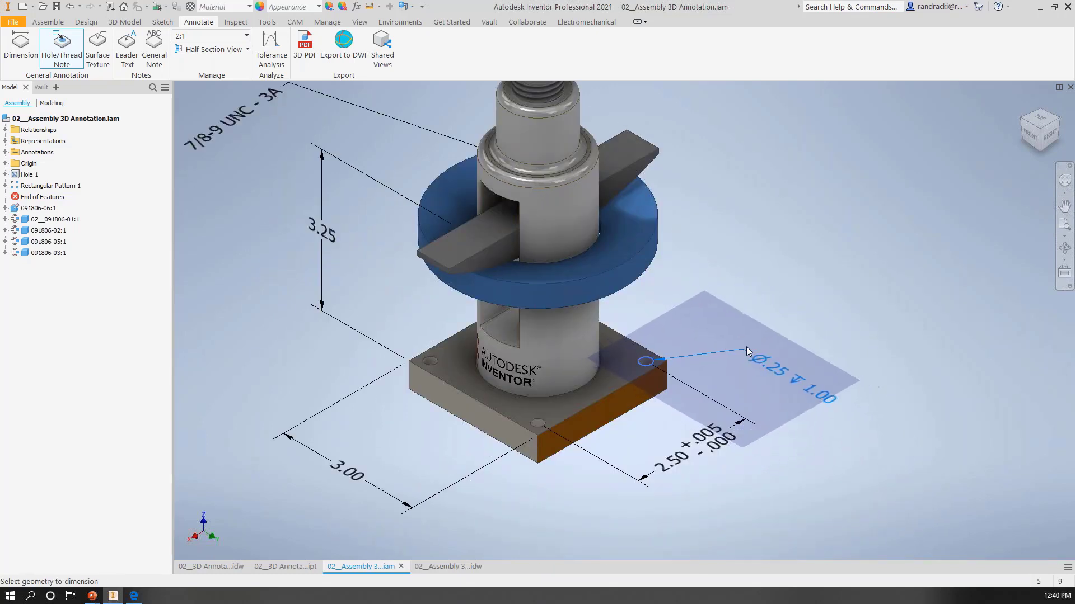
click(747, 348)
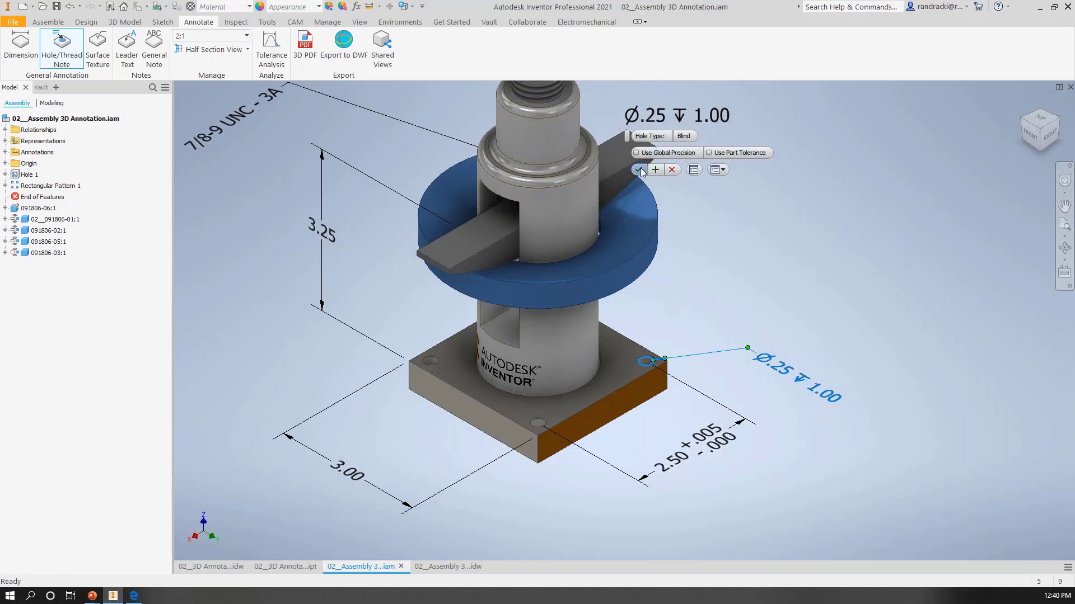
click(719, 116)
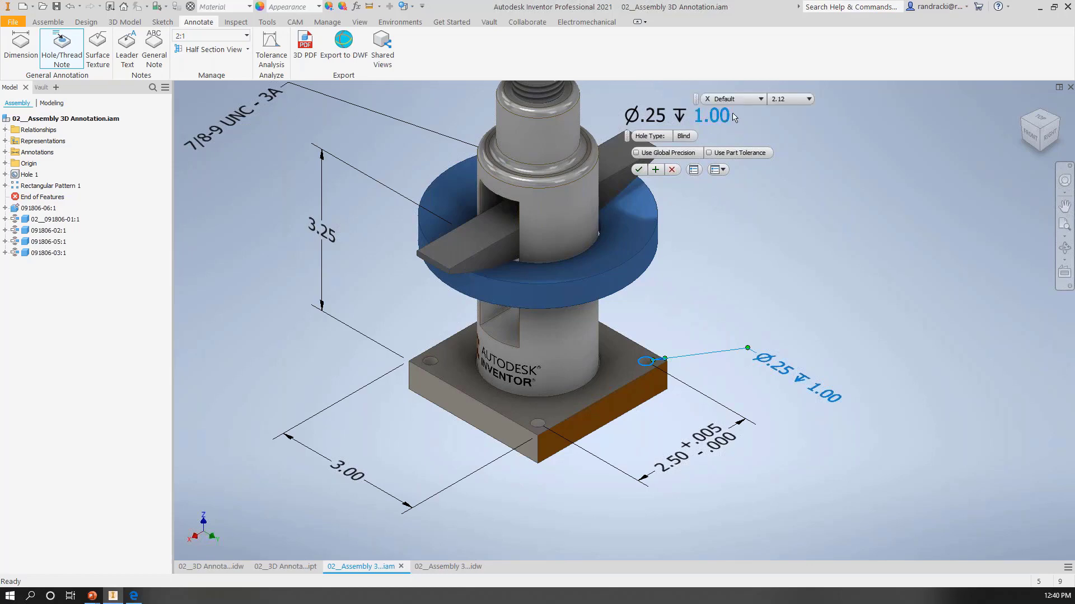
click(638, 170)
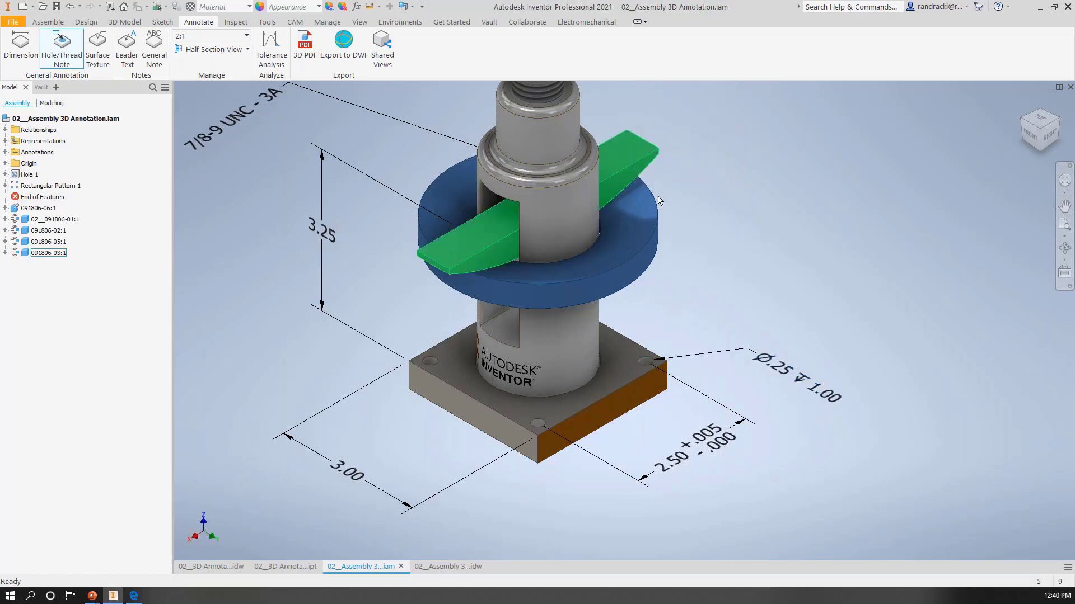
Step: Change the thread note's annotation plane using the column's narrow upper cylinder and toggle the note's alignment
middle_drag(364, 128, 451, 210)
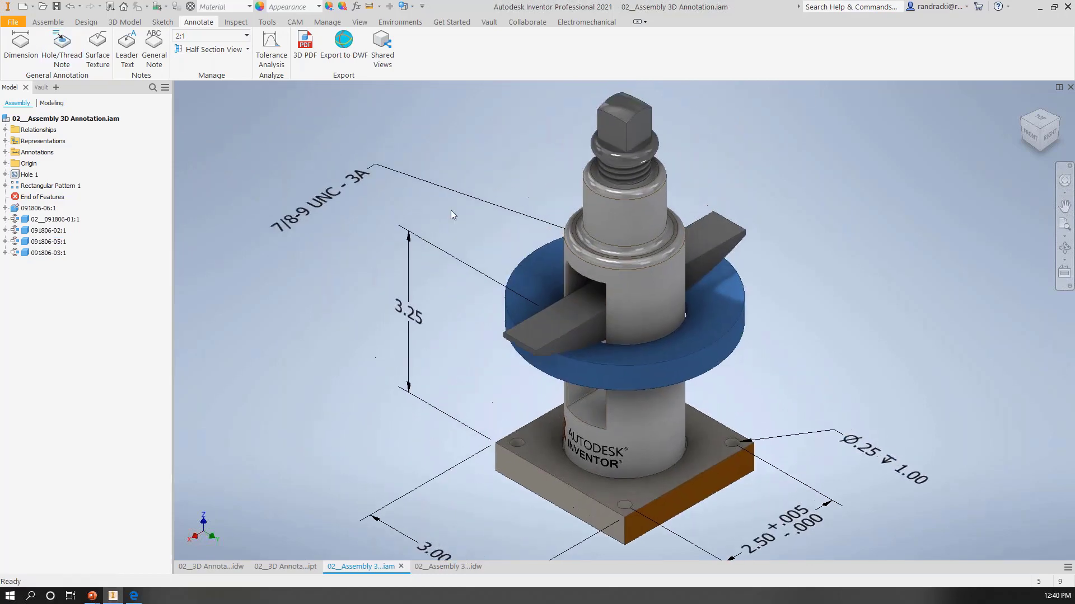
right_click(358, 179)
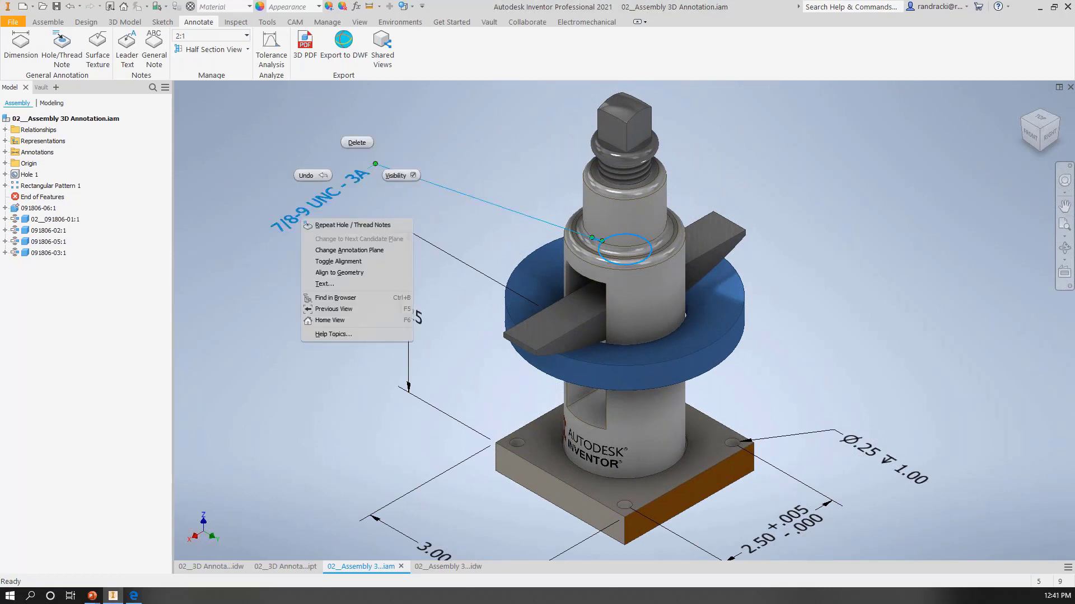
click(342, 251)
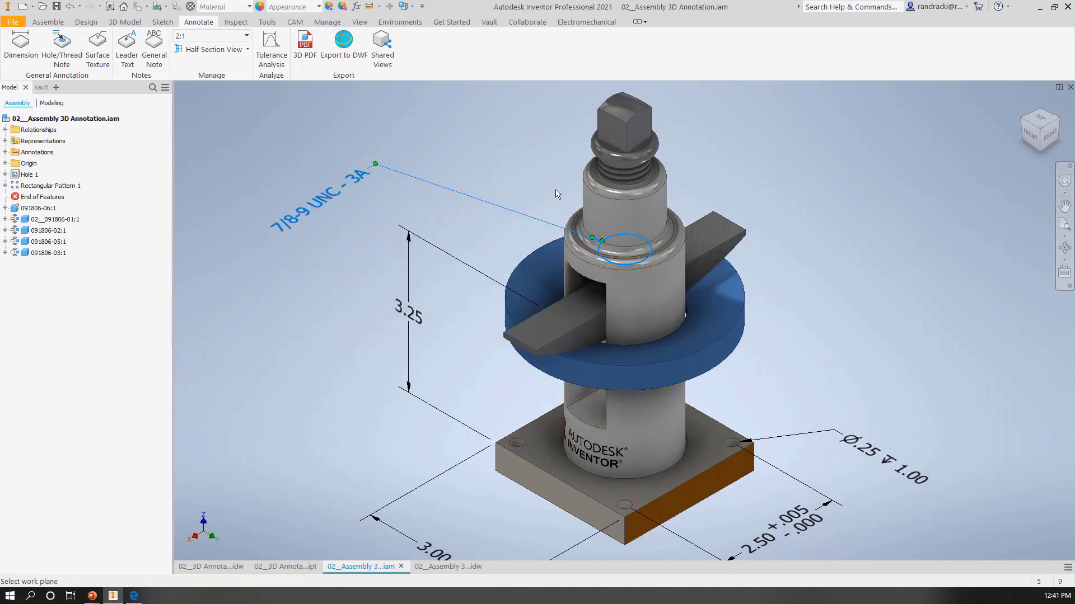
click(598, 173)
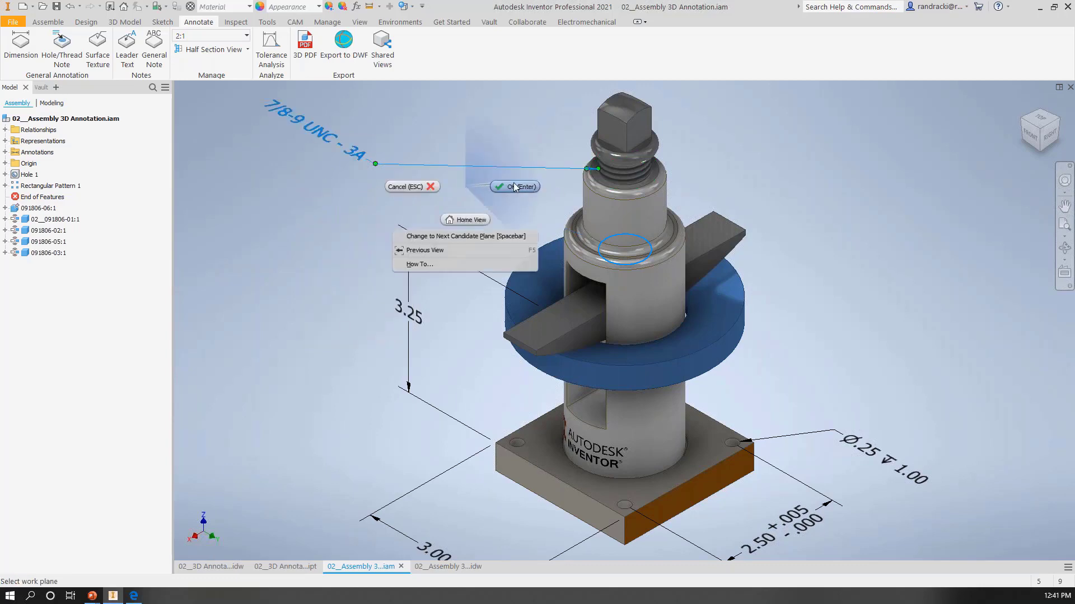
click(513, 183)
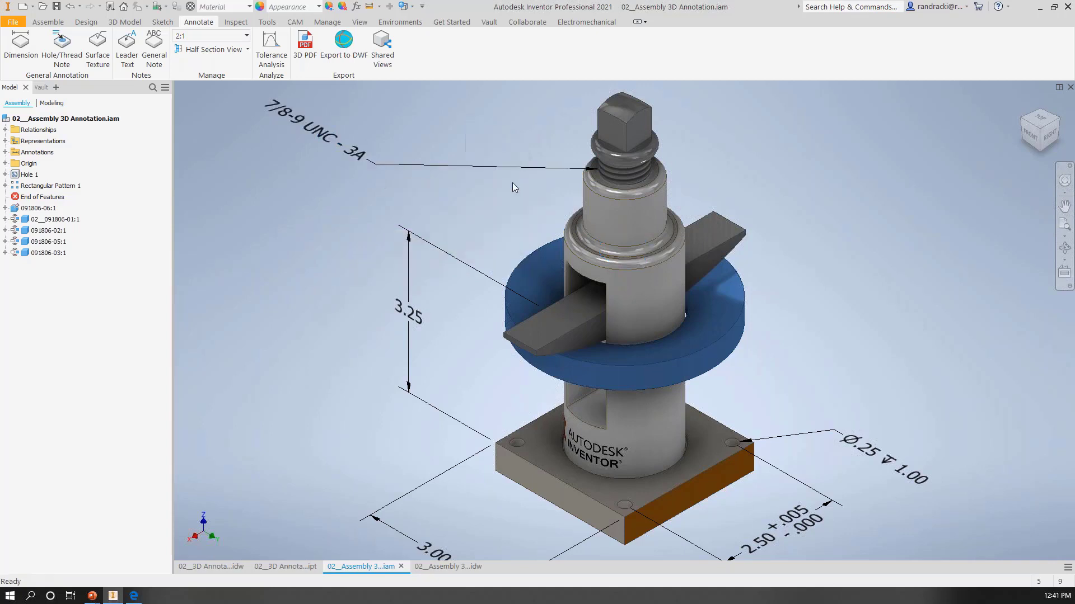
right_click(356, 160)
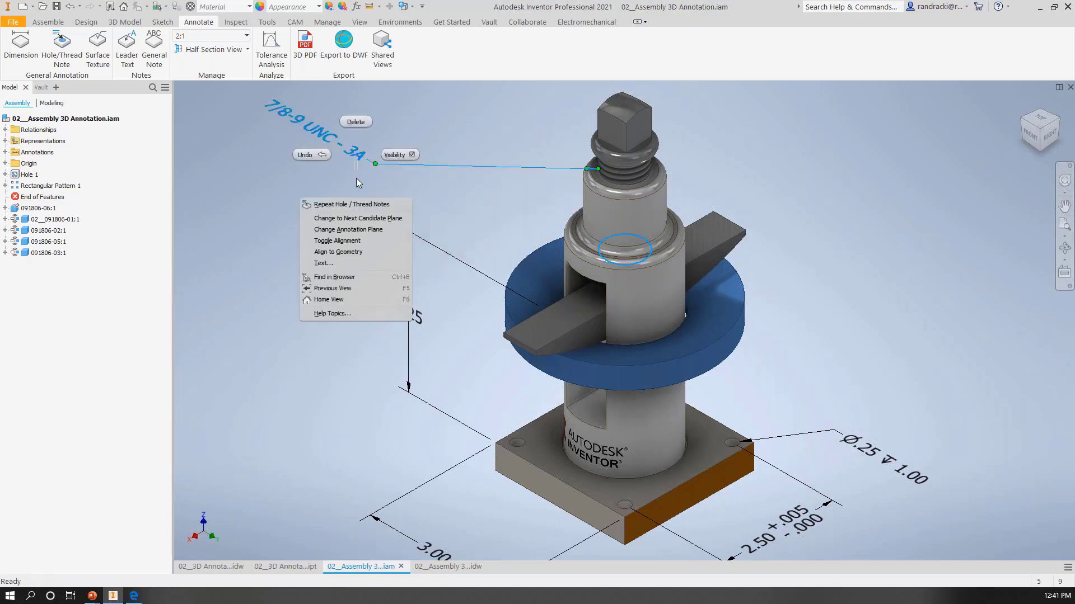
click(352, 241)
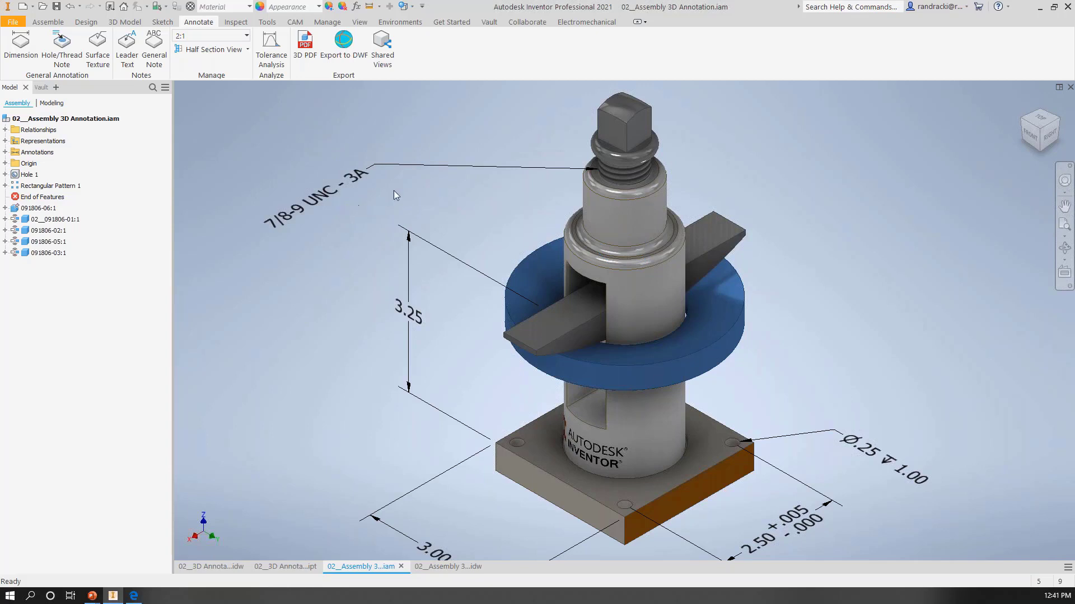
Step: Move the thread note's text slightly closer to the column
middle_drag(399, 205, 441, 248)
middle_drag(449, 205, 428, 122)
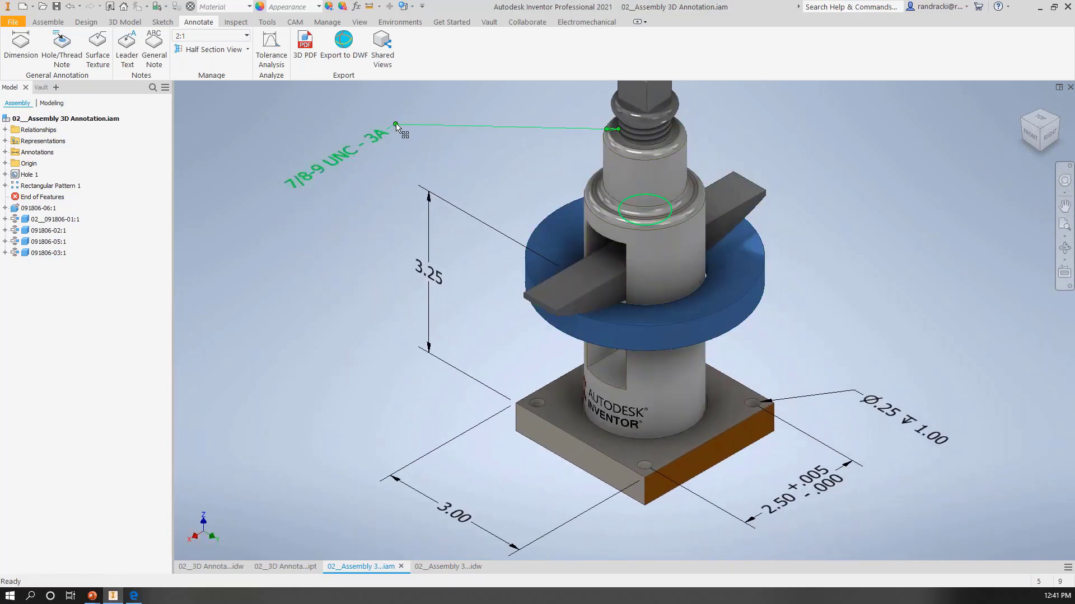
mouse_move(396, 127)
mouse_down()
mouse_move(425, 109)
mouse_move(411, 123)
mouse_up()
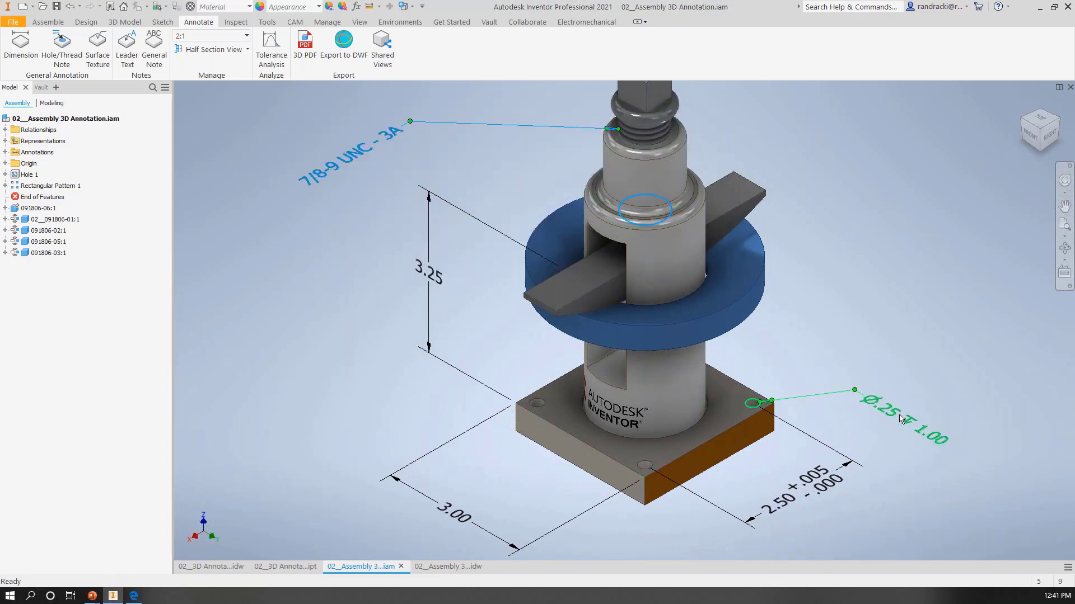
Step: Dimension the vertical gap between the crossbar's top face and the slot's upper face, placing it above the crossbar height dimension
key(F2)
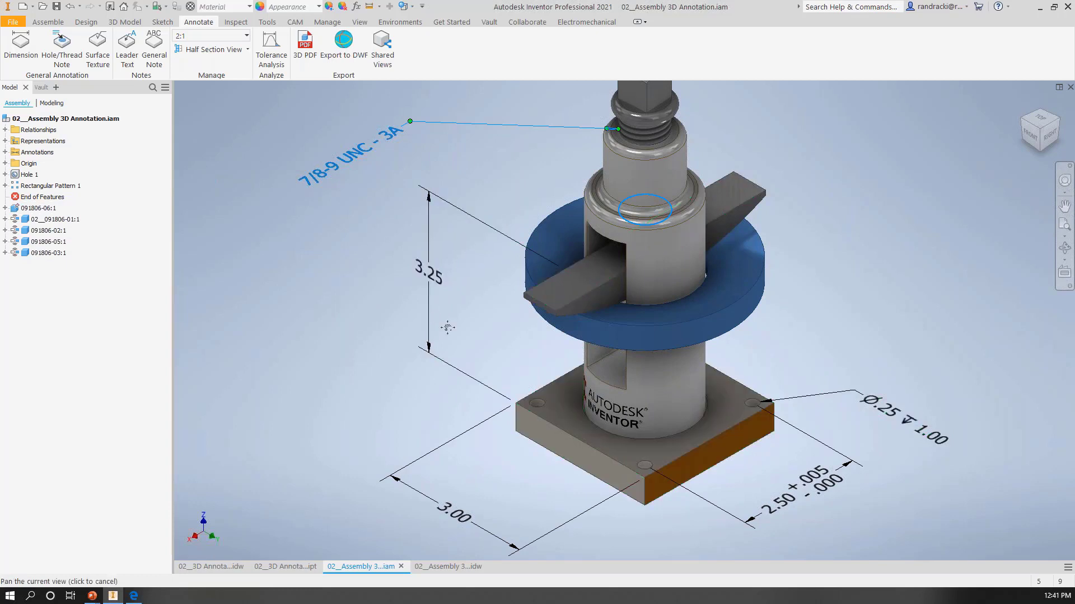
drag(444, 324, 447, 335)
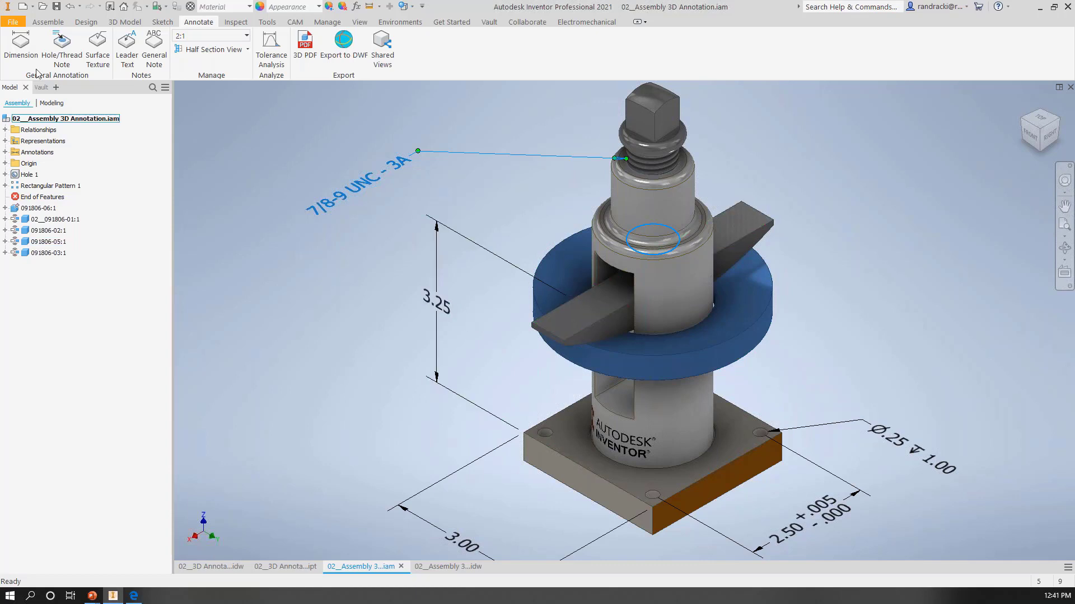
key(d)
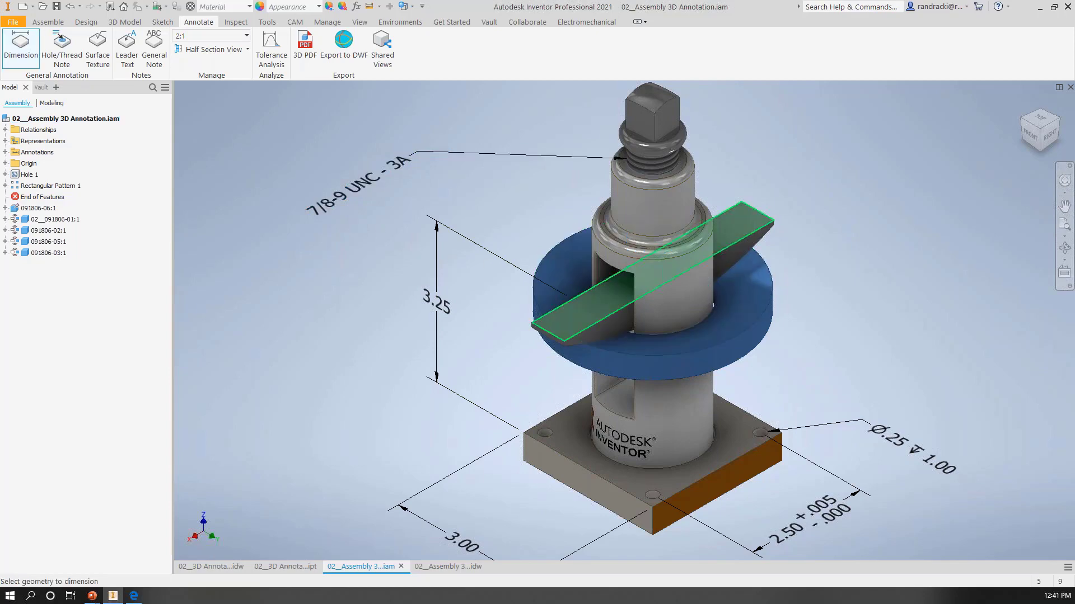
click(570, 306)
shift+middle_drag(619, 381, 652, 271)
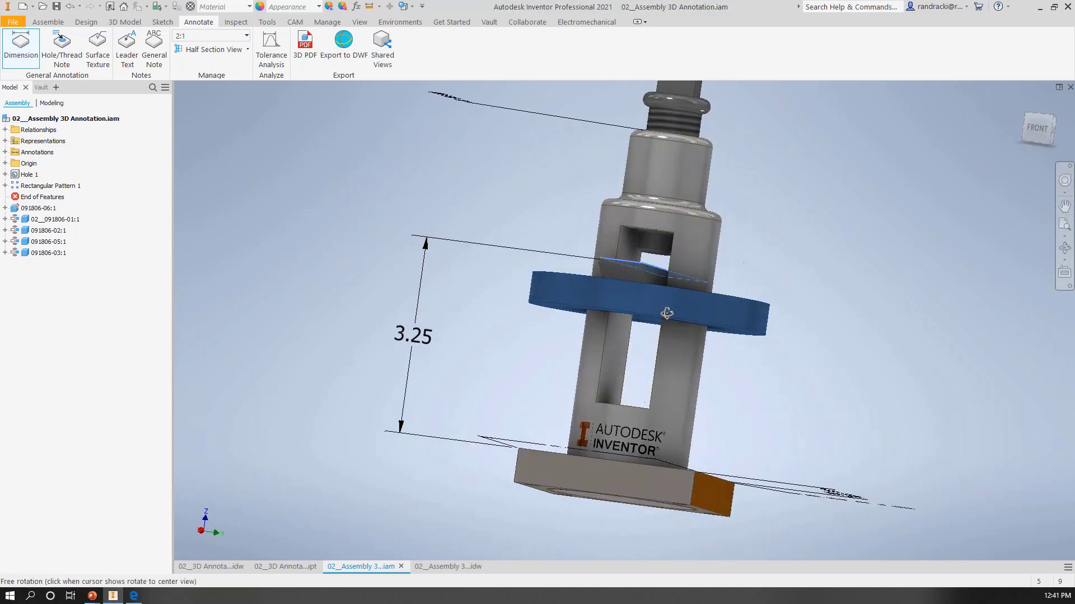
click(644, 233)
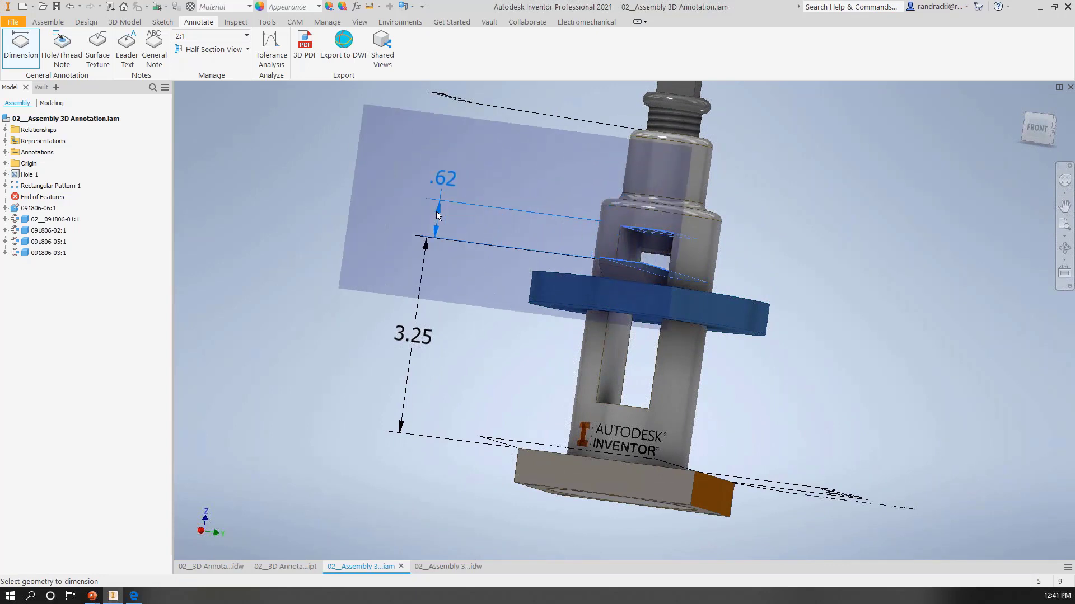
click(432, 213)
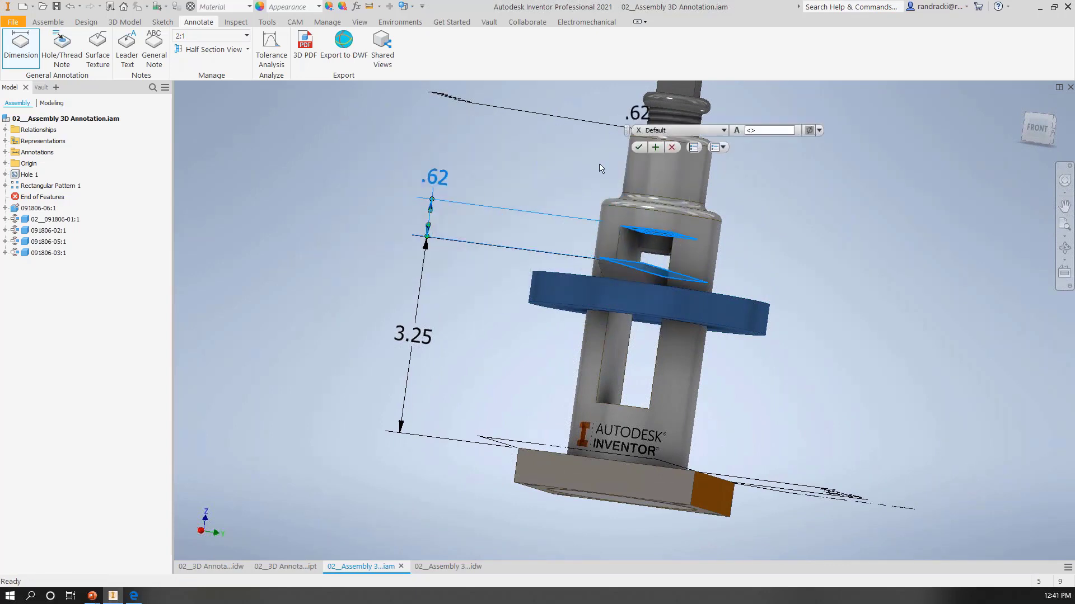
click(636, 146)
Step: Slide the blue ring with its crossbar down and back up the column, and move the slot-gap dimension farther outward
shift+middle_drag(868, 240, 809, 257)
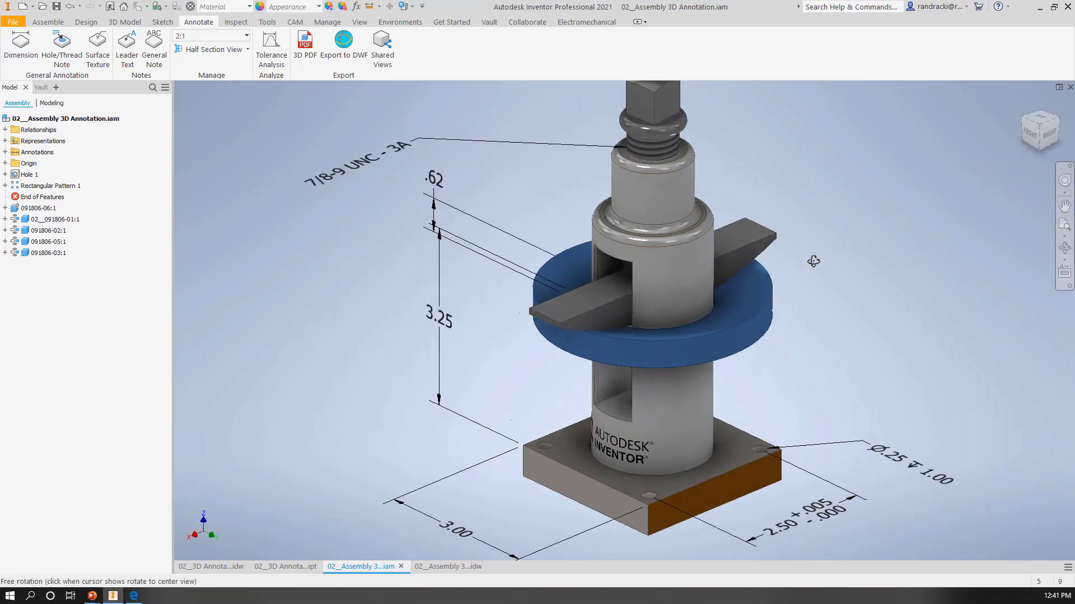
click(703, 339)
drag(700, 344, 708, 436)
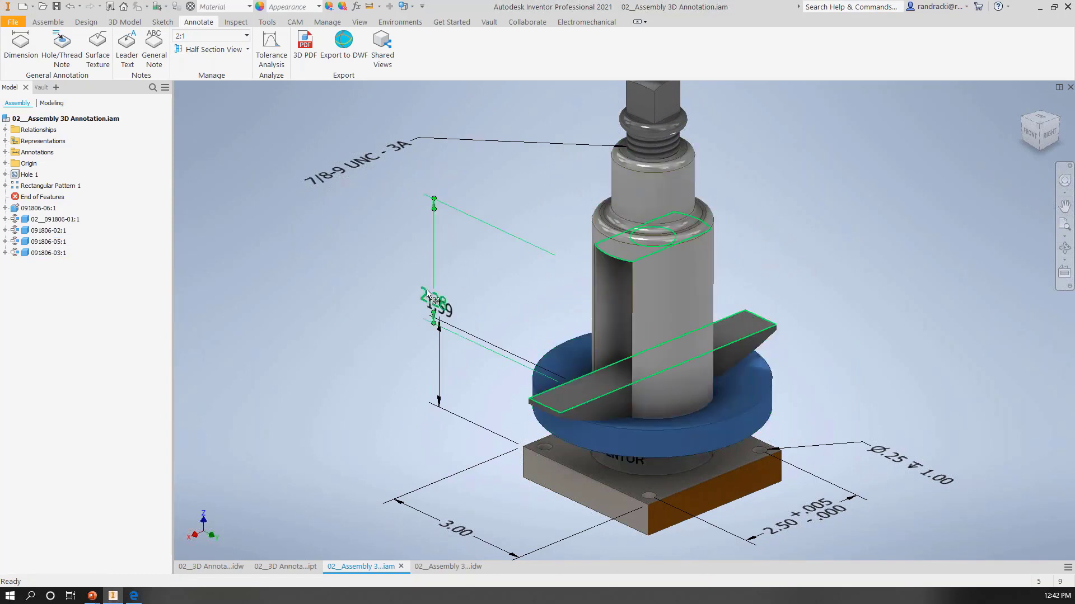
drag(428, 294, 408, 234)
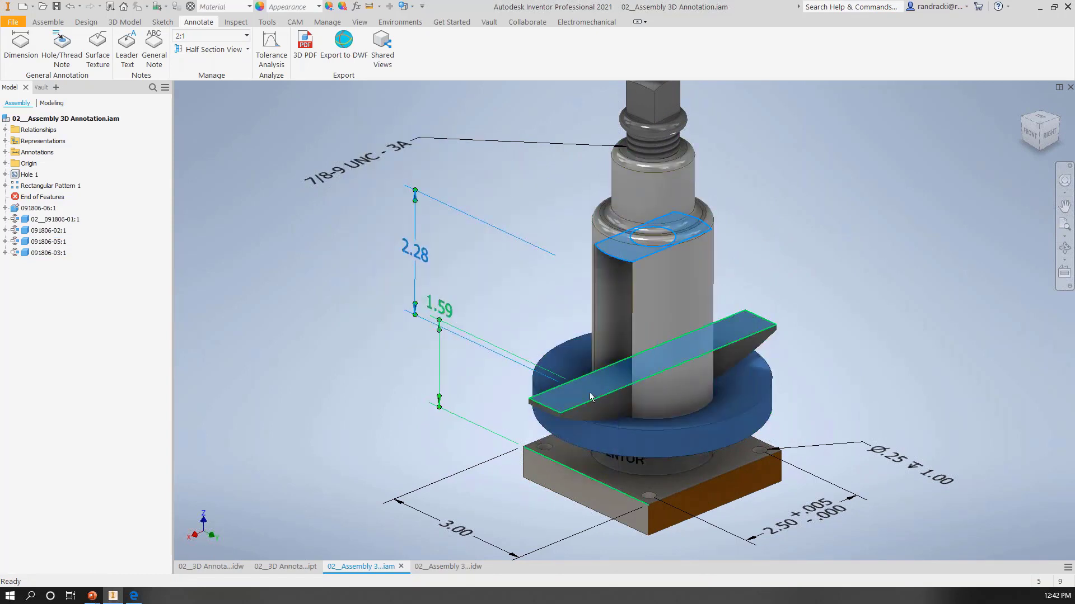
drag(654, 432, 652, 375)
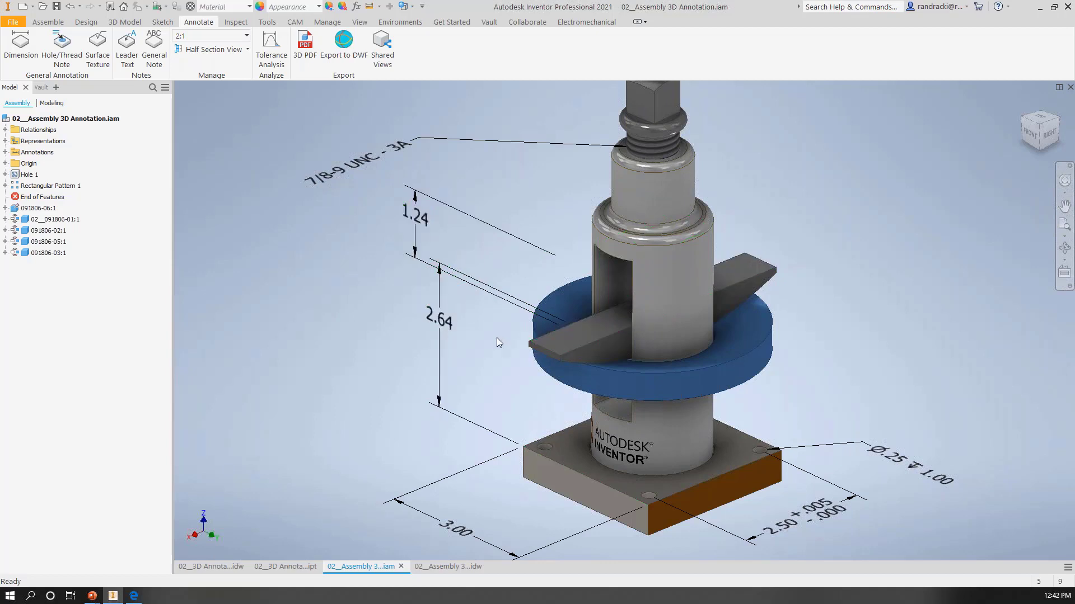
middle_drag(496, 337, 484, 316)
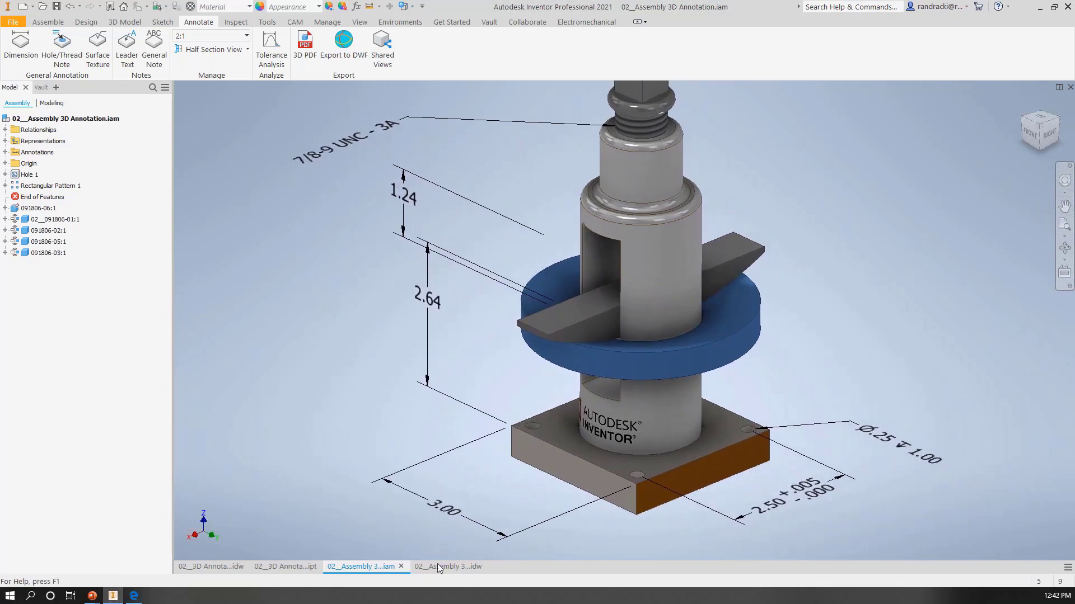
Step: Check the assembly drawing, lower the blue ring with its crossbar on the column in the assembly, and return to the drawing
mouse_move(440, 568)
click(447, 567)
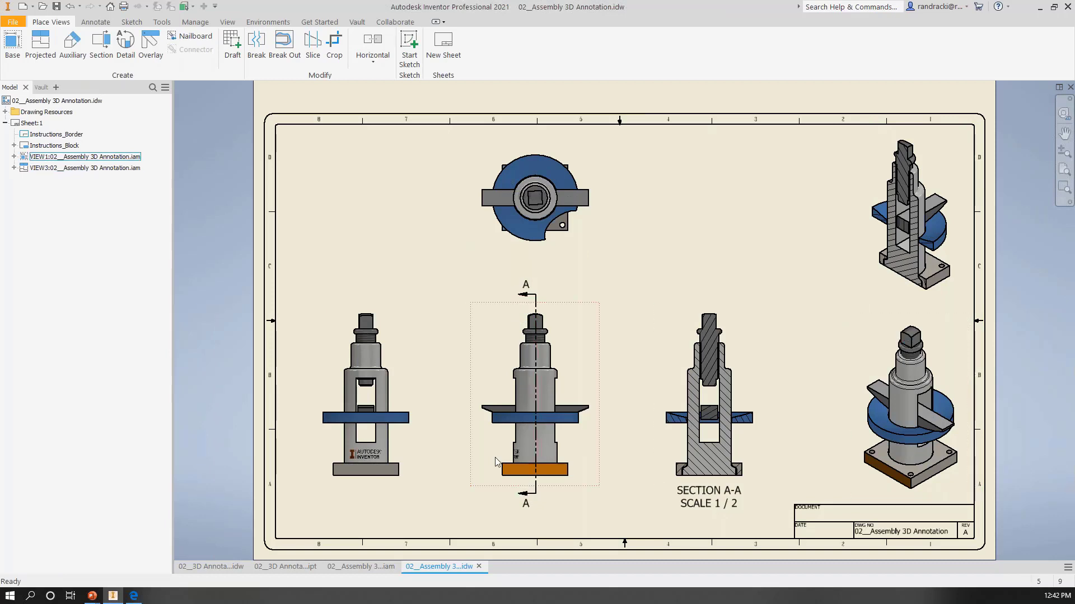
right_click(408, 358)
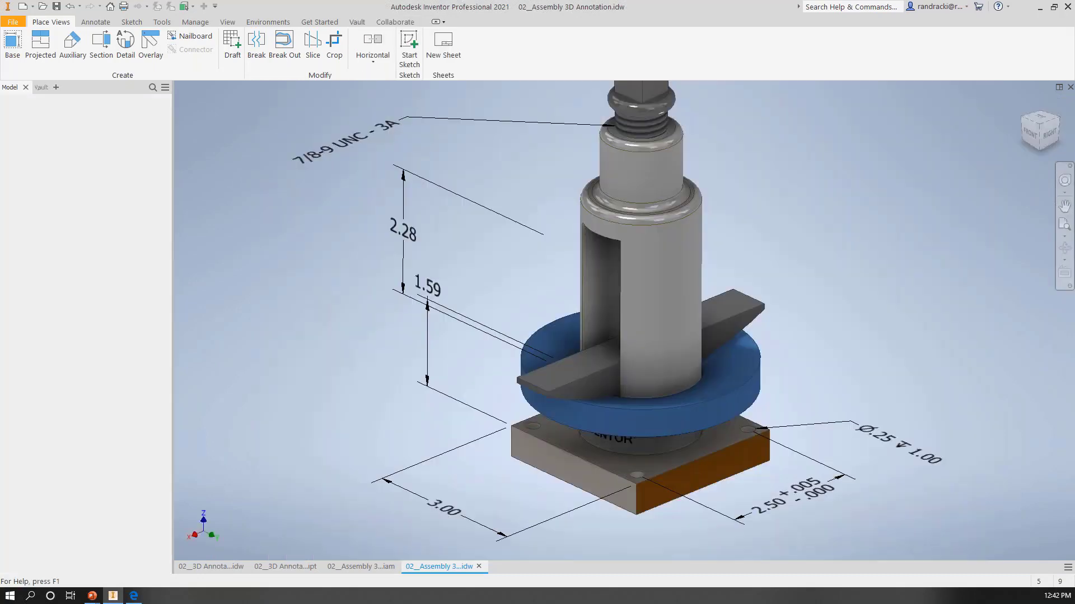
click(361, 566)
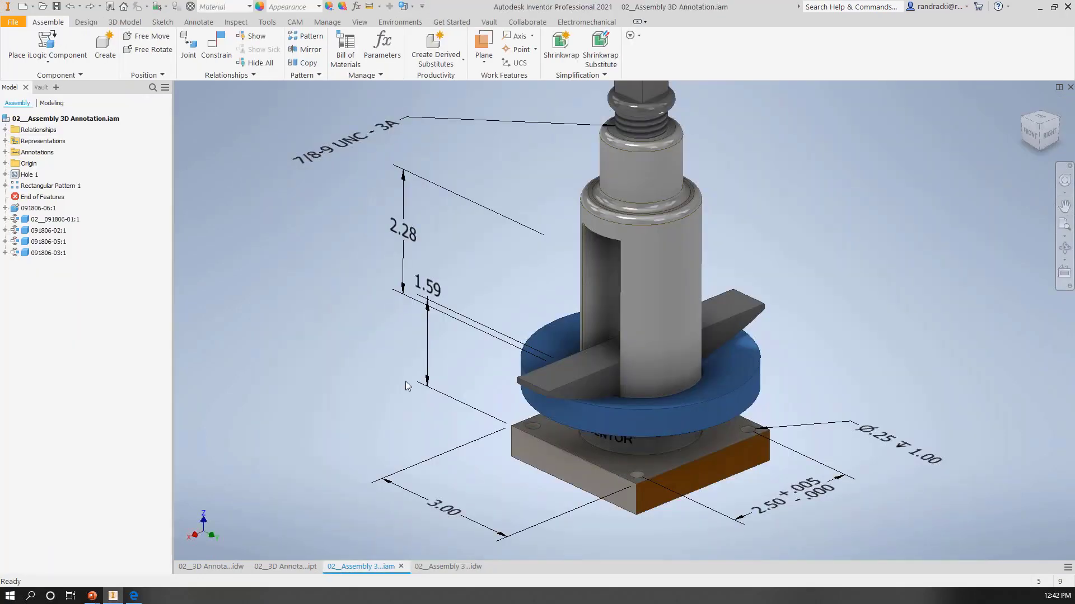
click(455, 567)
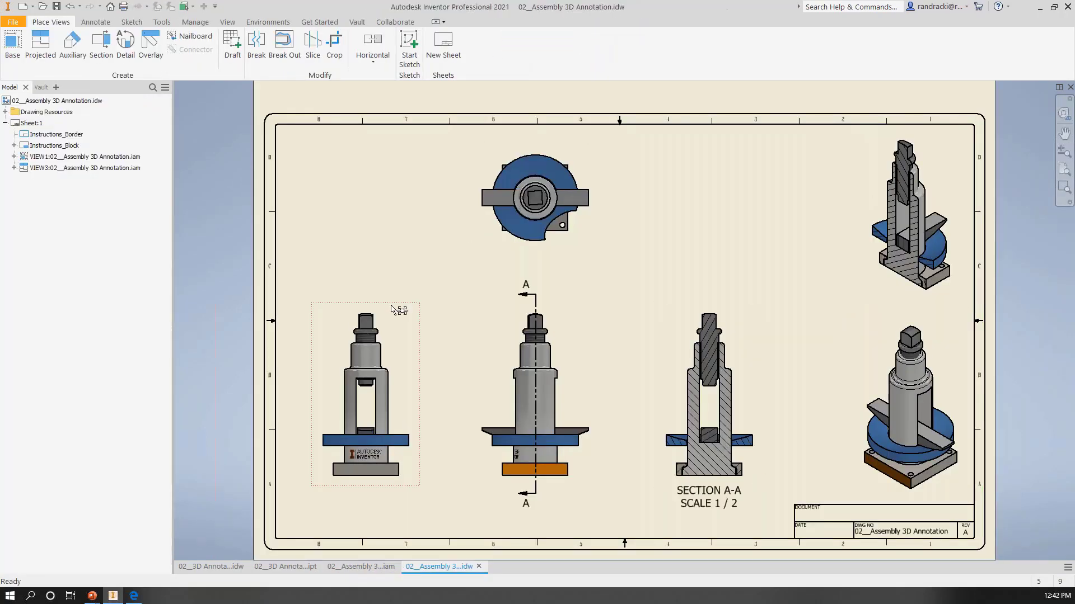
Step: Retrieve the 3D annotations of the Front design view into the leftmost drawing view with all annotation filters enabled
right_click(391, 316)
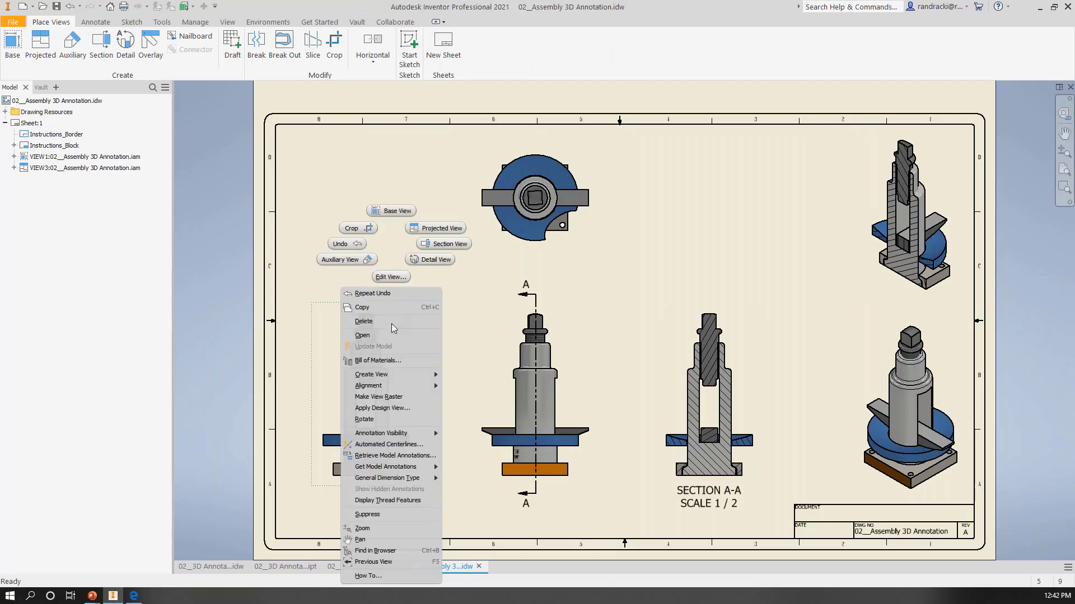
click(381, 455)
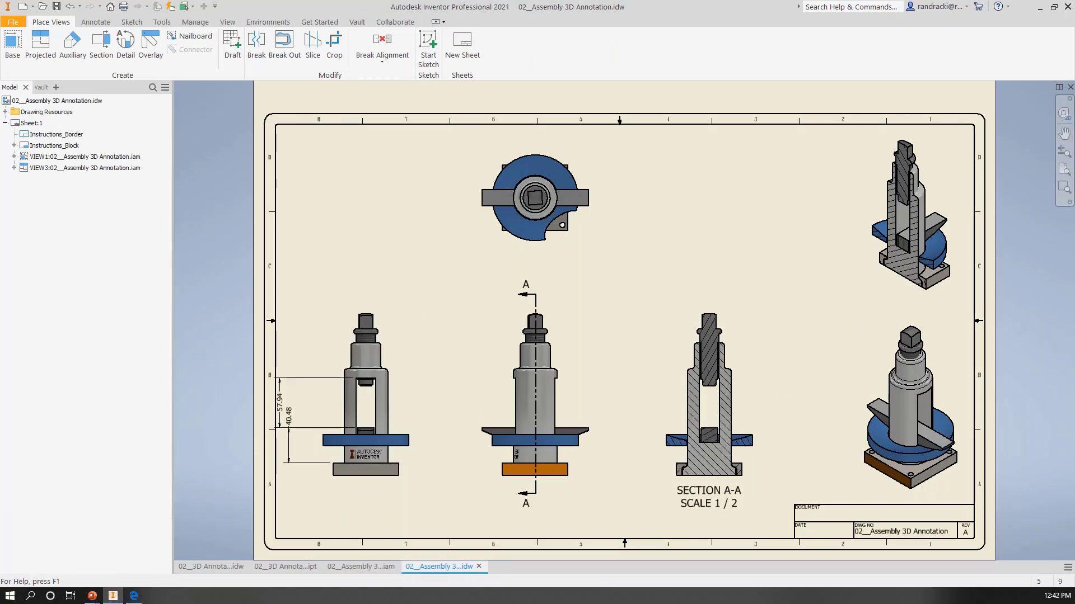
drag(1063, 197, 611, 199)
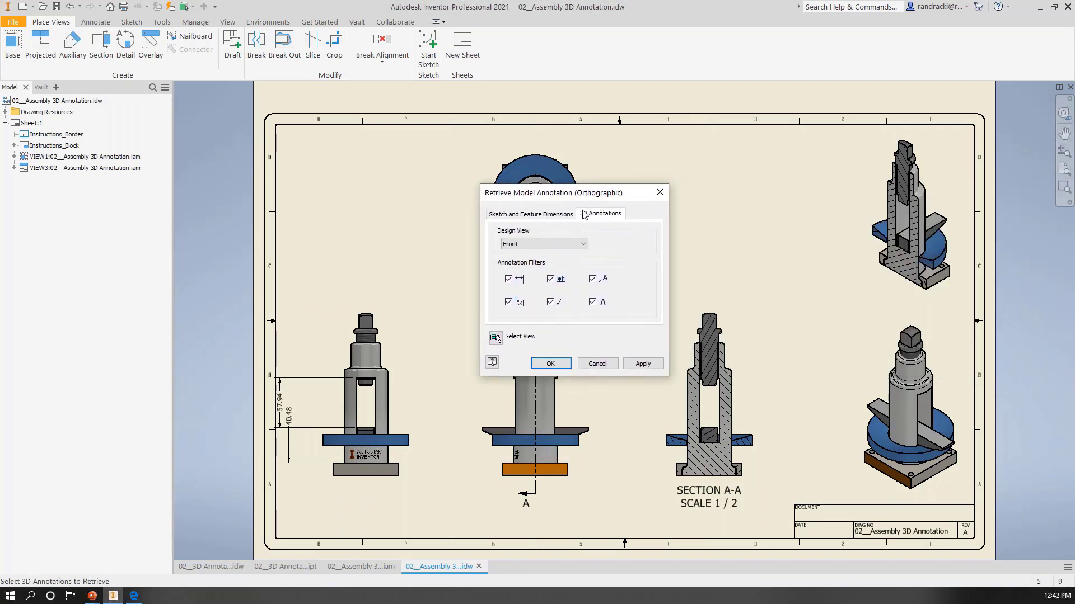
click(526, 215)
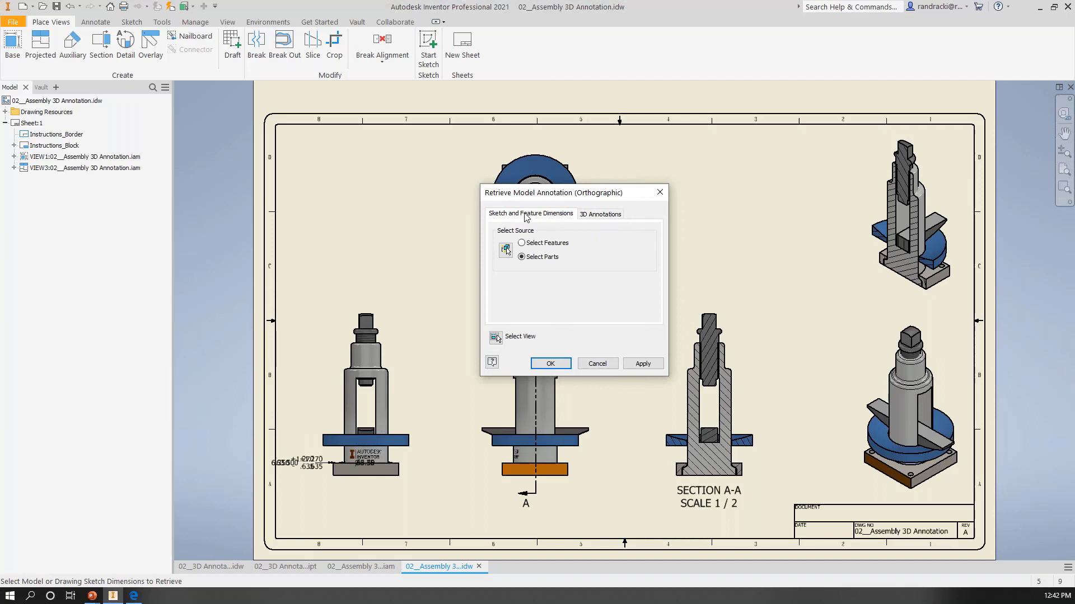
click(605, 217)
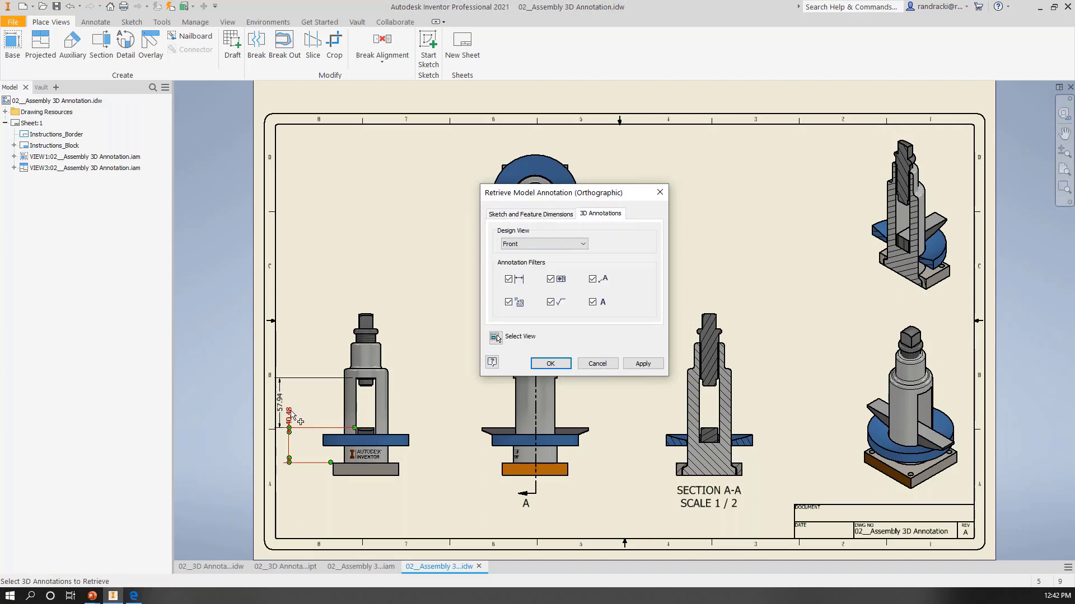
click(642, 363)
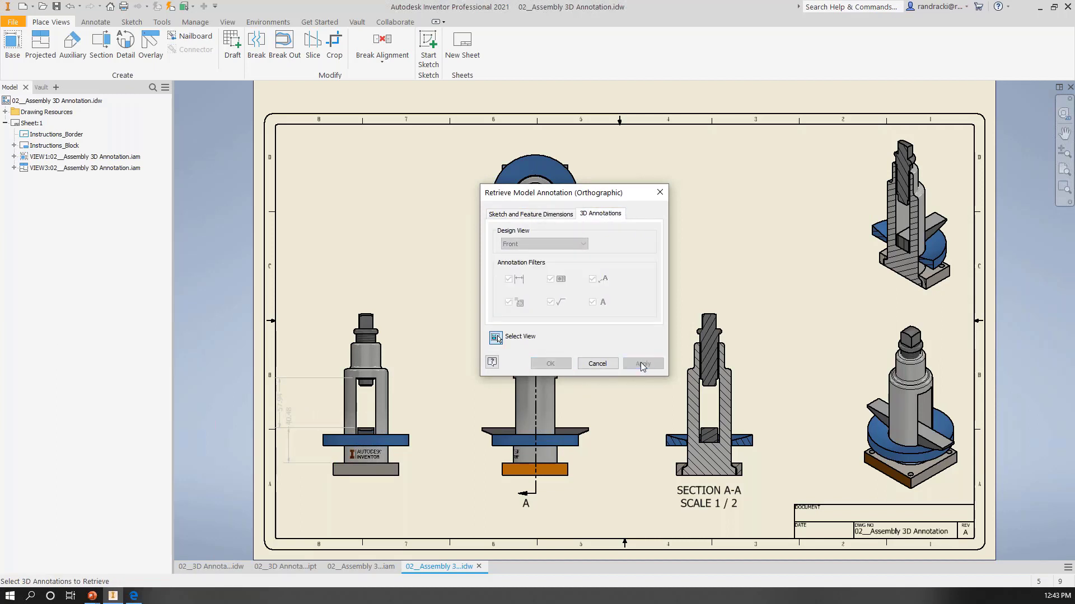
Step: Retrieve the 3D annotations of the Top design view into the top drawing view and finish retrieving
click(486, 158)
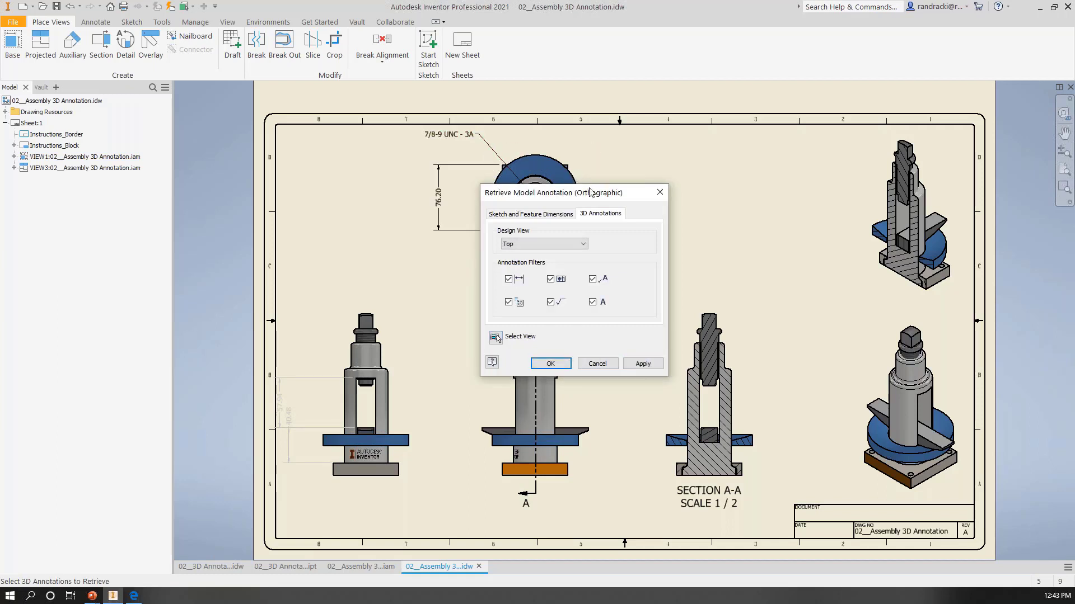
drag(605, 202, 798, 205)
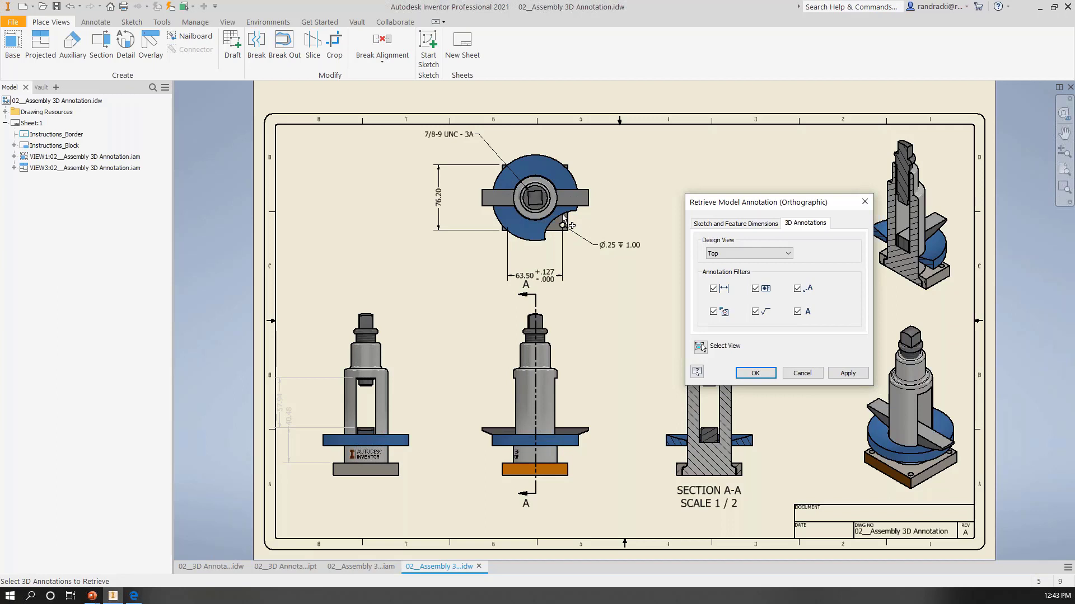
click(755, 374)
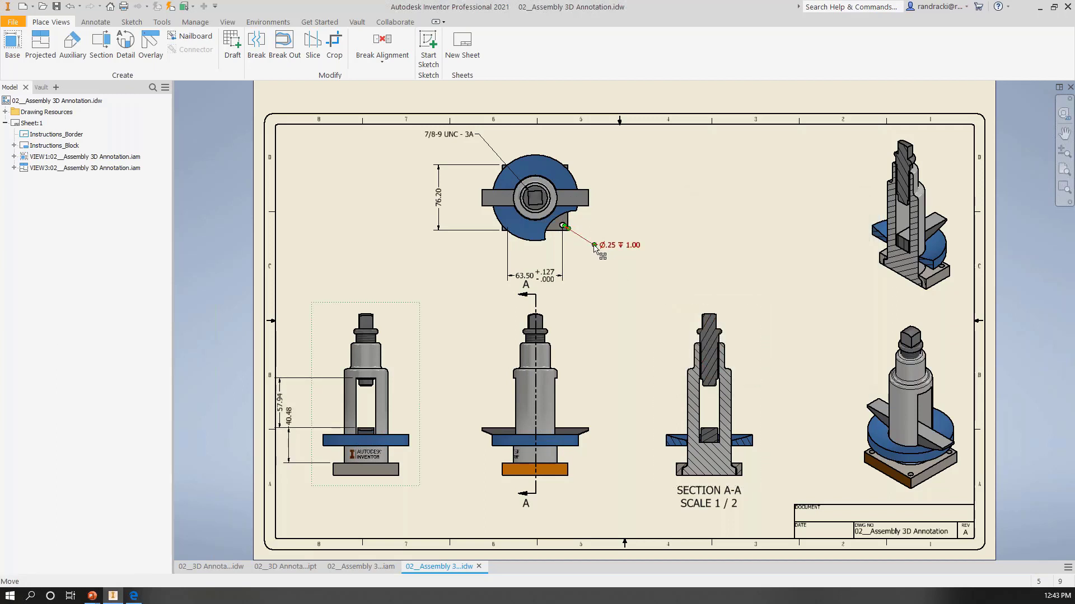
Step: Move the hole and thread notes closer to the top view and rearrange the two vertical dimensions beside the leftmost view
drag(595, 248, 577, 247)
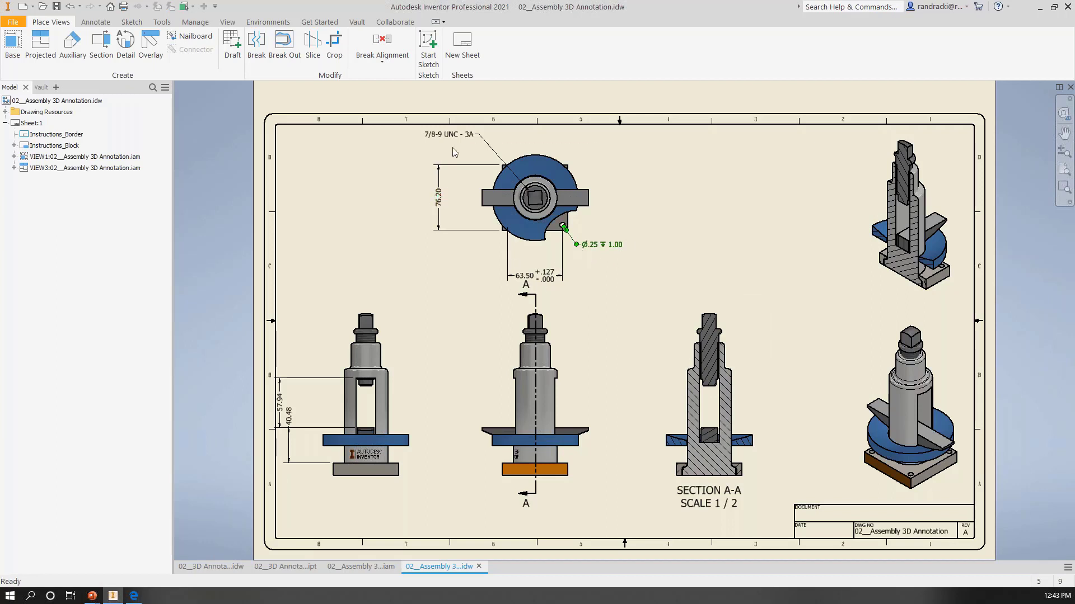
drag(479, 136, 490, 146)
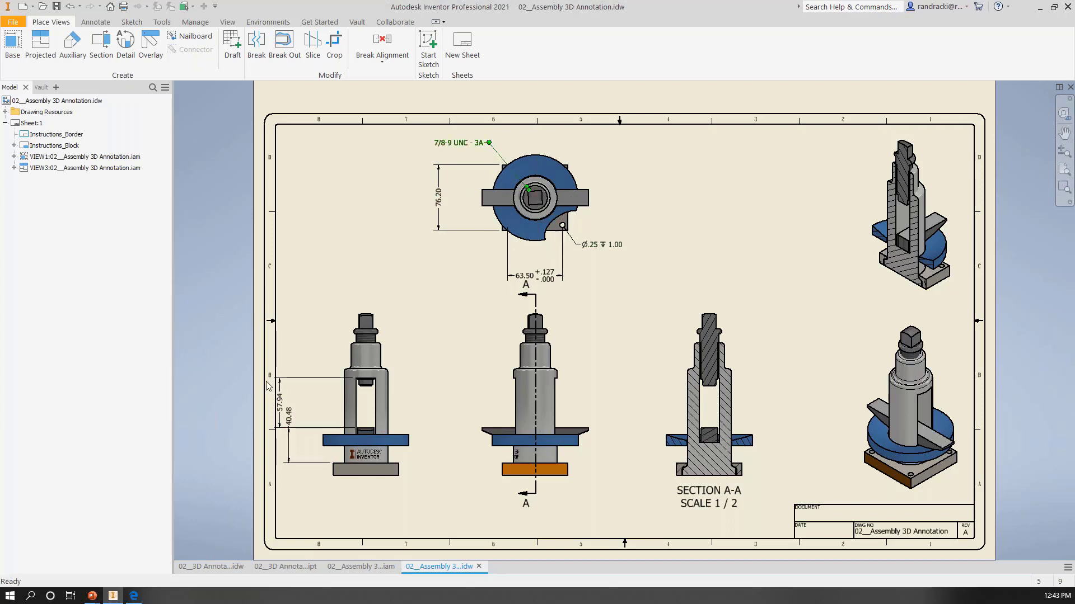
drag(281, 394, 322, 492)
drag(311, 402, 302, 404)
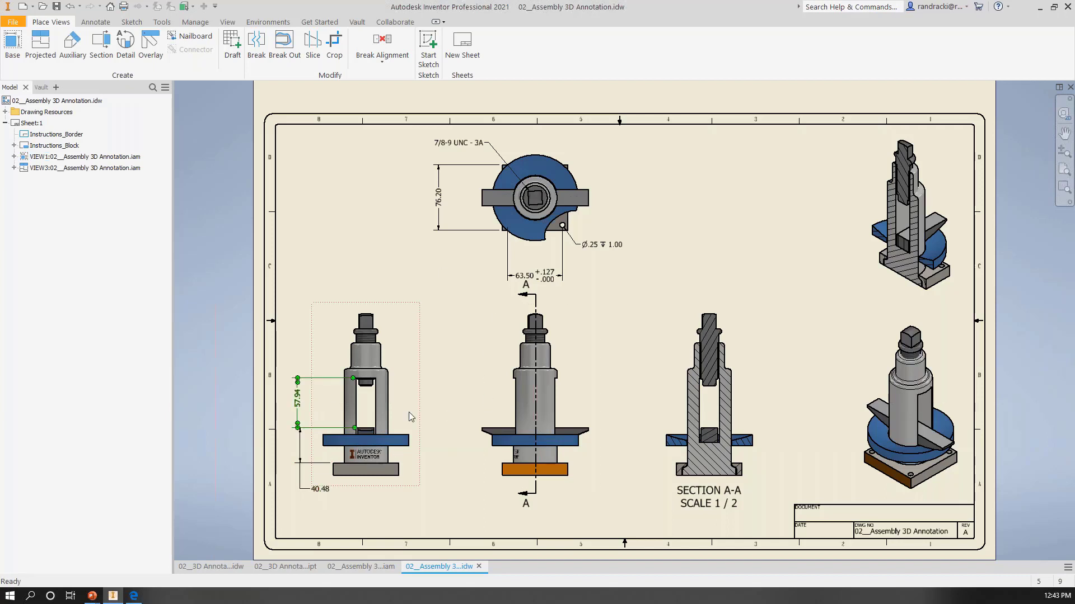
Step: In the assembly, slide the blue ring with its crossbar up the column and append "MAX CLR." to the crossbar height dimension
click(361, 566)
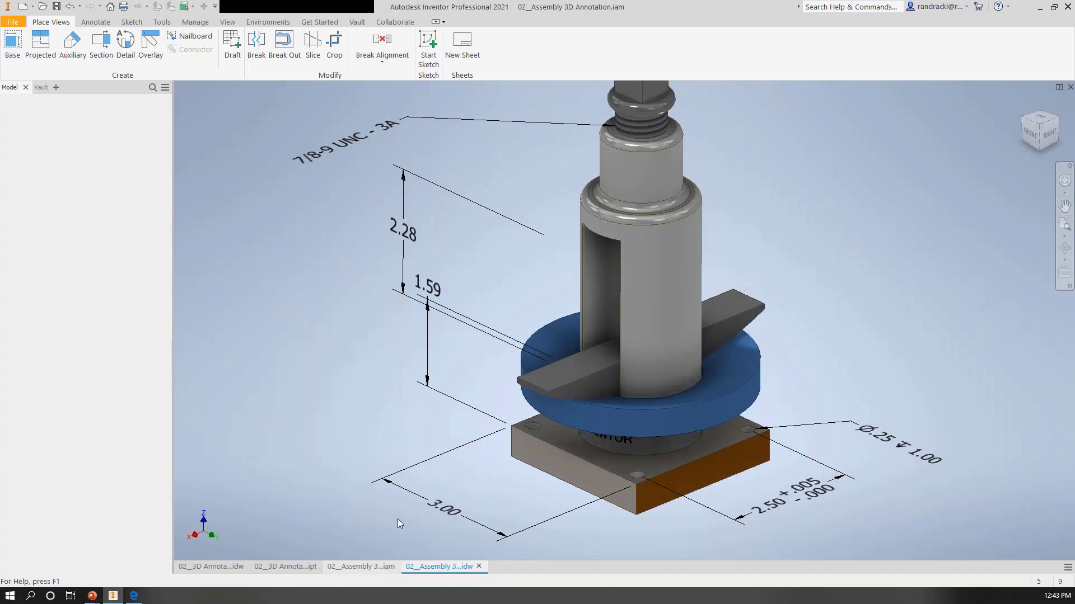
drag(625, 414, 616, 282)
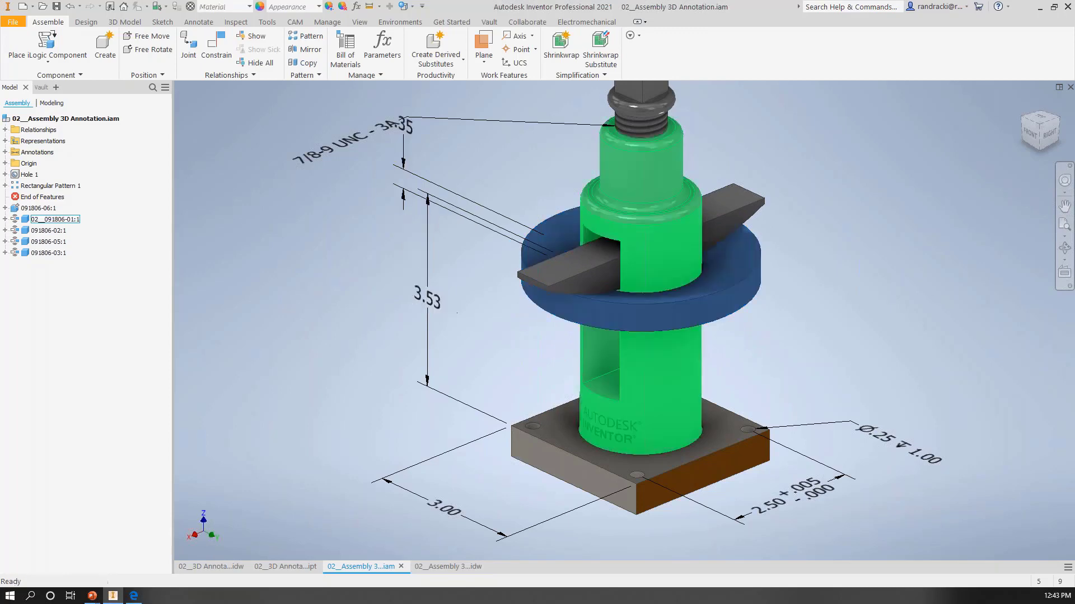
right_click(445, 295)
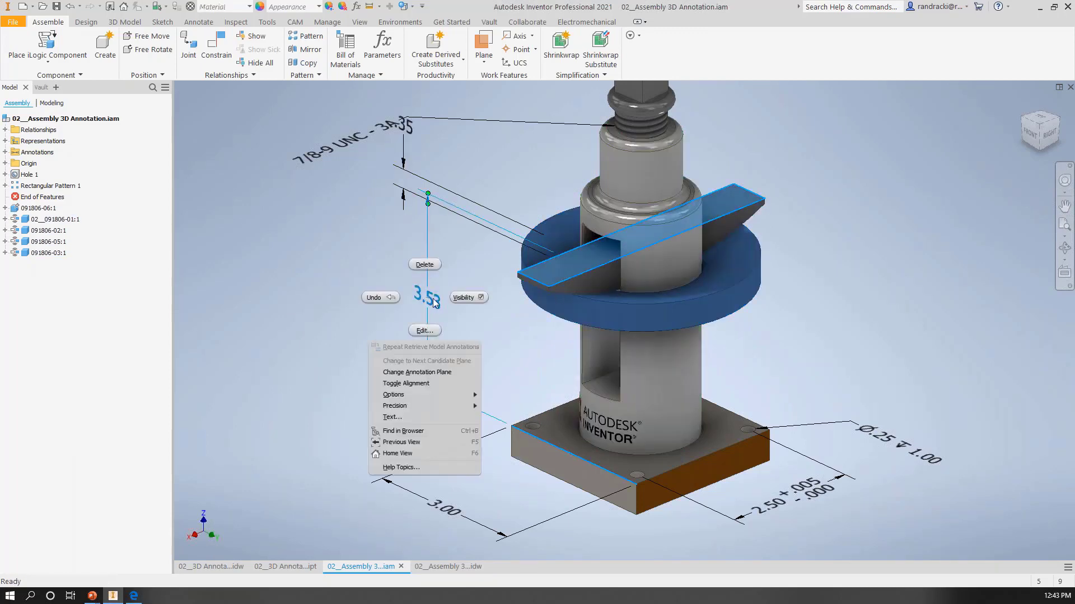
click(424, 330)
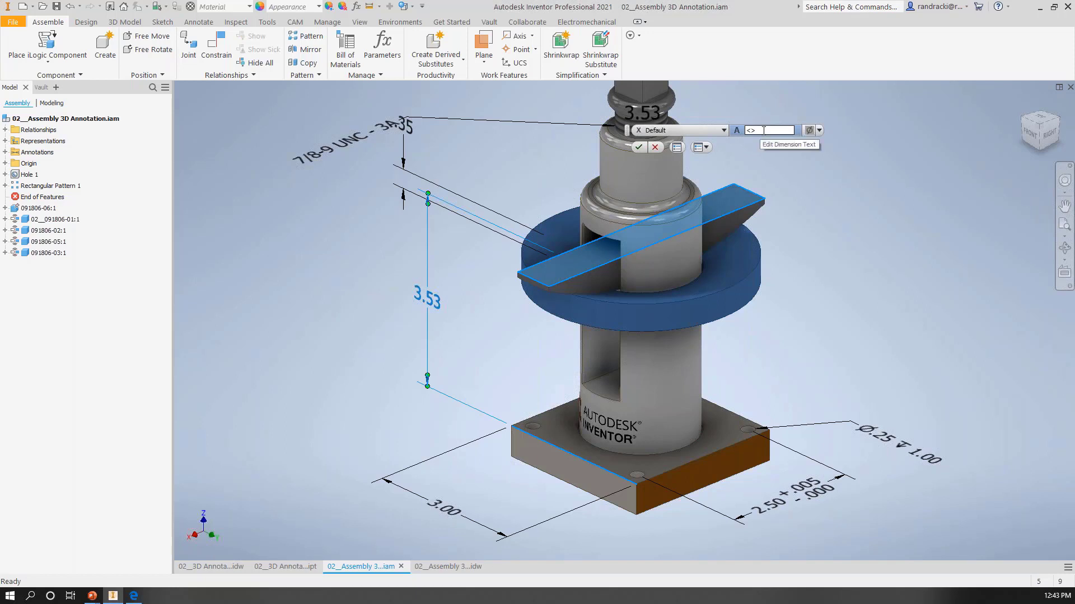
text(MAX CLR.)
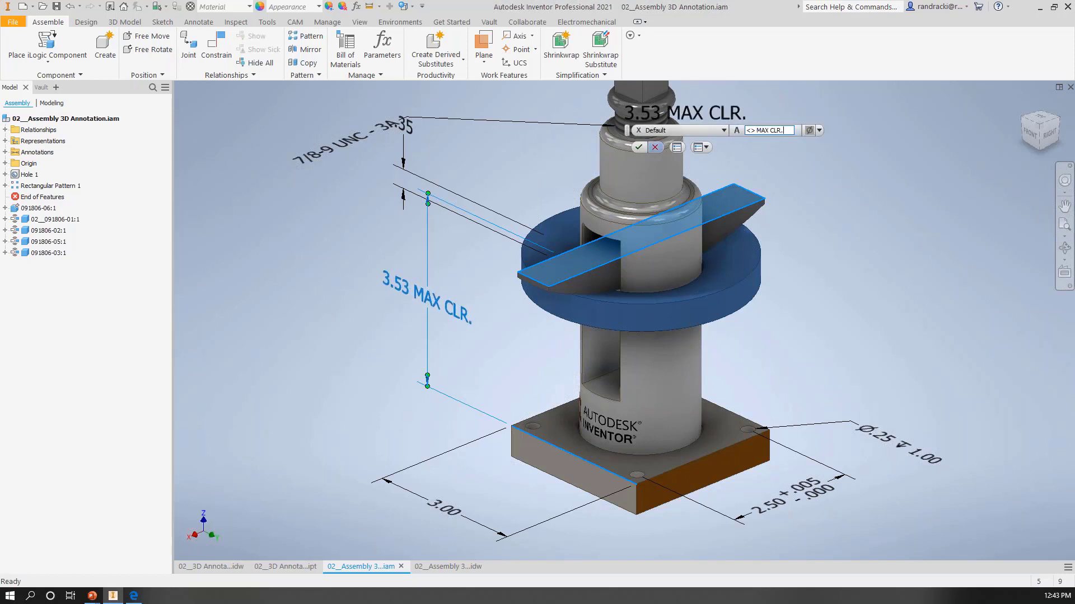
click(638, 147)
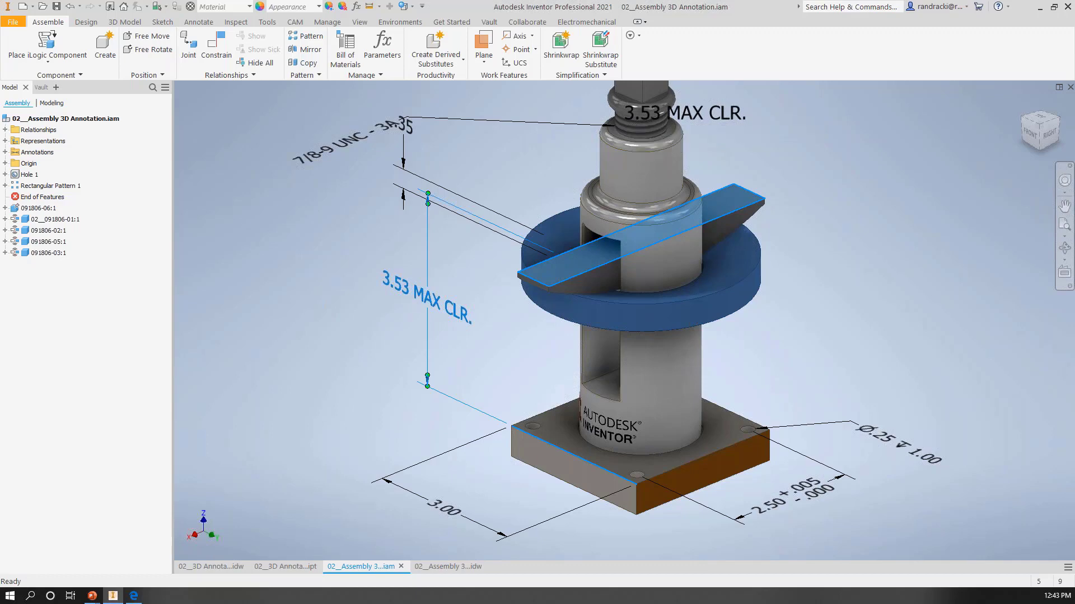
Step: Return to the assembly drawing and separate the leftmost view's overlapping dimensions, moving the MAX CLR. dimension outward and the slot-gap text above it
click(455, 569)
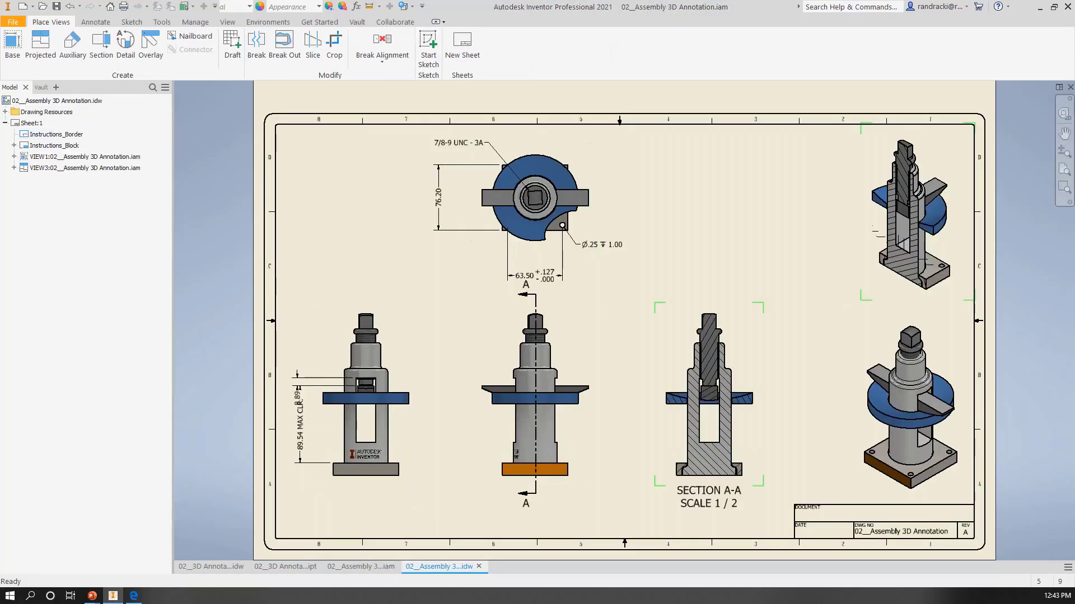
drag(291, 418, 316, 360)
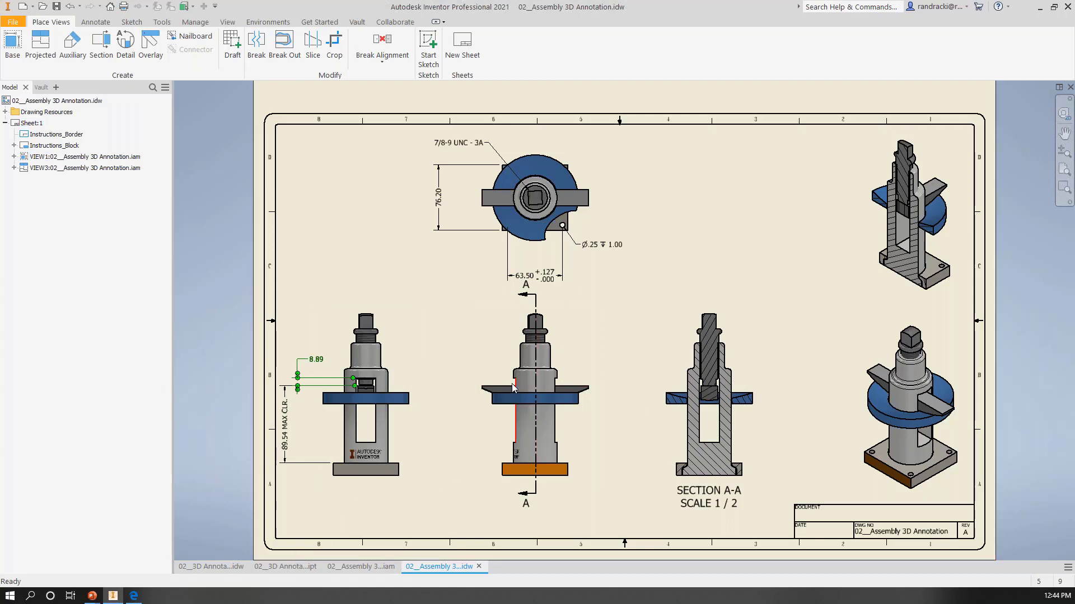
Step: Switch to the 02__3D Annotations part, inspect its Tolerance Advisor, and return to the model tree
click(291, 567)
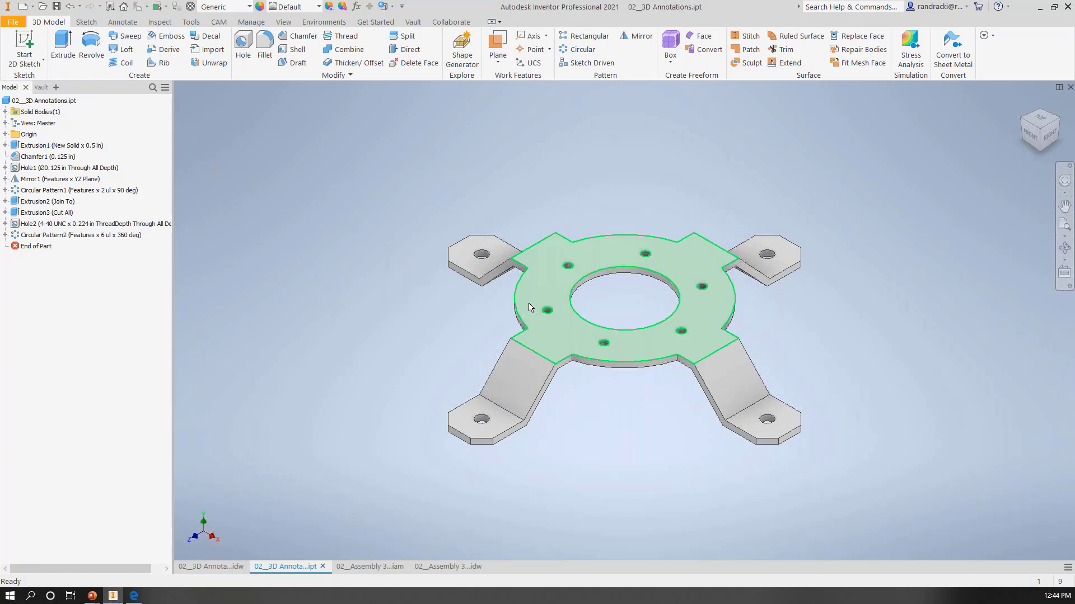
click(124, 22)
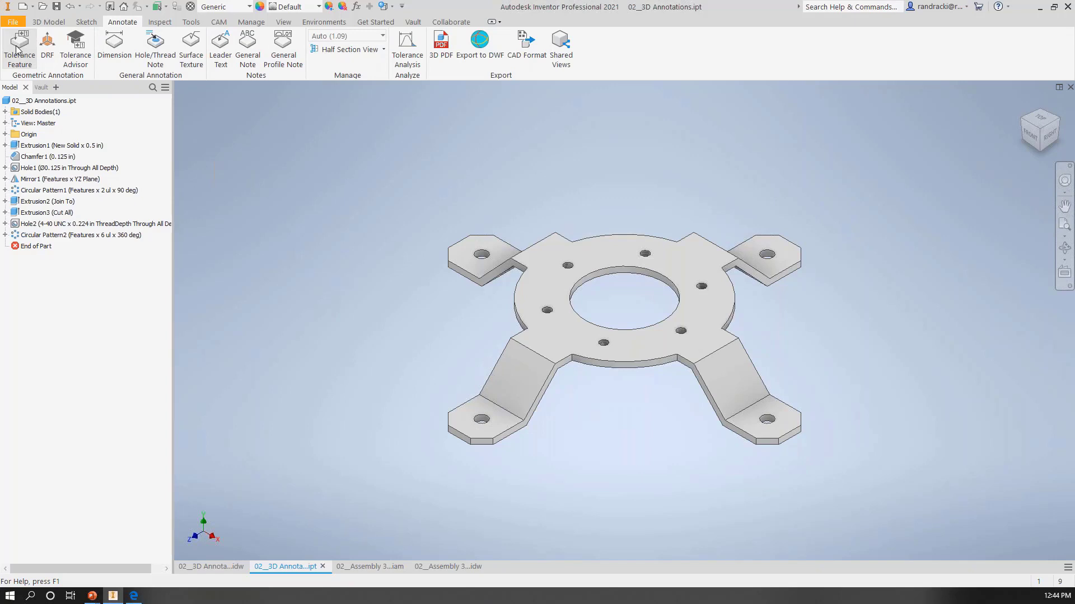
click(75, 44)
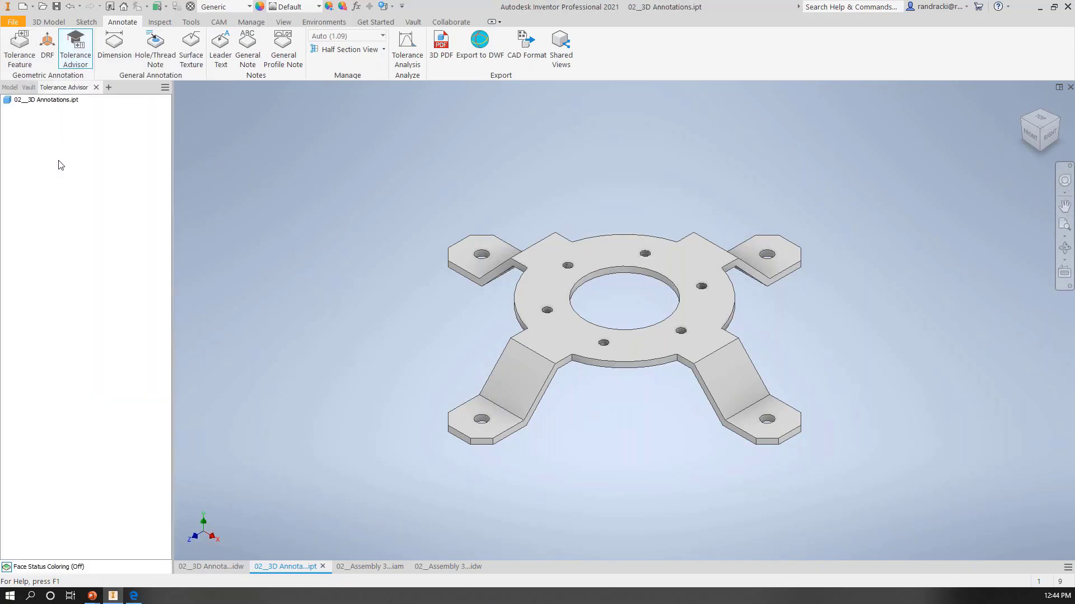
click(10, 88)
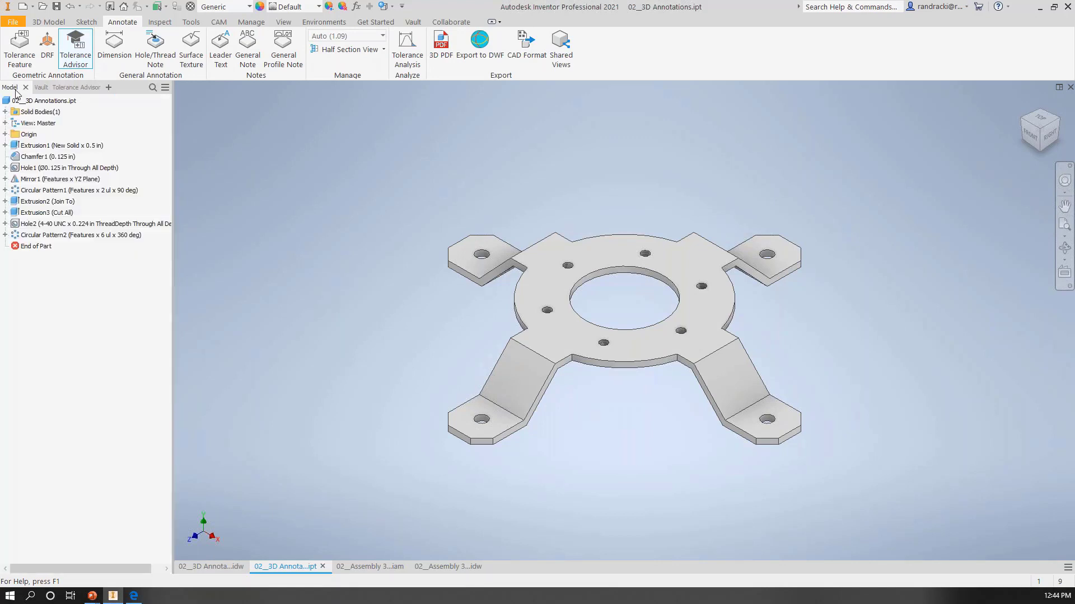
Step: In the assembly, expand the Annotations folder, select all its annotations, and examine the options available for them and for the folder
click(382, 567)
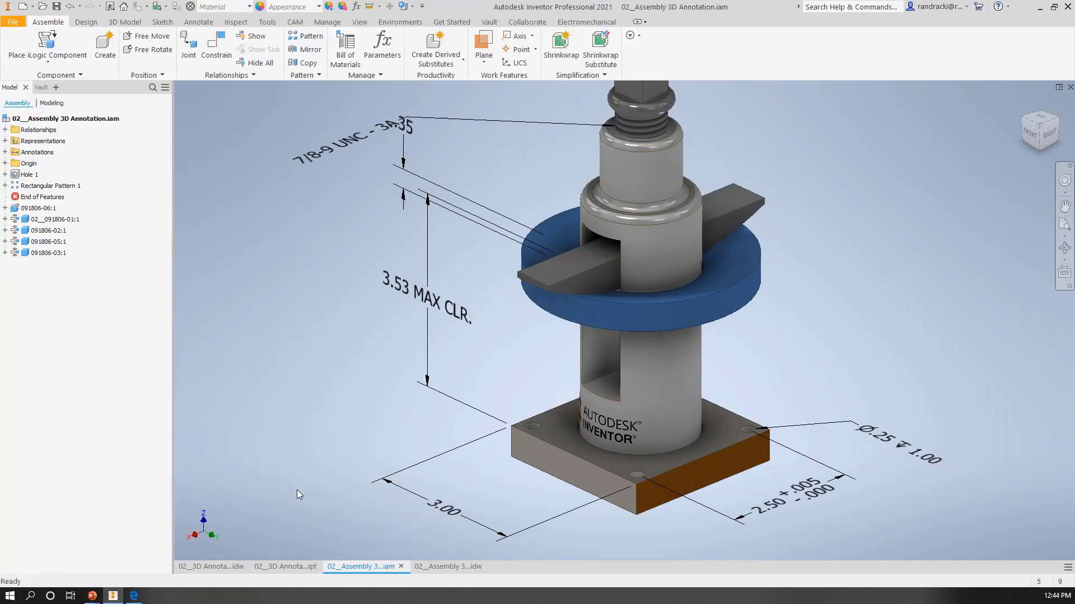
click(5, 152)
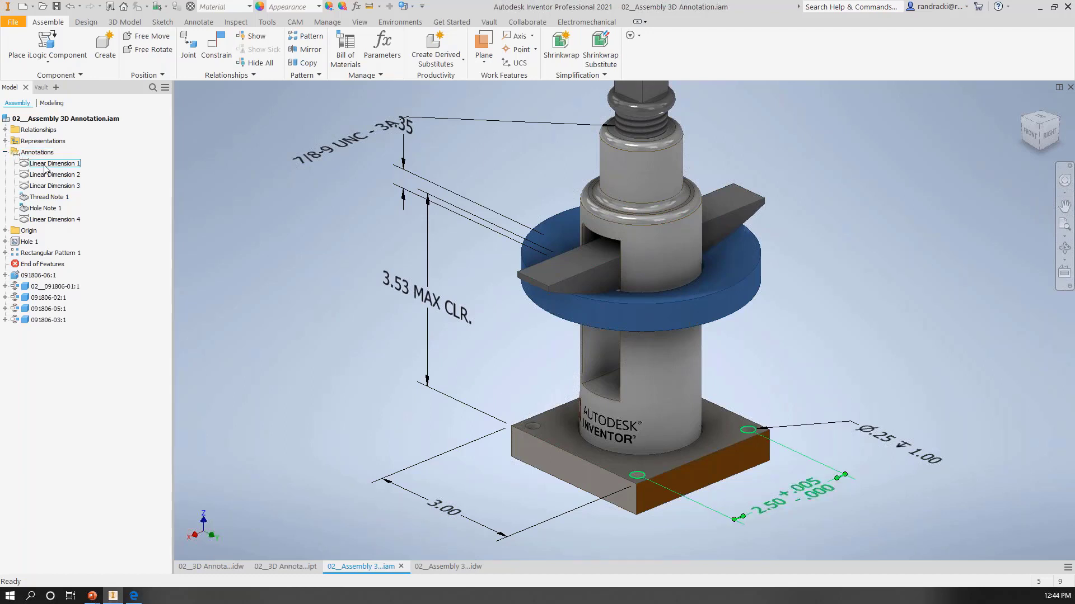
click(54, 219)
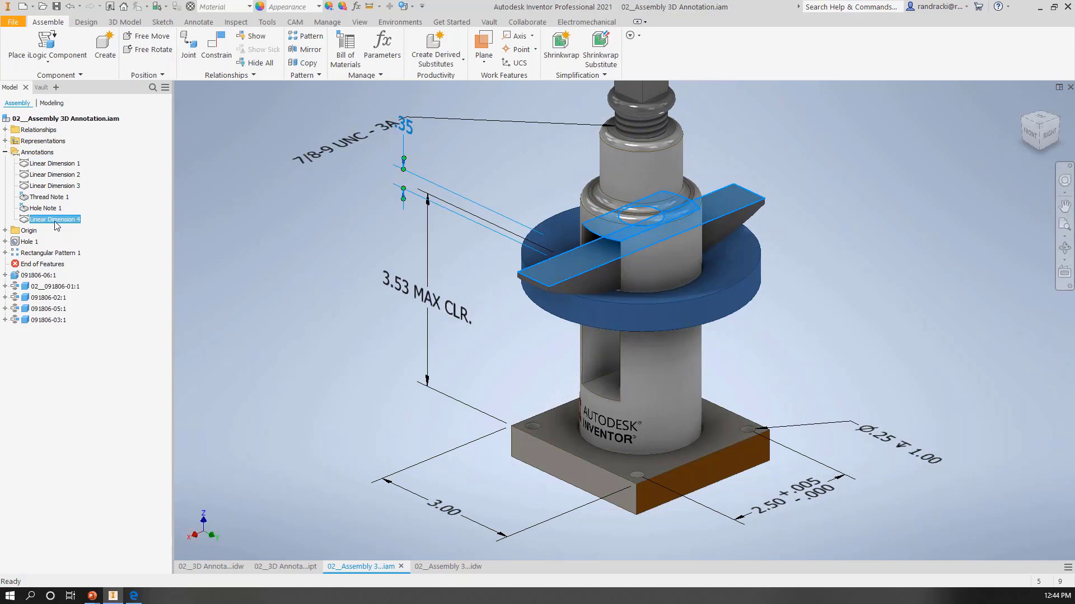
shift+click(60, 164)
right_click(56, 162)
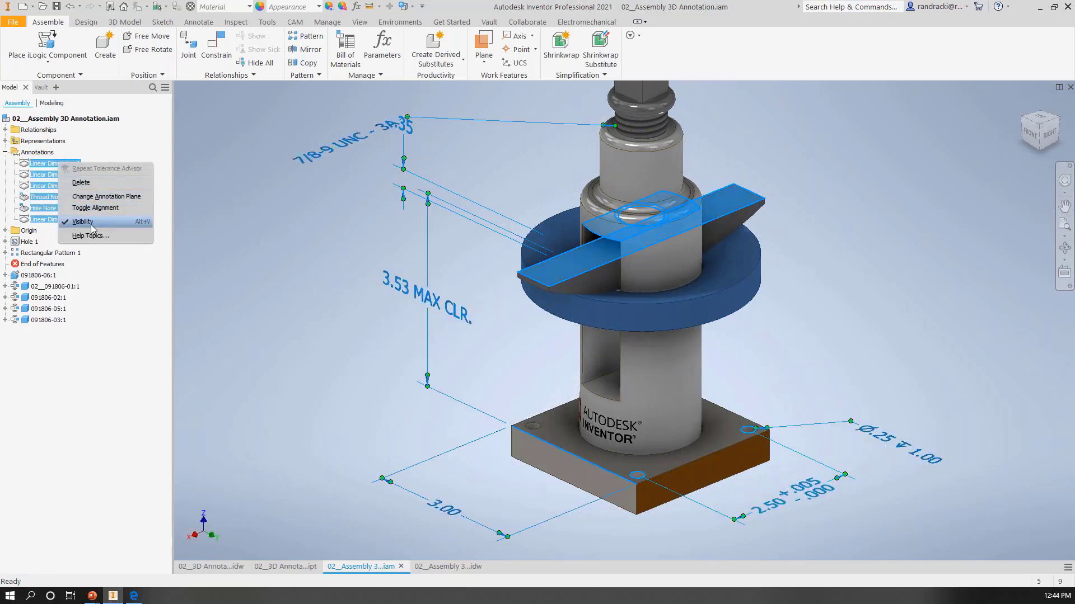
click(44, 153)
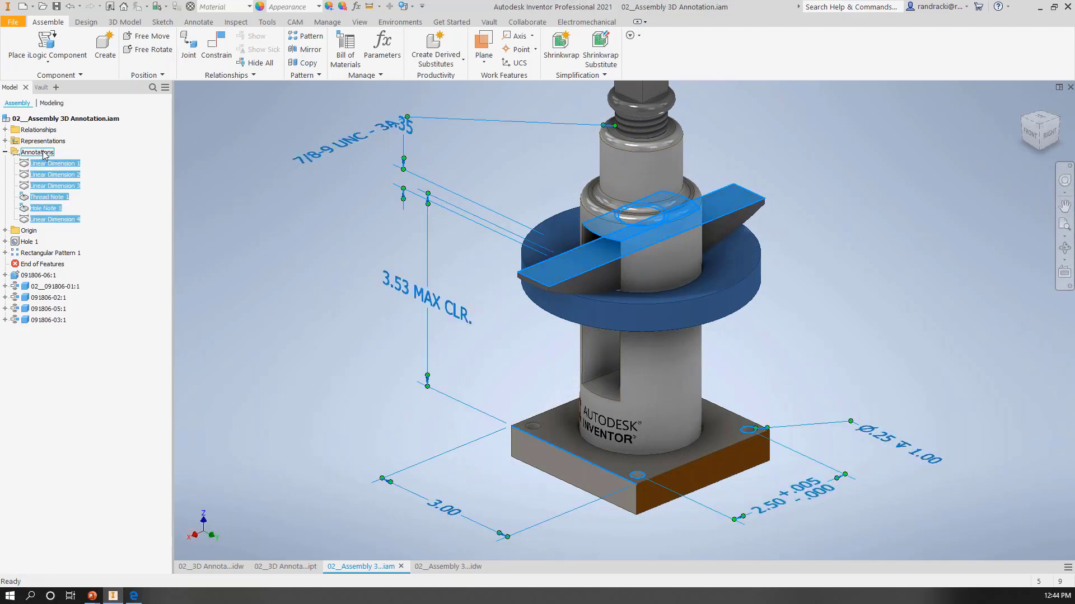
click(44, 155)
right_click(45, 155)
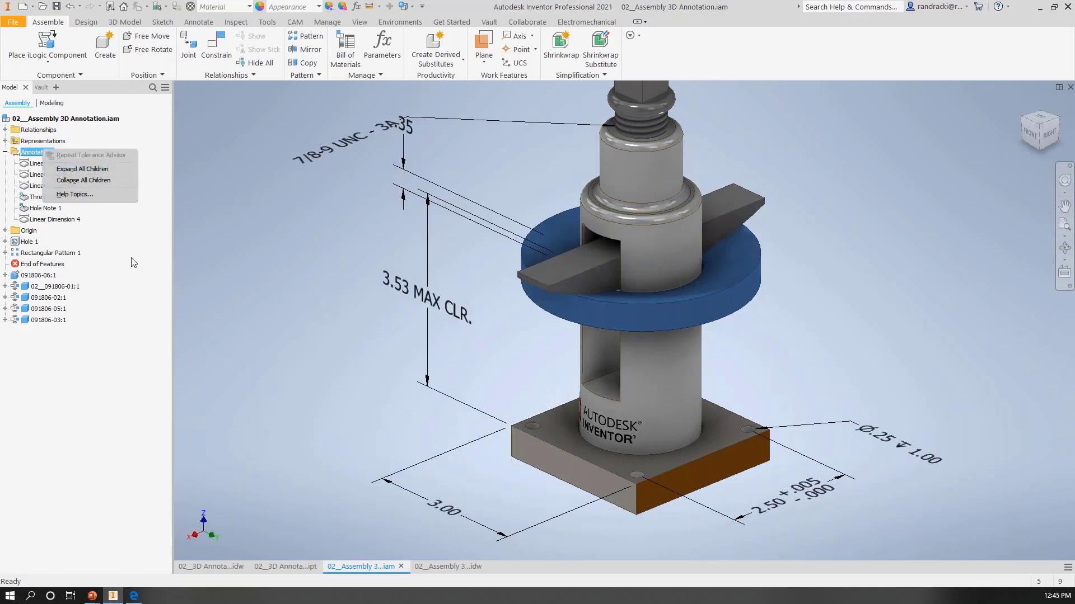
click(230, 310)
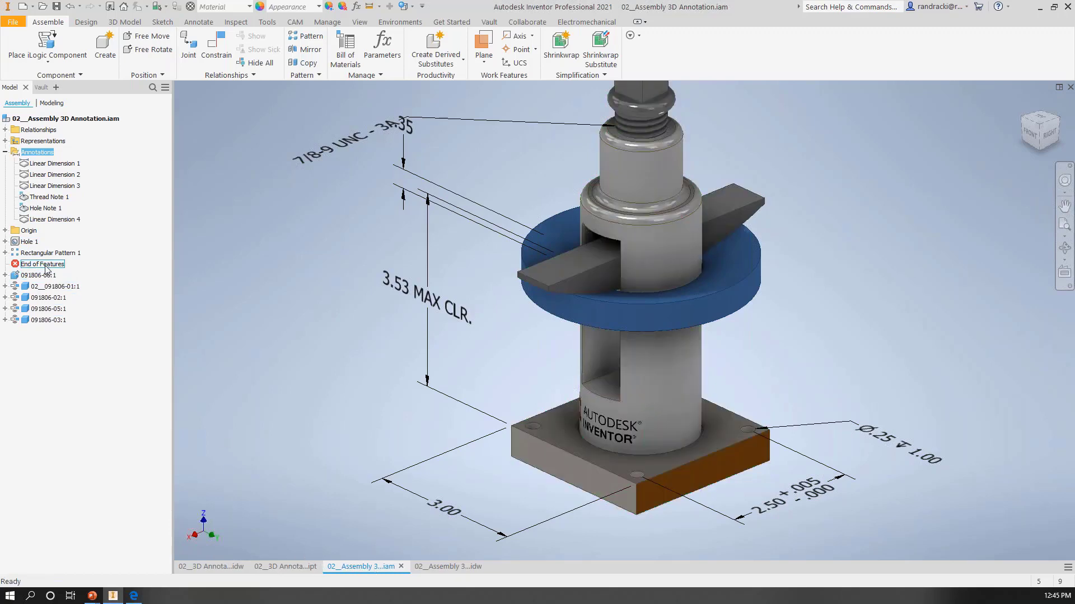
Step: In the 02__3D Annotations part, dimension the rear-left mounting tab's width and move the dimension text outside the extension lines
click(5, 152)
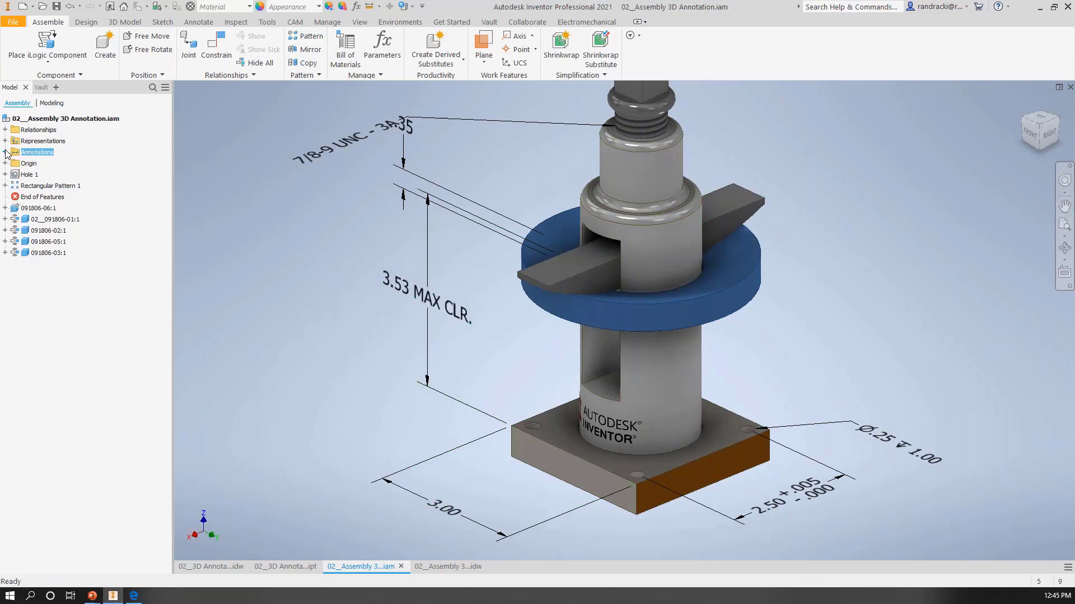
click(277, 566)
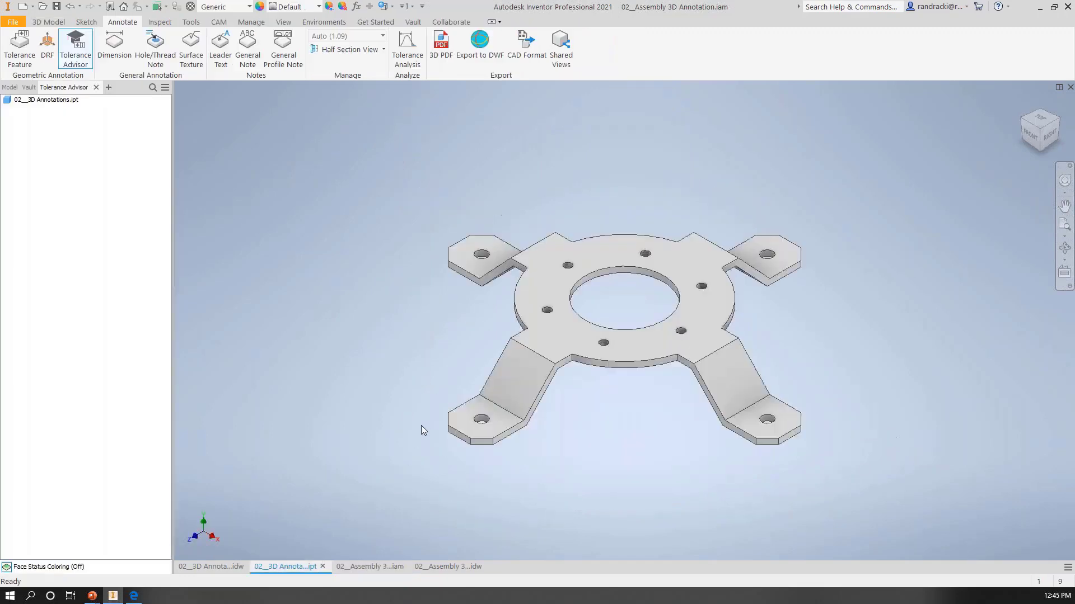
click(115, 45)
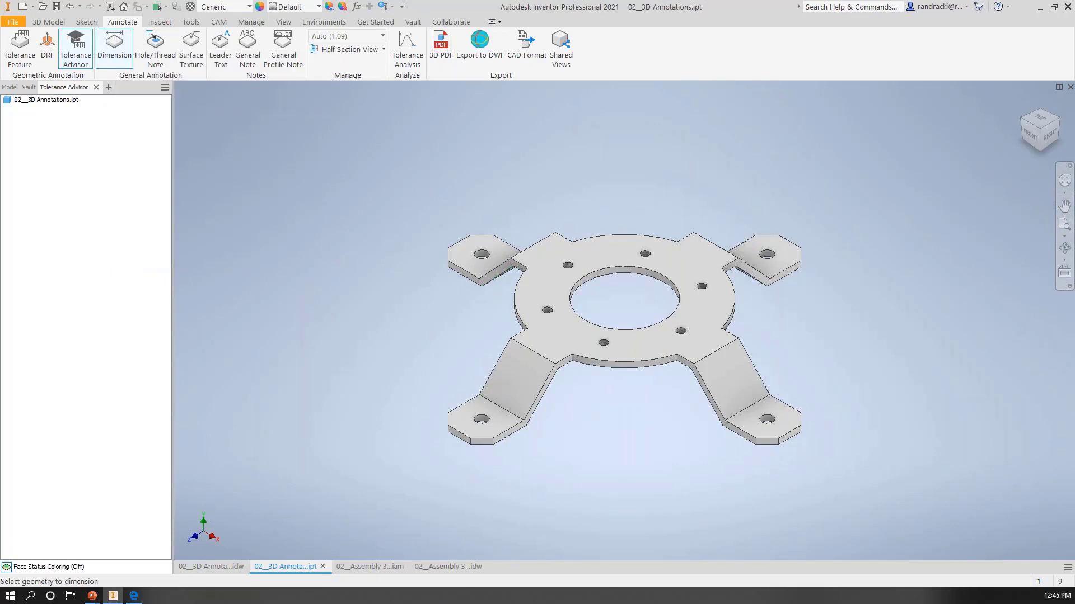
click(461, 273)
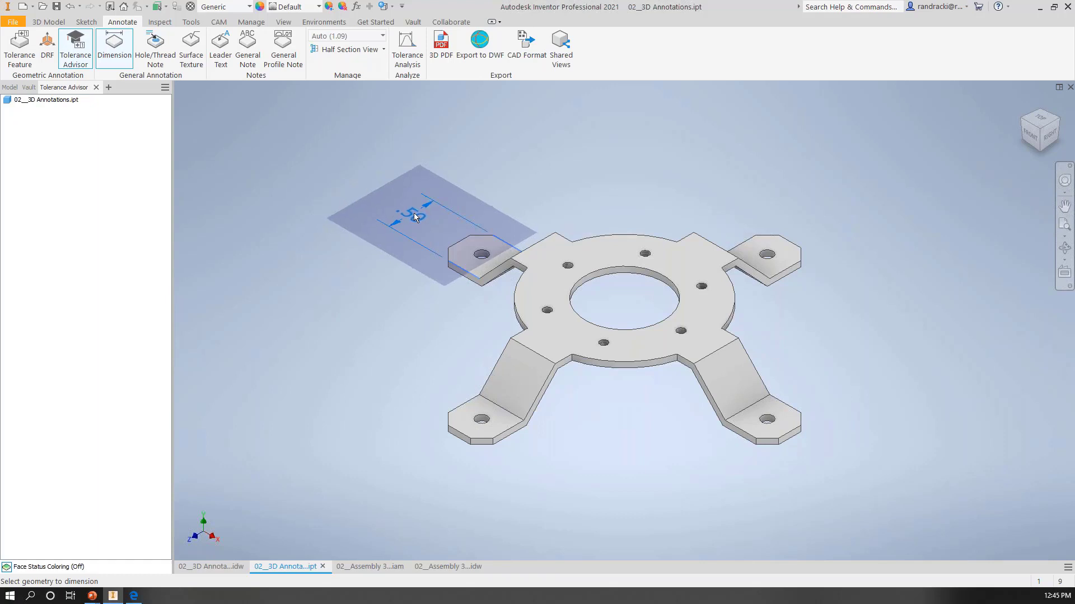
click(409, 212)
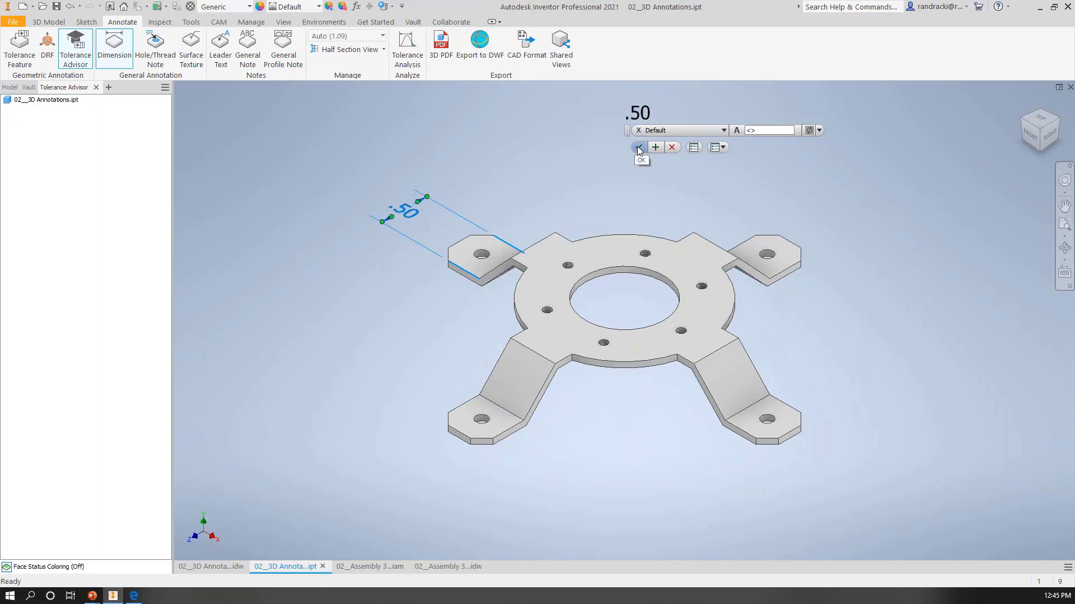
click(719, 130)
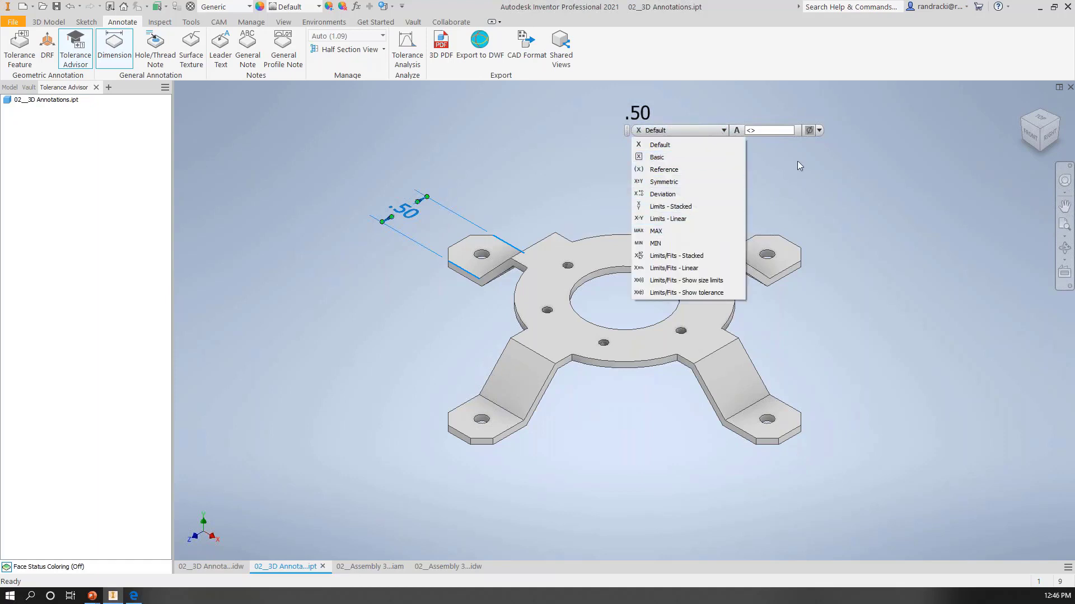
click(814, 213)
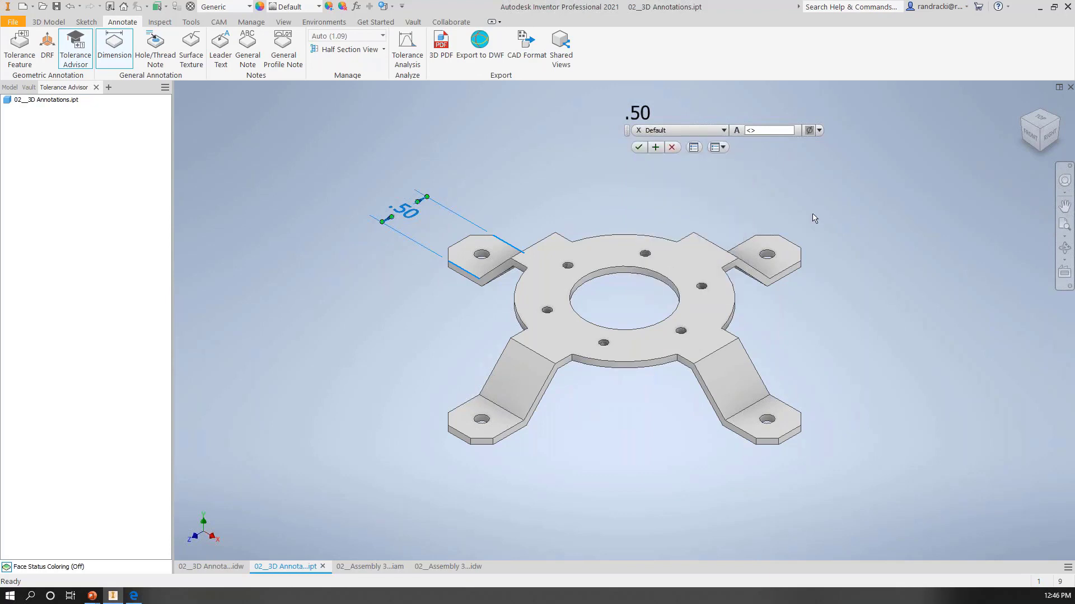
click(637, 147)
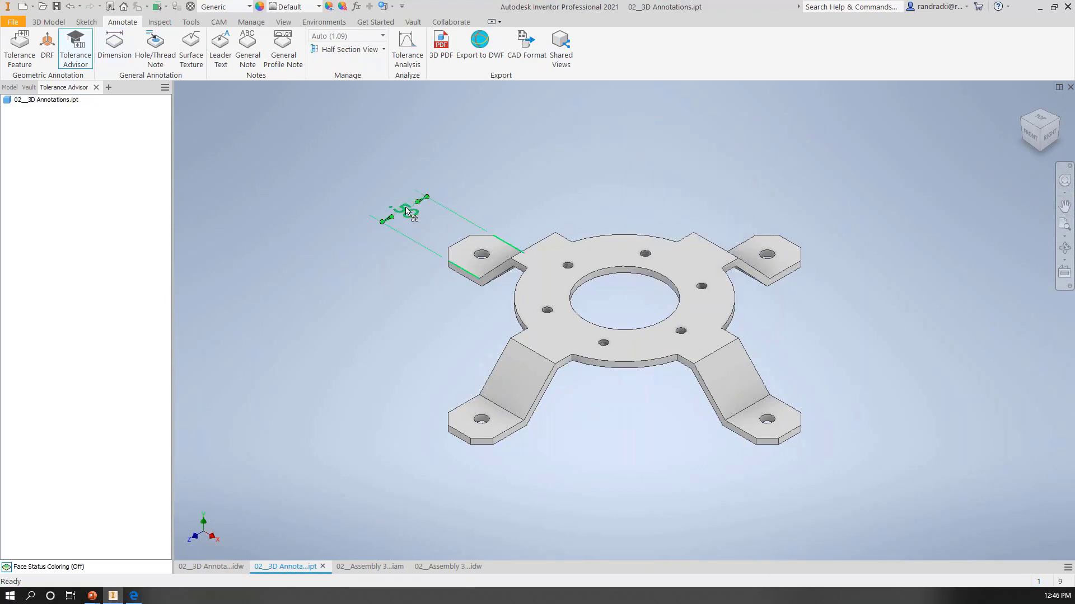
mouse_move(423, 209)
mouse_down()
mouse_move(462, 178)
mouse_move(444, 175)
mouse_up()
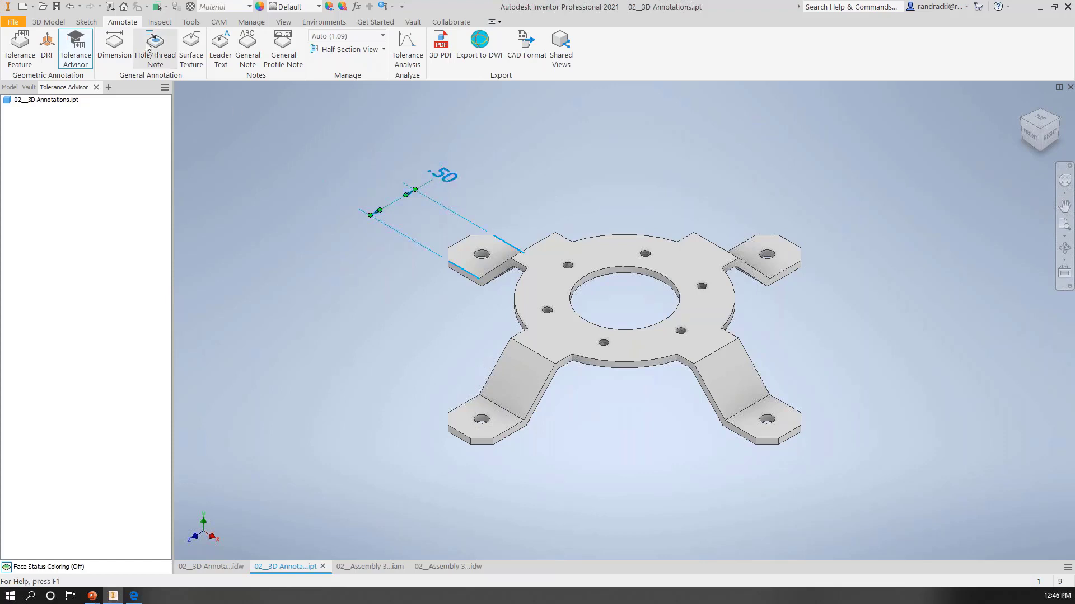
Step: Dimension the bracket's full length between the outer tab edges, append "OVERALL" to the text, and set its tolerance type to Basic
click(115, 46)
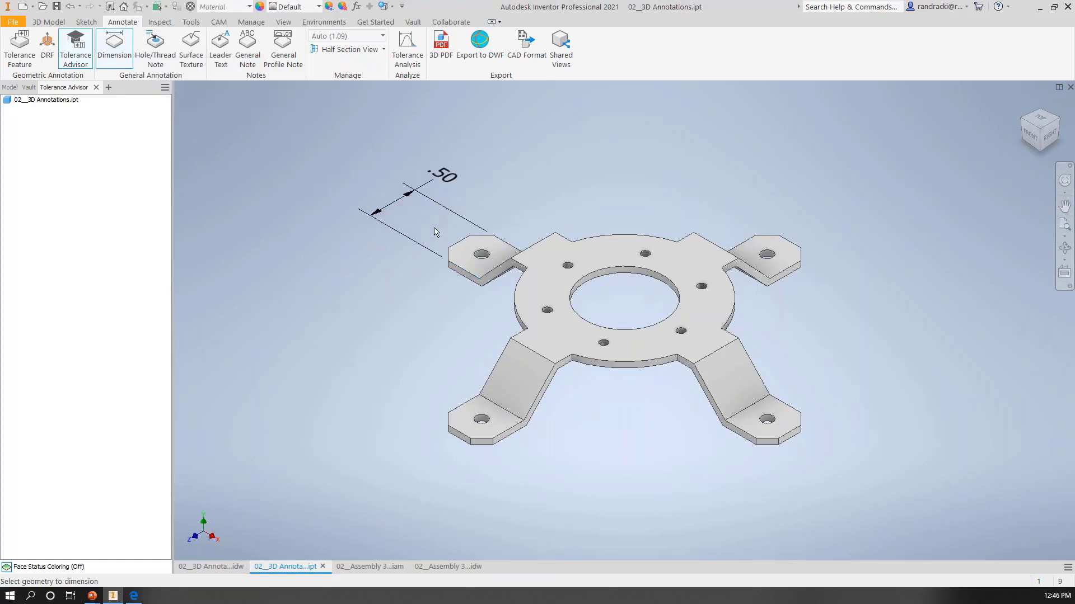
click(456, 240)
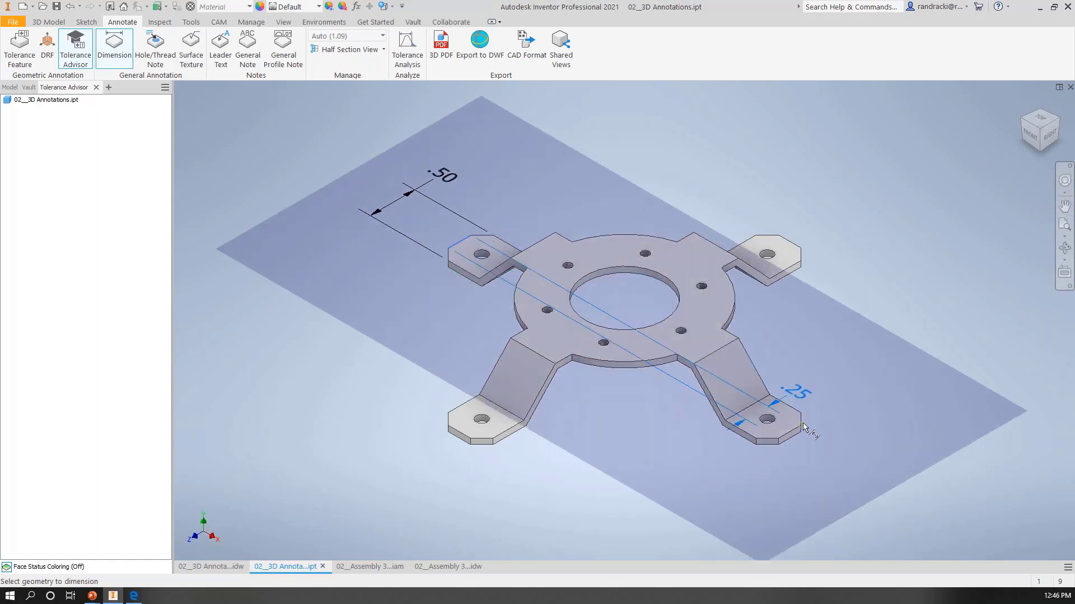
click(800, 429)
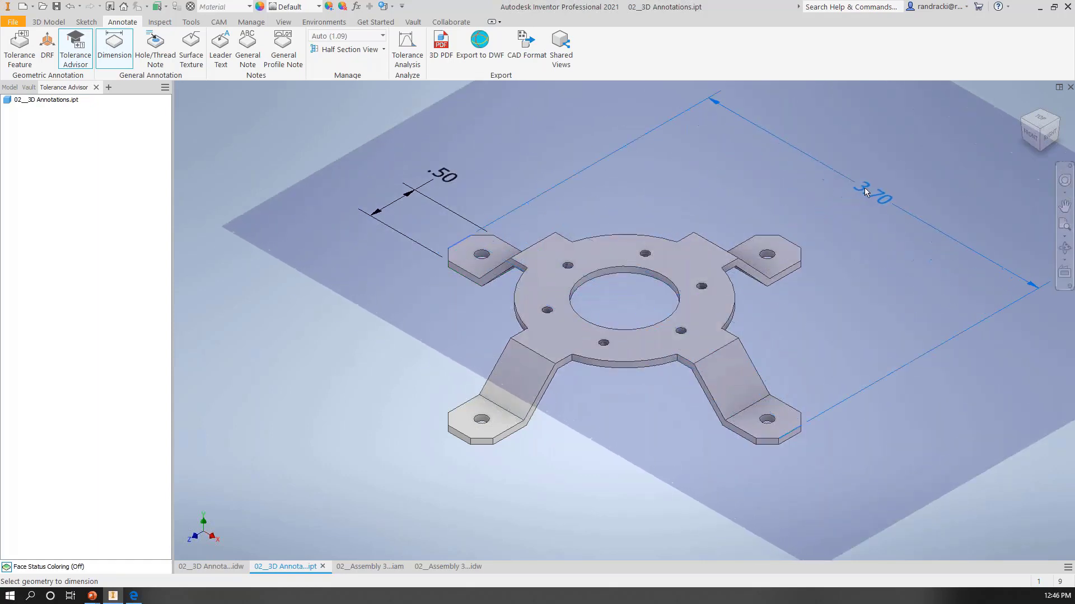
click(875, 187)
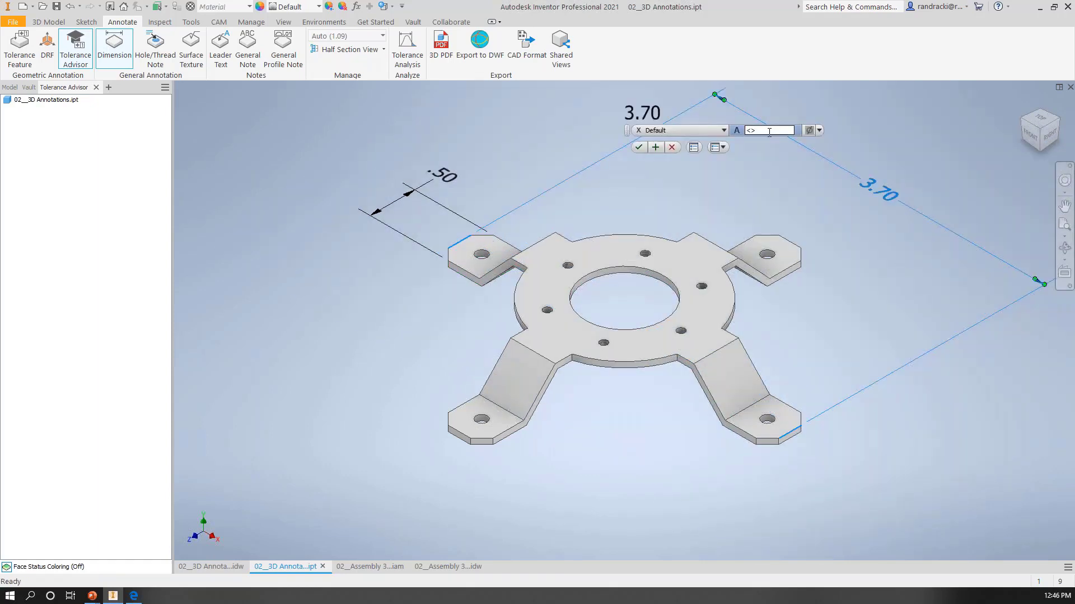
text(O)
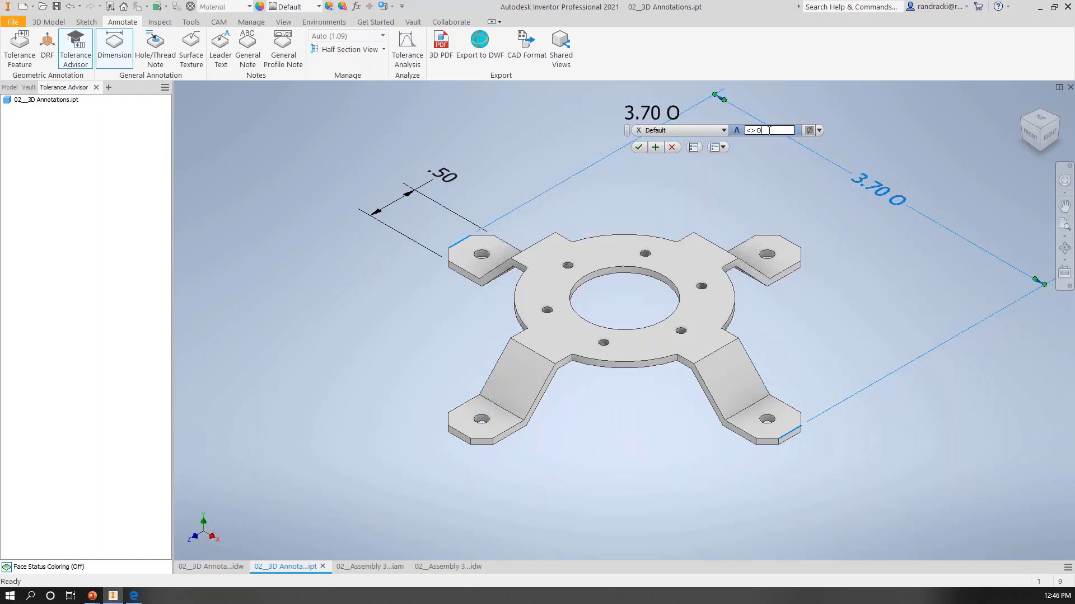
text(VERALL)
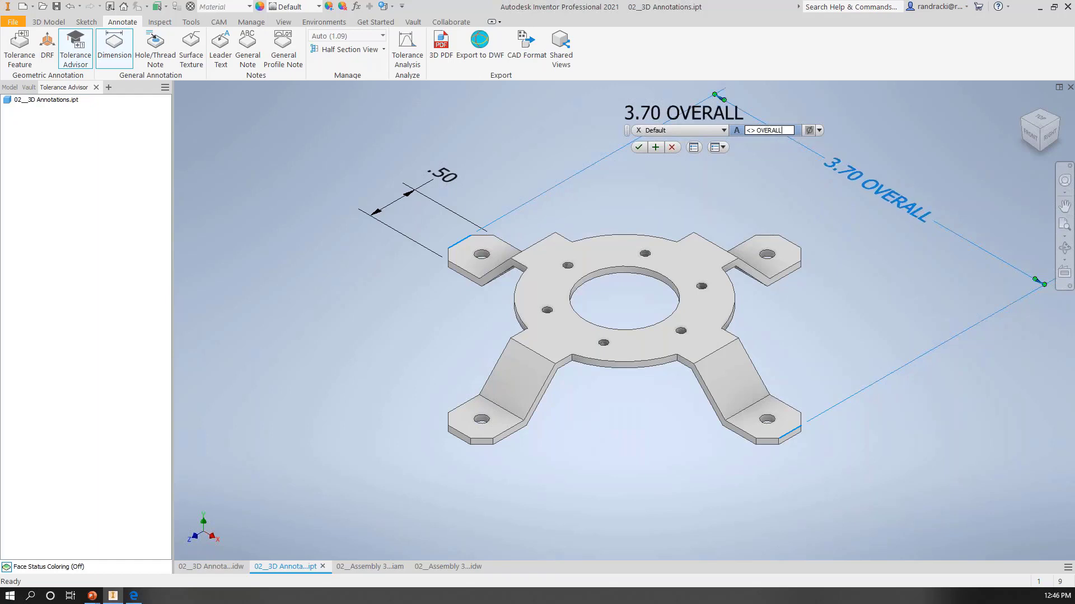
click(722, 130)
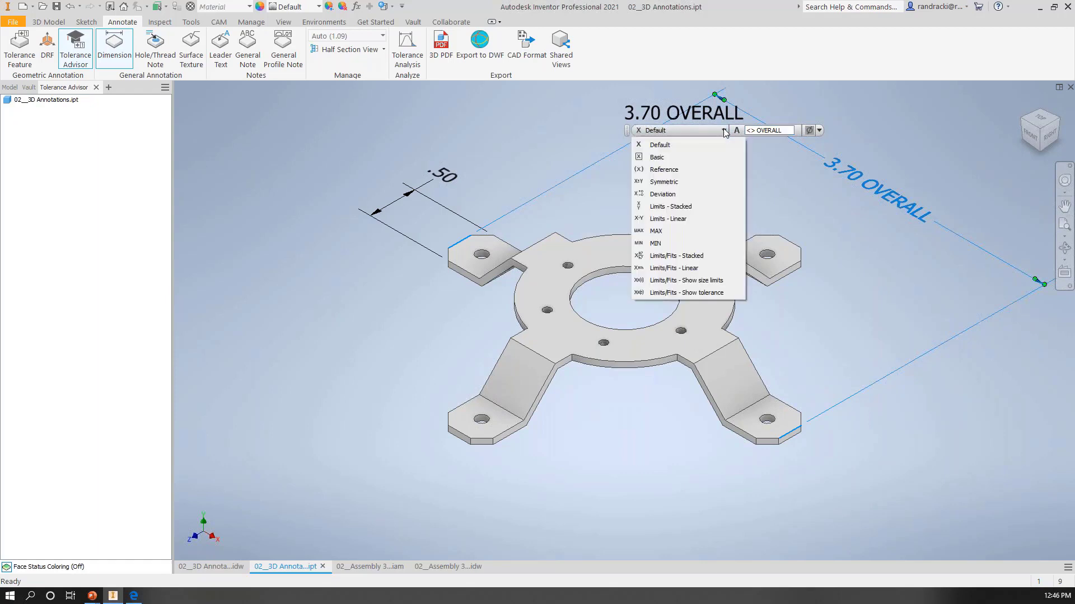
click(658, 158)
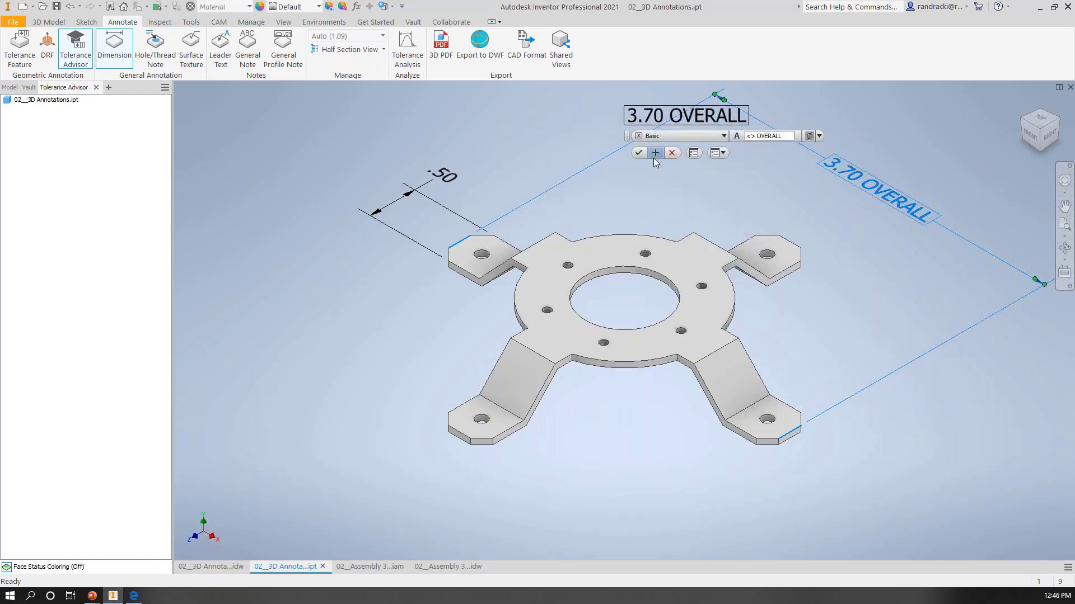
click(639, 153)
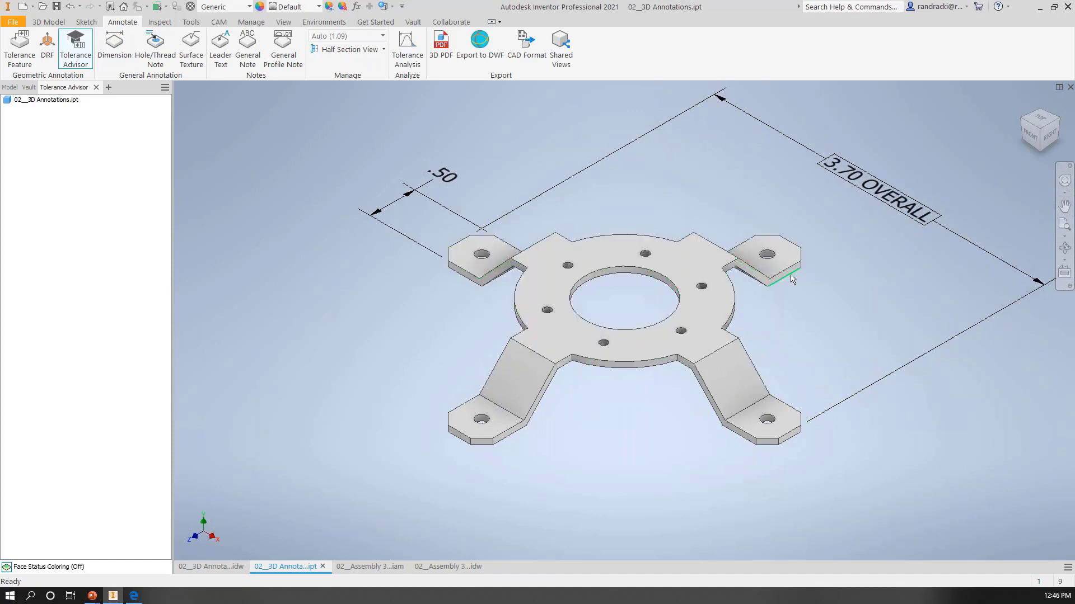
Step: Add a thread note to the leftmost tapped hole in the ring, with its text rotated parallel to the tab-width dimension line
click(157, 50)
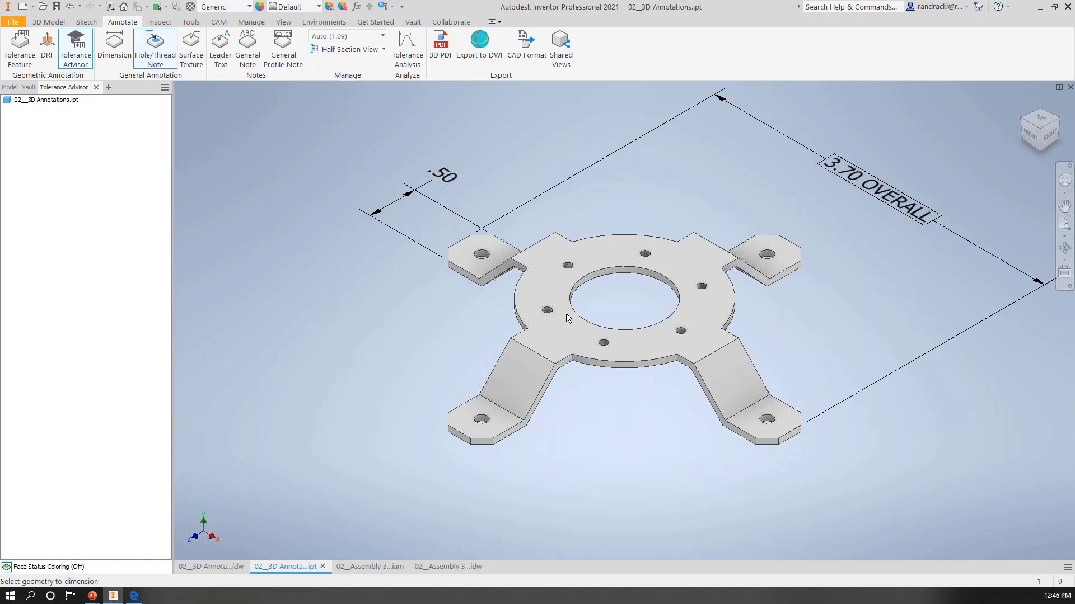
scroll(554, 312, down, 3)
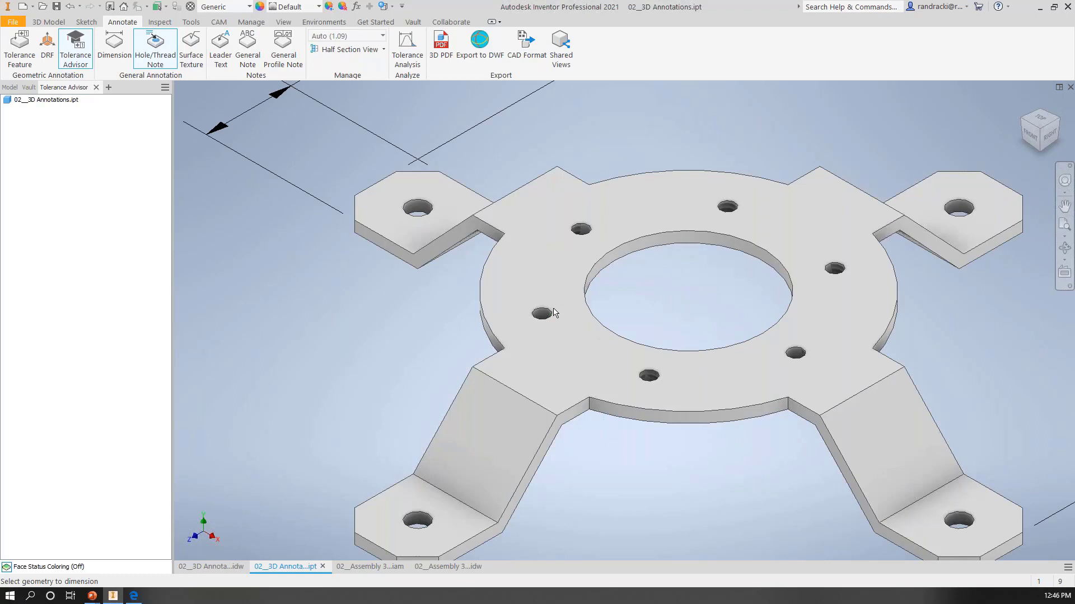
scroll(554, 312, down, 3)
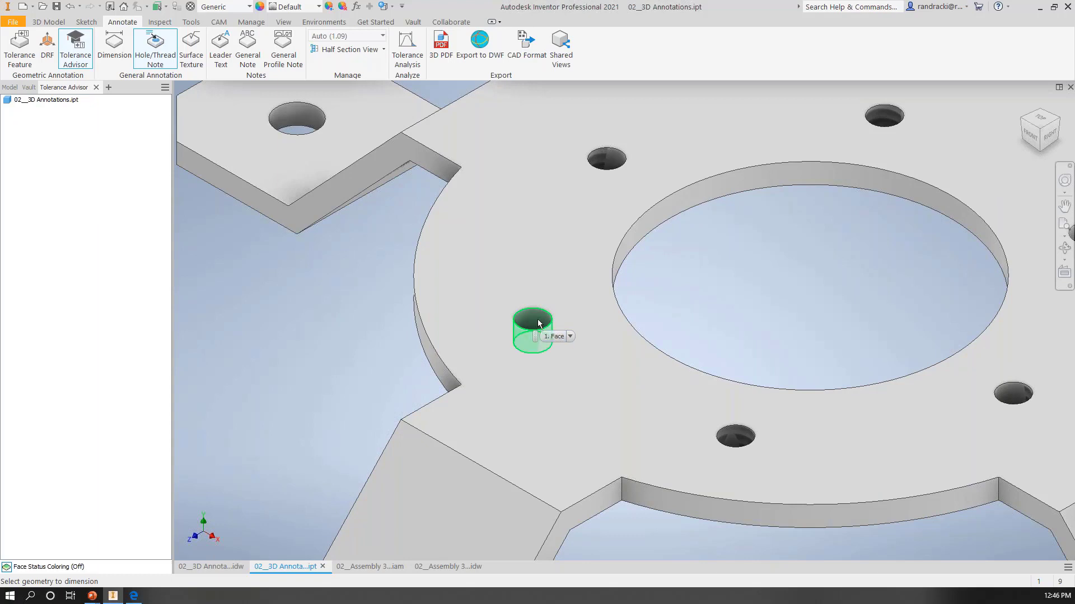
click(538, 323)
scroll(539, 321, up, 8)
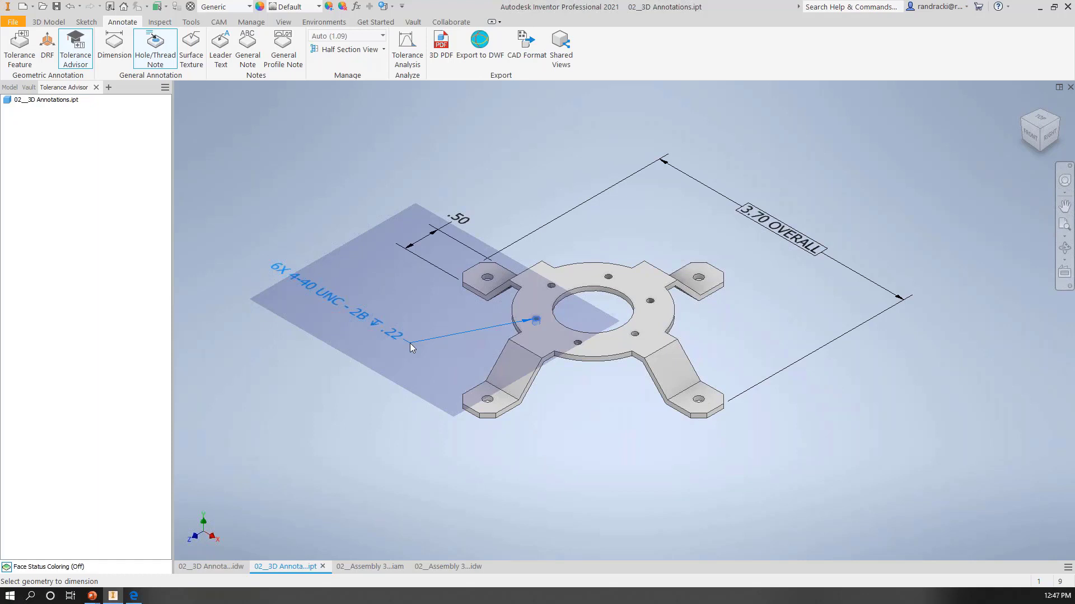
key(space)
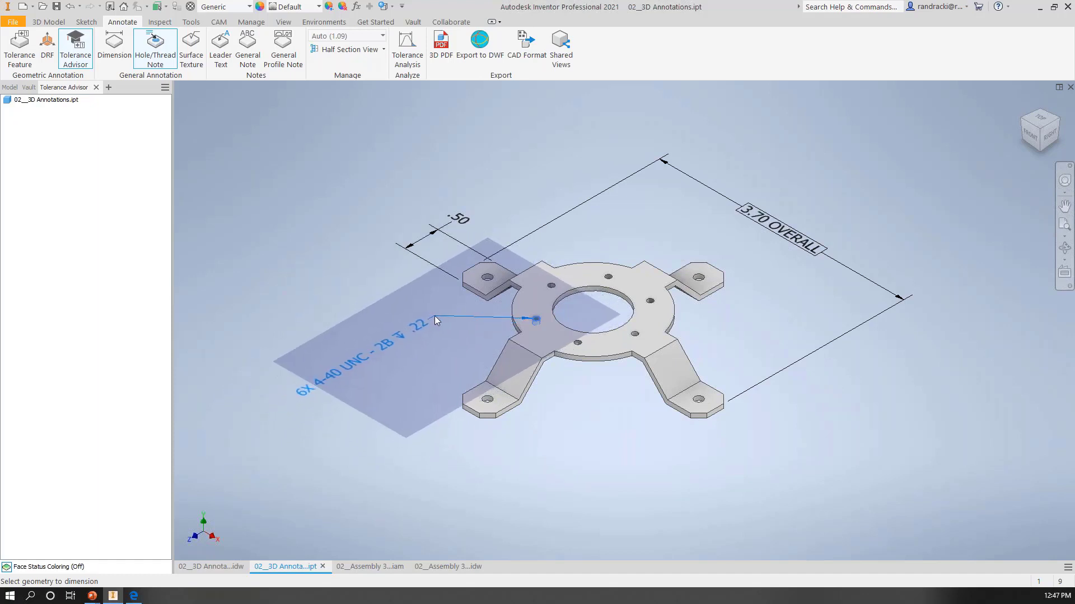
key(space)
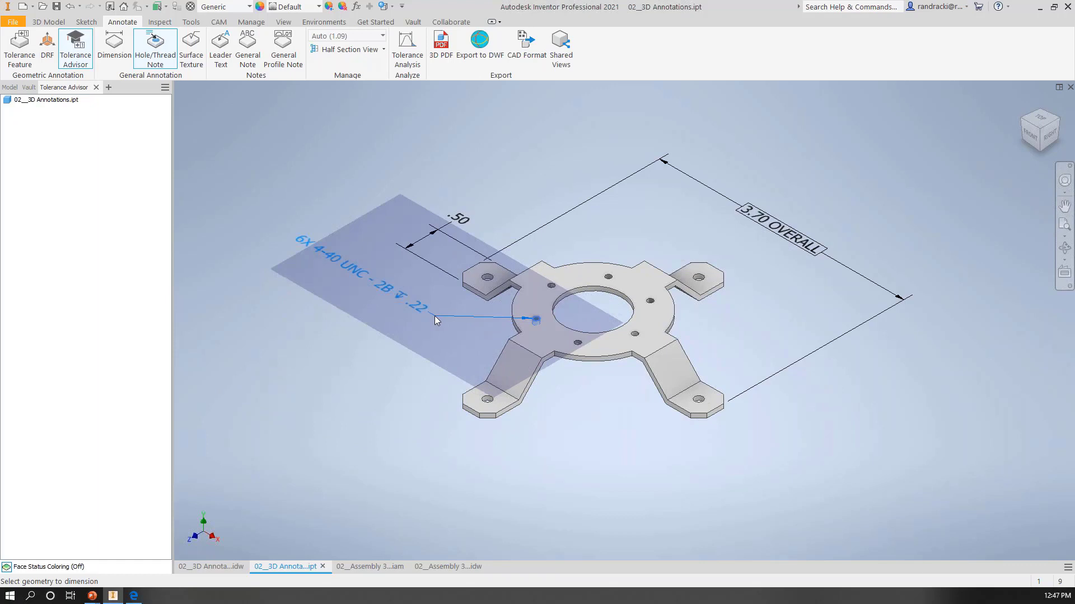
key(space)
click(434, 317)
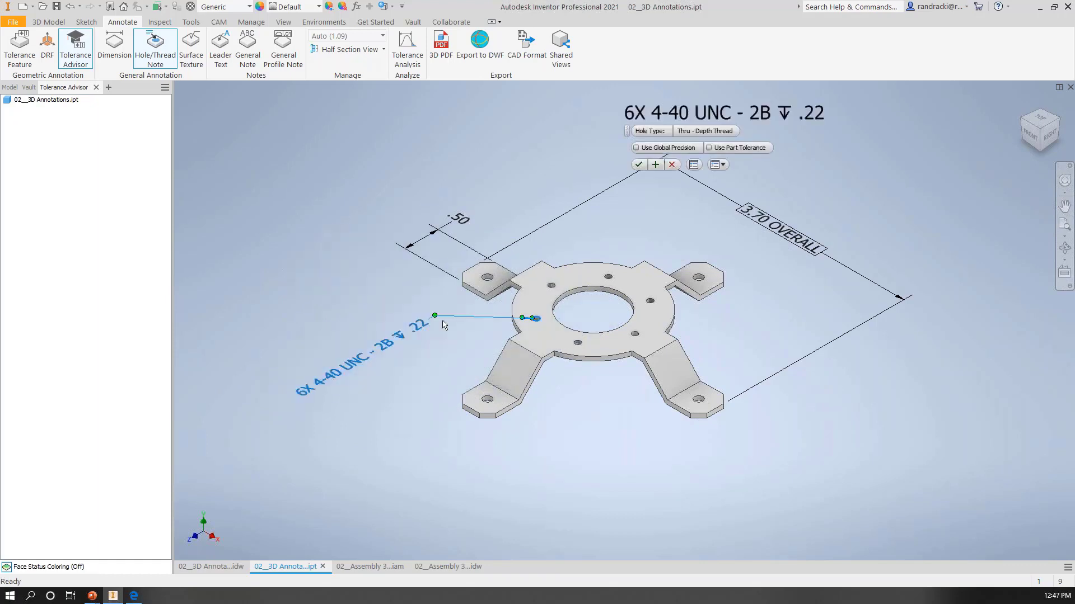
click(639, 165)
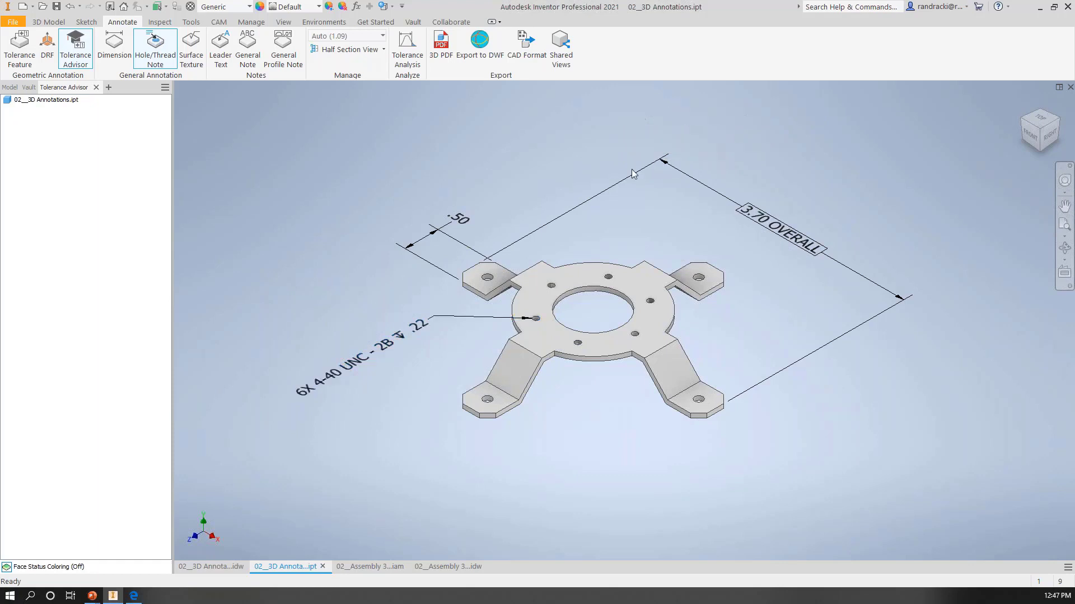
Step: Add a hole note to the rear-left mounting tab's through hole, placing the text above the tab
scroll(491, 283, down, 3)
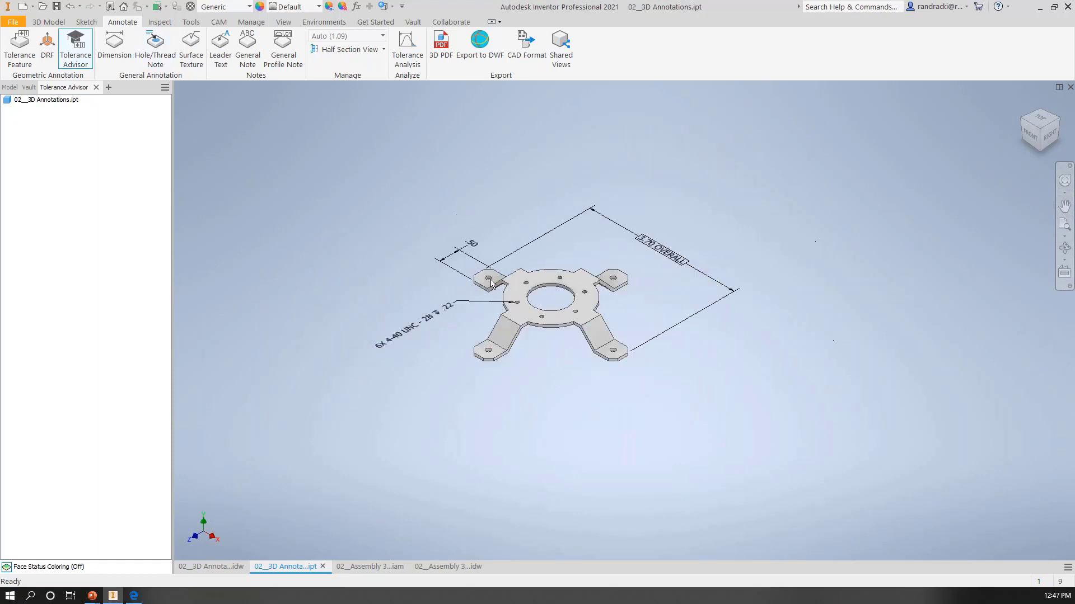
click(155, 45)
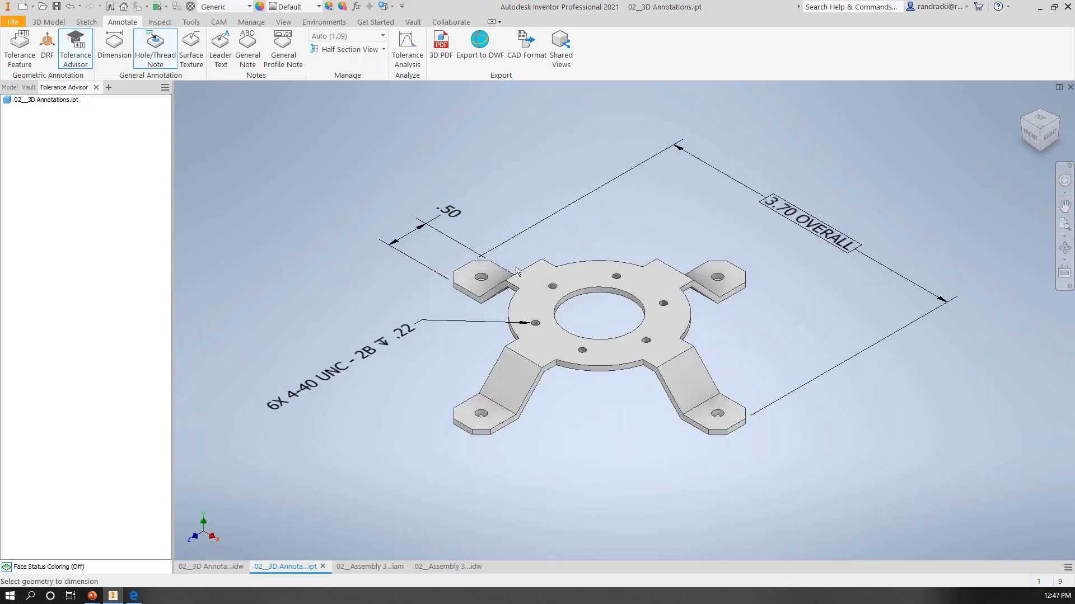
scroll(504, 271, down, 3)
click(469, 270)
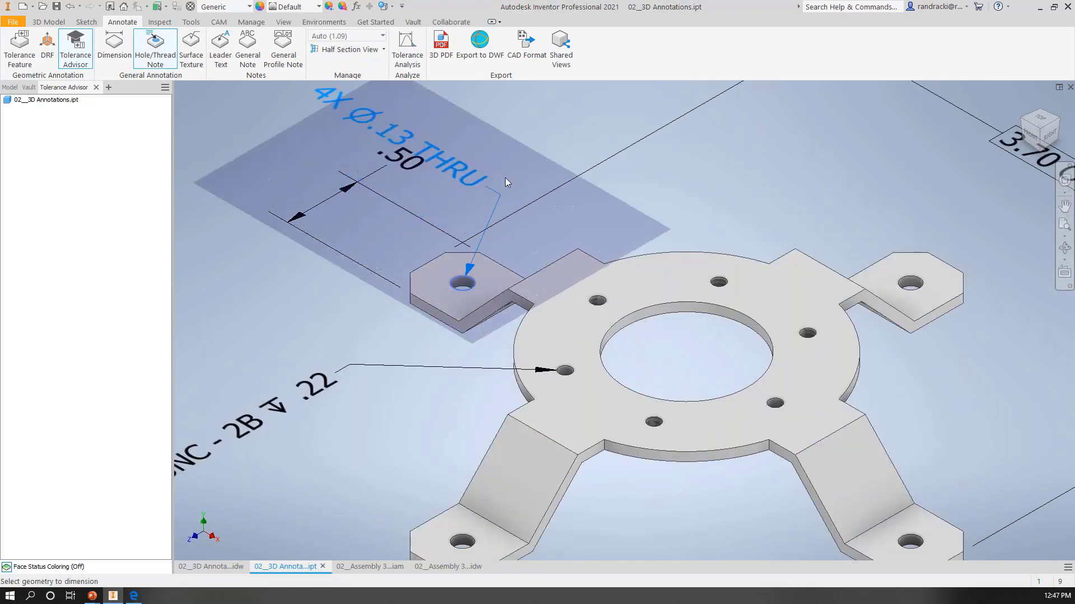
scroll(513, 143, up, 3)
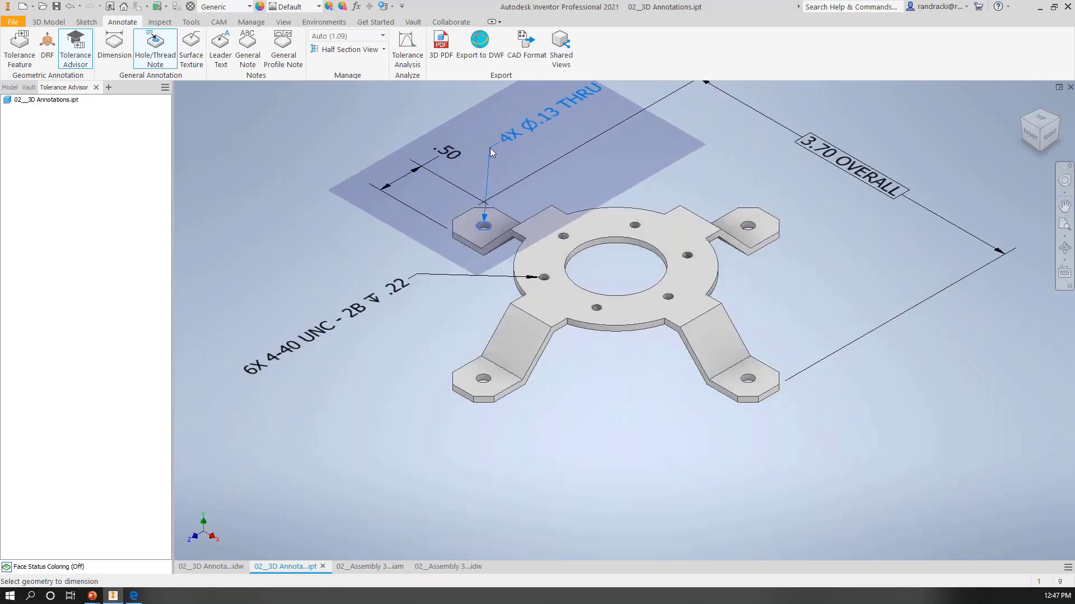
click(490, 148)
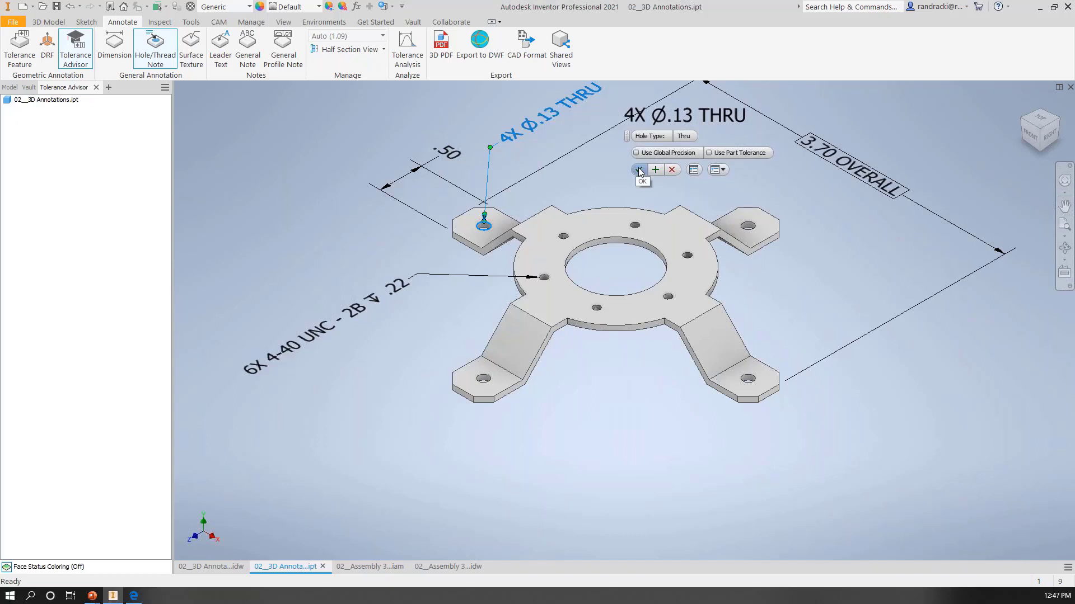
click(639, 170)
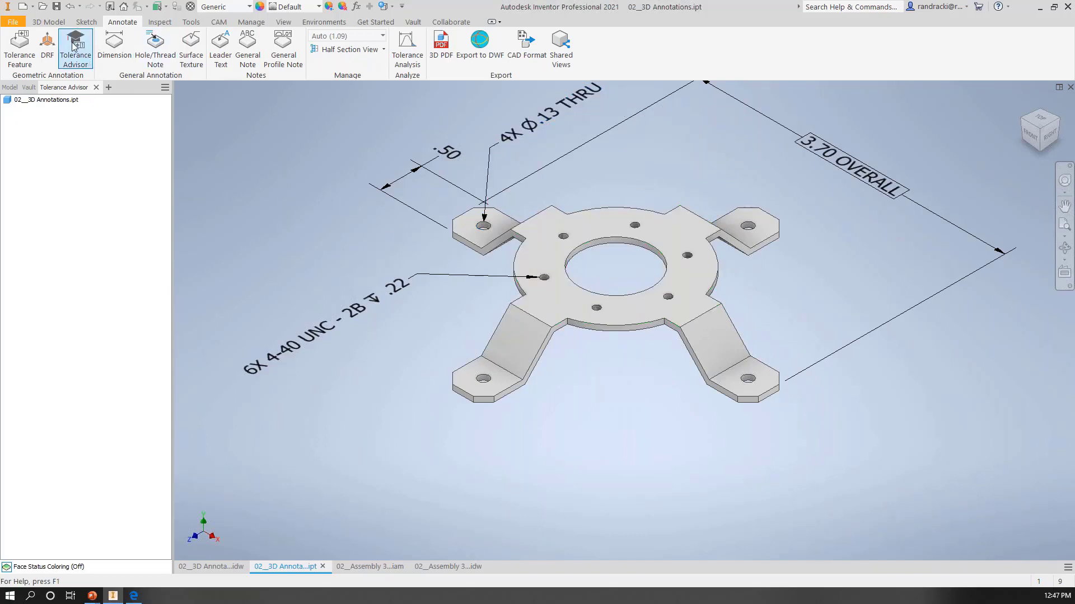
Step: Add a flatness tolerance feature with datum A to the front-right leg's outer side face, placing it below the leg
click(19, 45)
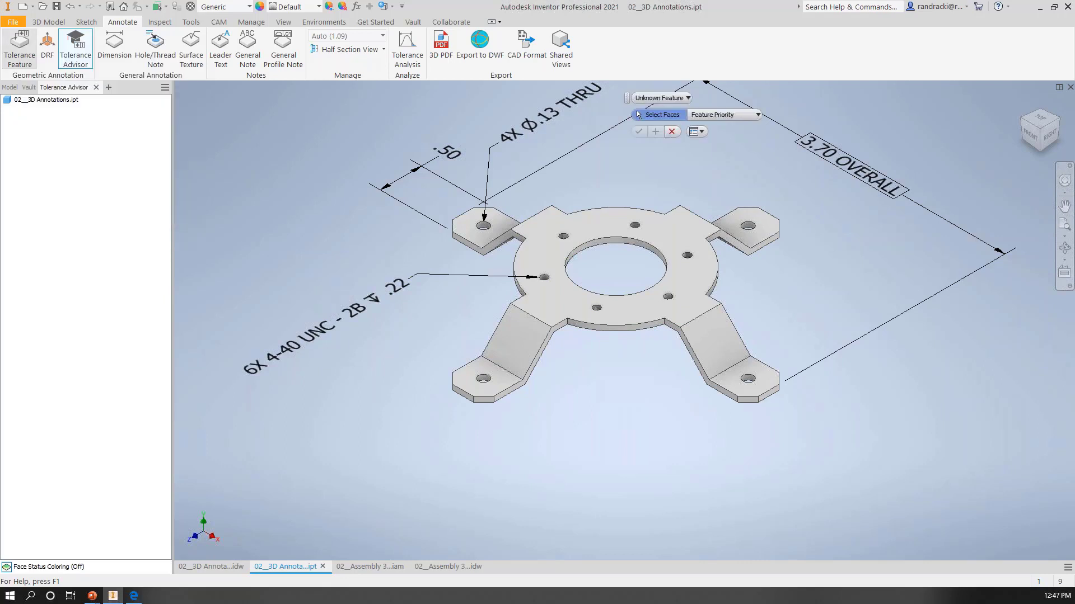
click(716, 389)
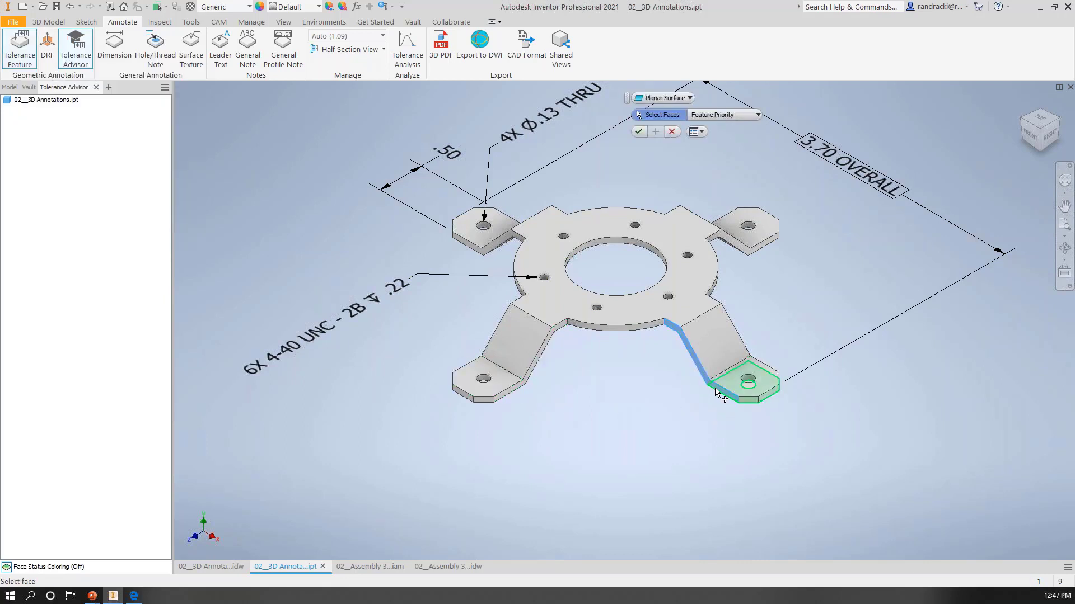
right_click(690, 411)
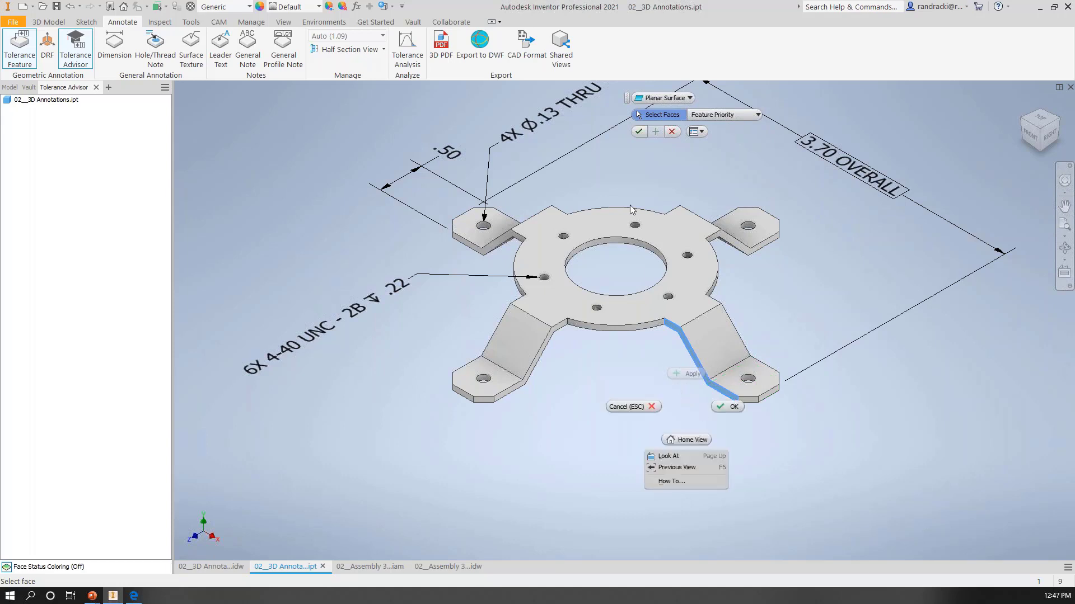
click(639, 133)
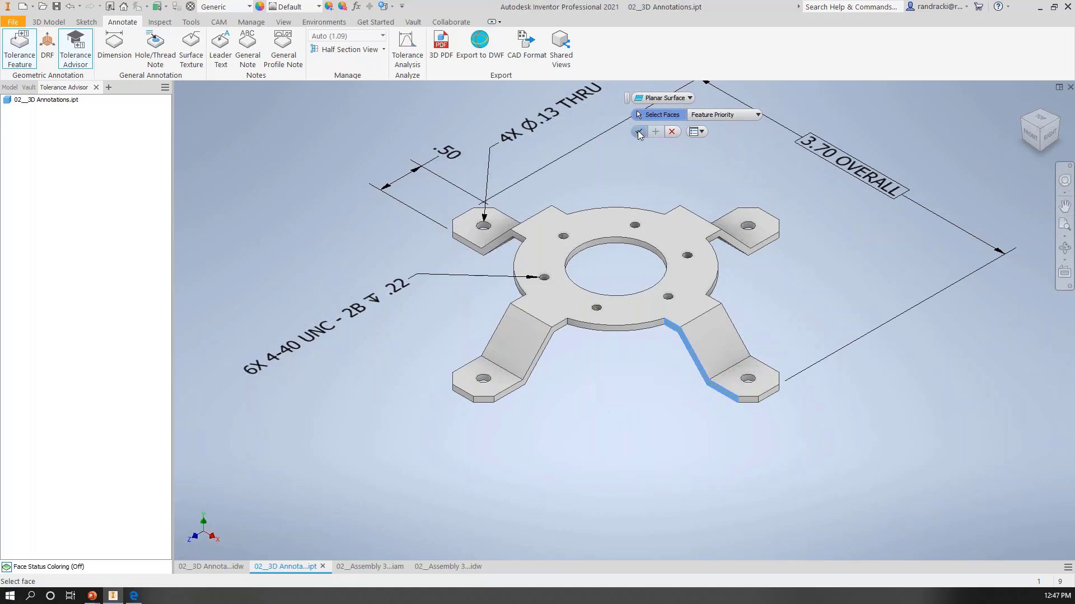
click(637, 134)
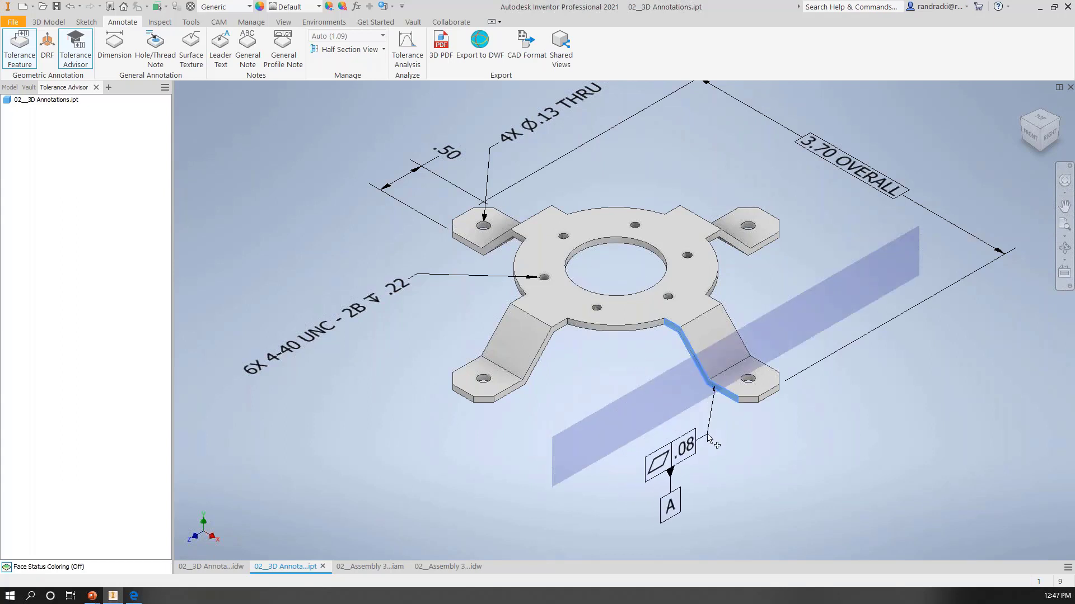
middle_drag(715, 444, 674, 415)
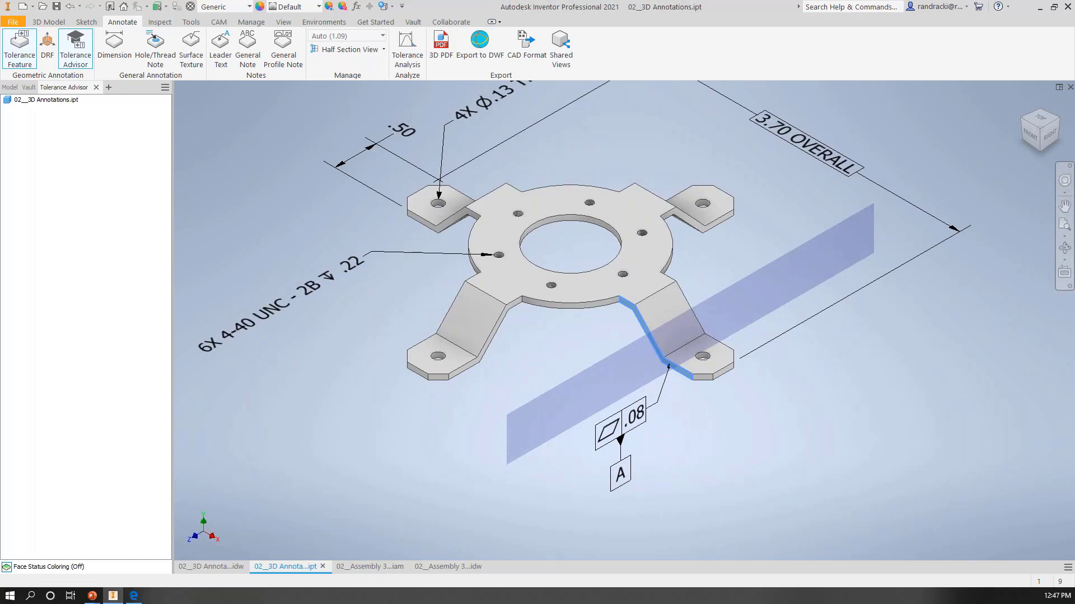
click(656, 404)
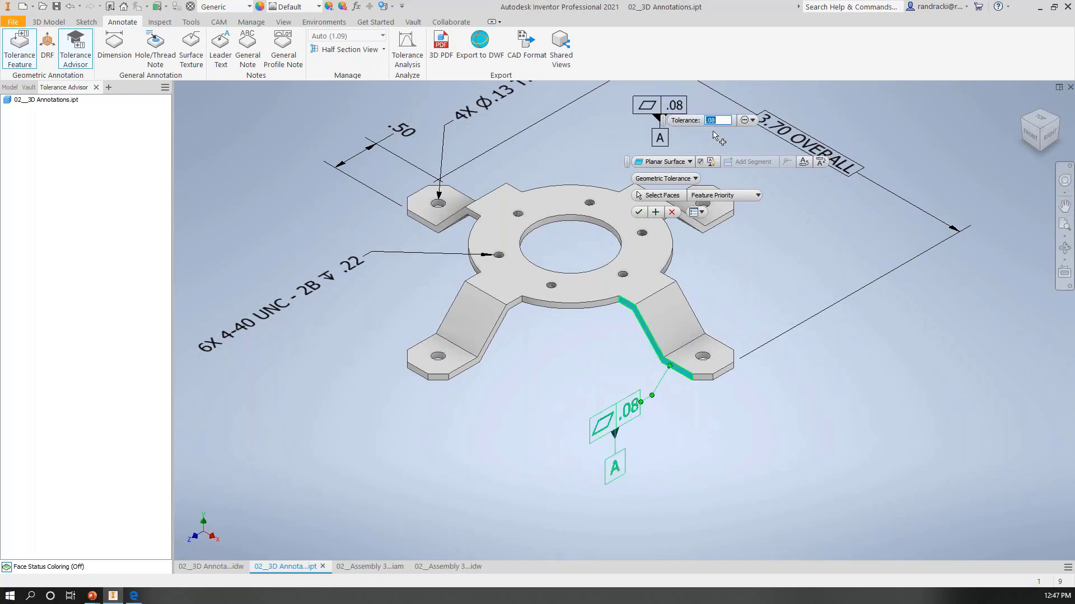
Step: Set the flatness tolerance to .10 and finish the datum A tolerance feature
click(675, 106)
text(.1)
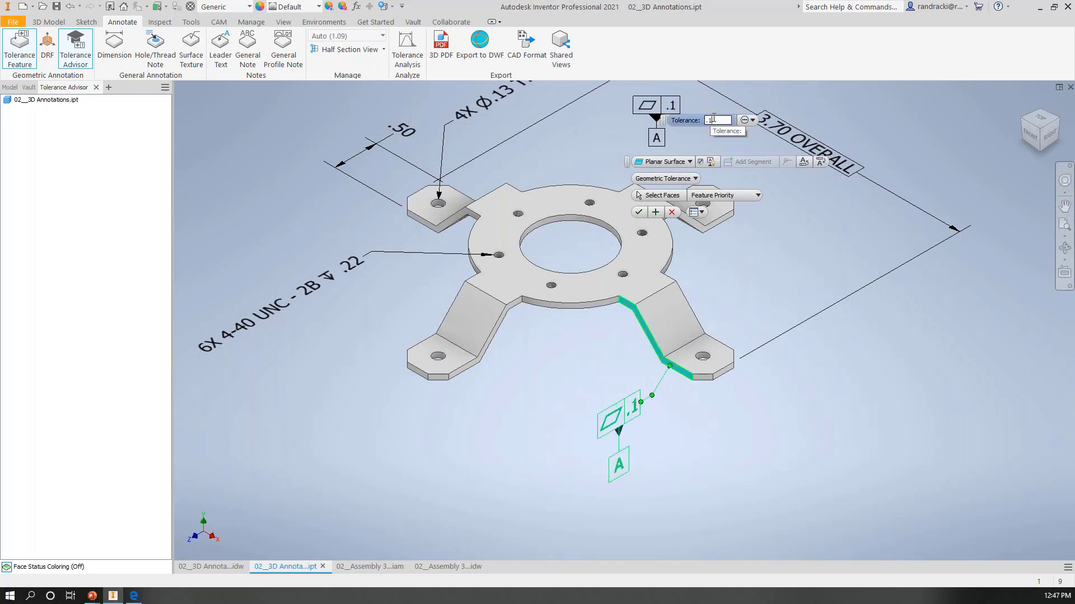
text(0)
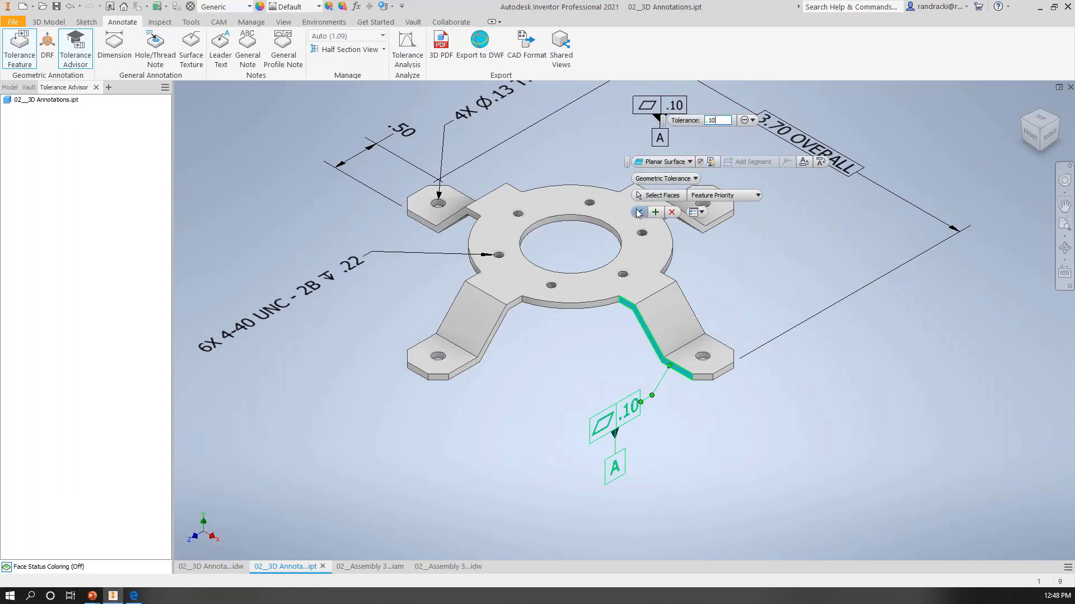
click(638, 213)
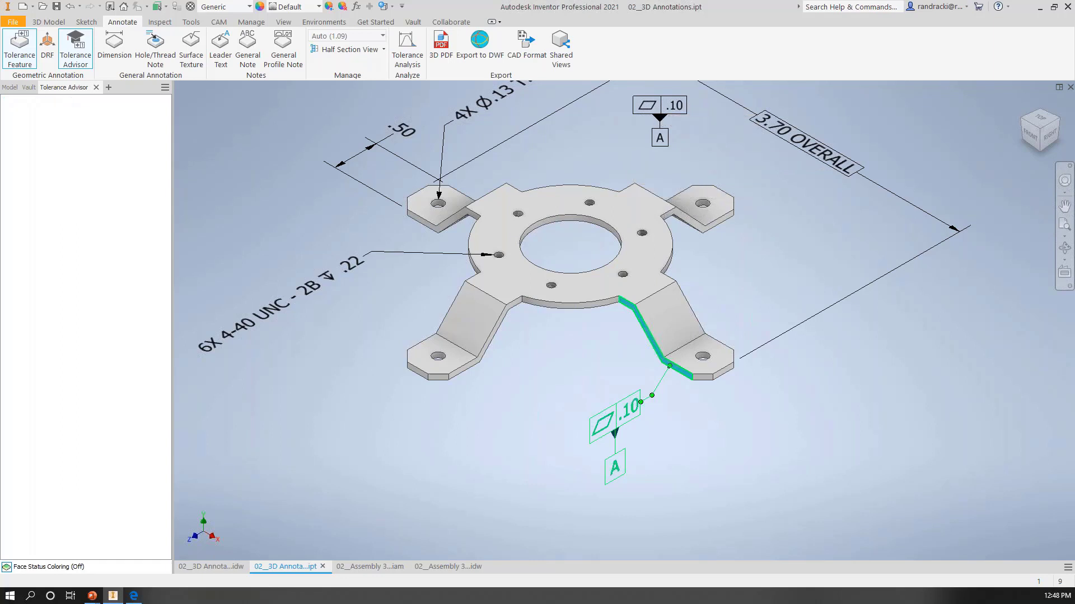
Step: Add a .08 perpendicularity tolerance feature referencing A, with datum B, to the ring's top face, placing it above the part
click(21, 48)
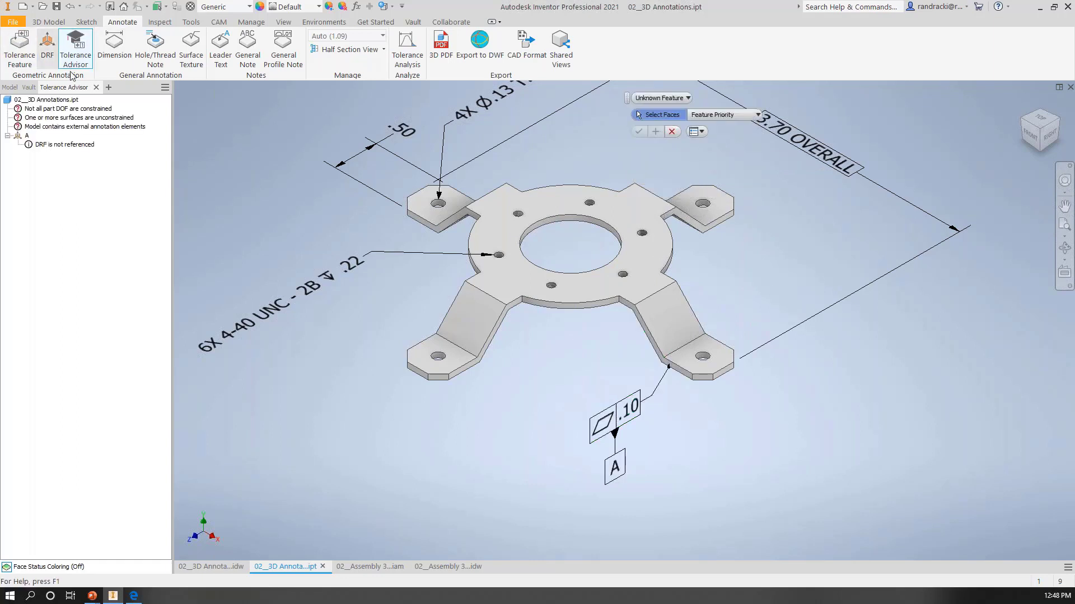
click(632, 207)
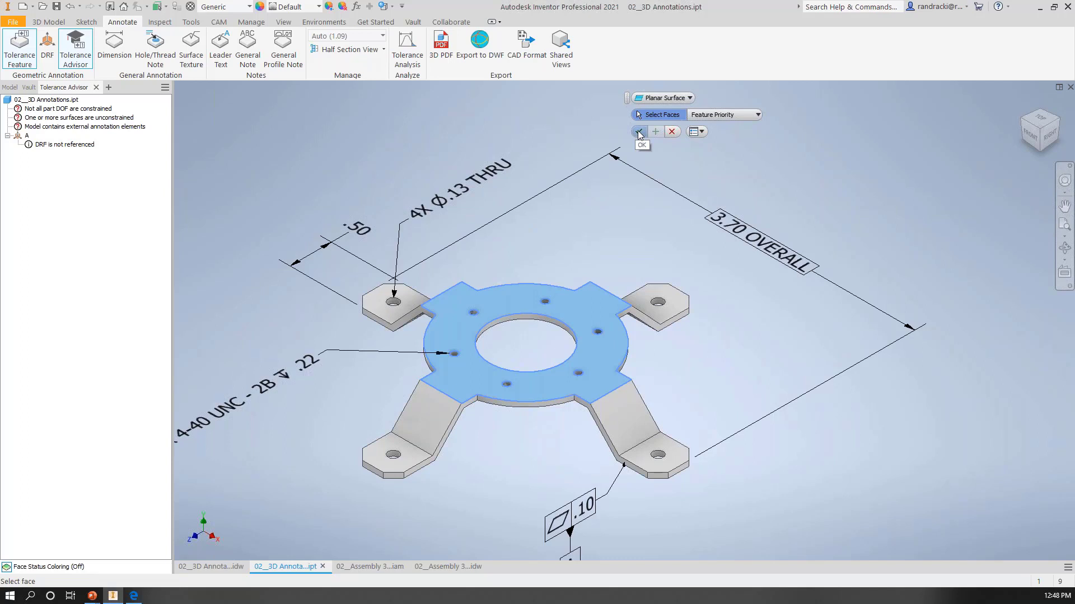
click(639, 132)
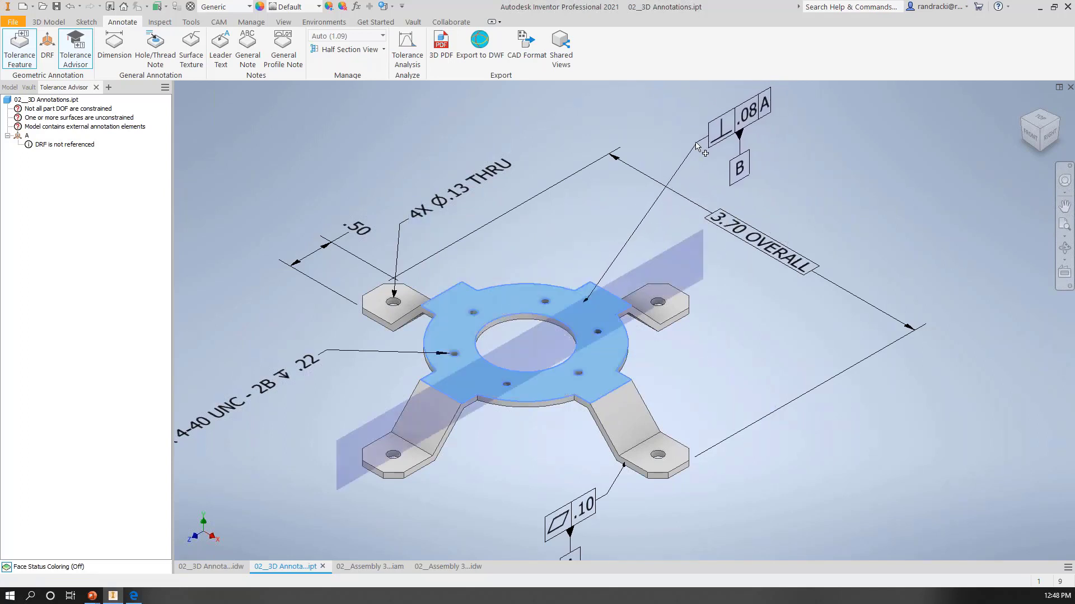
click(689, 141)
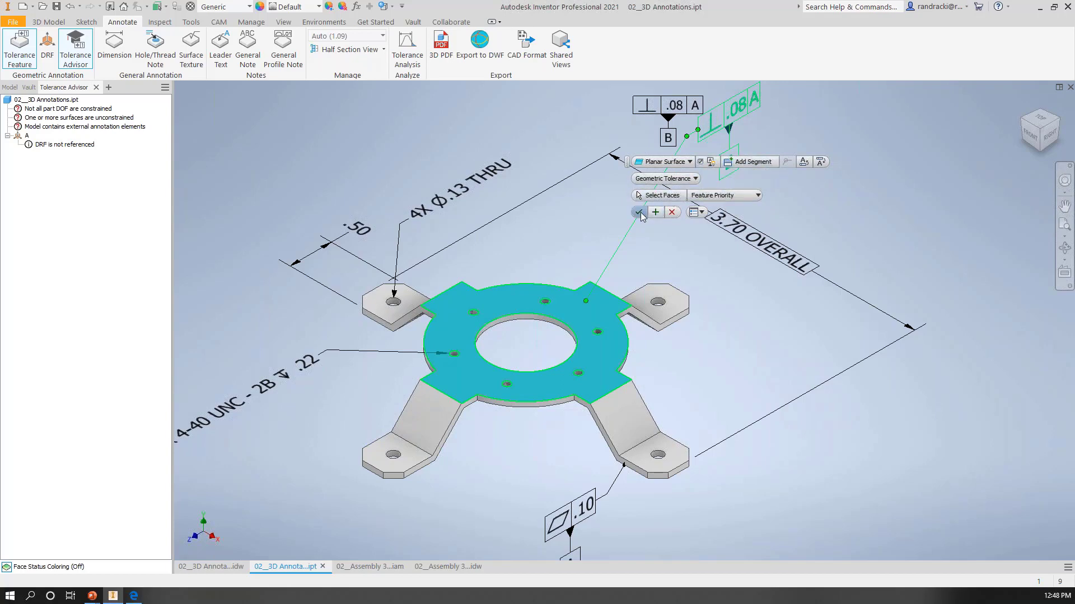
click(640, 213)
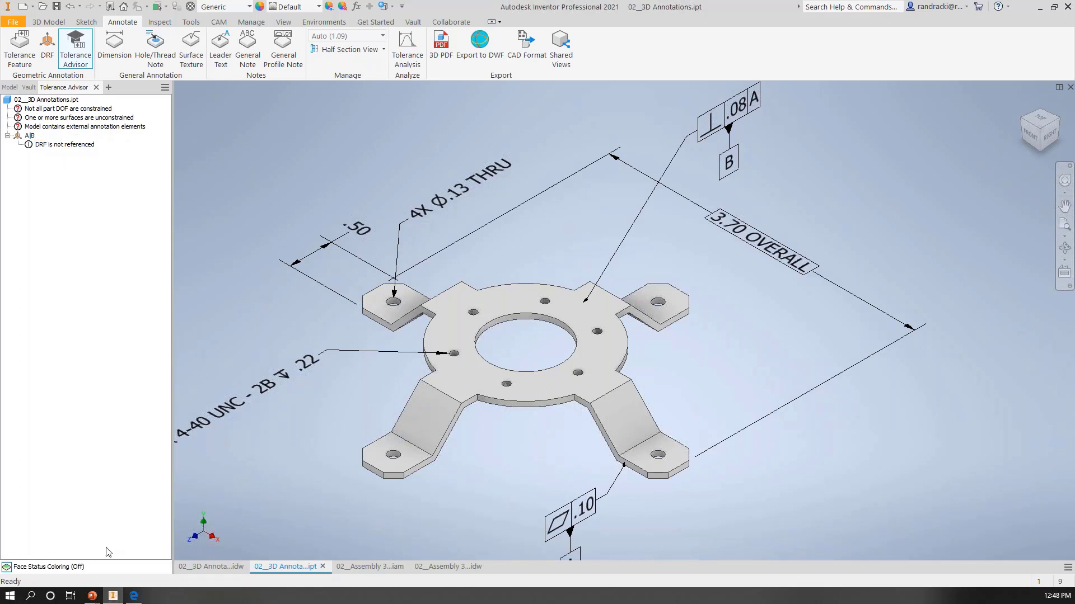
Step: Turn on face status coloring and inspect the constraint state of the bracket's faces
click(7, 568)
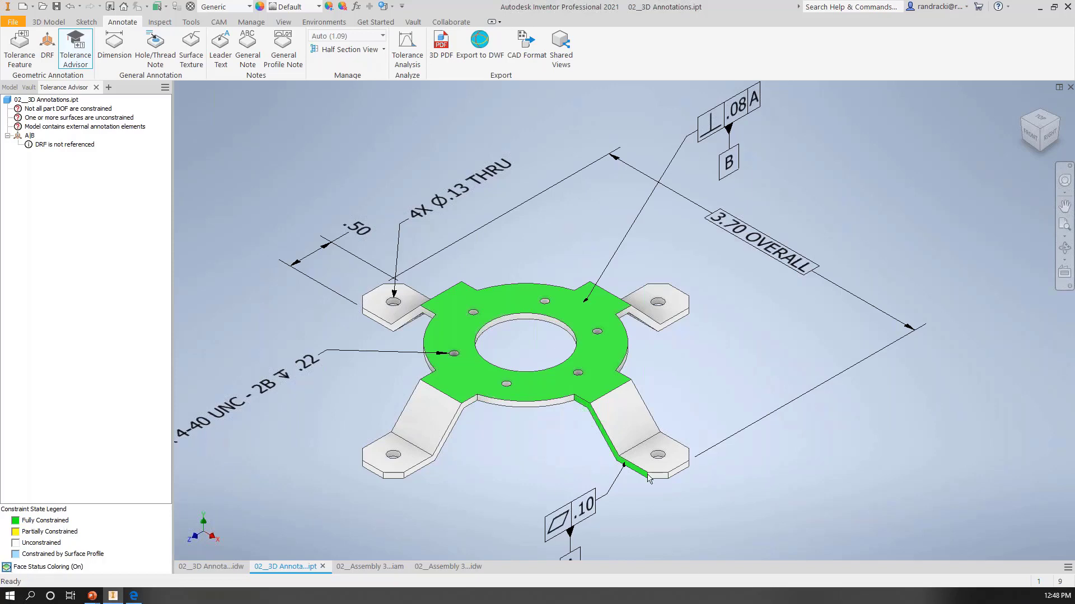
shift+middle_drag(648, 476, 483, 324)
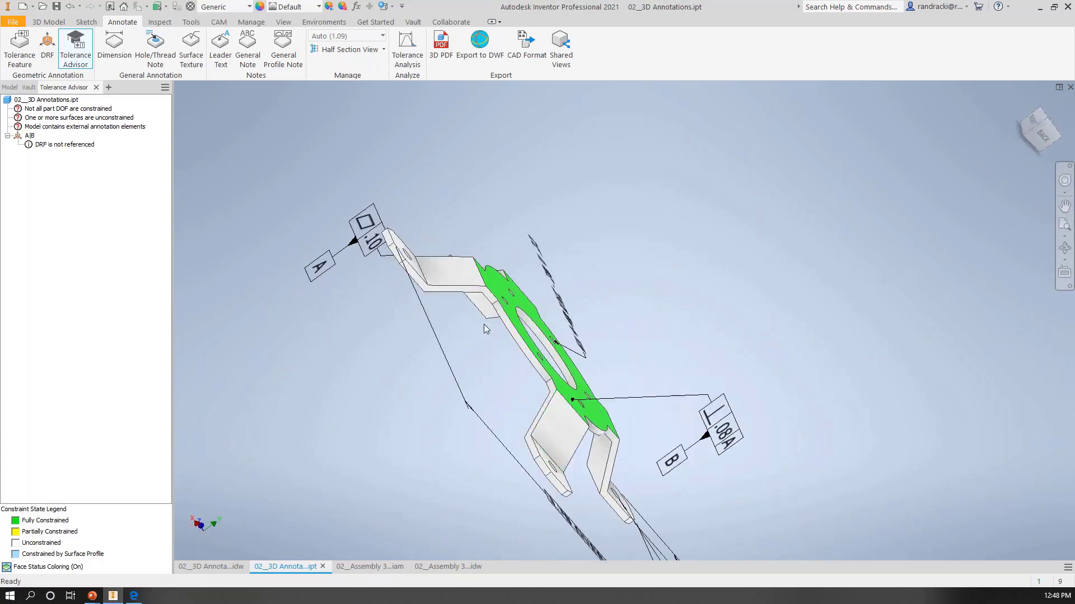
shift+middle_drag(371, 372, 394, 442)
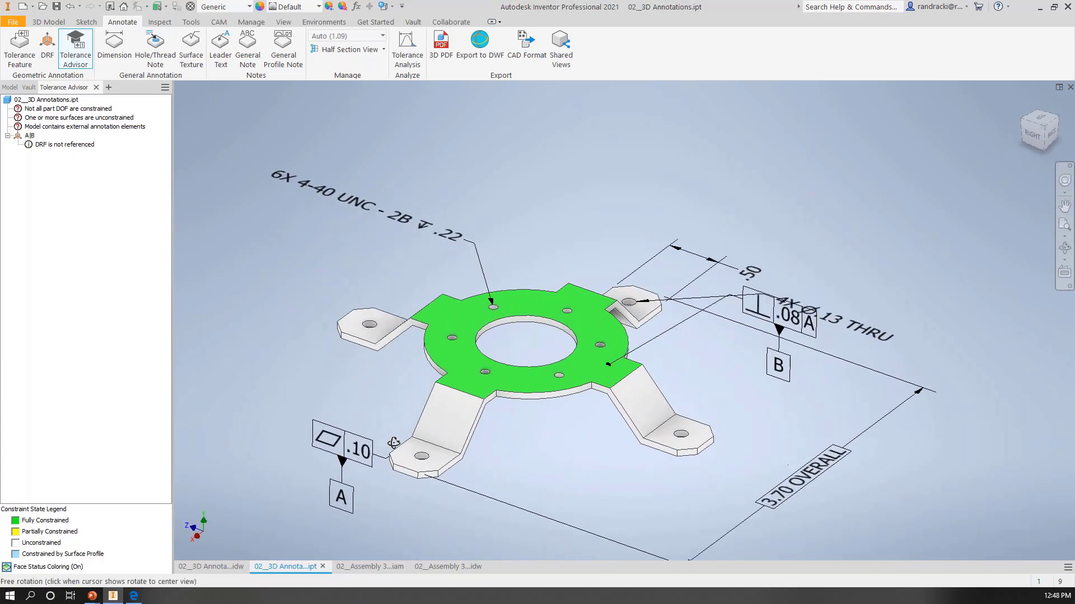
scroll(394, 442, down, 3)
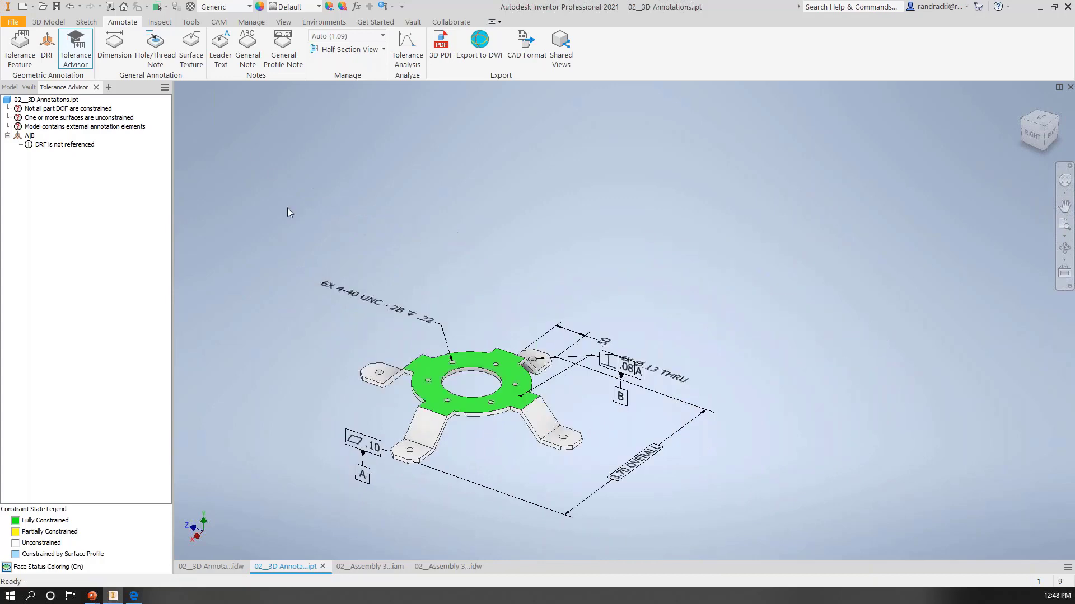
Step: Add a .08 surface profile tolerance referencing datum A to the opposite side face of the same leg, placing it below the leg
click(23, 44)
scroll(453, 484, up, 5)
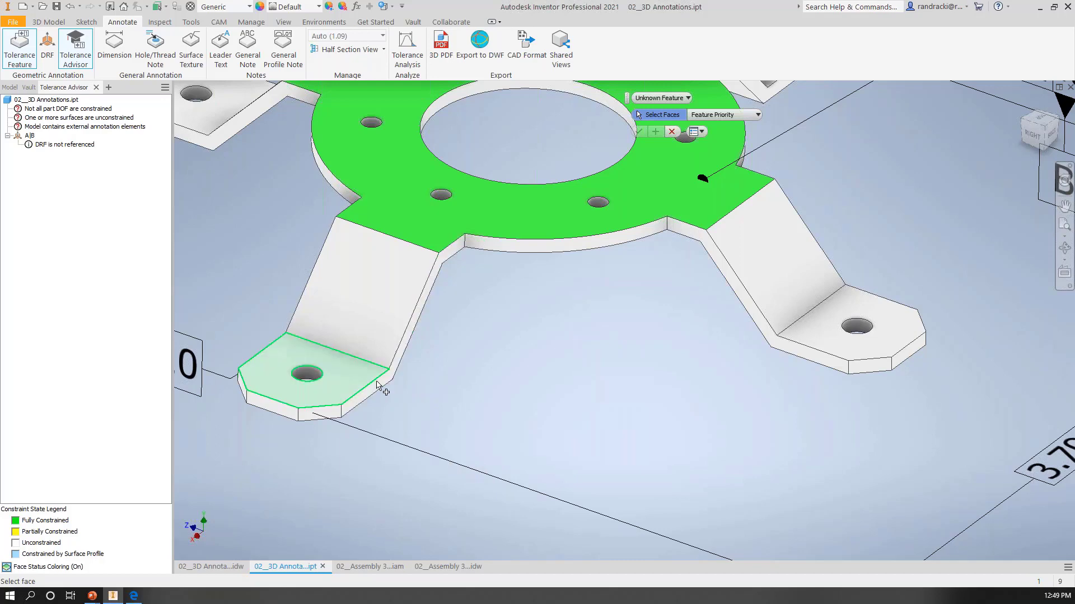
click(380, 387)
scroll(420, 408, down, 3)
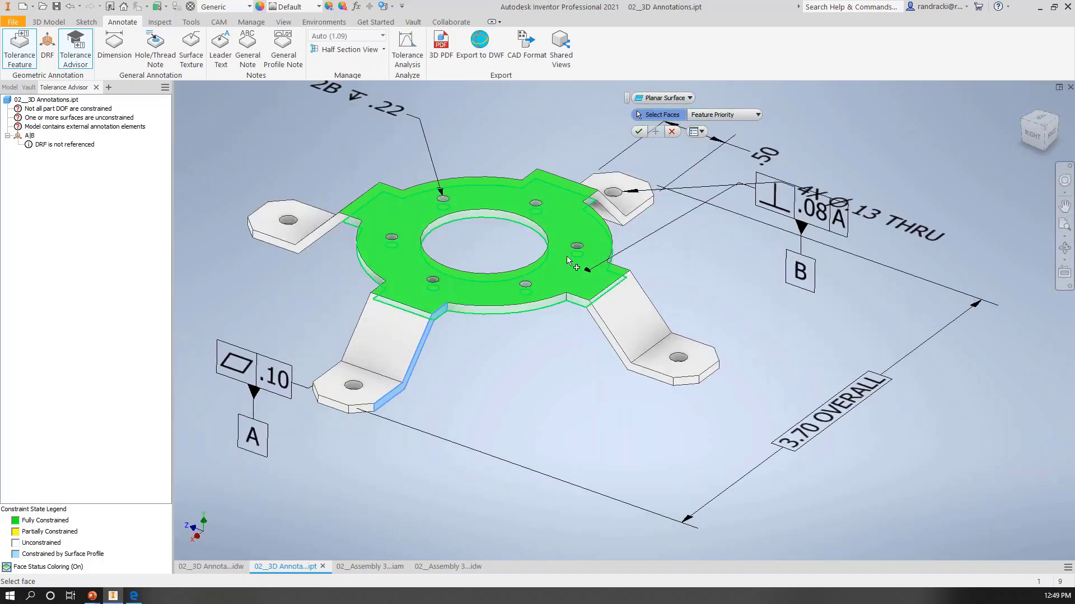
click(639, 132)
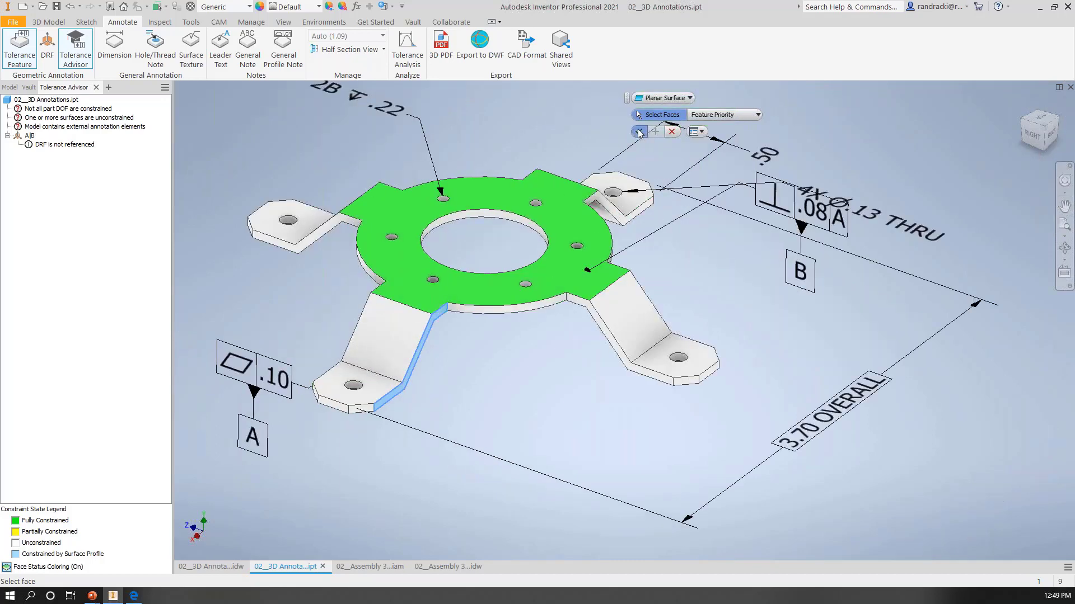
click(449, 480)
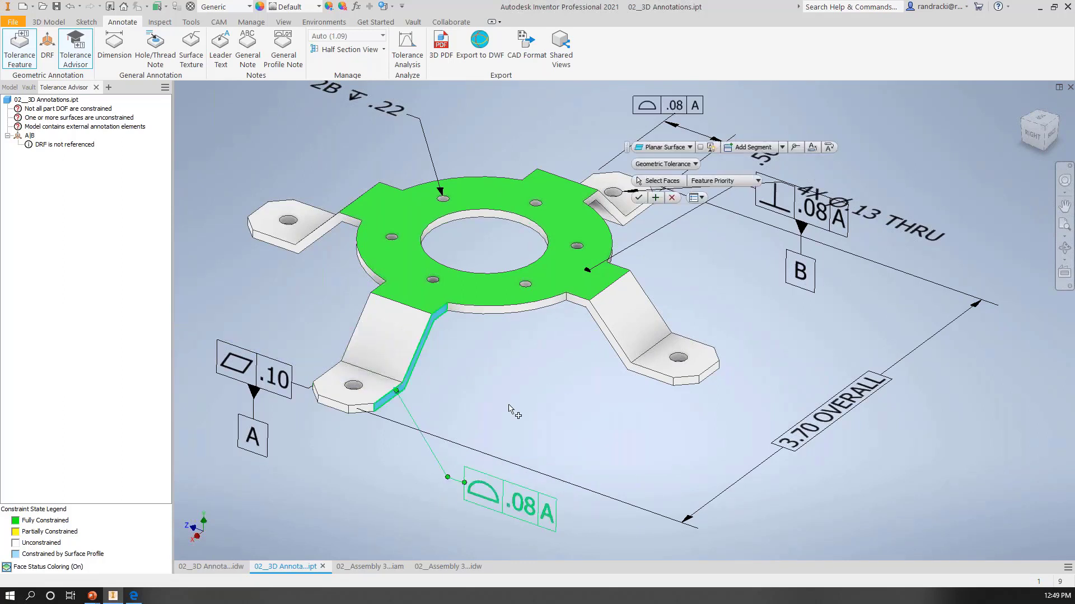
Step: Try datum identifier C on the surface profile tolerance, remove it again, and finish the tolerance feature
click(700, 148)
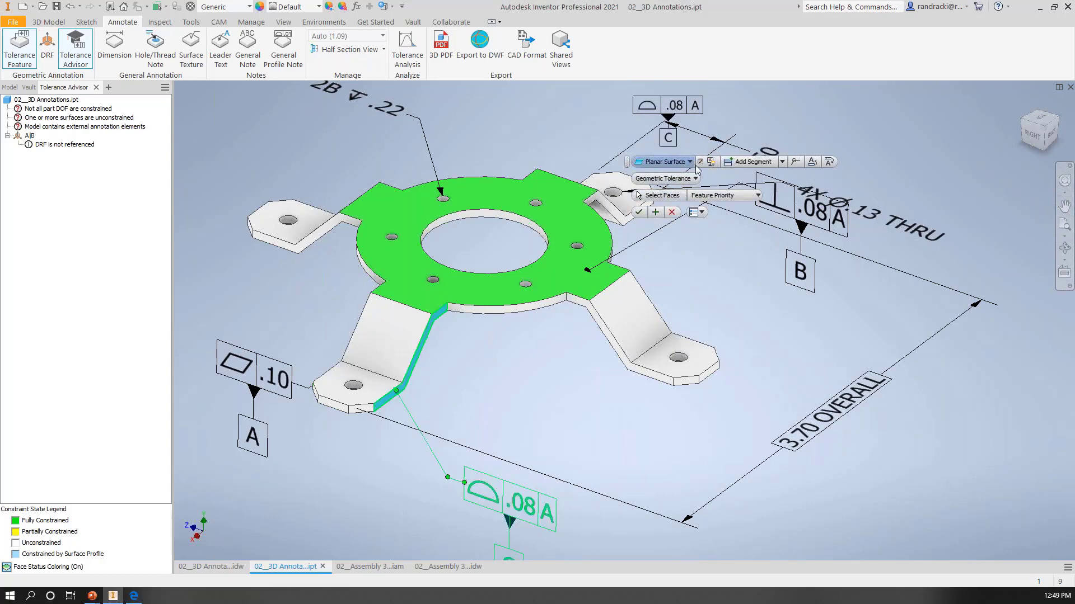
middle_drag(778, 382, 751, 306)
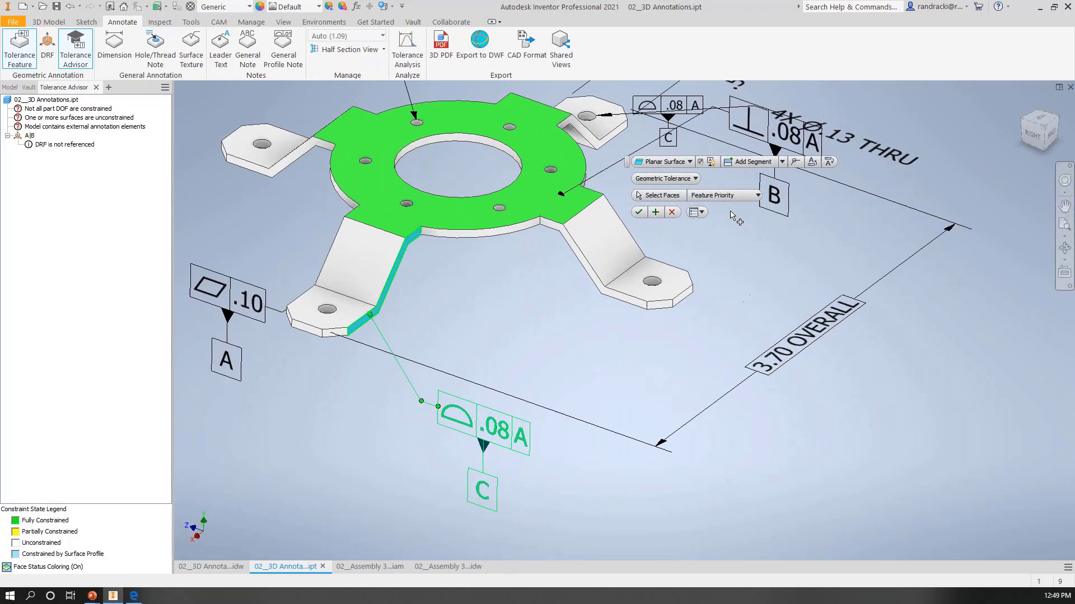
click(709, 159)
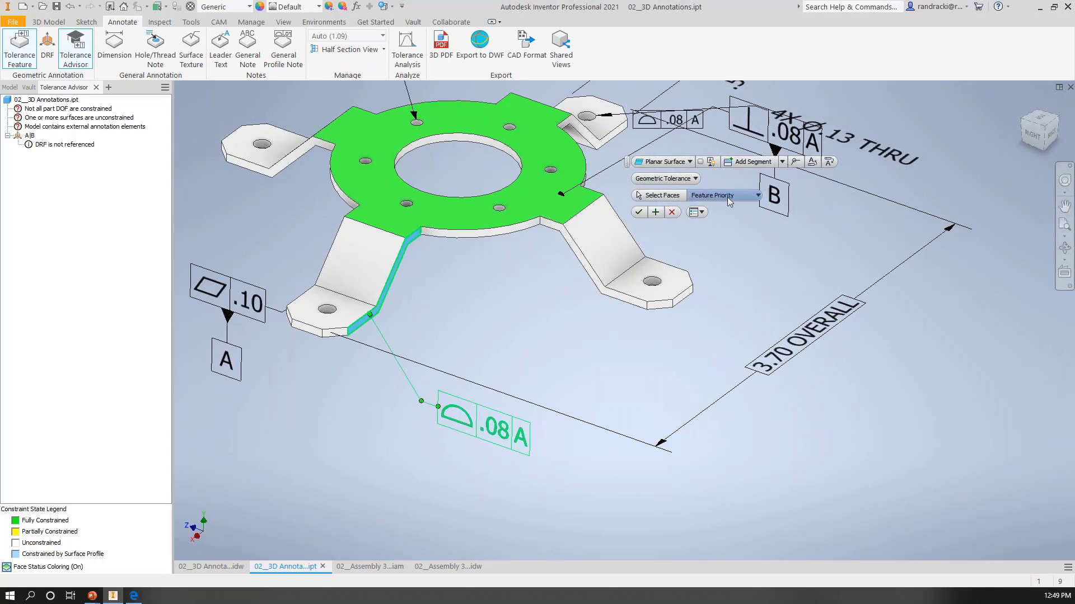
click(638, 212)
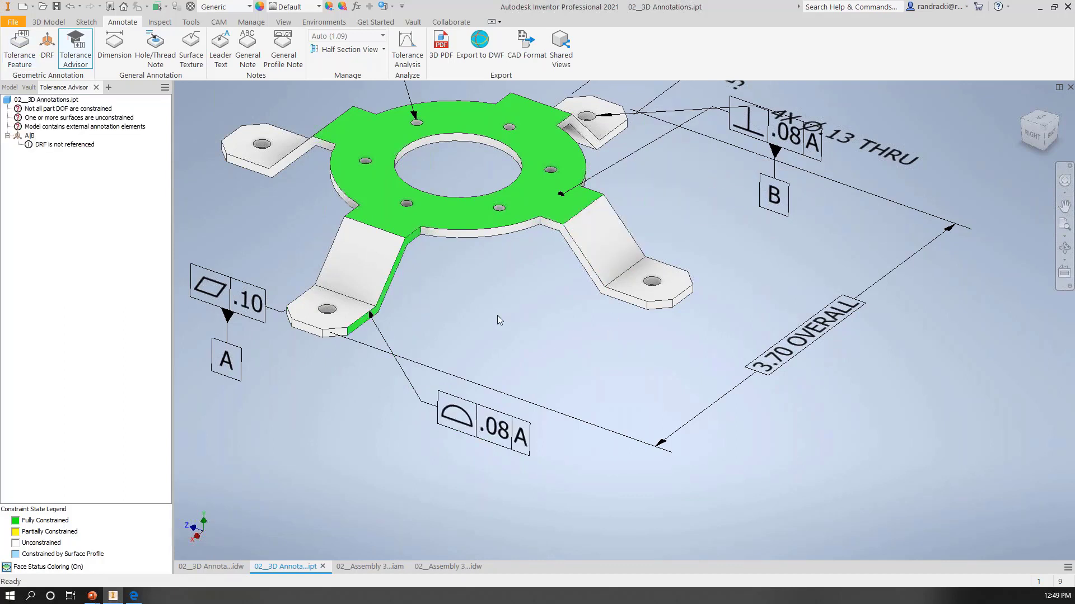
Step: From the home view, attach a leader text annotation to the ring's rear outer edge
shift+middle_drag(498, 315, 515, 263)
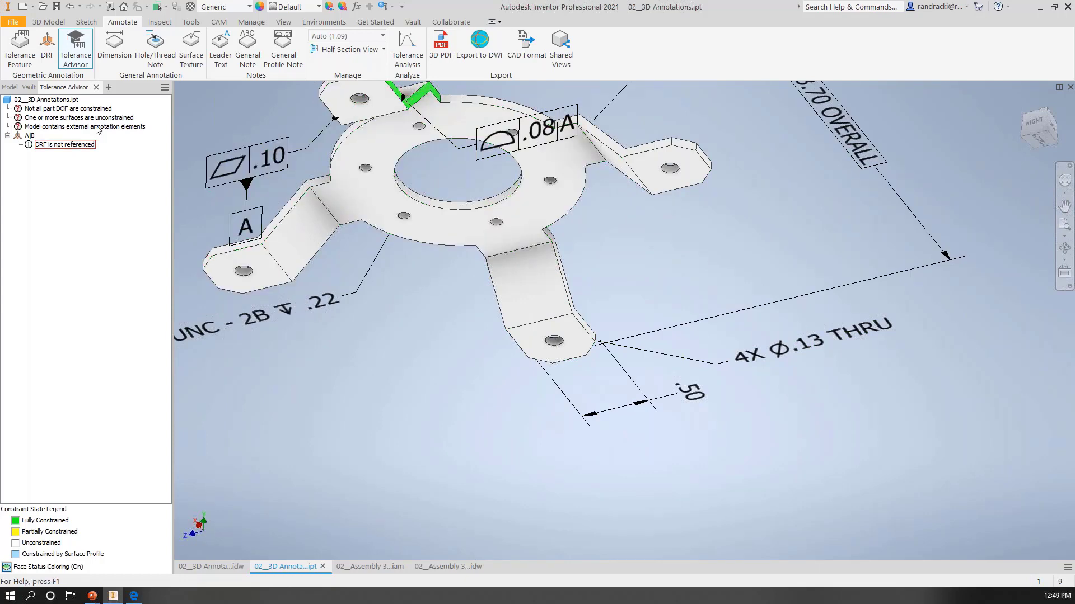
key(F4)
drag(411, 294, 544, 366)
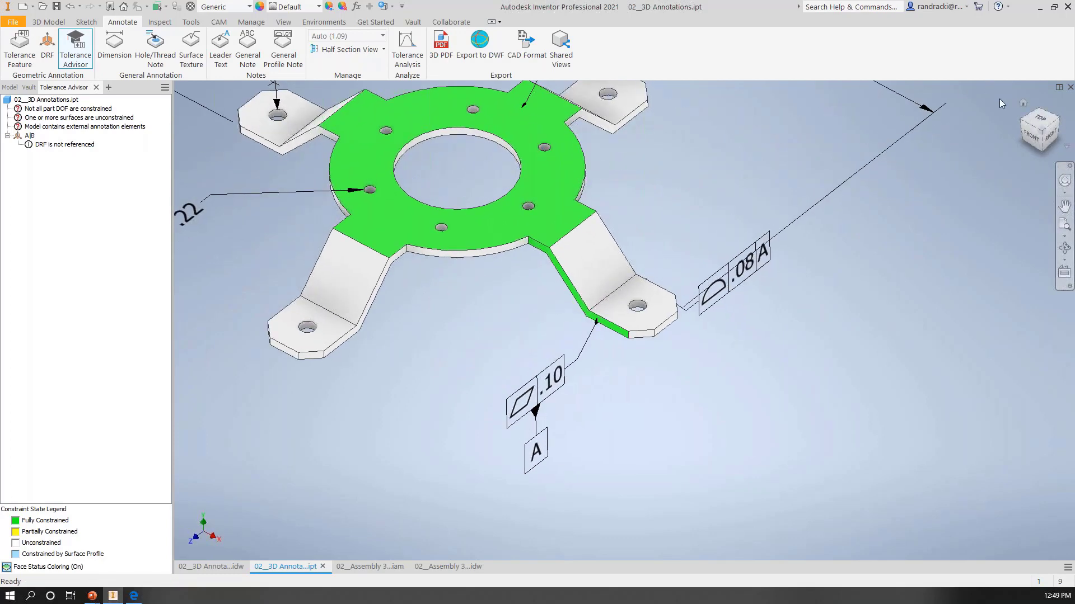
click(1042, 132)
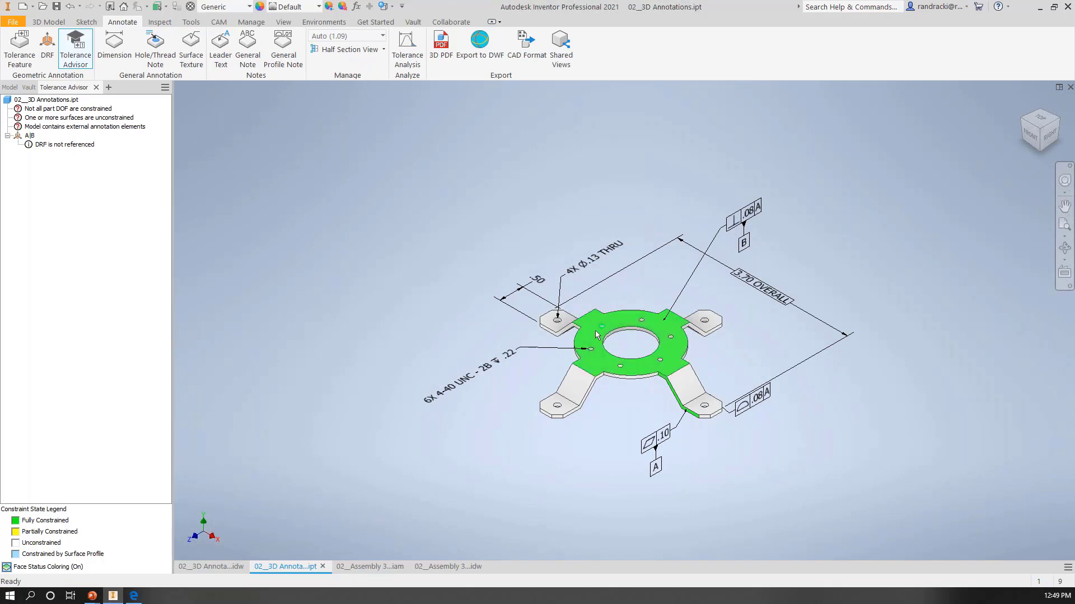
click(219, 49)
click(641, 310)
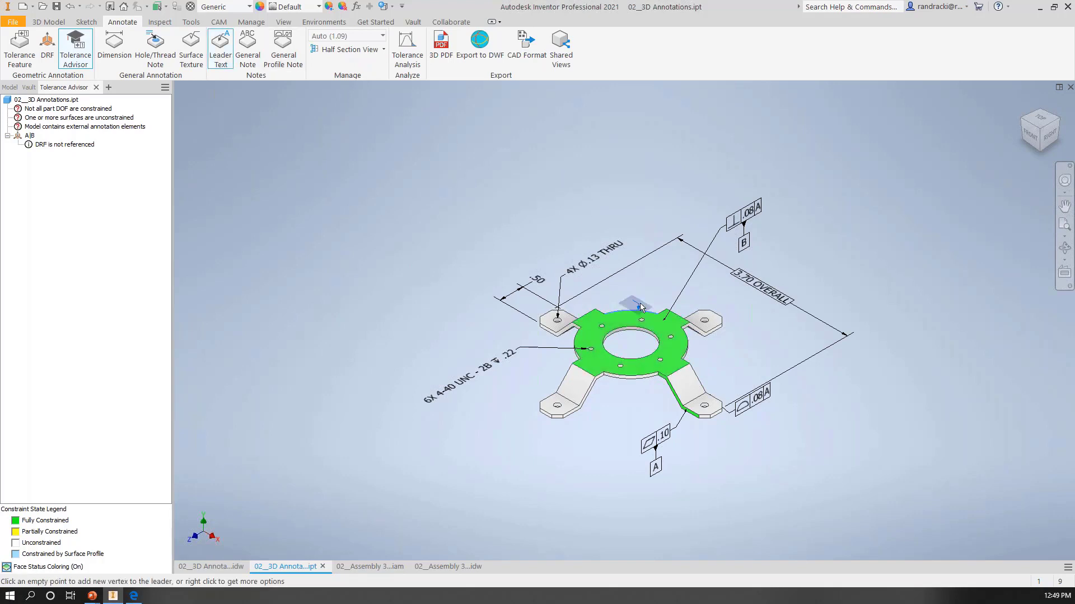
click(764, 357)
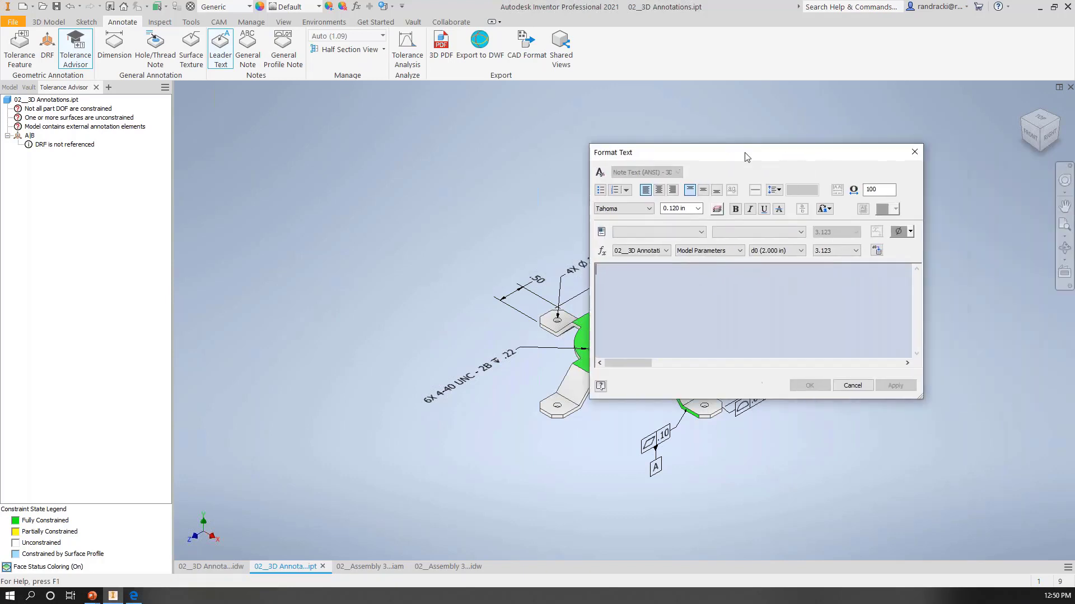
Step: Enter "Break SHARP EDGES .05" on a single line as the leader text and move the note up clear of the other annotations
text(Break SHARP EDGES)
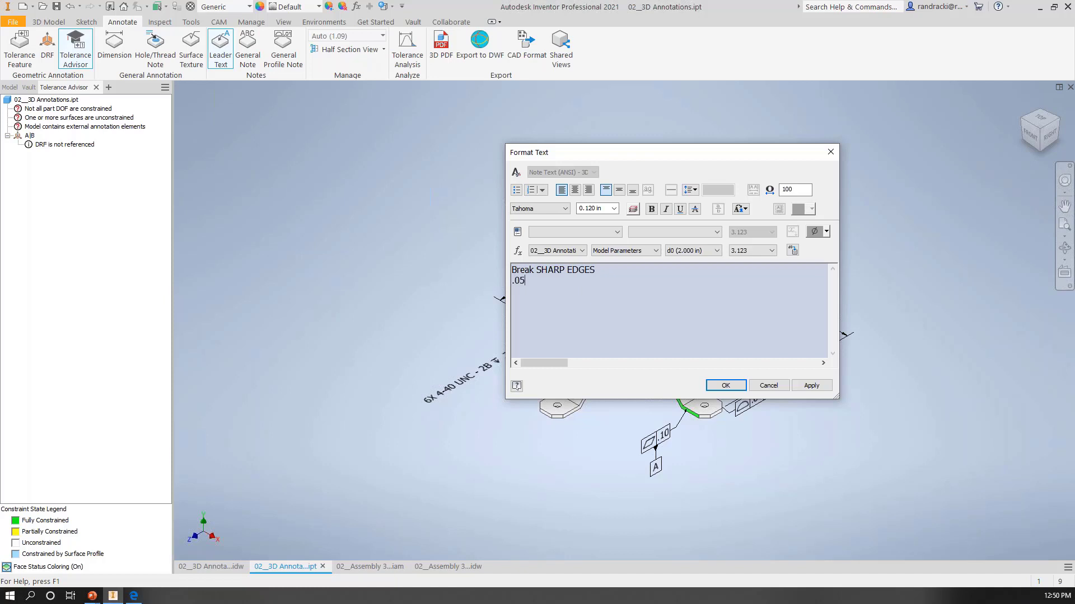
click(624, 273)
key(Delete)
click(722, 385)
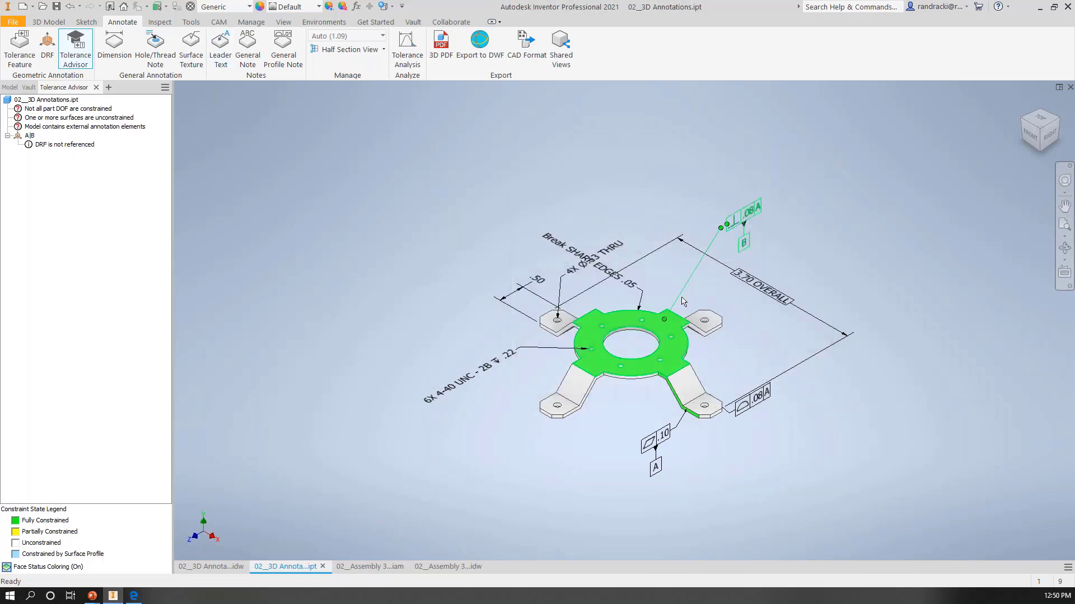
click(643, 292)
drag(643, 292, 656, 218)
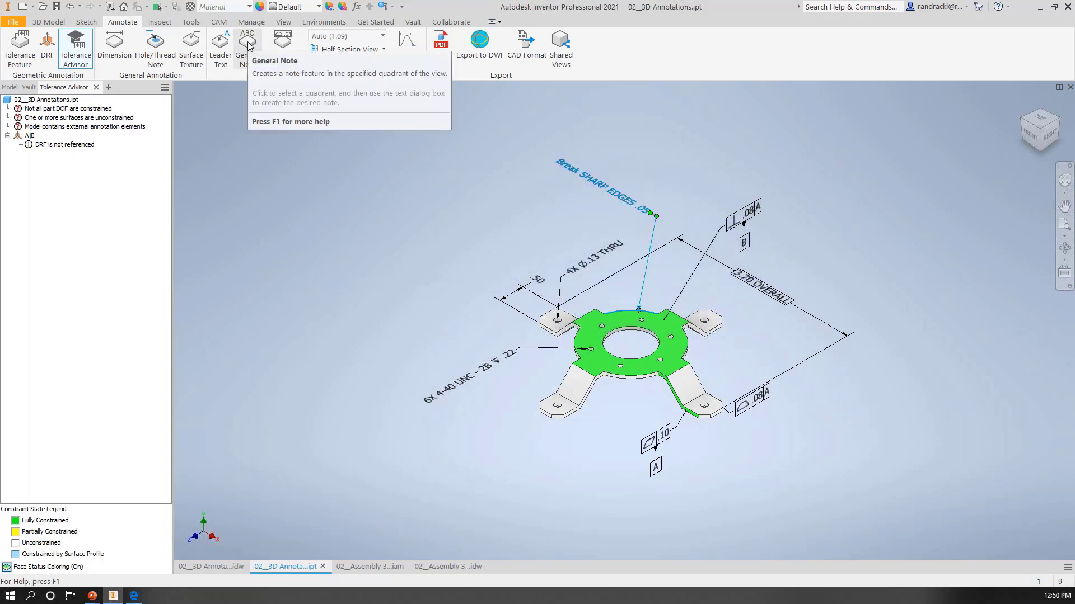
Step: Add a general profile note in the view's lower-left quadrant, keeping the default text with the .04 surface profile tolerance applied to all surfaces
click(280, 43)
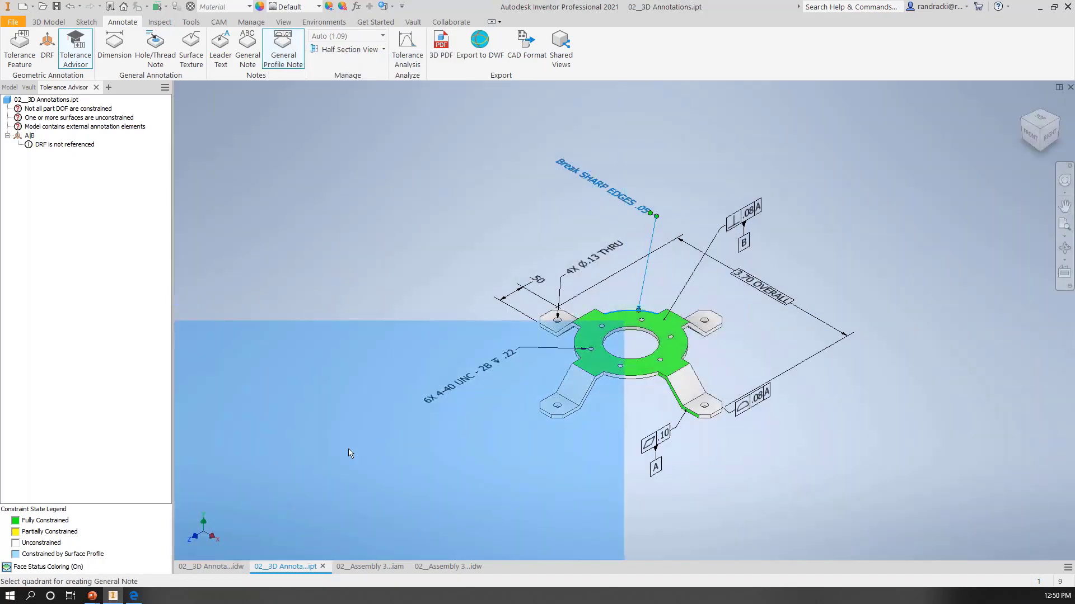
click(336, 453)
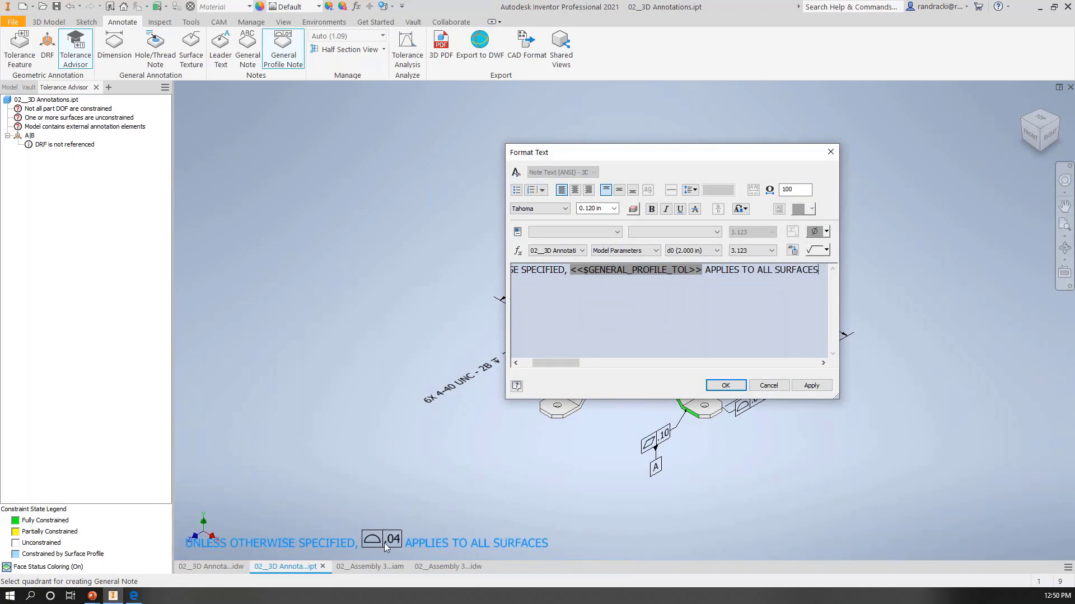
right_click(663, 270)
click(717, 170)
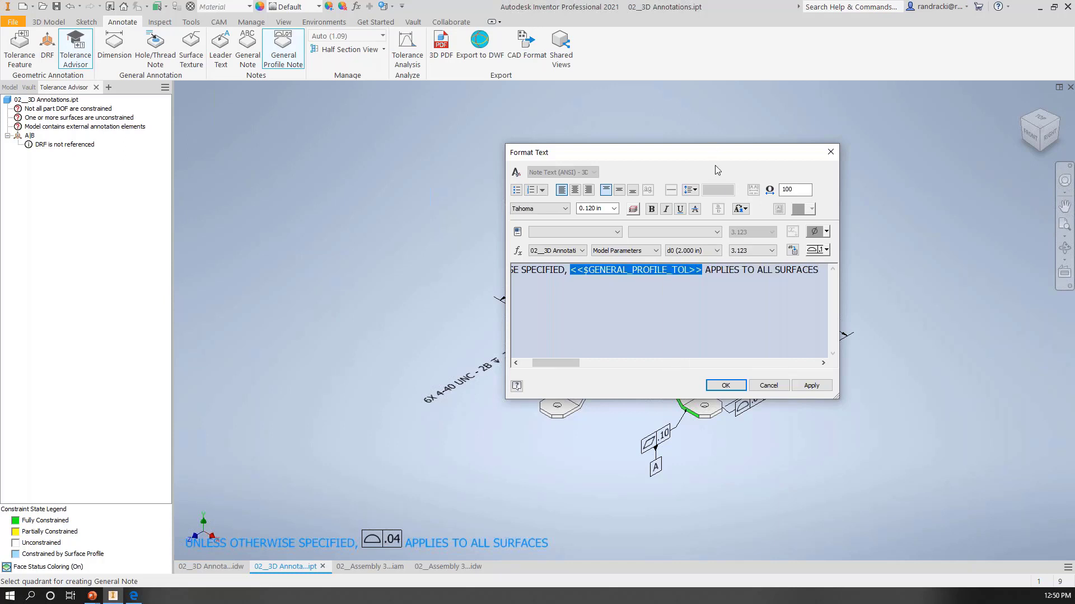
click(826, 250)
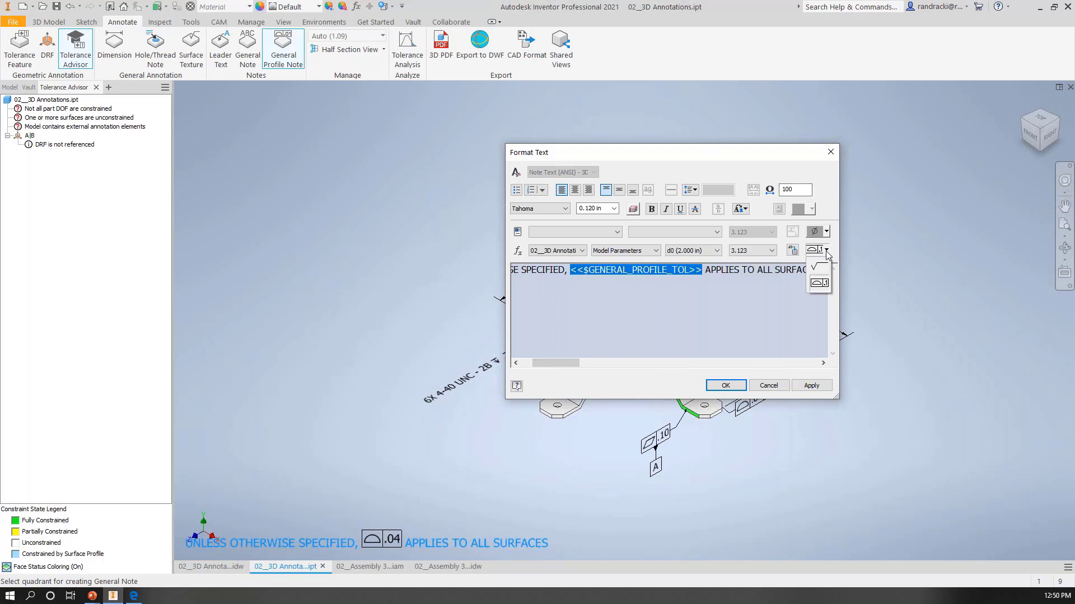
click(750, 152)
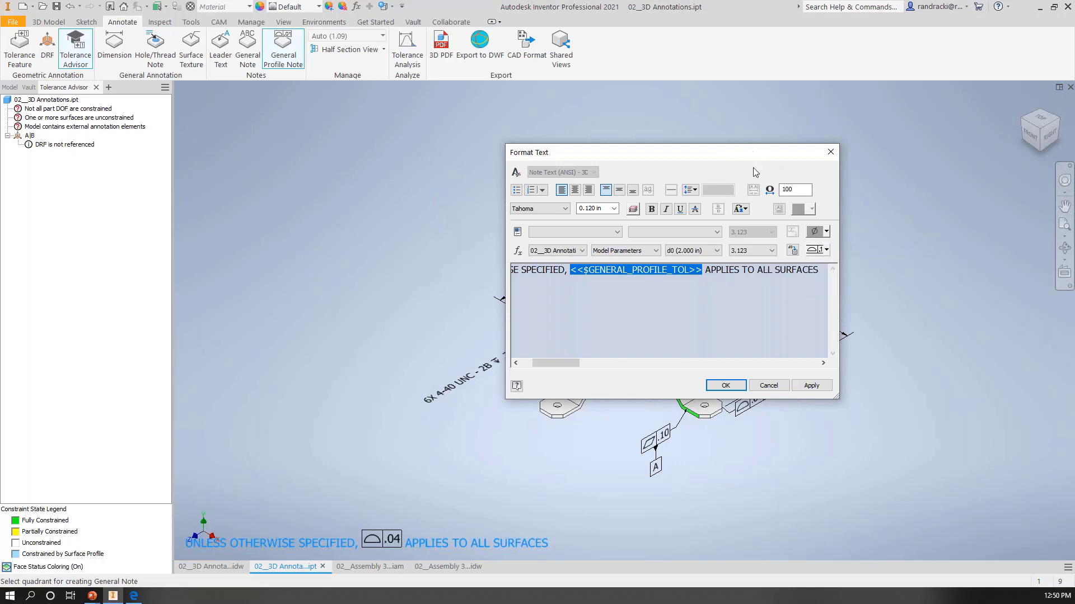
click(725, 385)
middle_drag(829, 437, 647, 441)
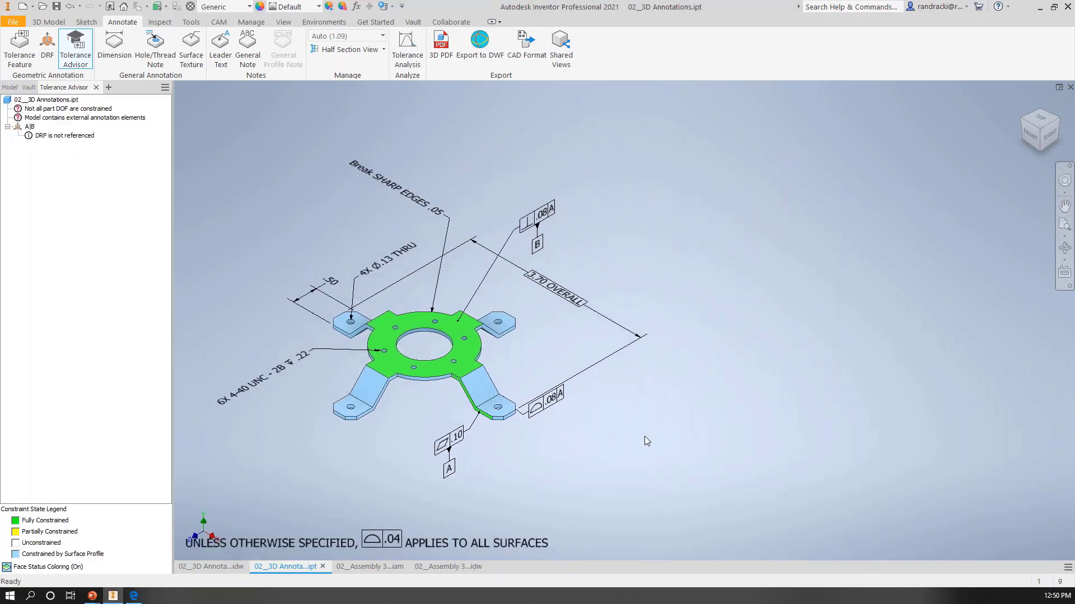
Step: Look over the existing shared views in the collaboration tools and close their list
click(454, 24)
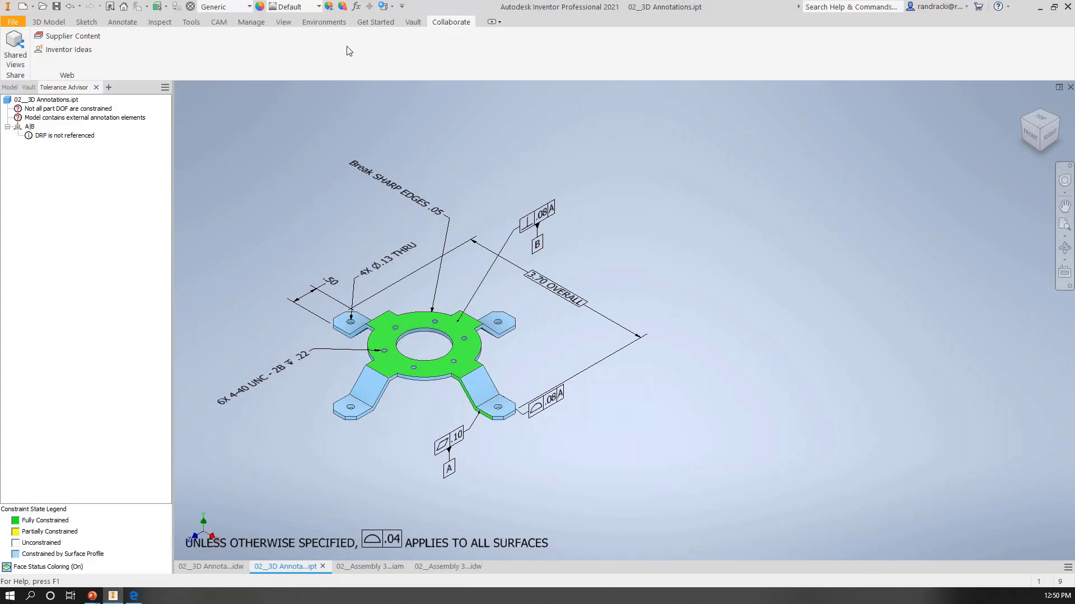
click(12, 51)
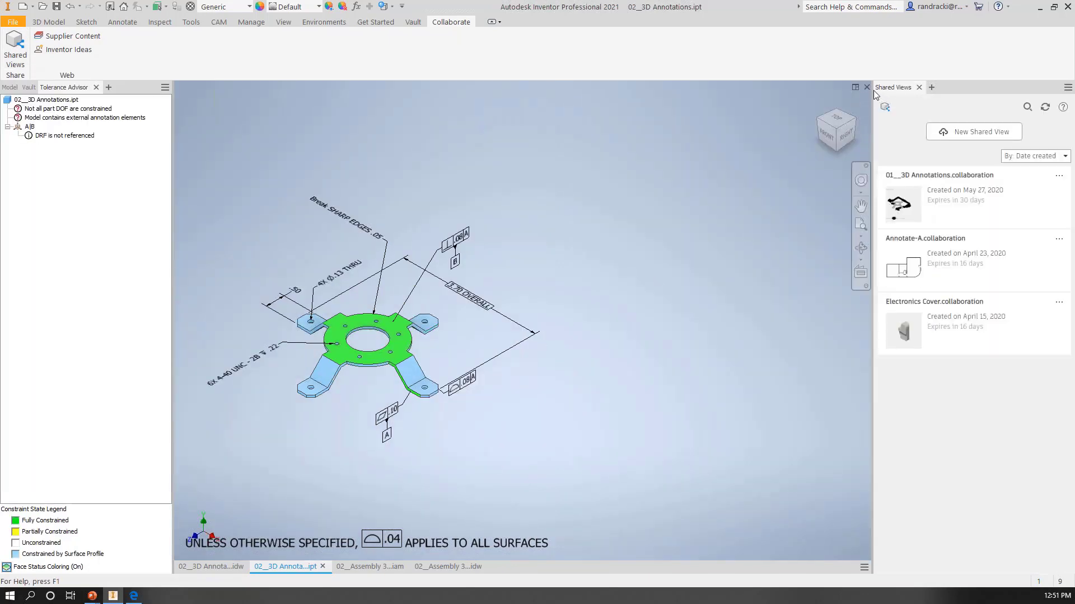
click(919, 88)
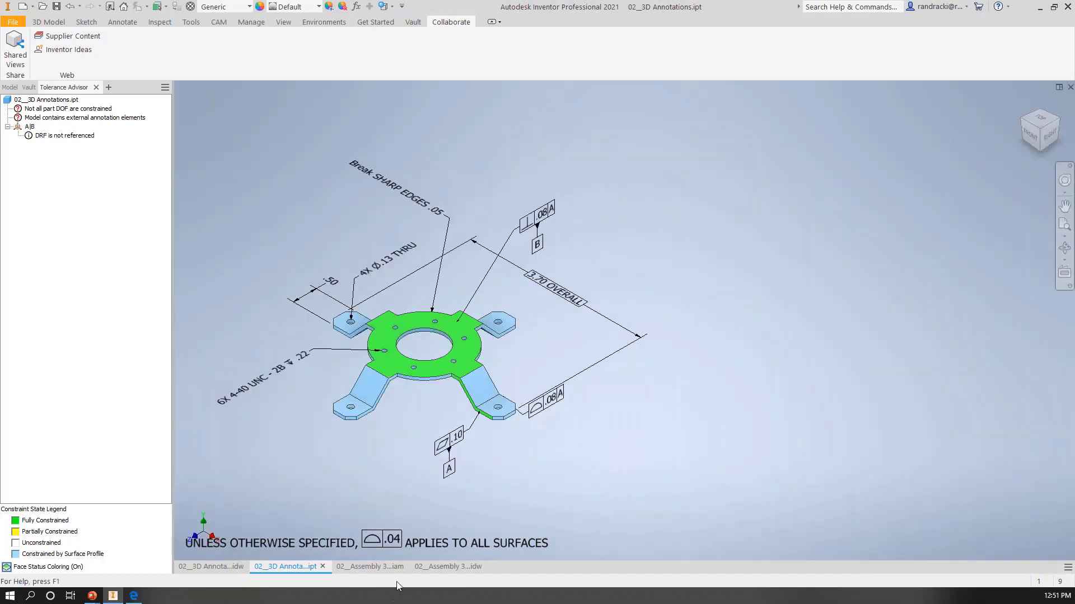
Step: In the 02__3D Annotations.idw drawing, retrieve all 3D annotations of the Top design view into the top view and shift that view slightly right
click(232, 566)
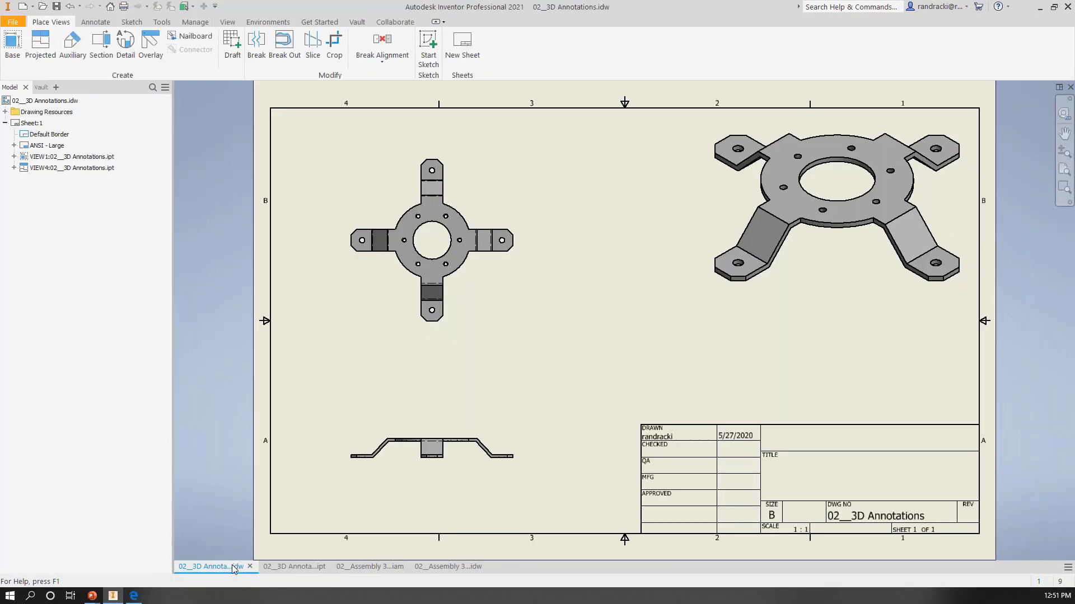
right_click(462, 292)
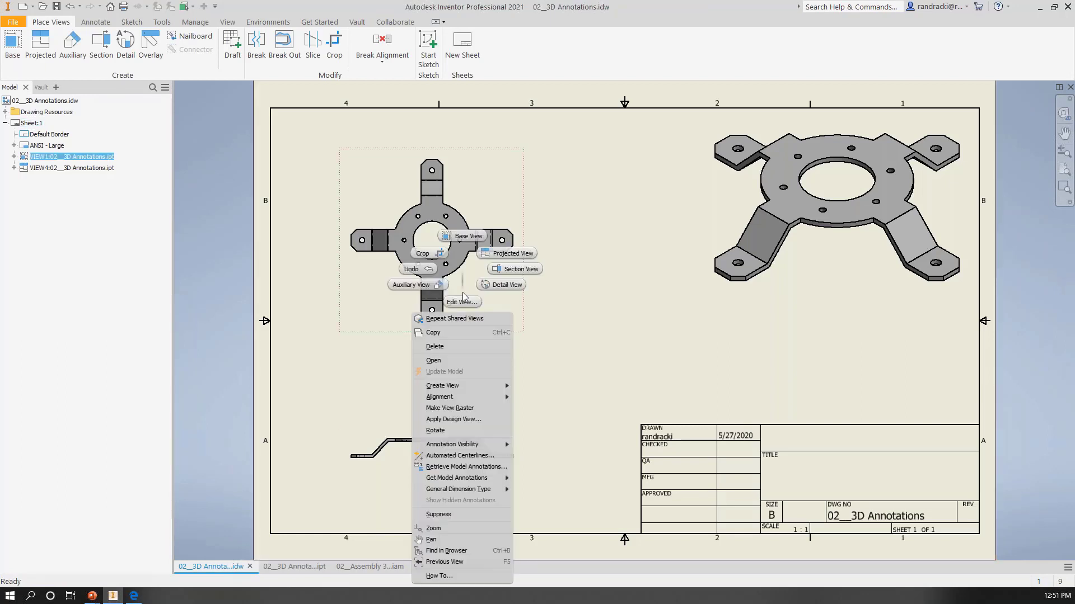
click(463, 468)
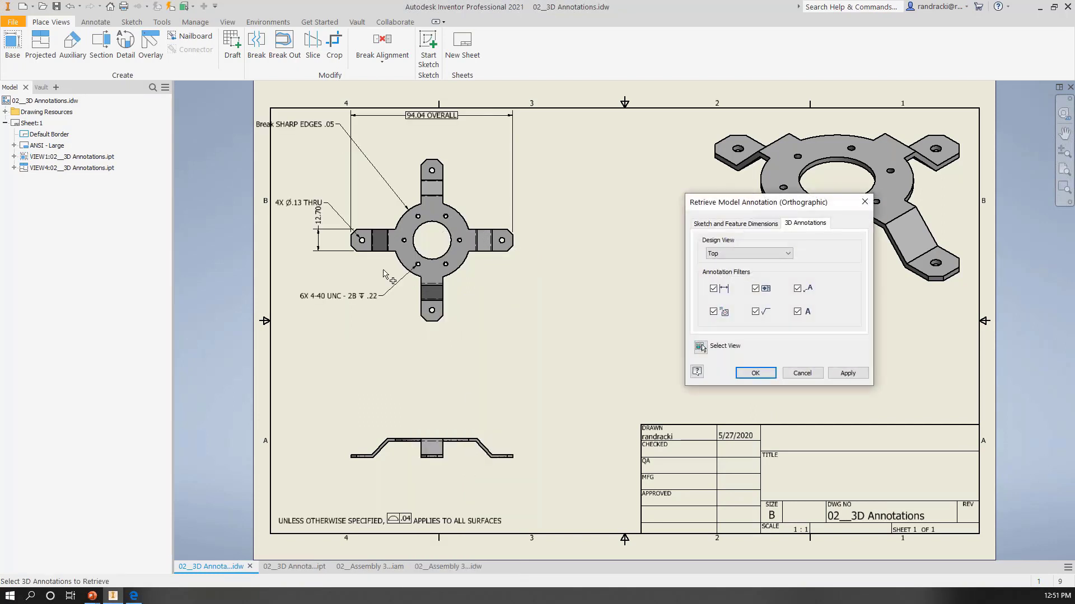
click(848, 373)
click(803, 373)
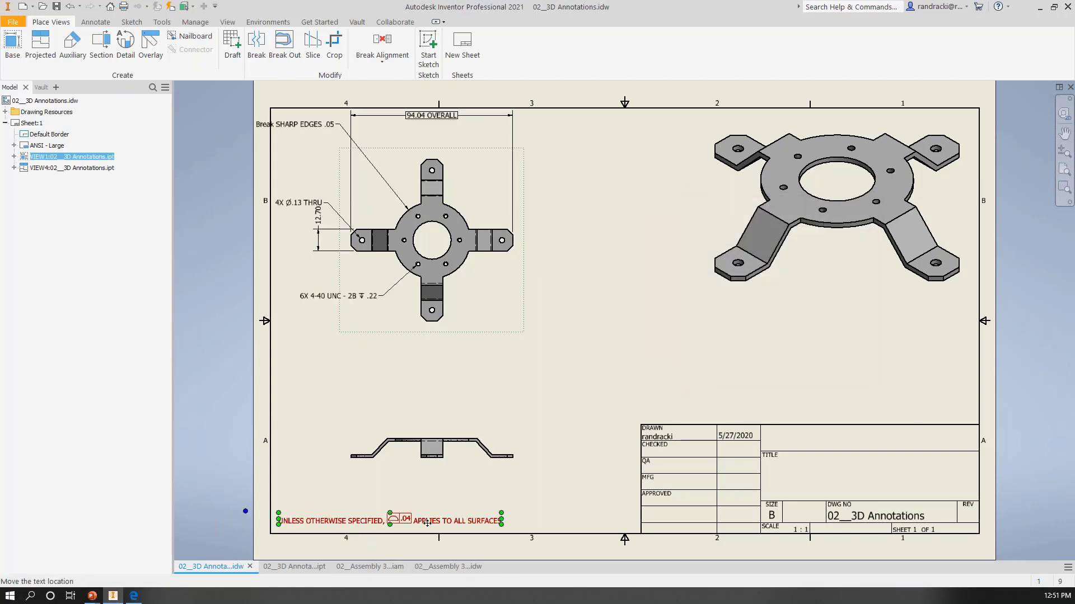
drag(511, 334, 563, 339)
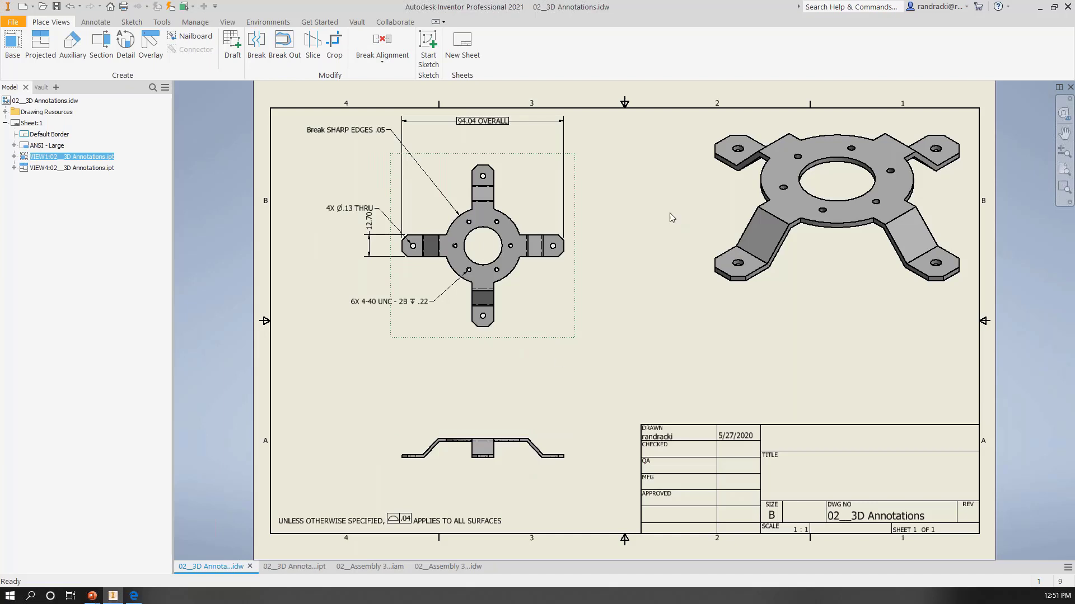
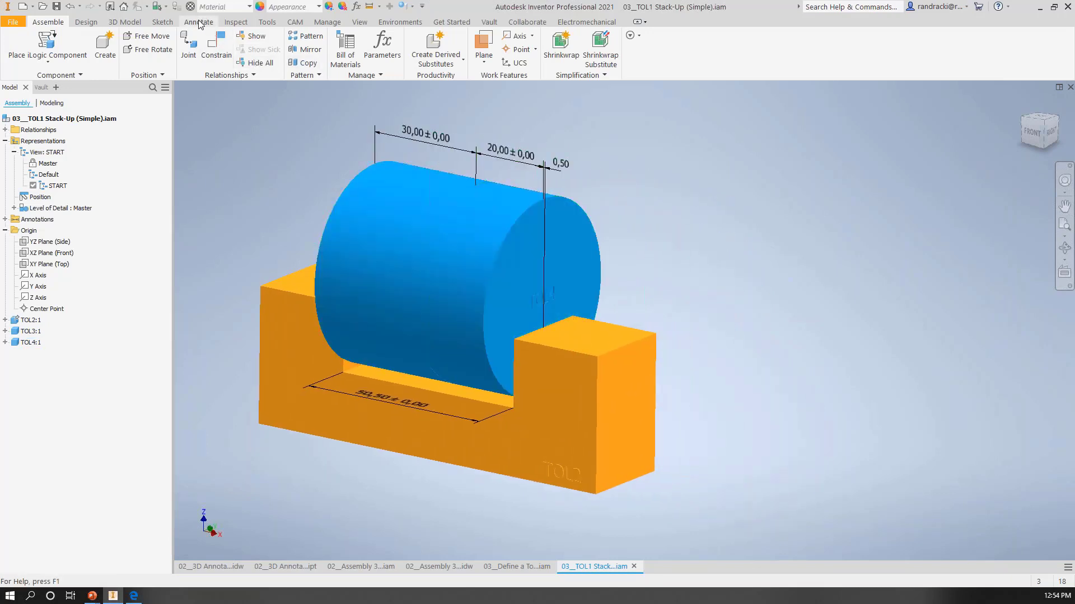
Step: In Tolerance Analysis, start a new stackup running from the outer end face of TOL4 to the facing inner face of the TOL2 block
click(200, 22)
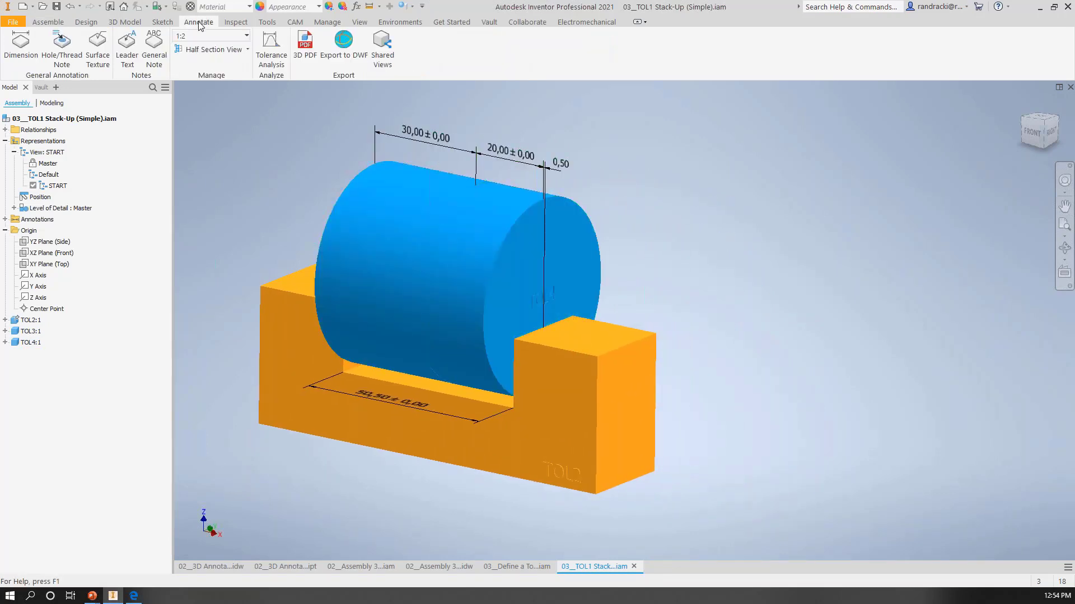
click(267, 45)
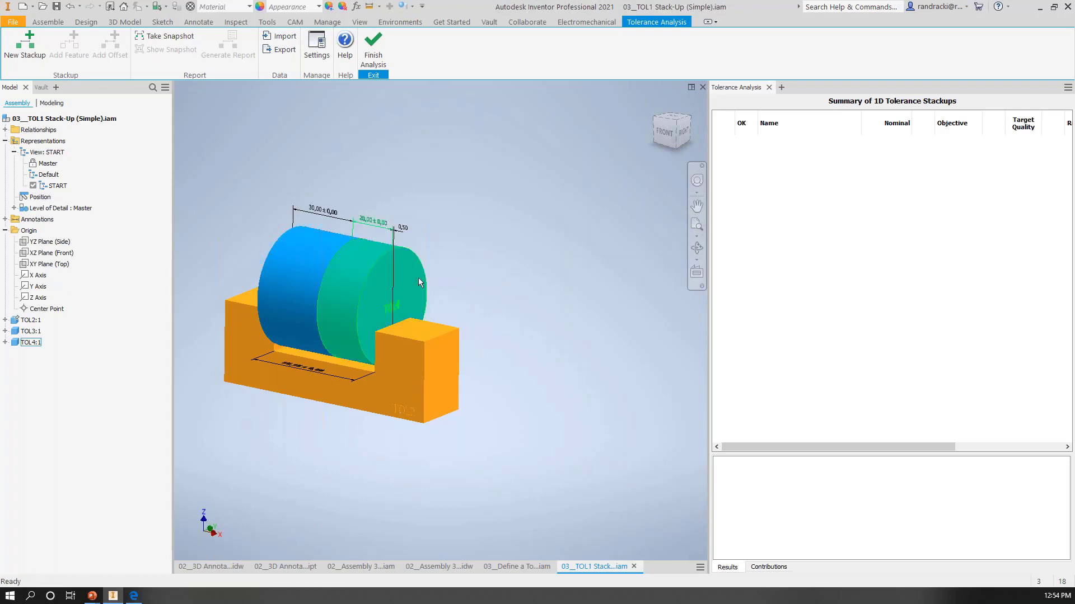
click(32, 46)
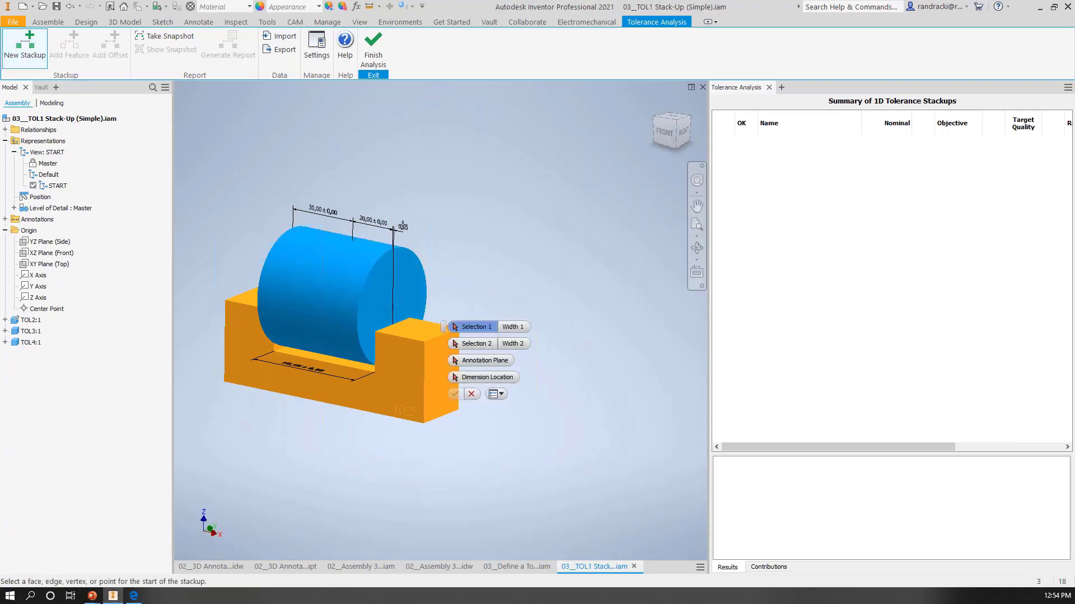
scroll(442, 247, up, 2)
scroll(446, 248, down, 3)
scroll(442, 245, up, 2)
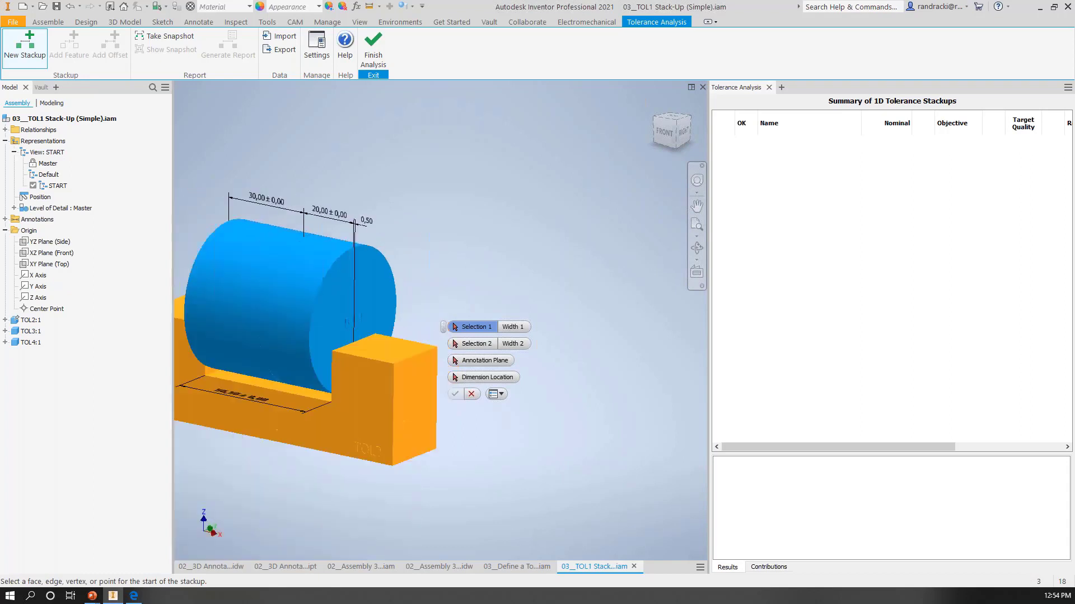
middle_drag(439, 242, 494, 195)
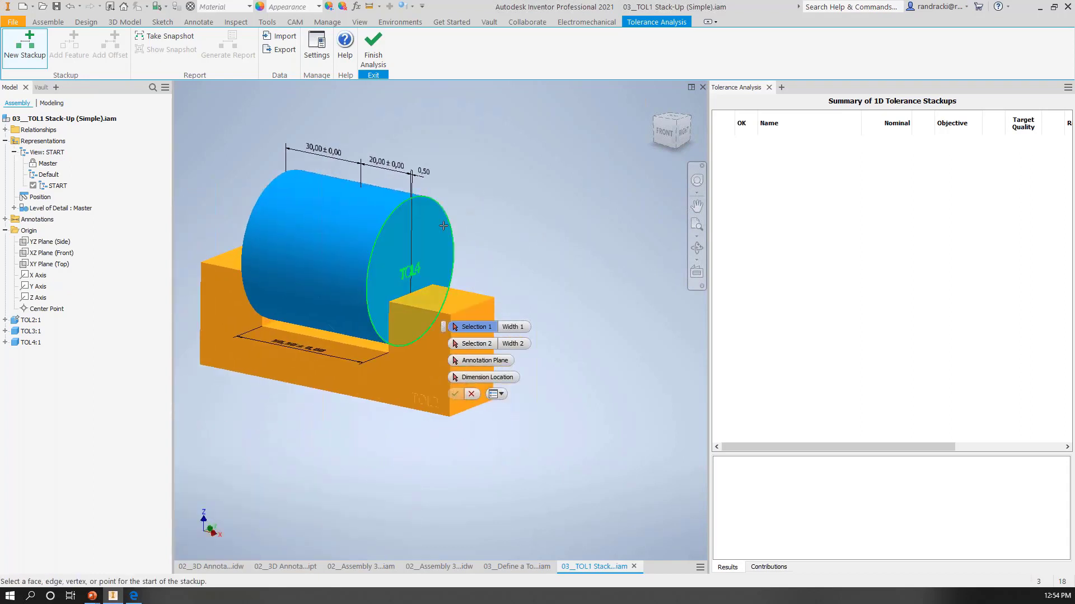
mouse_move(487, 255)
shift+middle_down()
mouse_move(525, 239)
mouse_move(489, 253)
shift+middle_up()
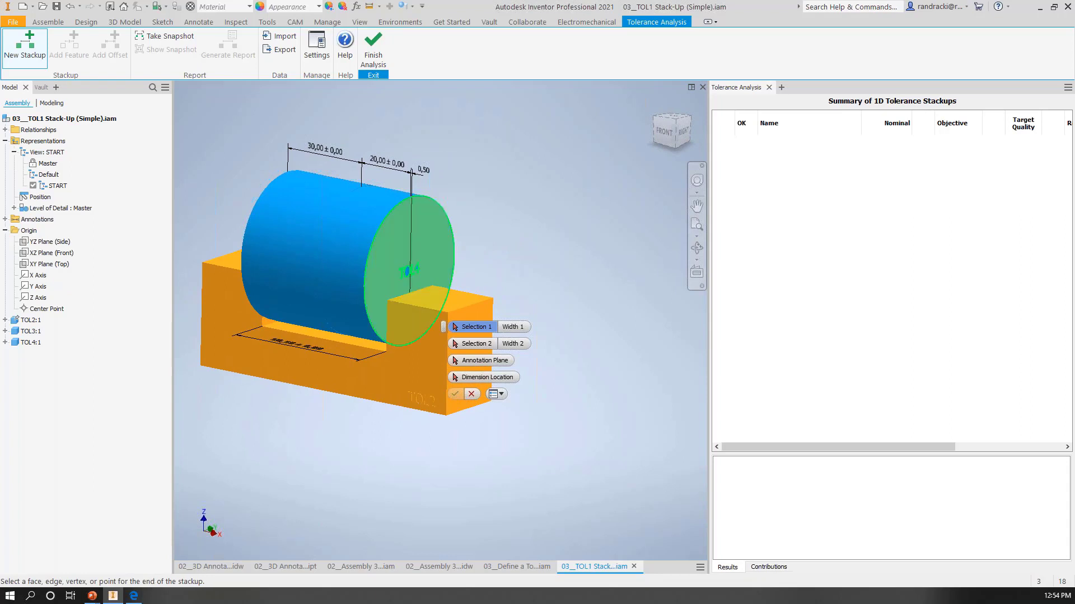
click(410, 271)
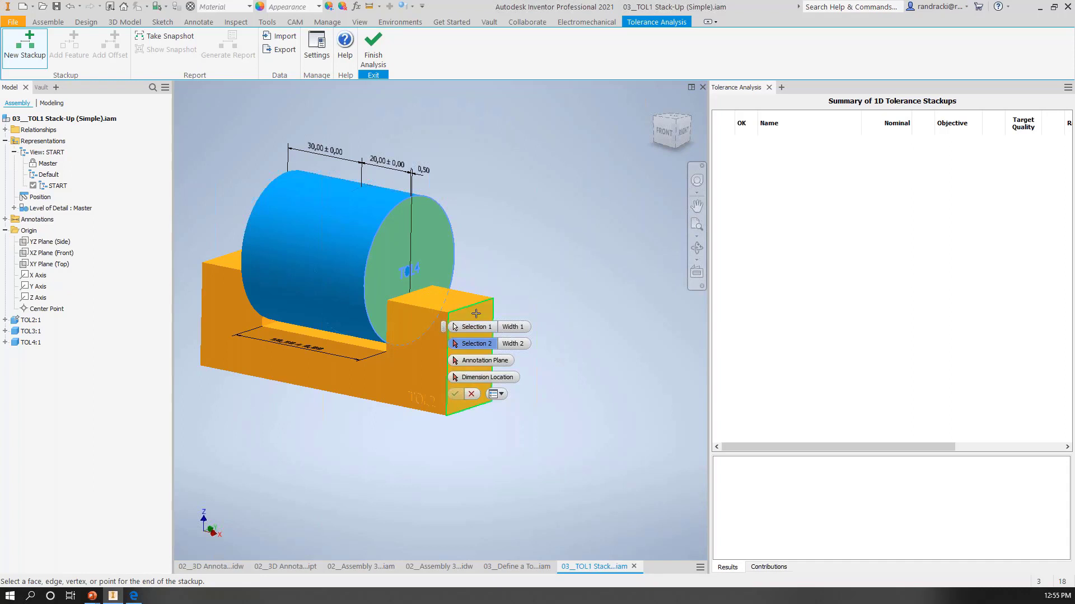
click(420, 299)
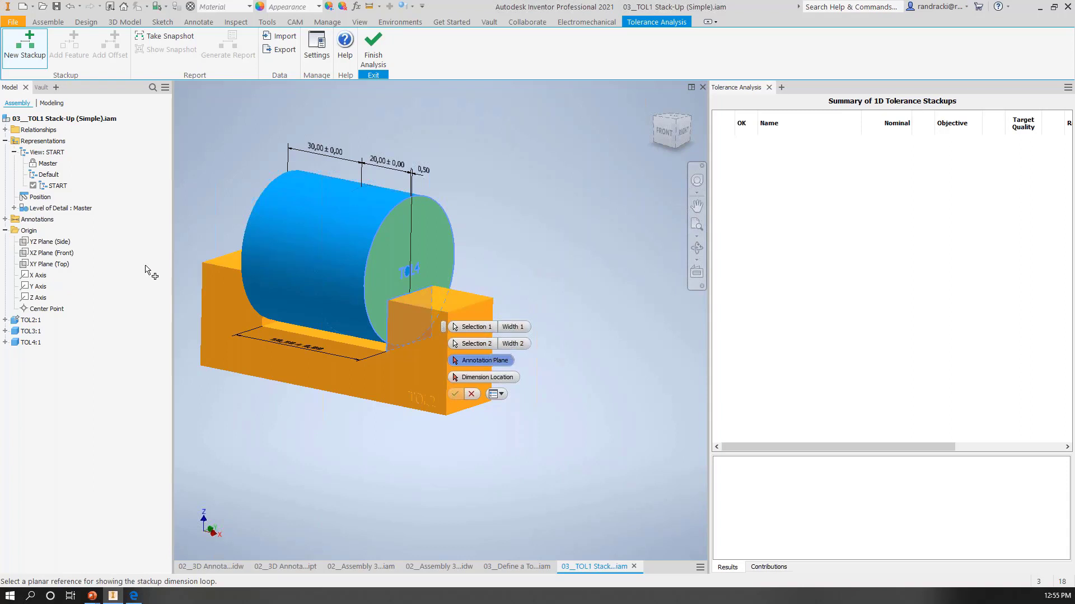
Step: Place the stackup dimension on the XZ Plane (Front) above the cylinder and accept the Mate:2 -> Mate:1 assembly constraint path
middle_drag(351, 221, 349, 289)
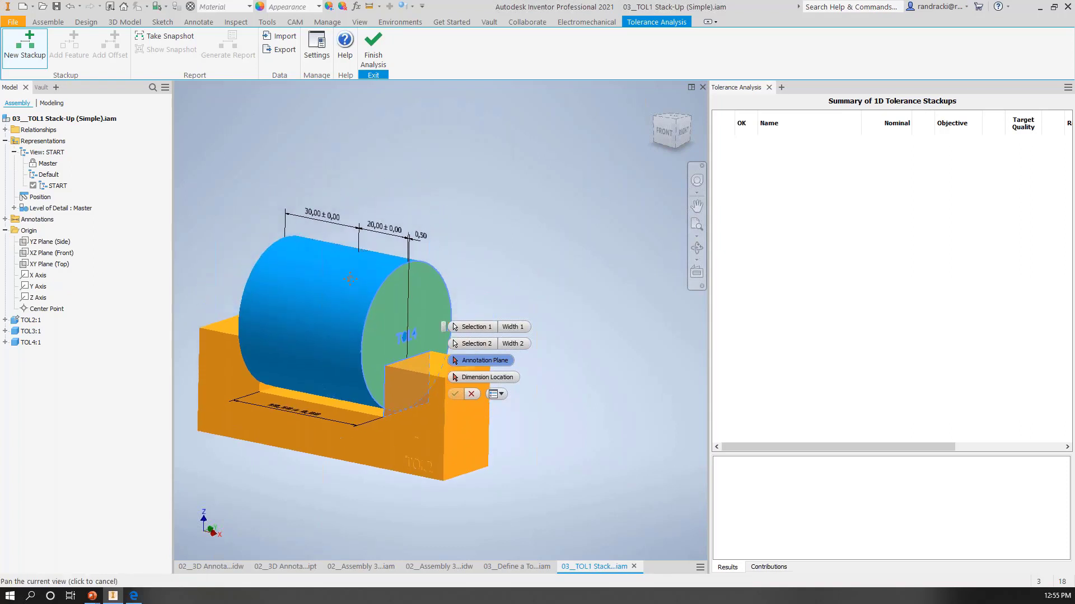
click(56, 253)
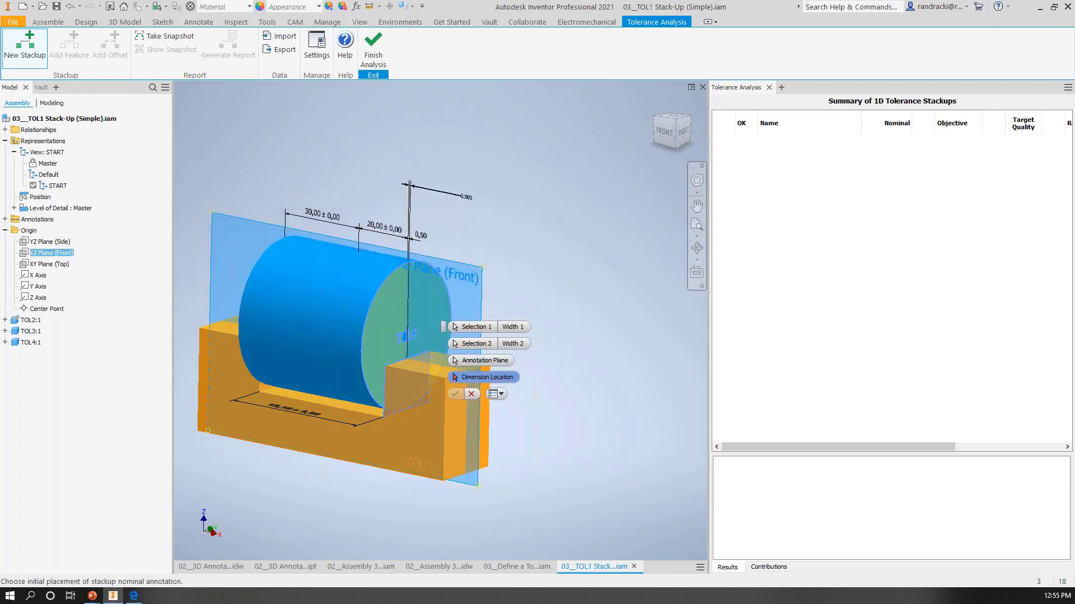
click(456, 185)
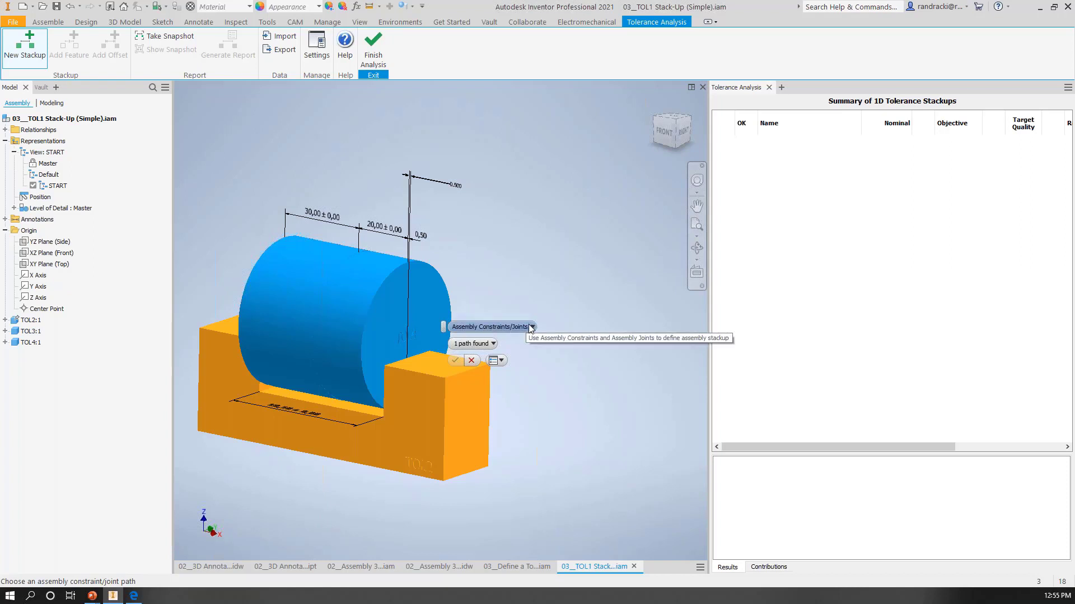
click(493, 345)
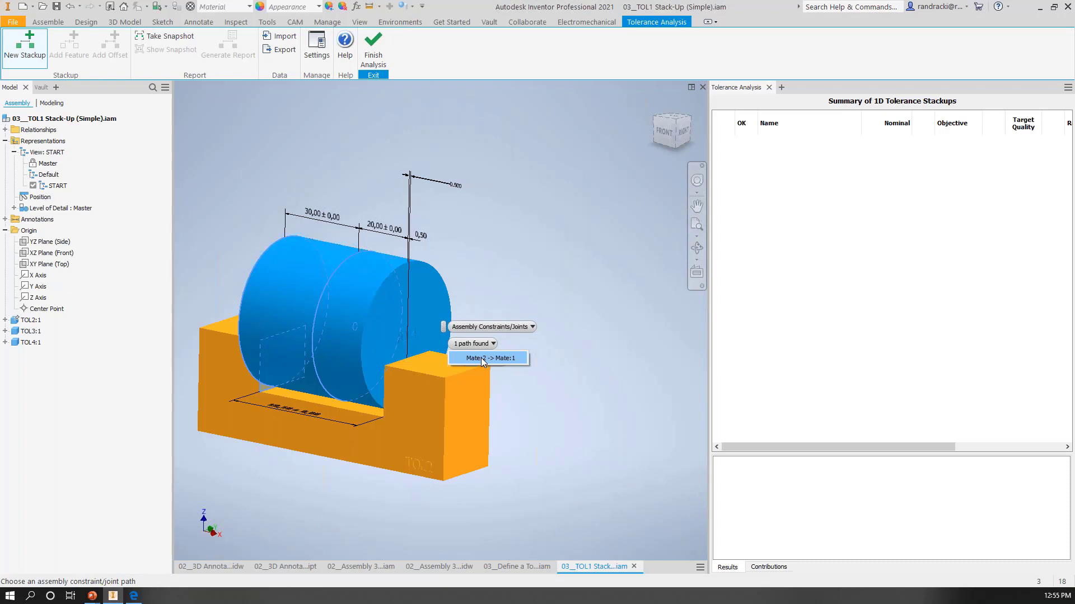
click(482, 358)
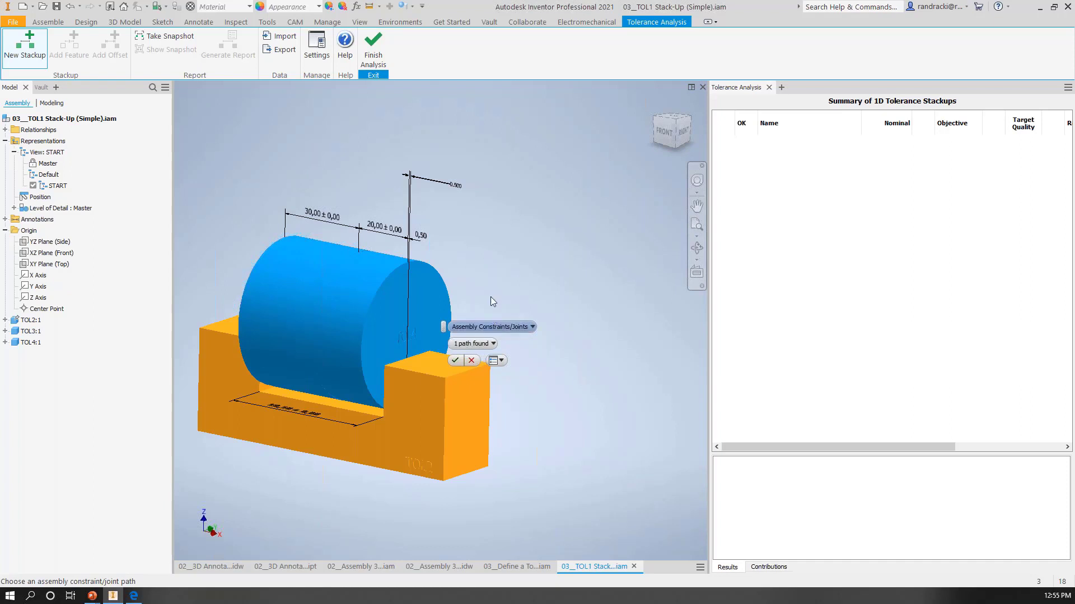
click(455, 359)
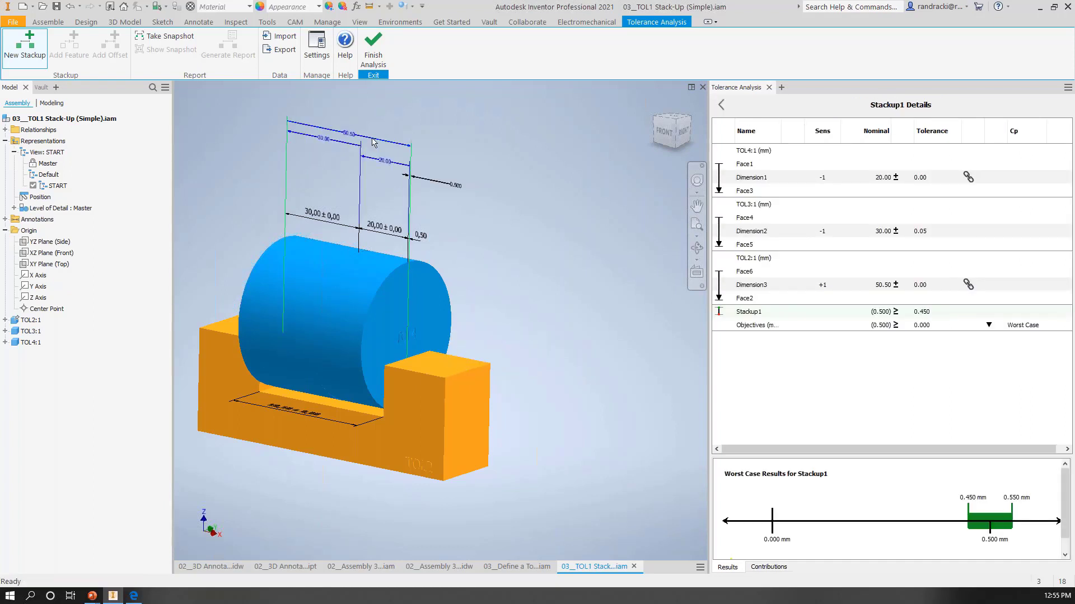
Step: Examine the stackup dimensions, the tolerance types available for TOL4's dimension, and the analysis types available for the stackup objective
middle_drag(304, 163, 347, 166)
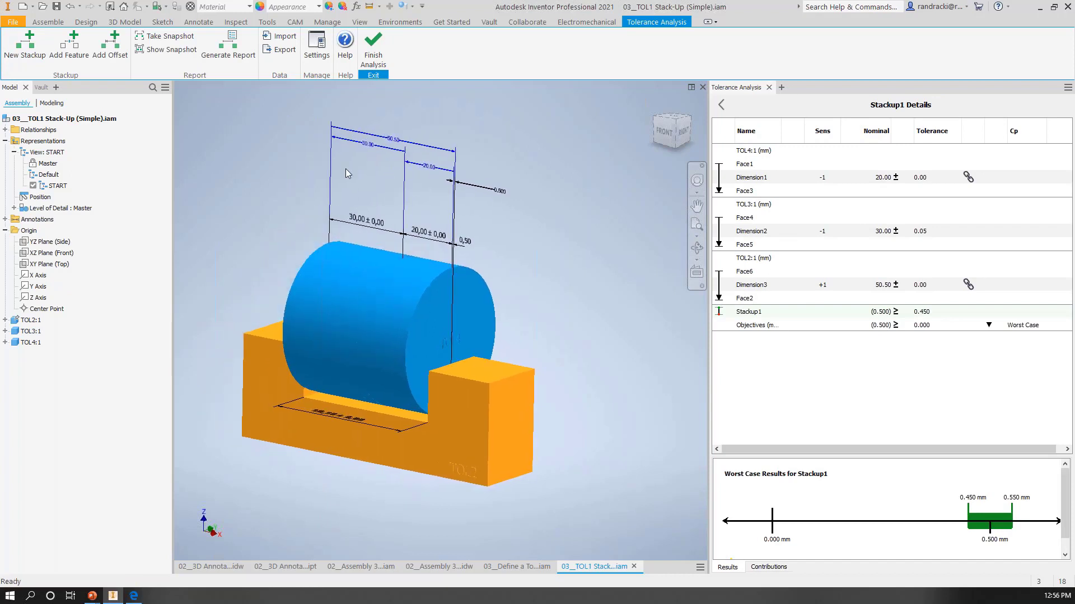
scroll(392, 156, up, 3)
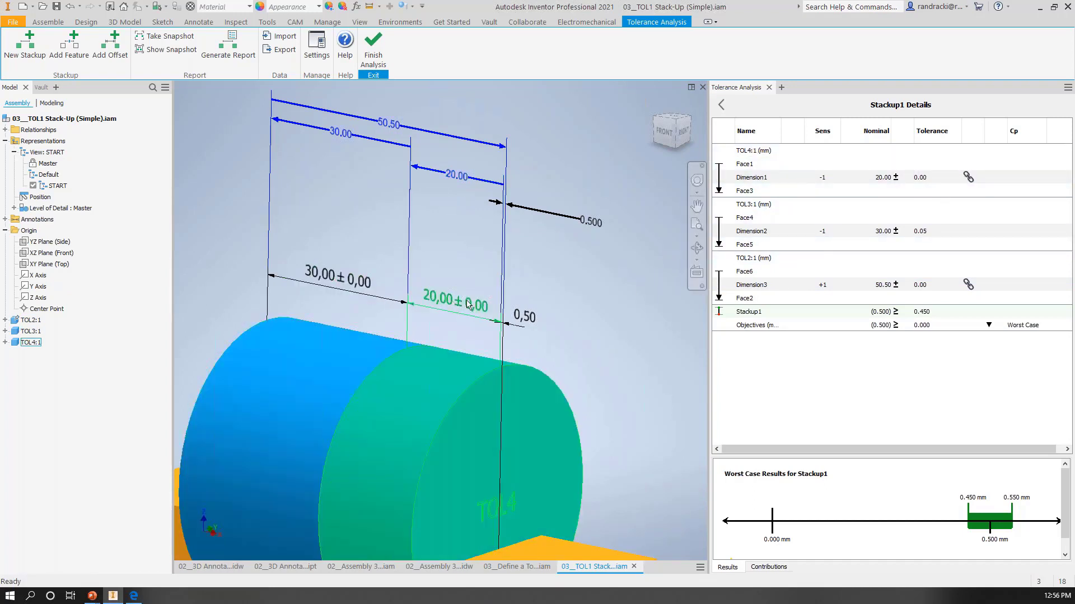
click(896, 177)
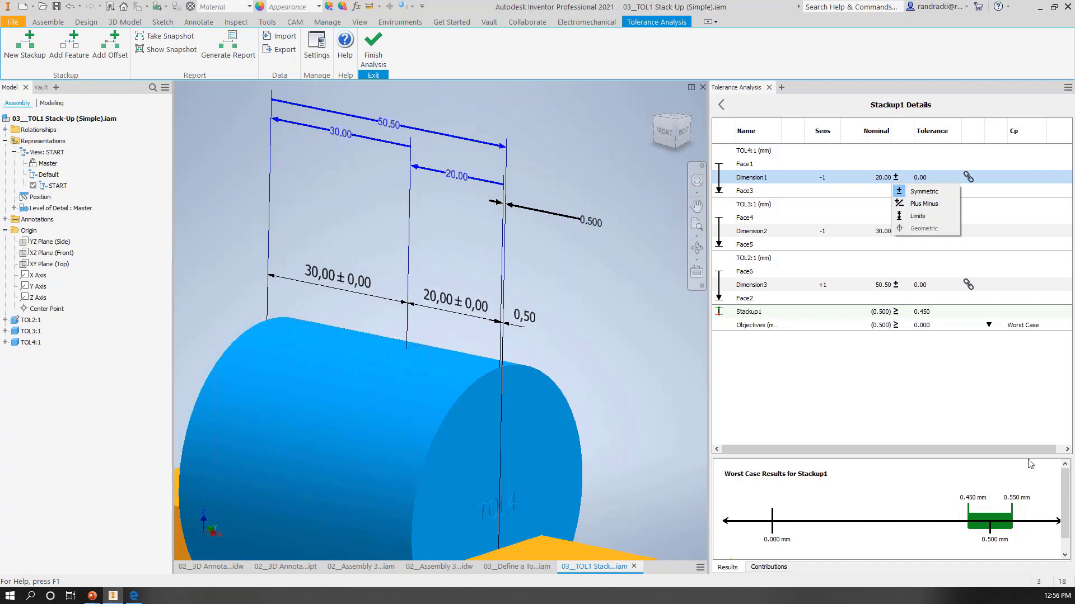
click(940, 399)
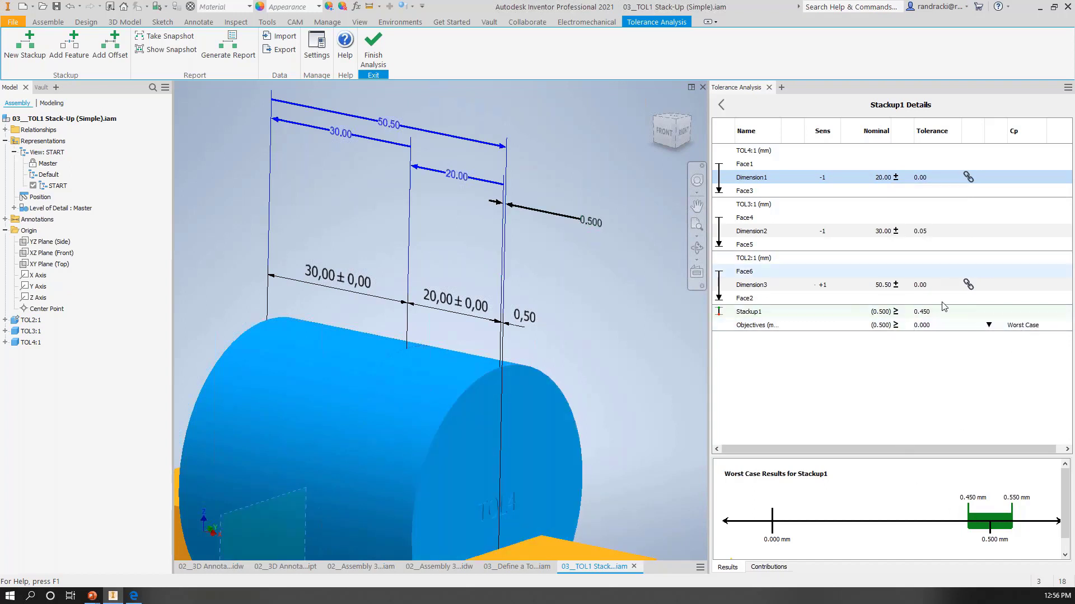
click(989, 326)
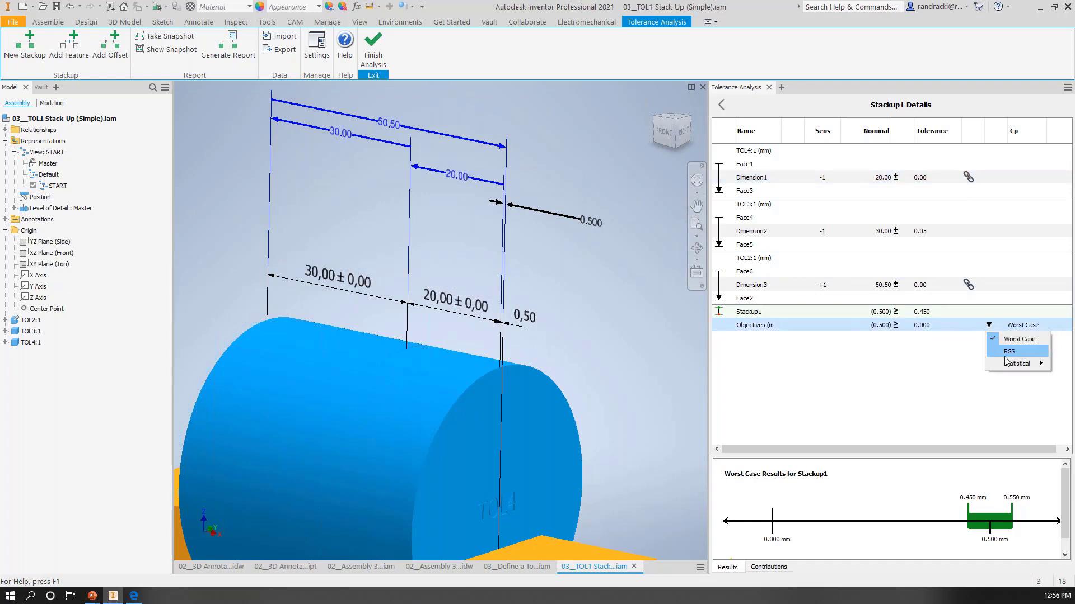
mouse_move(1017, 365)
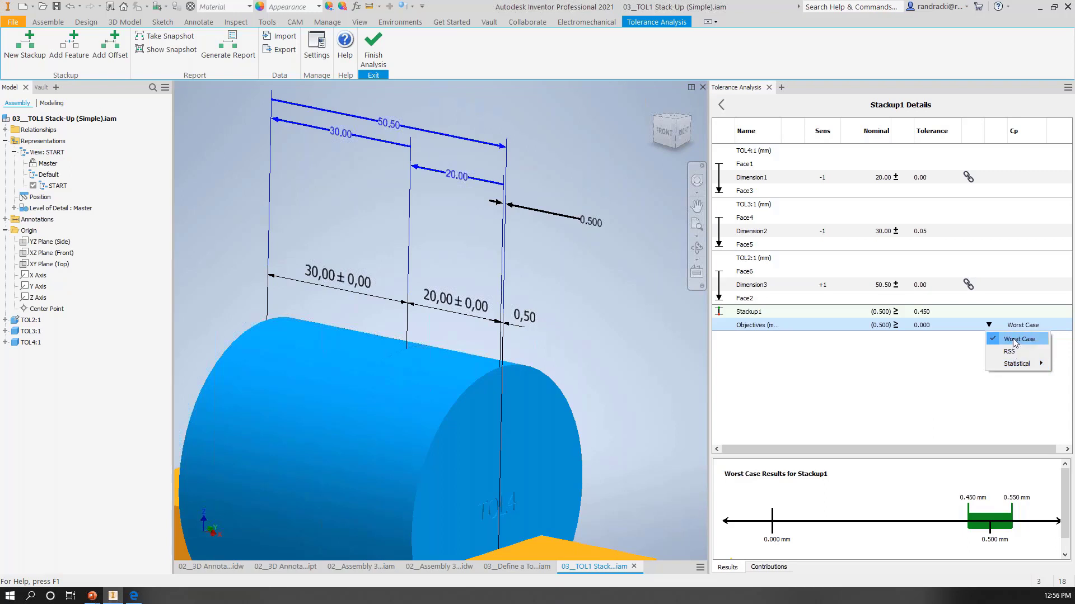
click(885, 344)
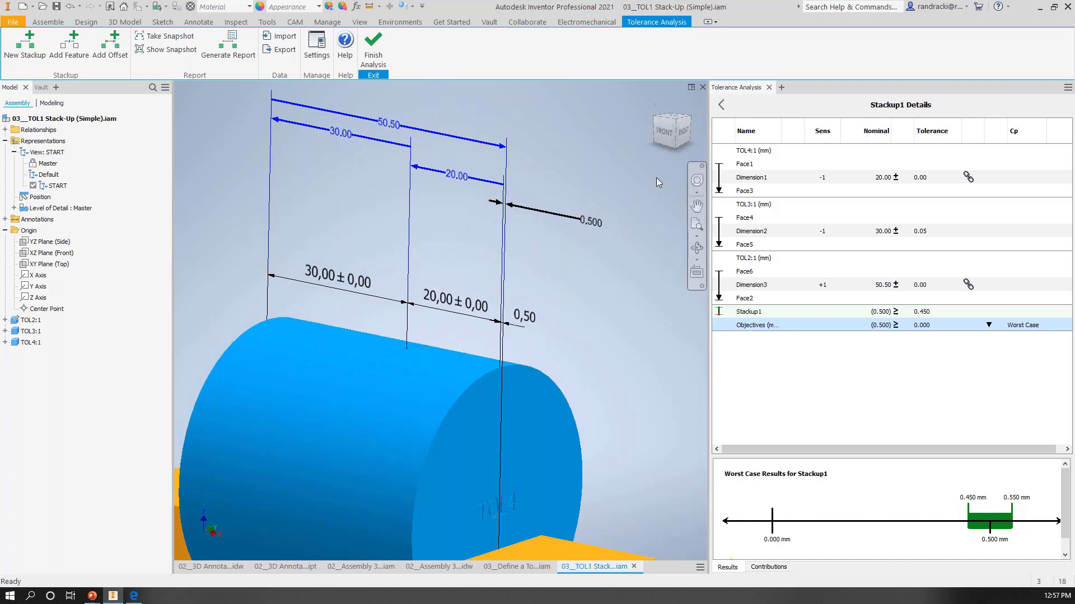
Step: Close the simple stack-up assembly without saving and enter the Tolerance Analysis environment for 03__Define a Tolerance Stackup.iam
click(703, 88)
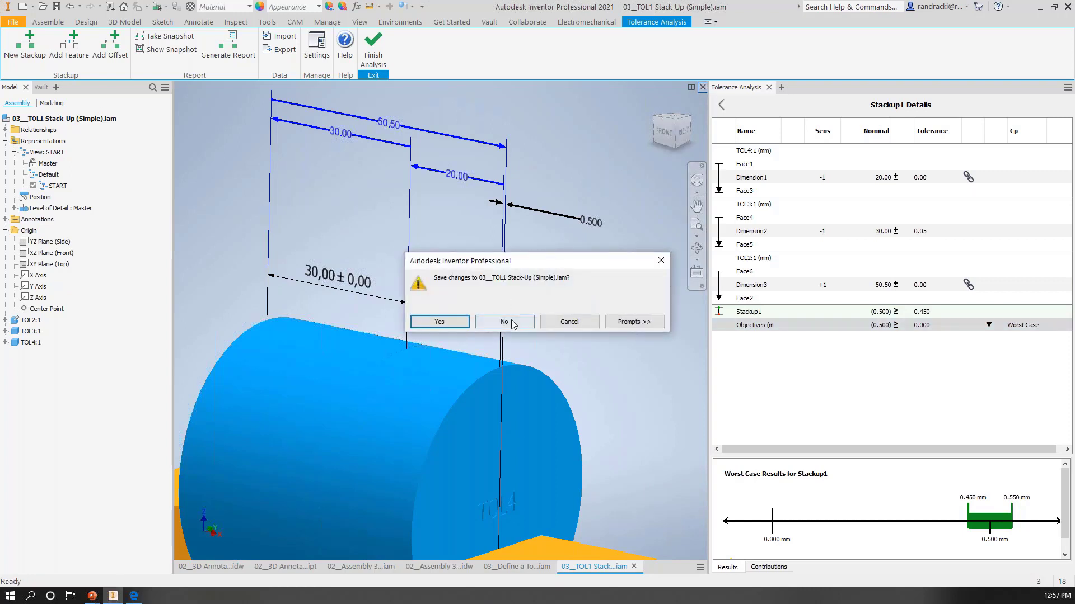
click(510, 322)
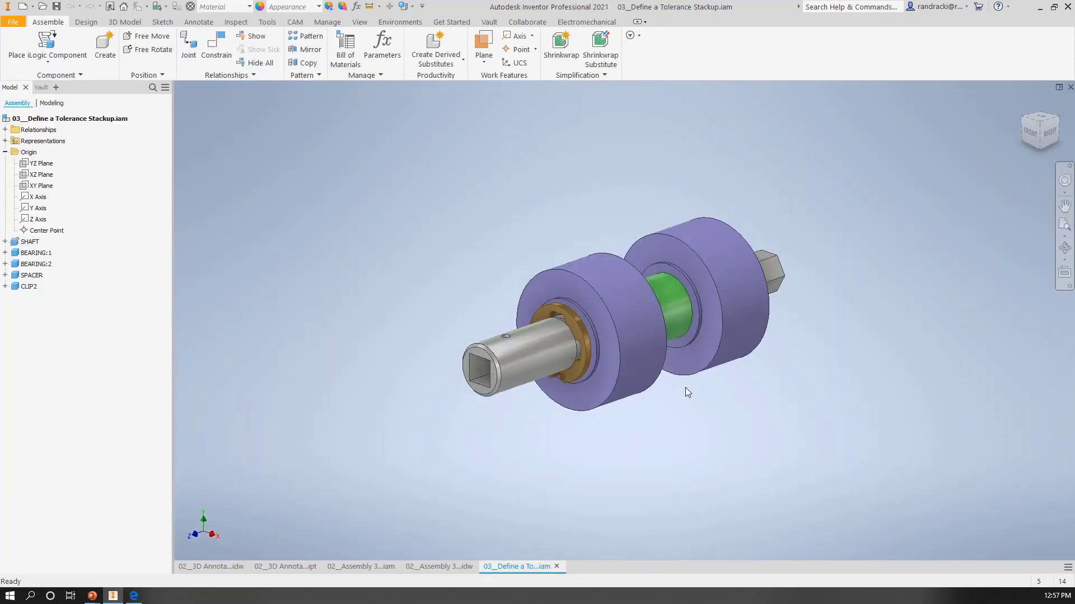
middle_drag(685, 387, 491, 367)
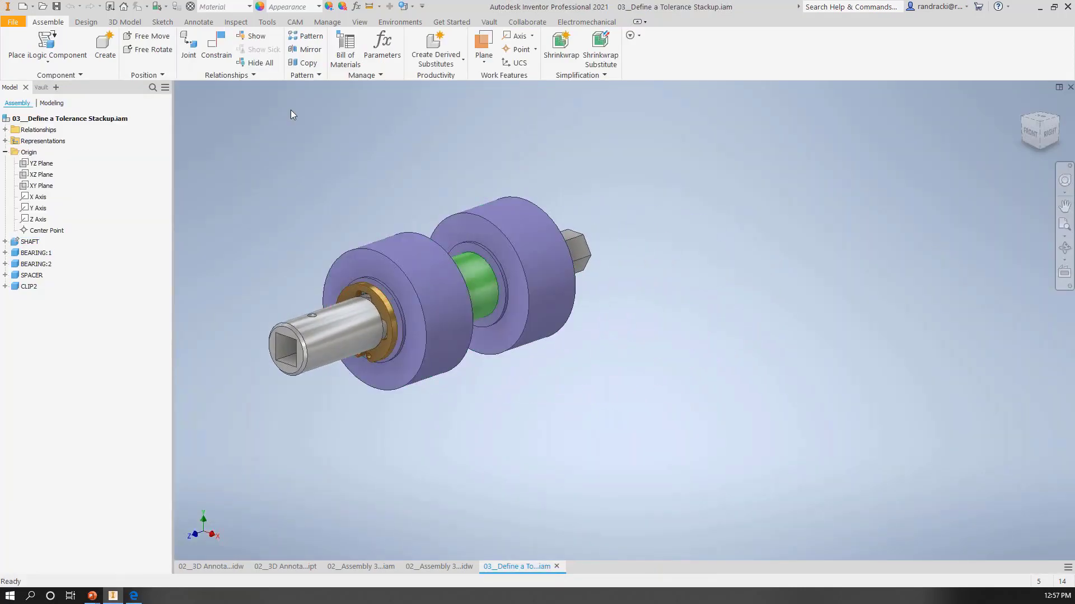
click(198, 23)
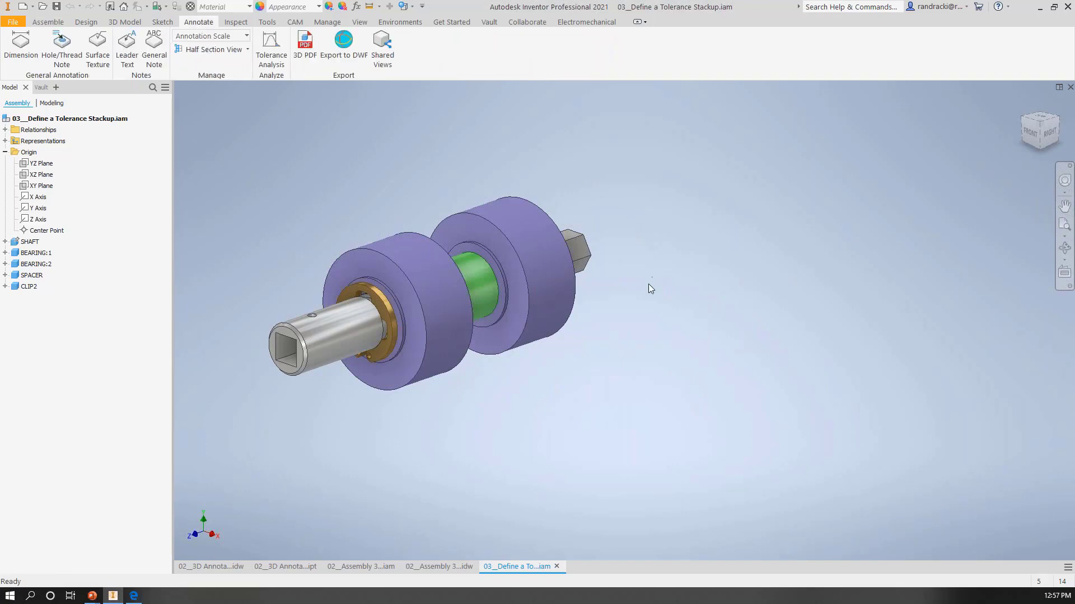
shift+middle_drag(652, 343, 645, 314)
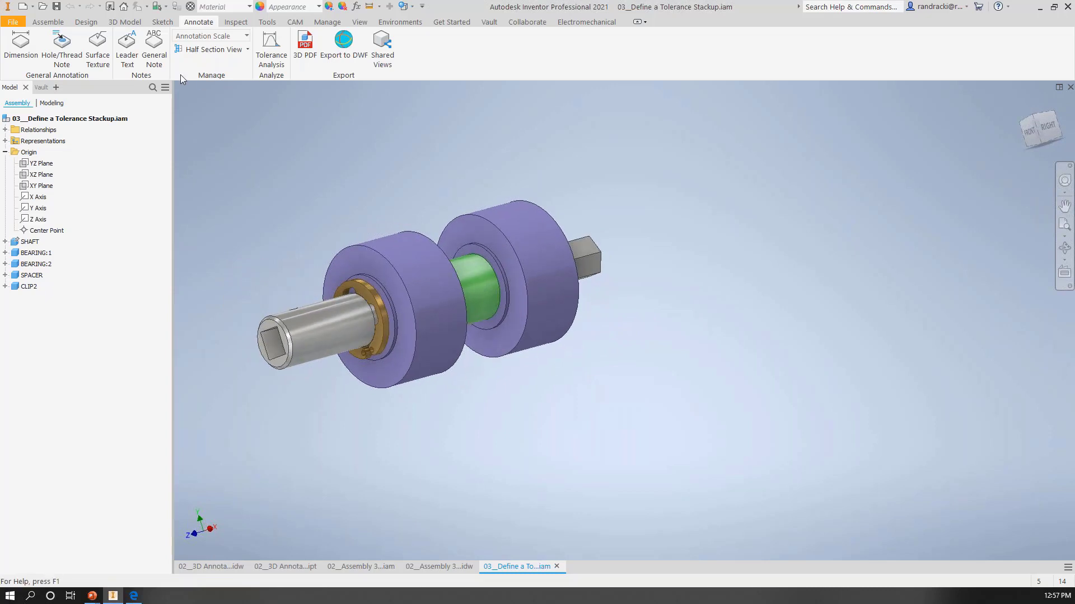
click(269, 43)
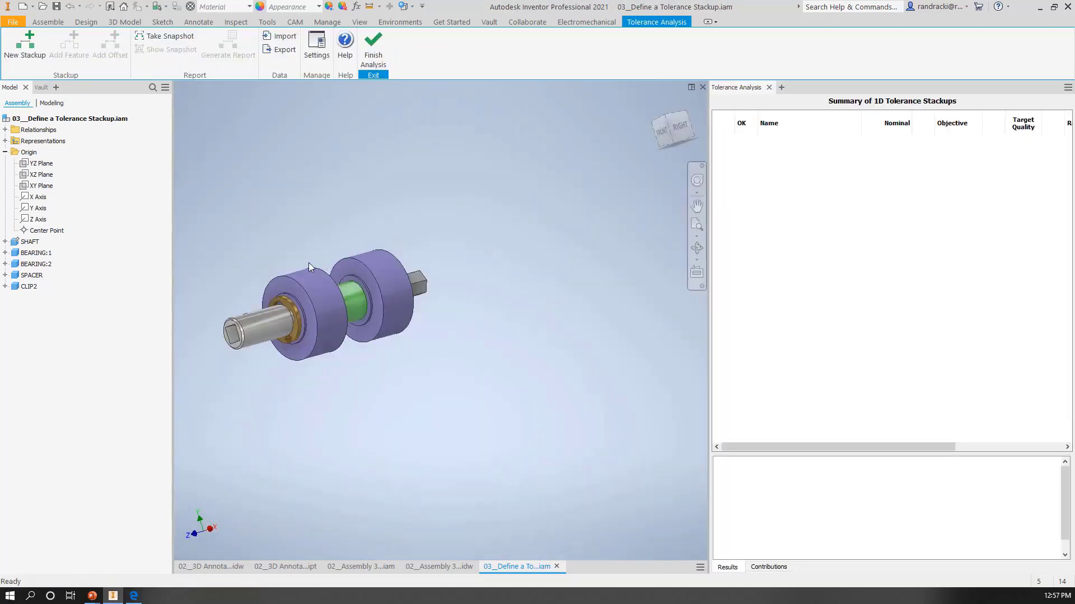
Step: Examine the default tolerances, target quality, statistical metrics and model options in the analysis settings, and dismiss them without changes
scroll(302, 264, down, 1)
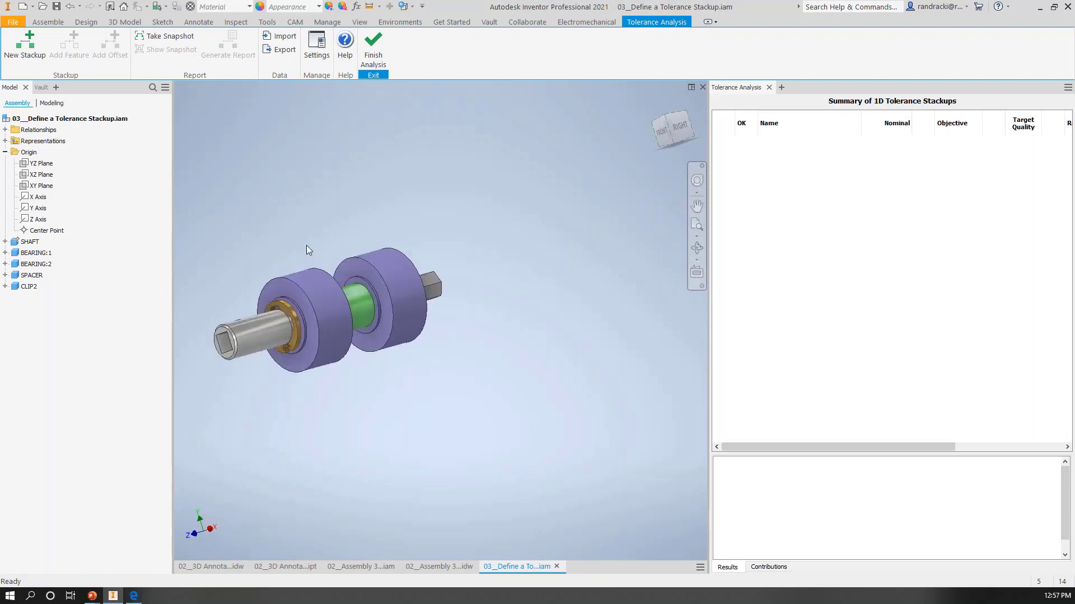
middle_drag(294, 254, 380, 260)
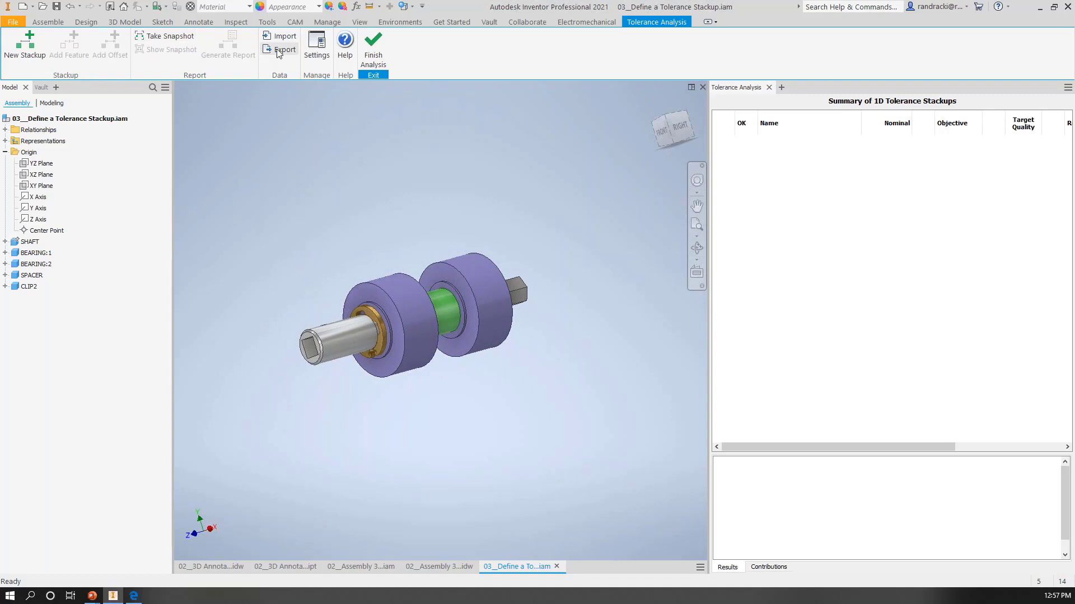
click(317, 56)
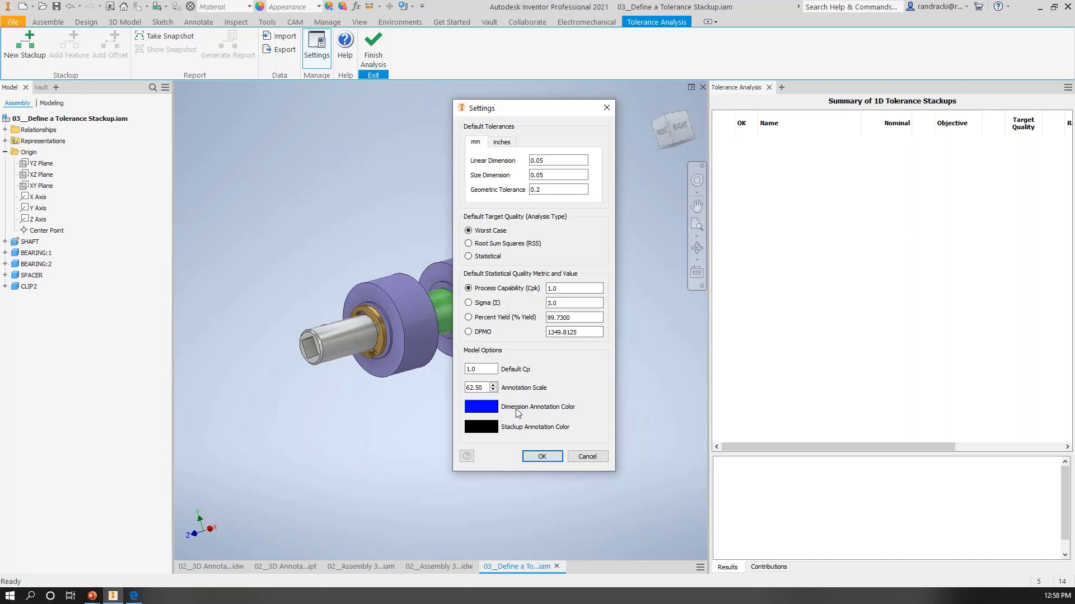
click(587, 457)
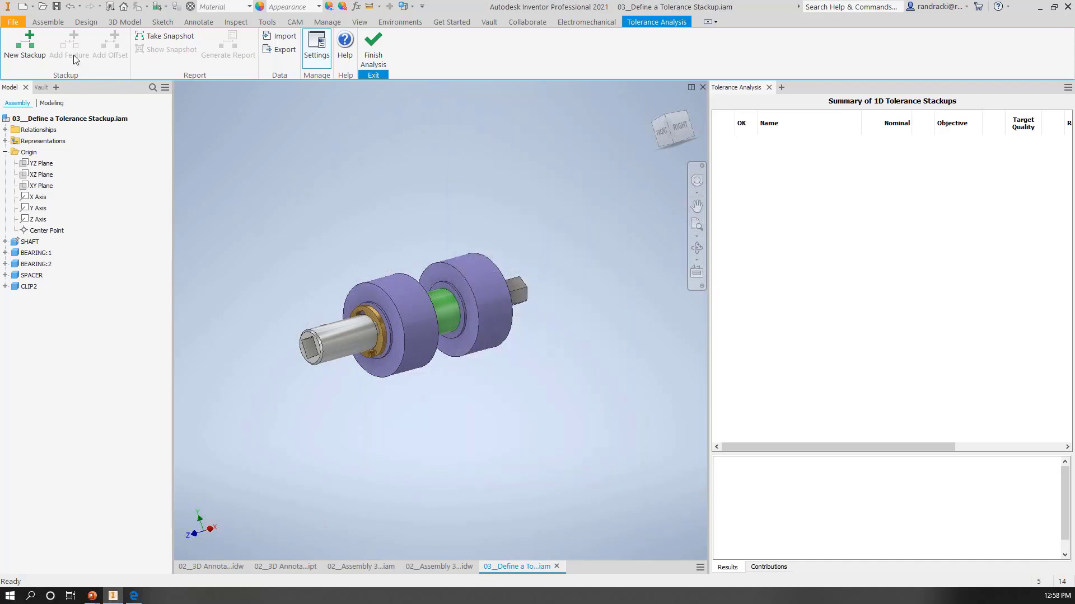
Step: Start a new stackup from the end face of BEARING:1's raised inner ring to the face of CLIP2
click(19, 35)
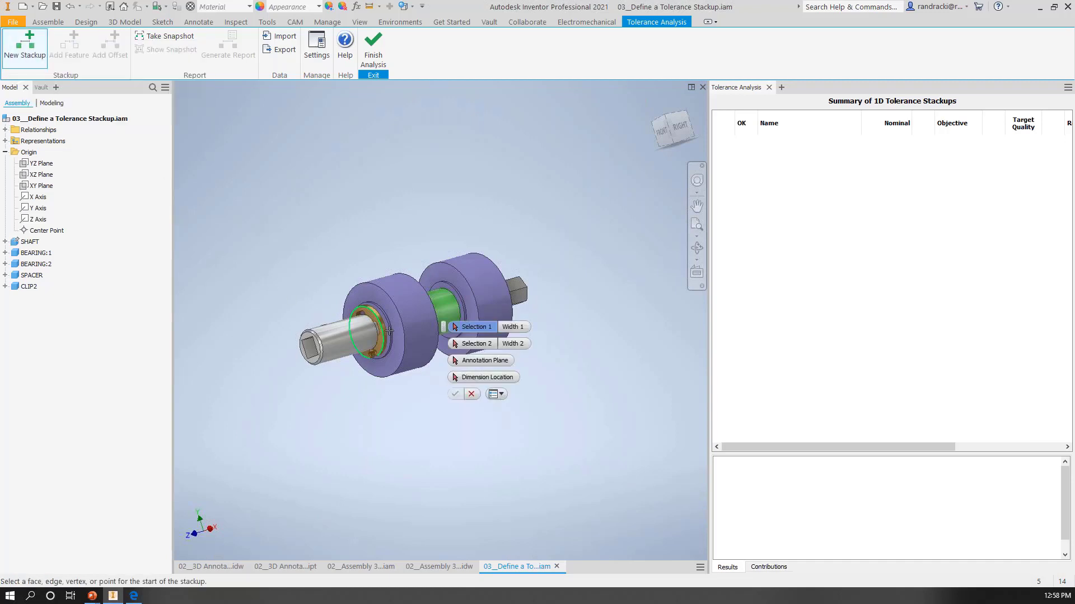
scroll(389, 331, up, 5)
scroll(387, 313, down, 2)
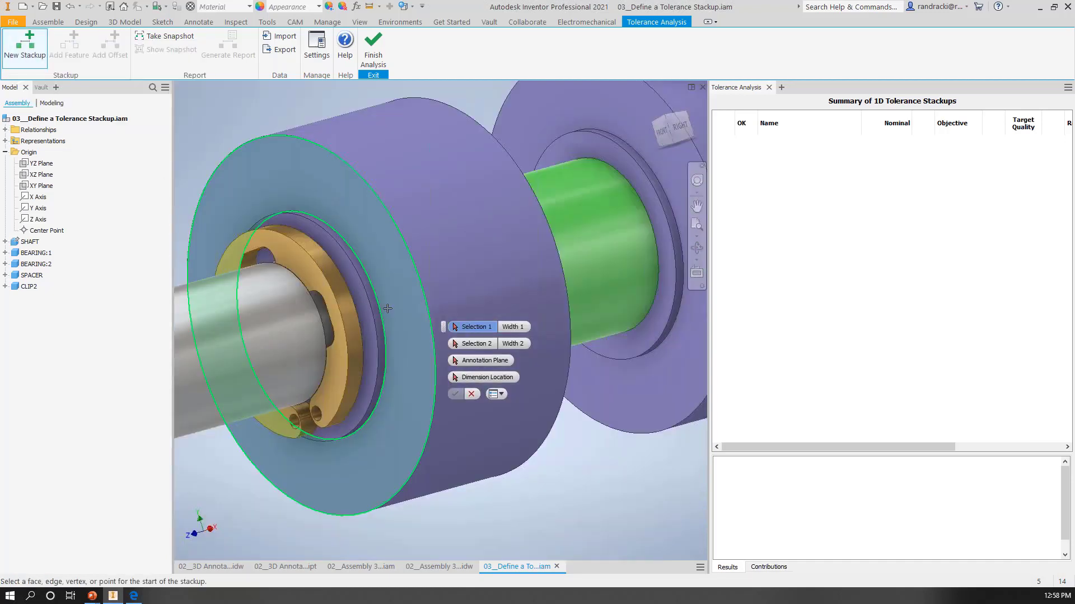
scroll(387, 308, down, 5)
mouse_move(408, 335)
shift+middle_down()
mouse_move(331, 329)
mouse_move(331, 258)
shift+middle_up()
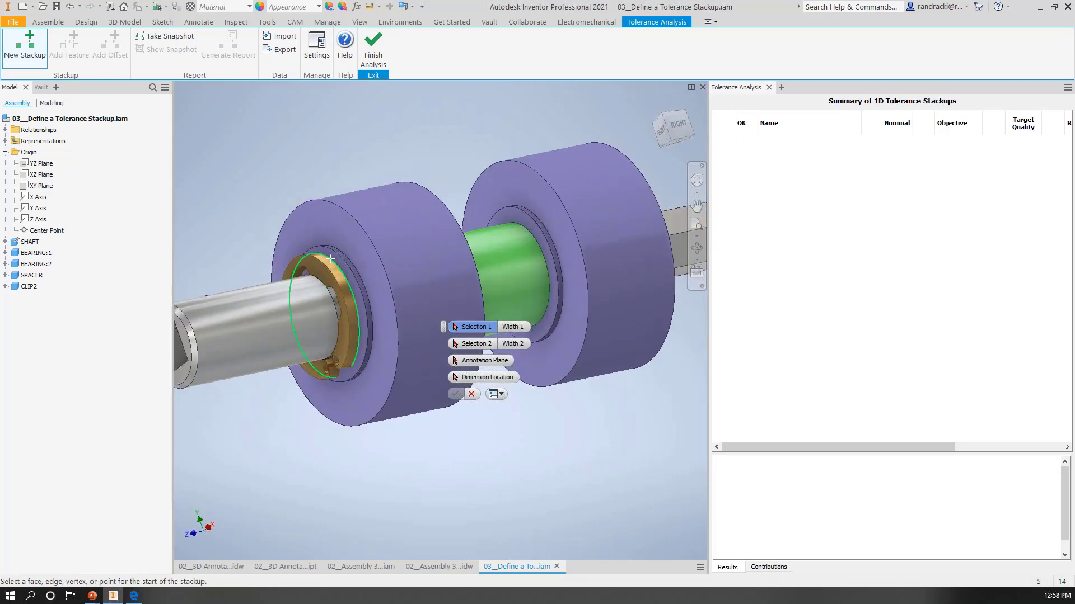
scroll(331, 259, down, 3)
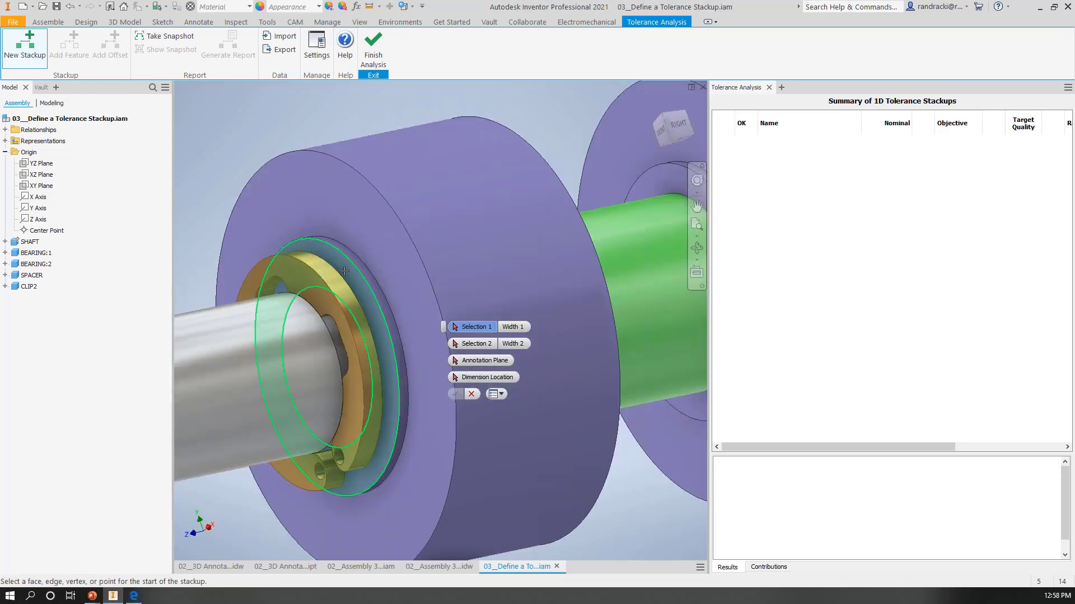
click(344, 271)
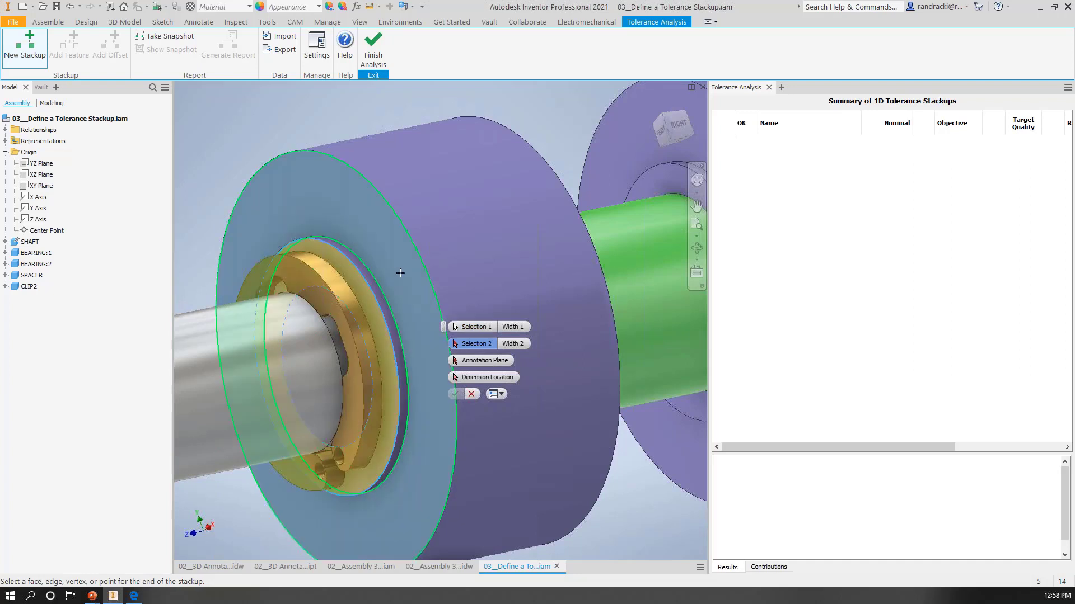
click(329, 267)
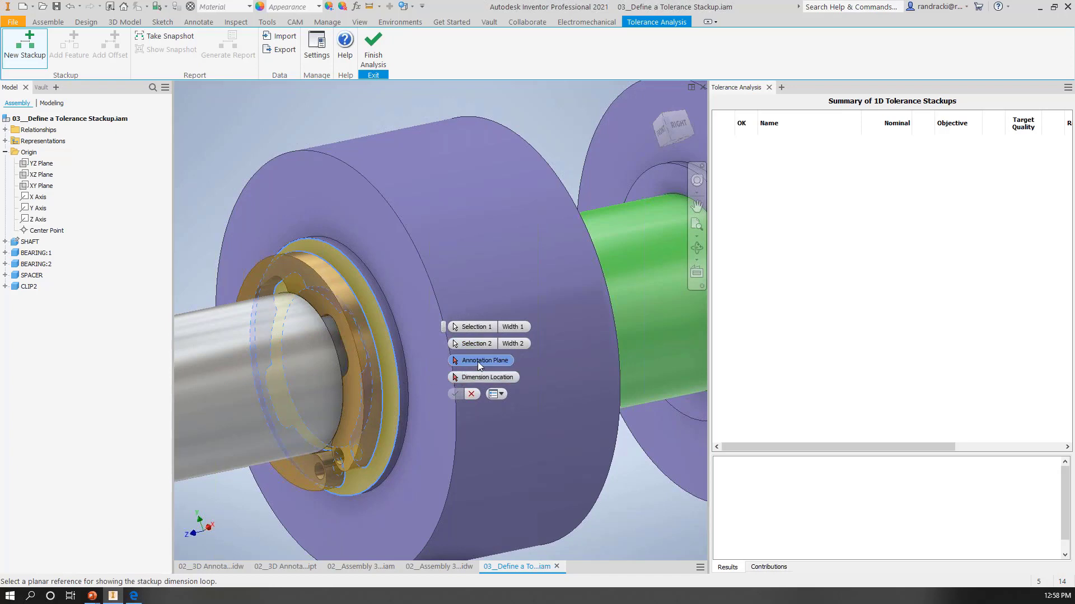
Step: Use the YZ Plane as the annotation plane and place the stackup dimension above the clip
scroll(200, 247, down, 3)
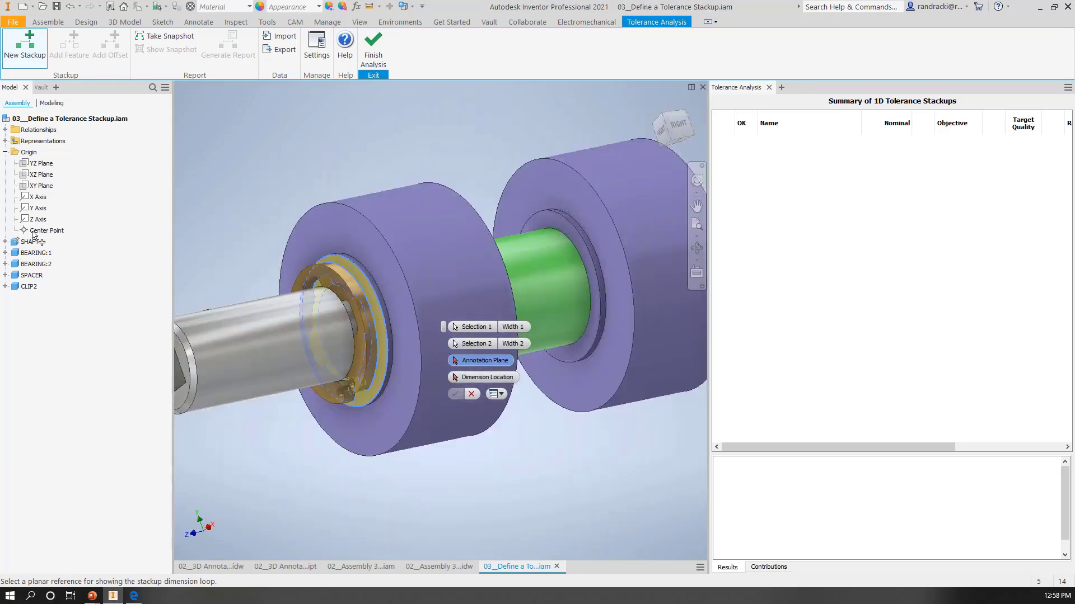
click(41, 163)
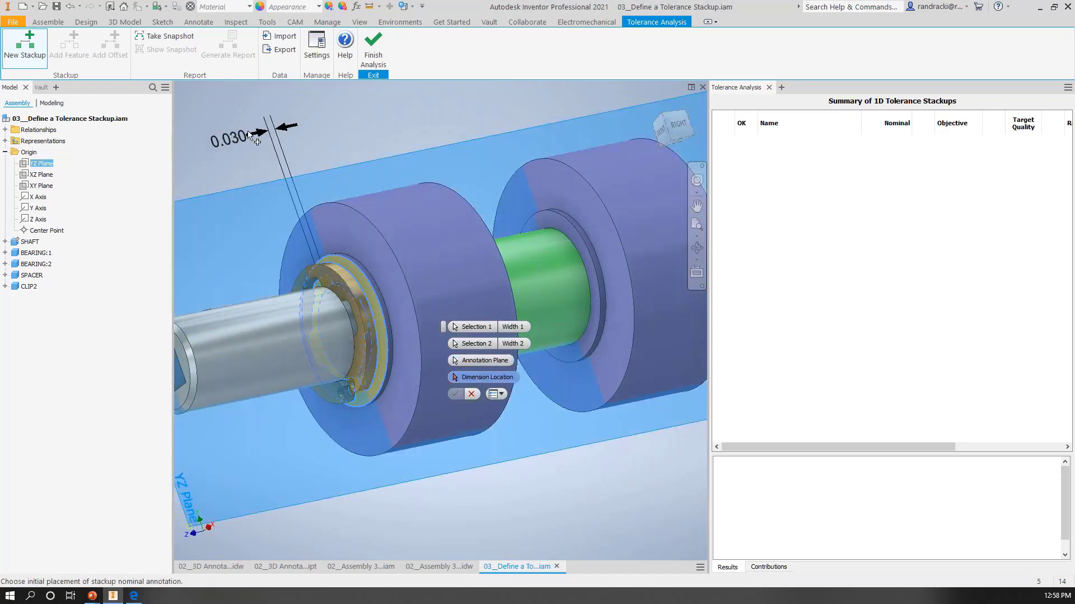
shift+middle_drag(367, 219, 349, 242)
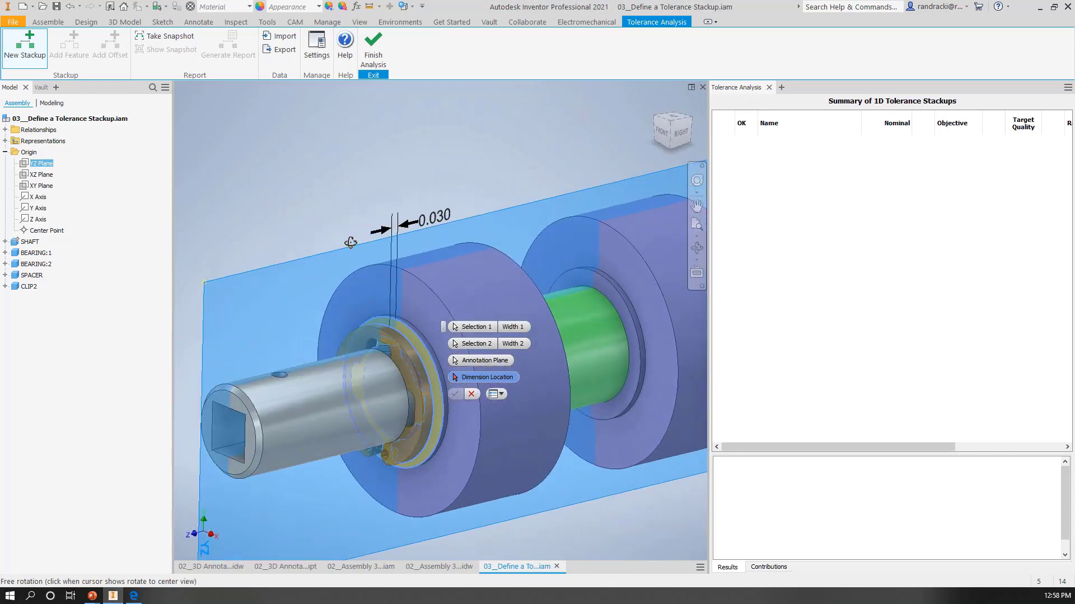
click(304, 207)
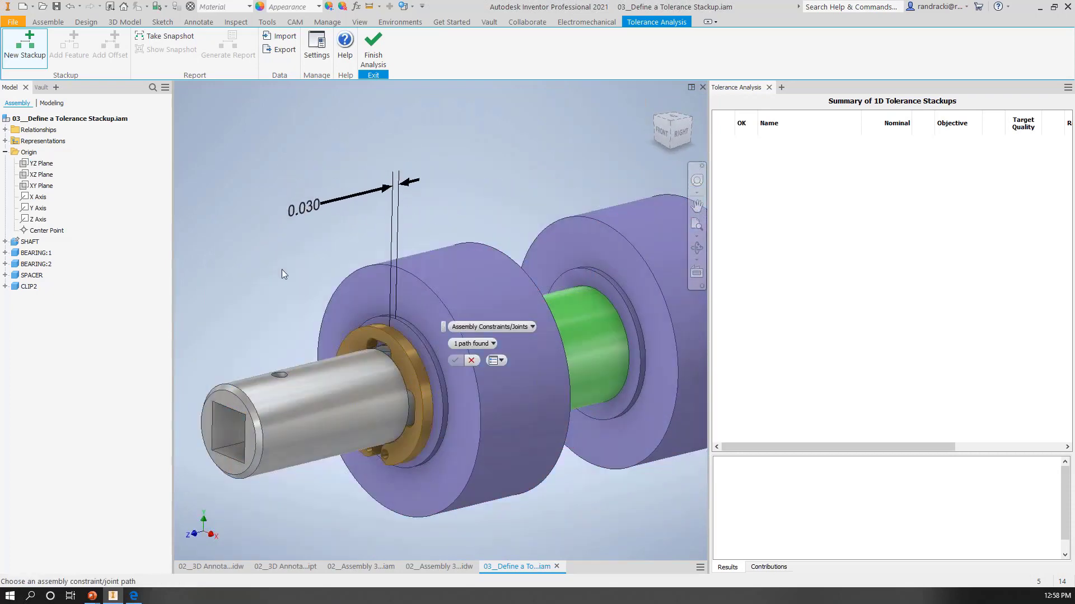
Step: Try defining the stackup path by component selection starting with BEARING:1, and return to the Assembly Constraints/Joints method
click(531, 326)
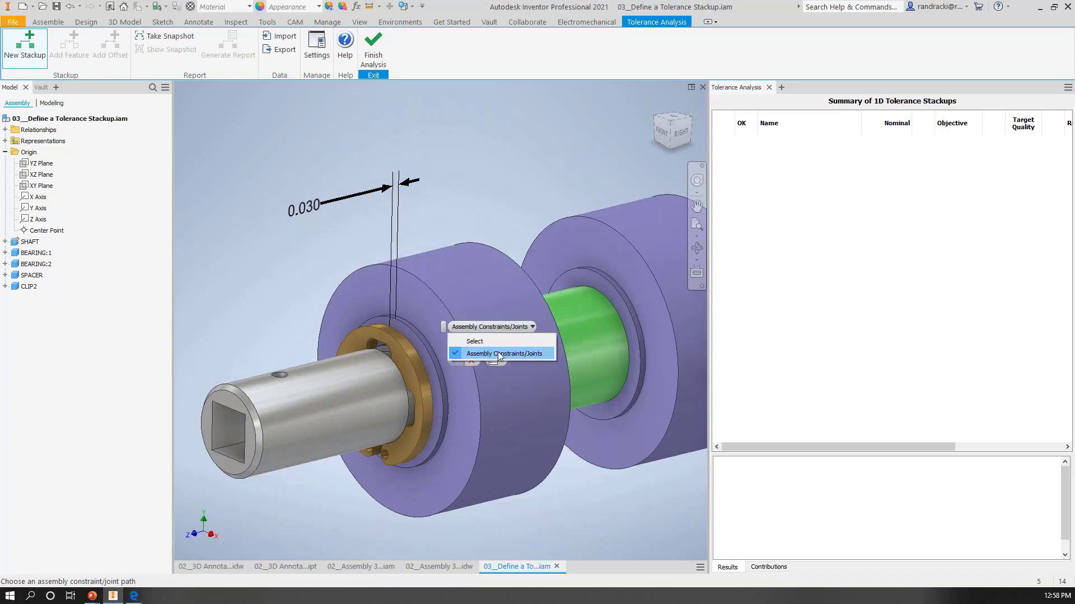
click(470, 341)
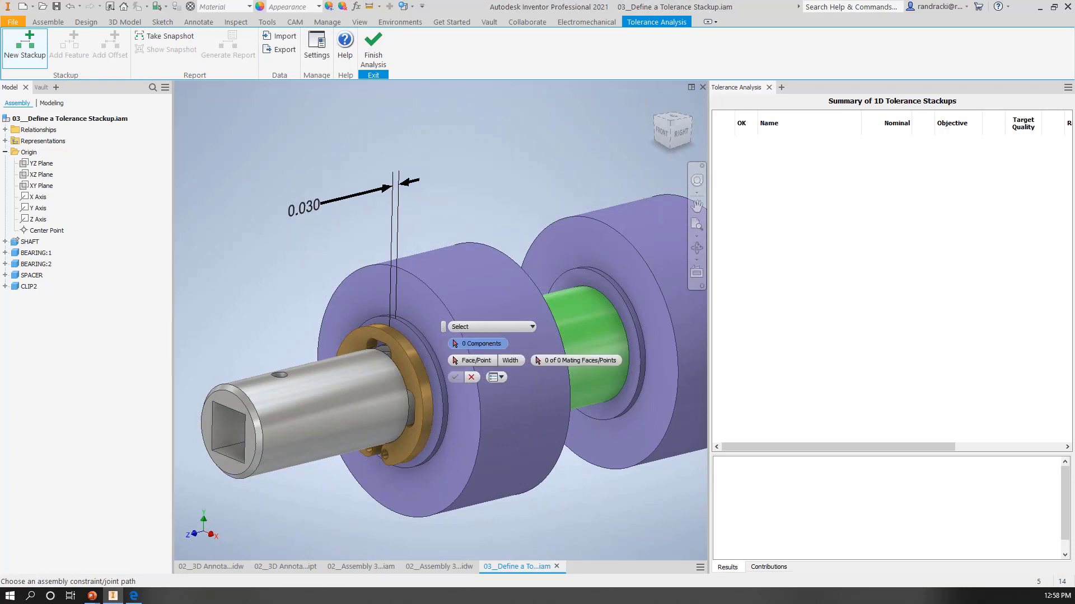
click(533, 327)
click(509, 259)
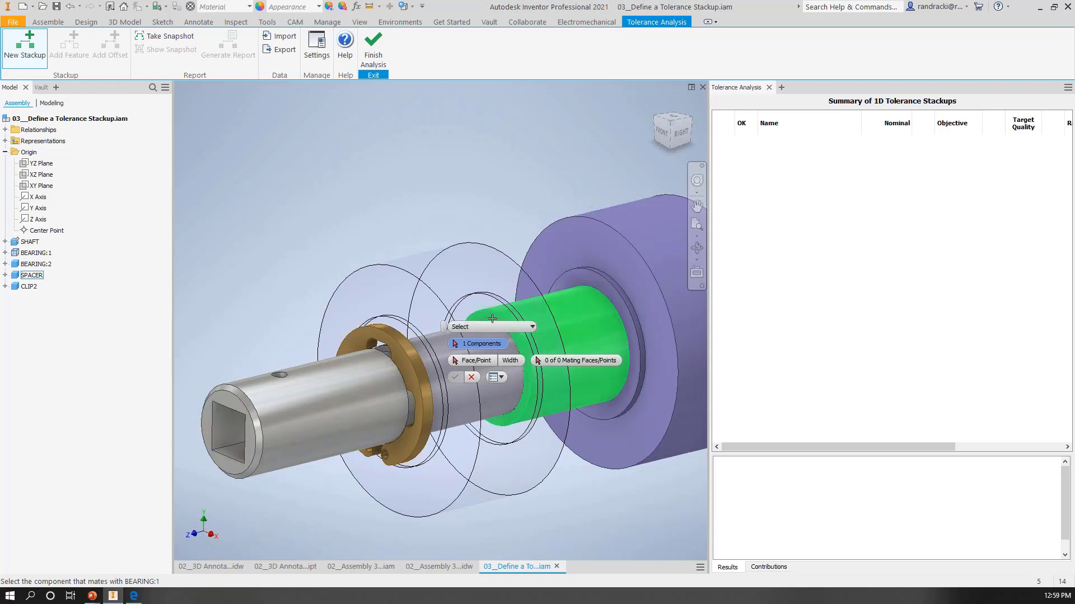
click(531, 327)
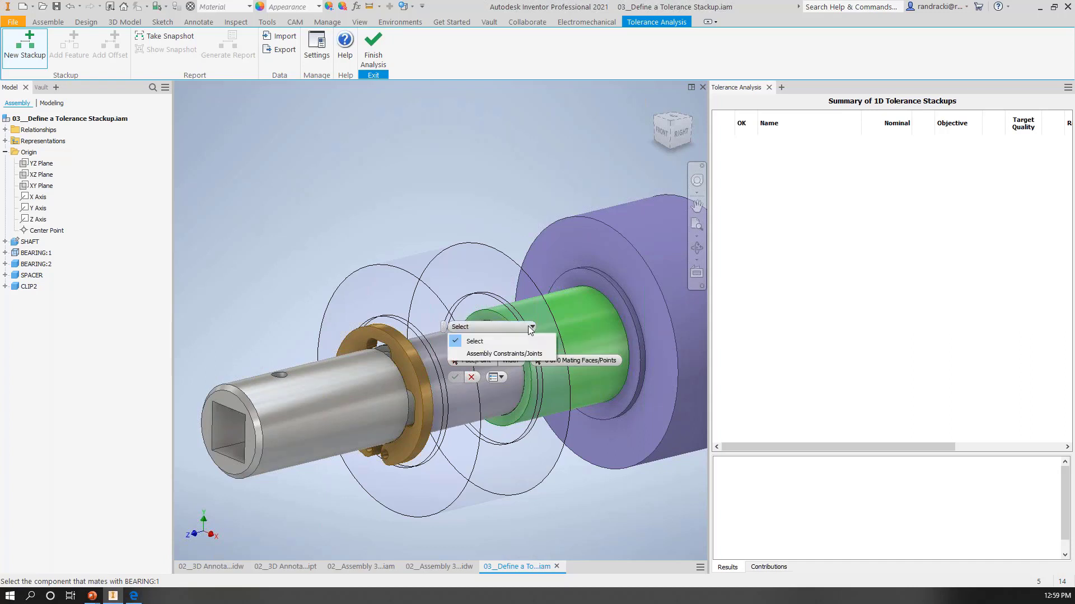
click(492, 353)
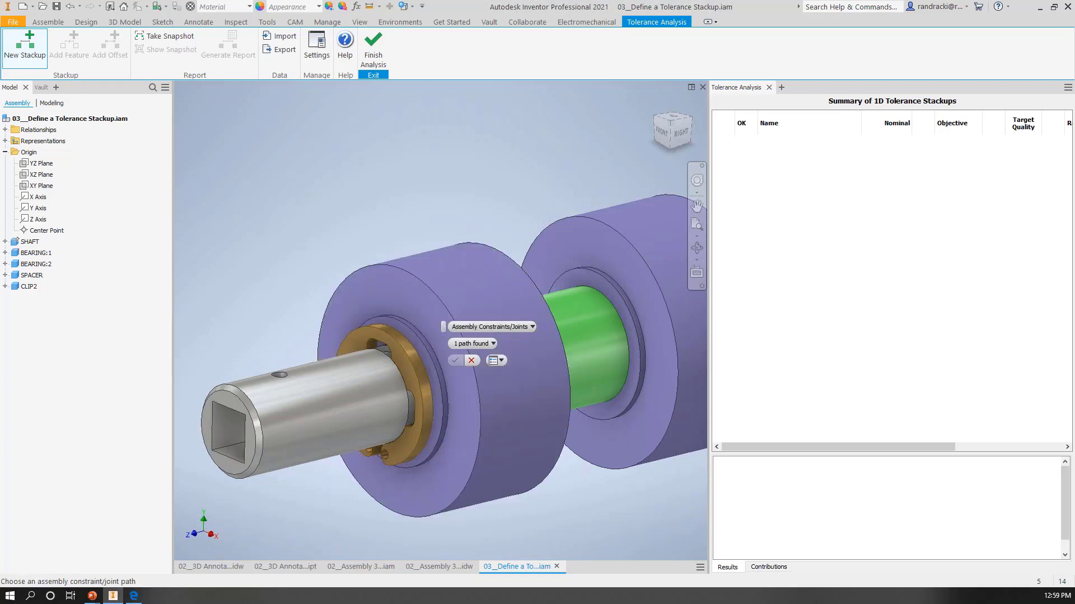
click(492, 328)
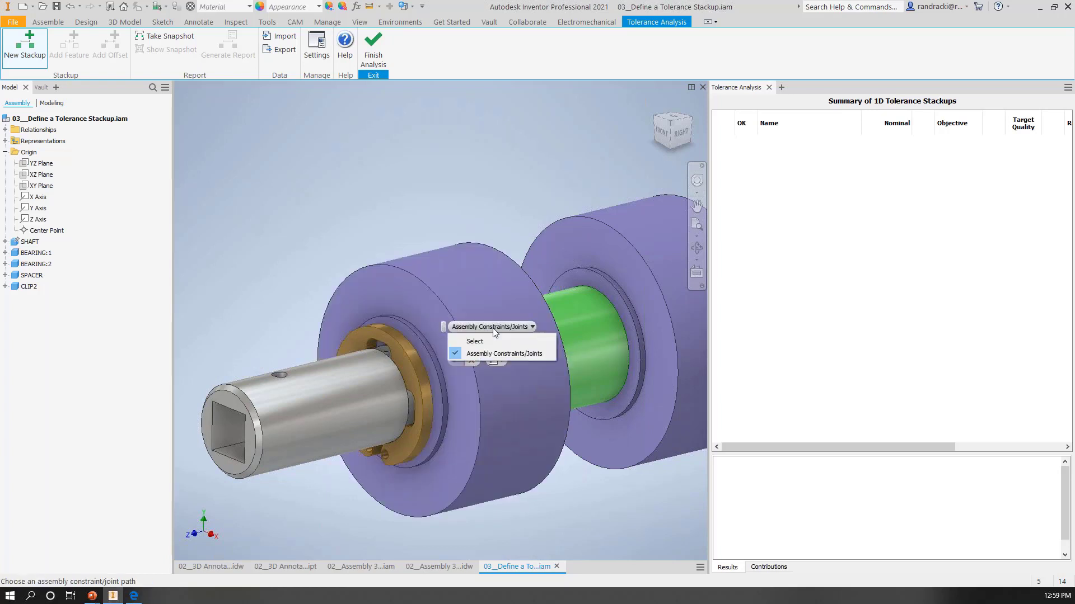
click(479, 354)
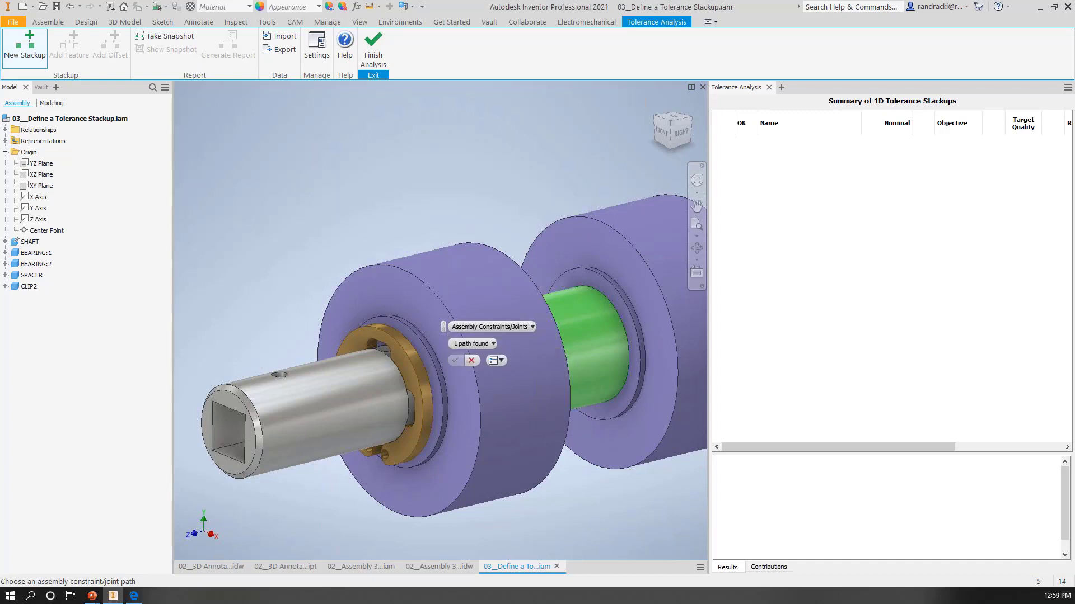
Step: Choose the constraint path Mate:6 -> Mate:4 -> Mate:2 -> Mate:8 and create the stackup
click(488, 344)
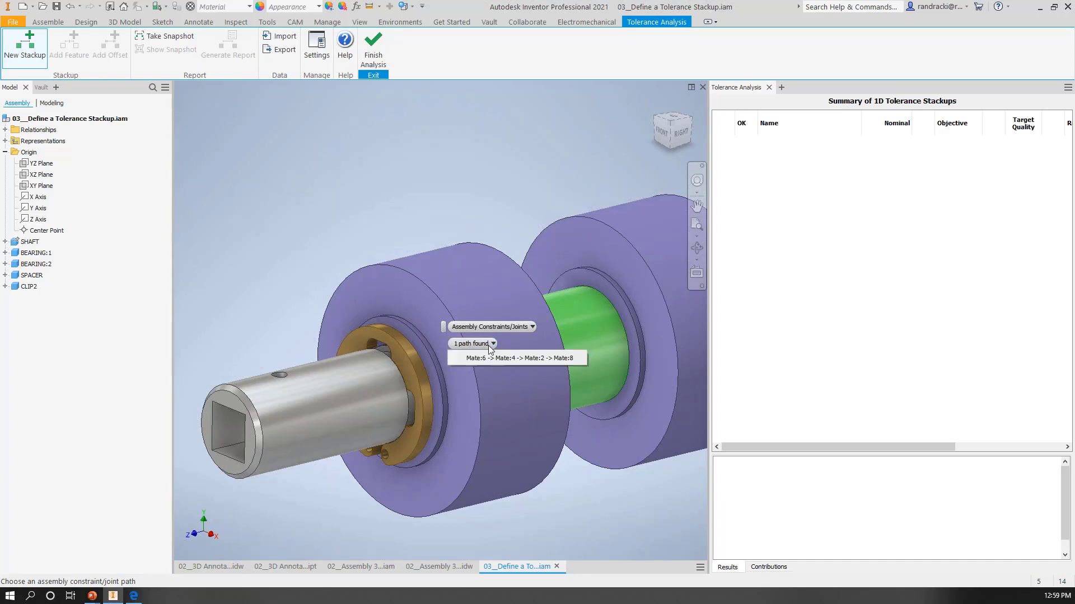
click(525, 359)
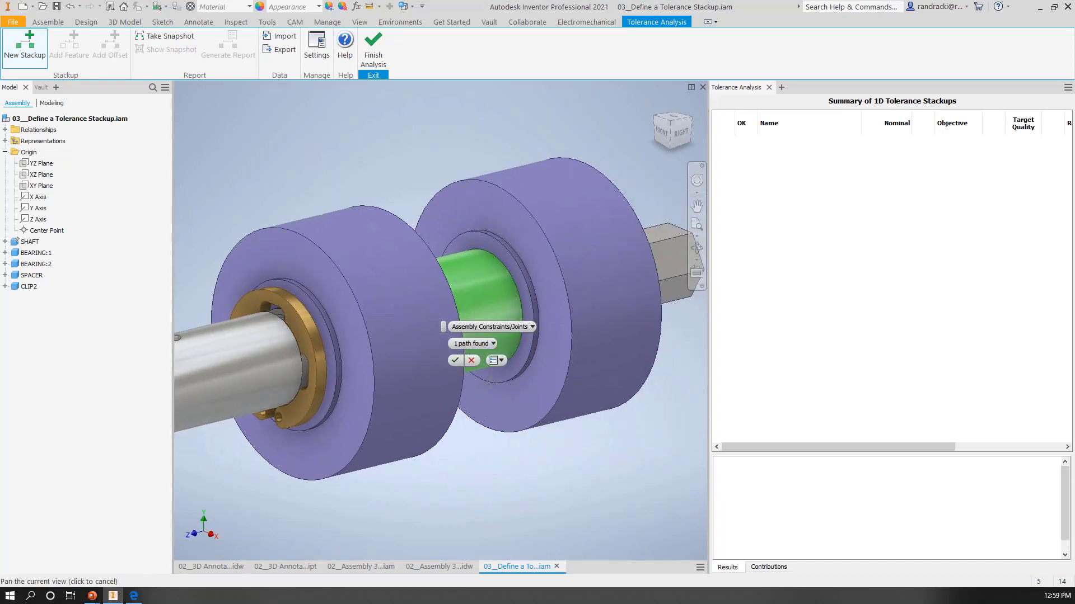
click(492, 344)
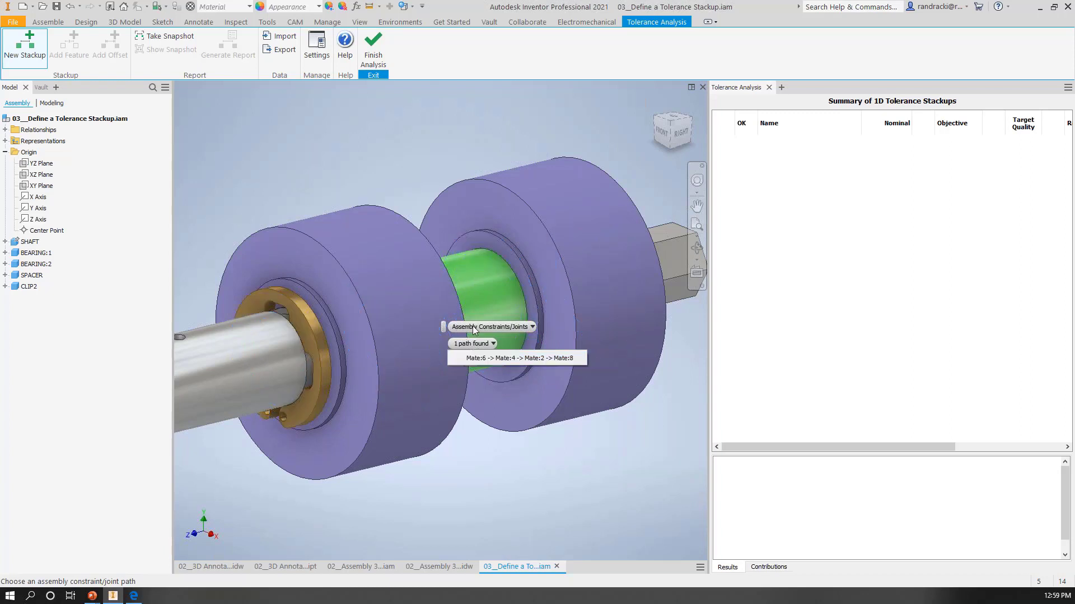
click(494, 359)
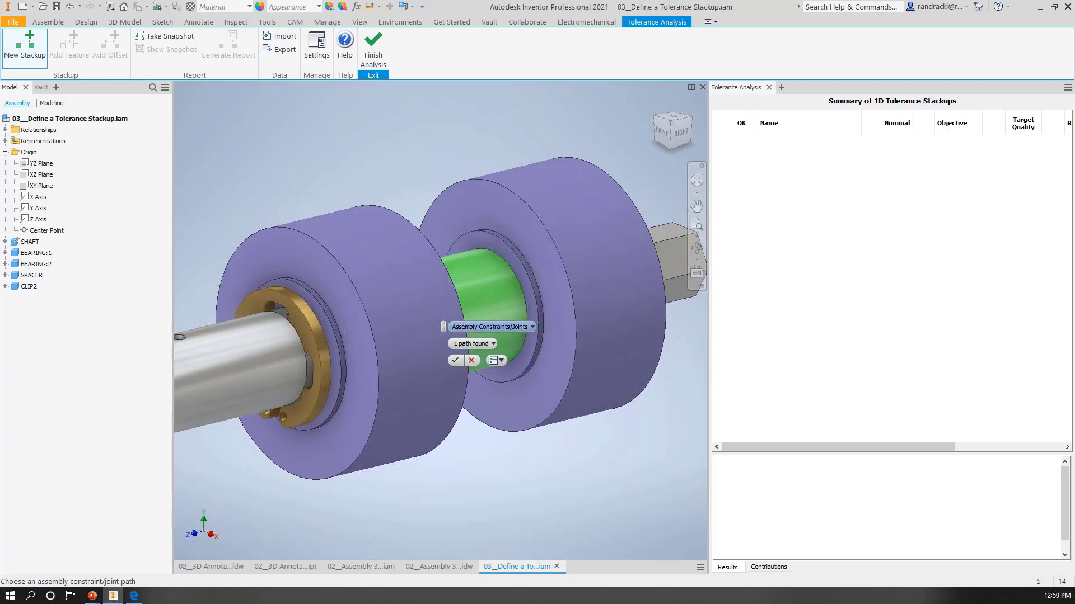
click(455, 360)
scroll(457, 253, down, 3)
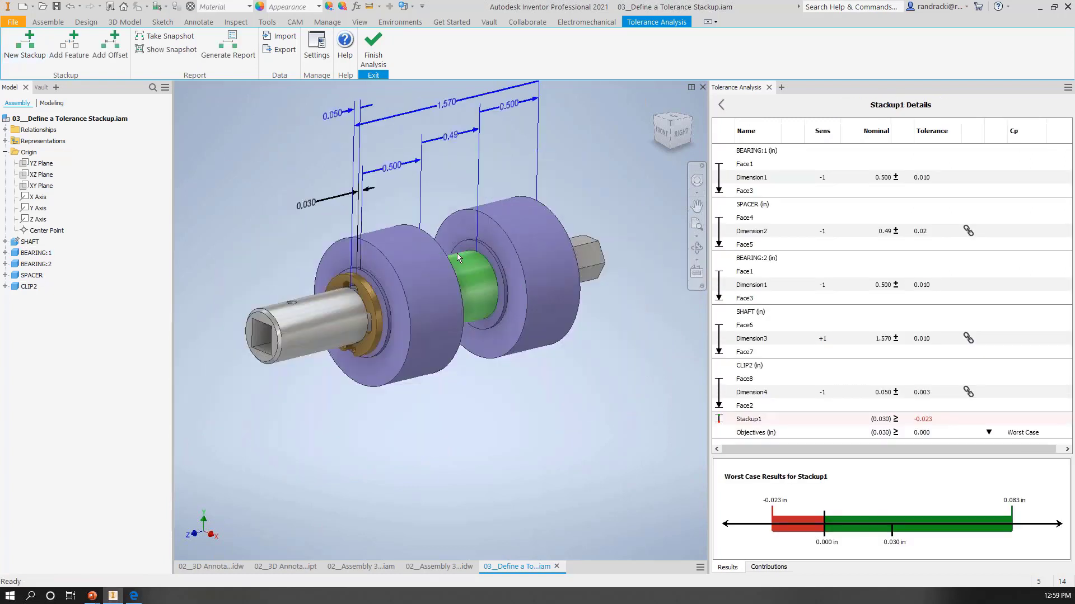
Step: Examine the components and faces in the stackup loop and the tolerance types available for BEARING:1's dimension
middle_drag(457, 253, 458, 352)
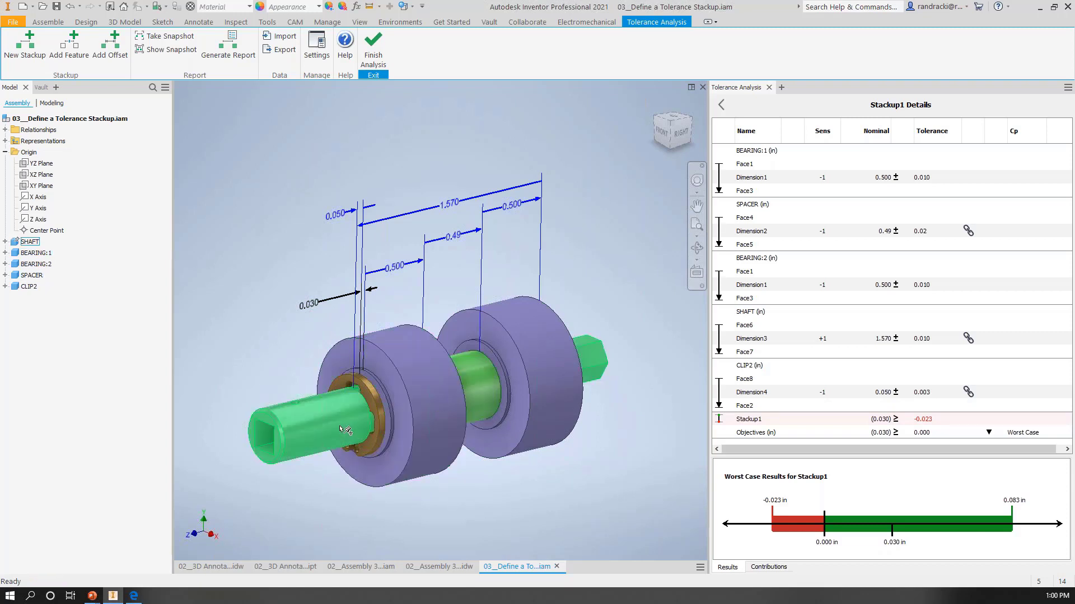
mouse_move(341, 429)
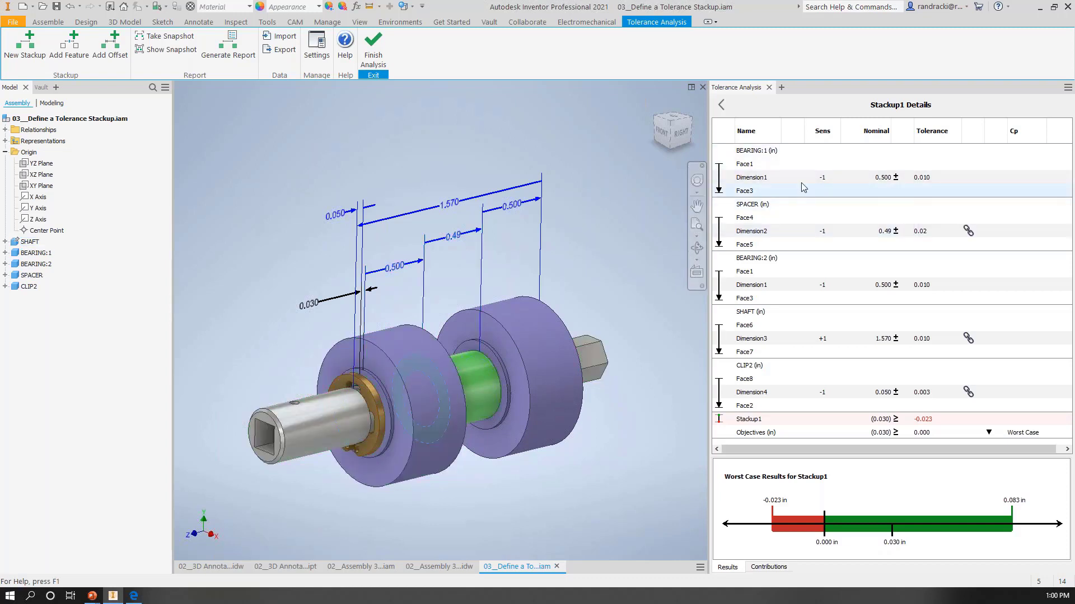
click(550, 345)
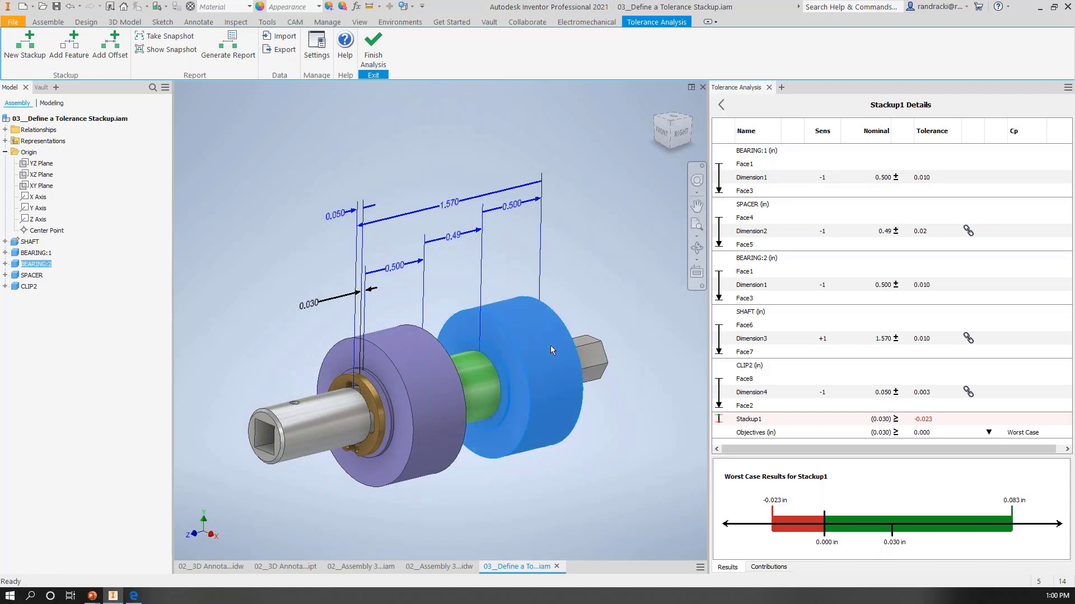
click(428, 403)
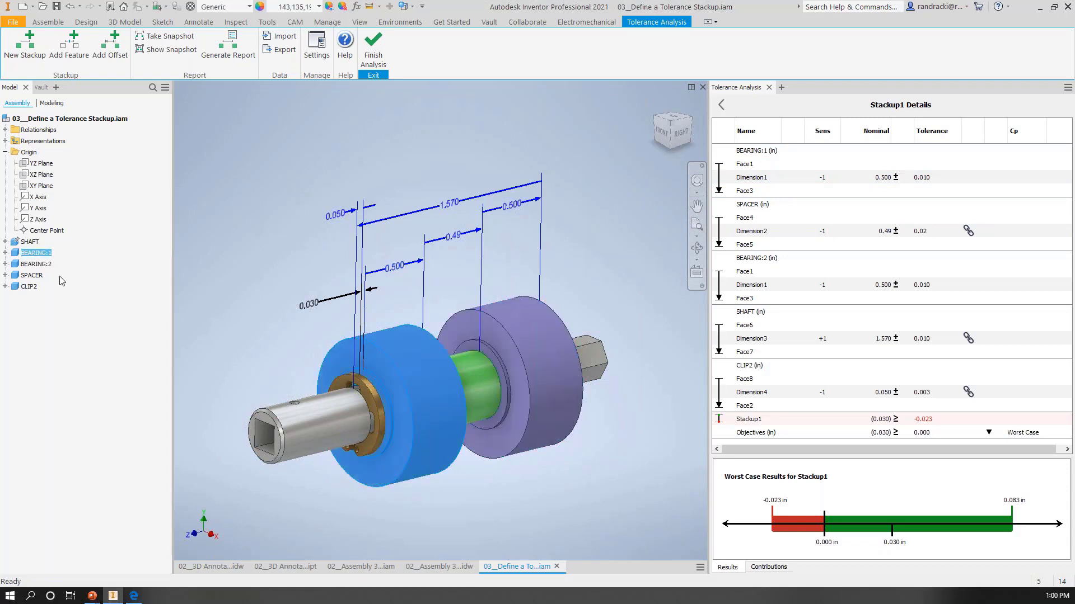
double_click(752, 178)
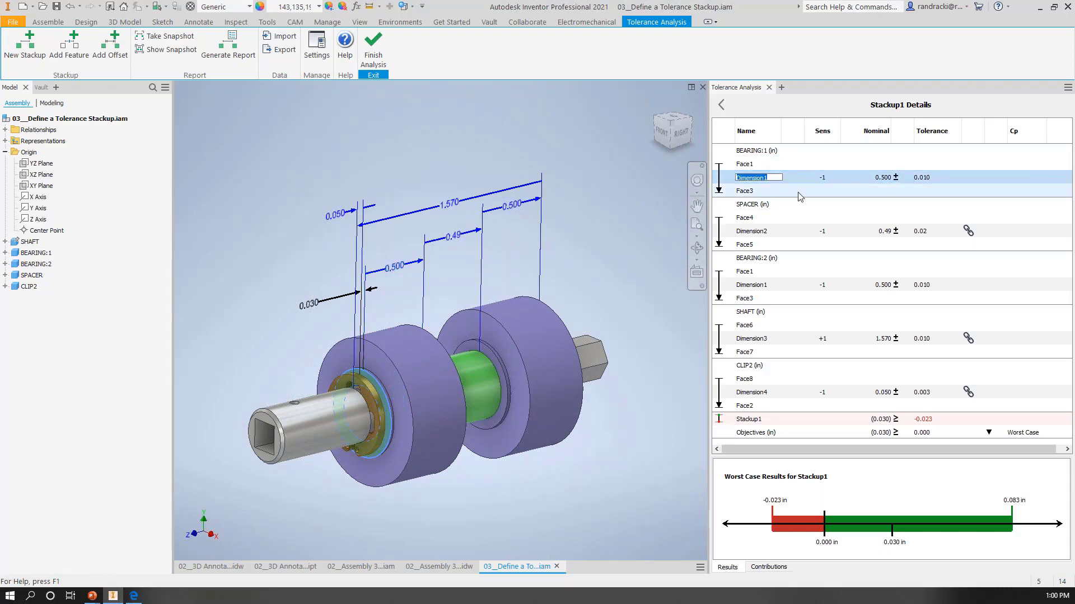
click(899, 176)
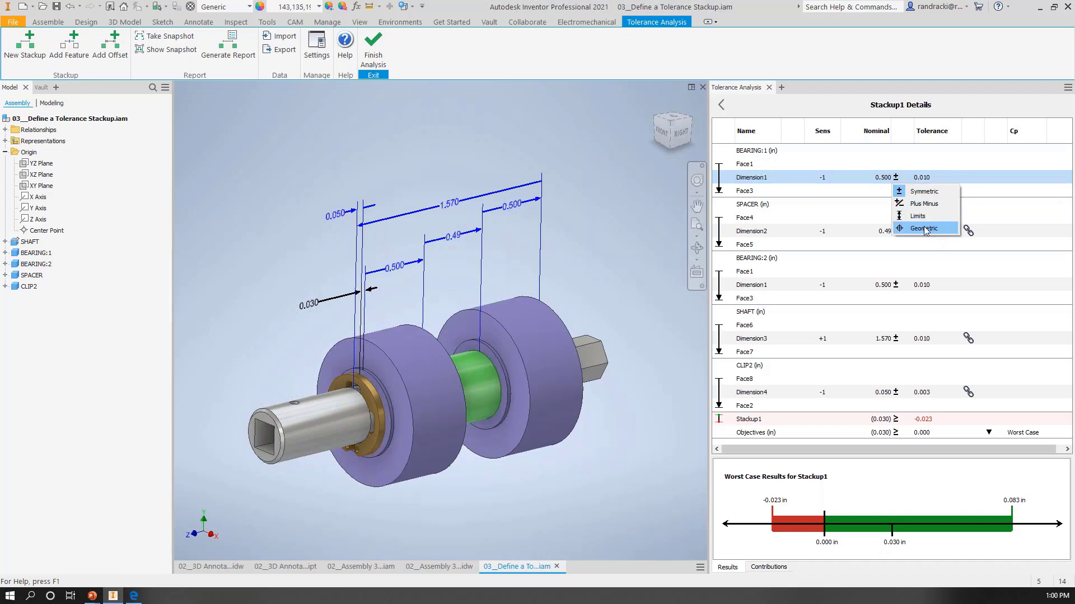
click(923, 178)
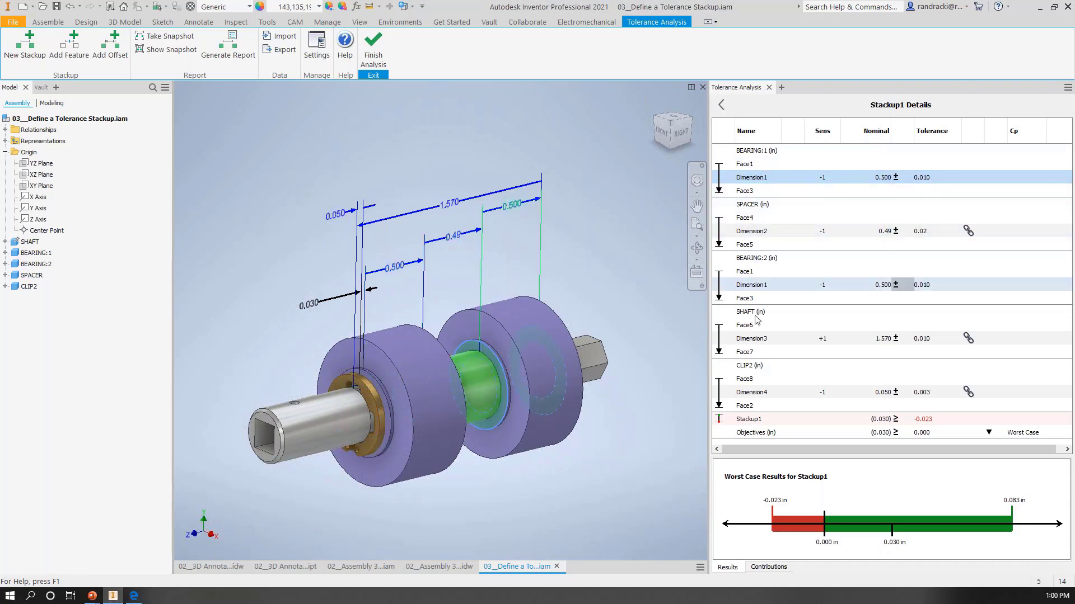
Step: Change the SHAFT dimension's tolerance type to Plus Minus and set its minus tolerance to 0
double_click(927, 341)
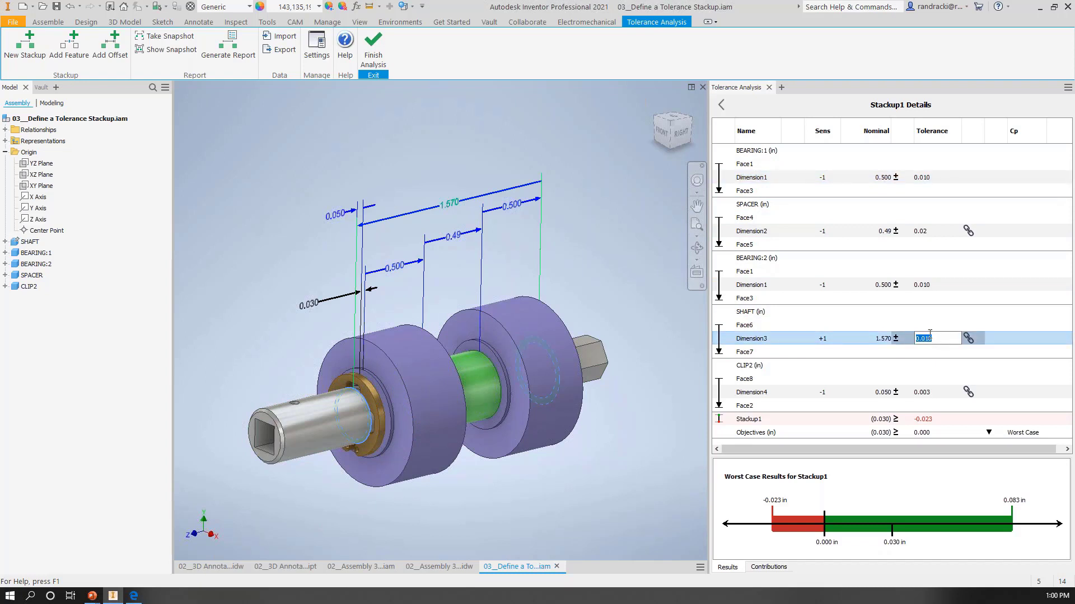
click(897, 341)
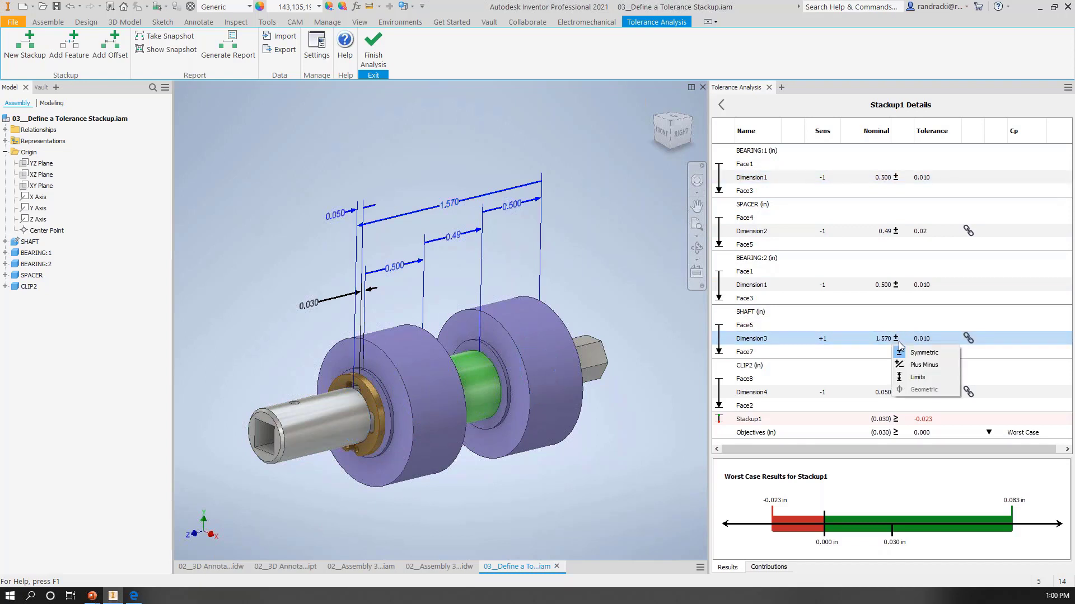
click(922, 366)
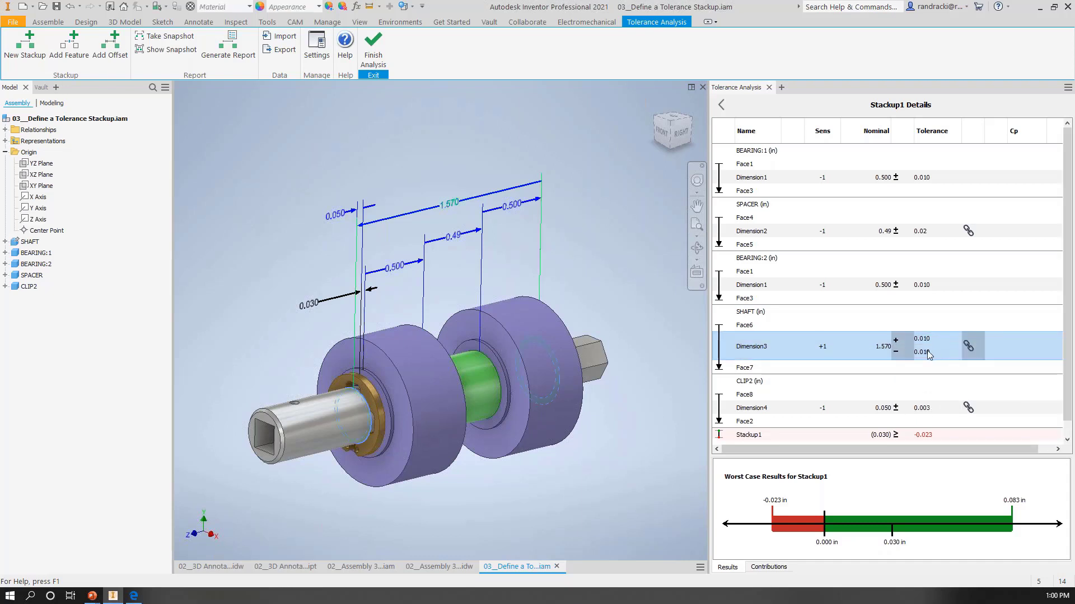
text(0)
key(Return)
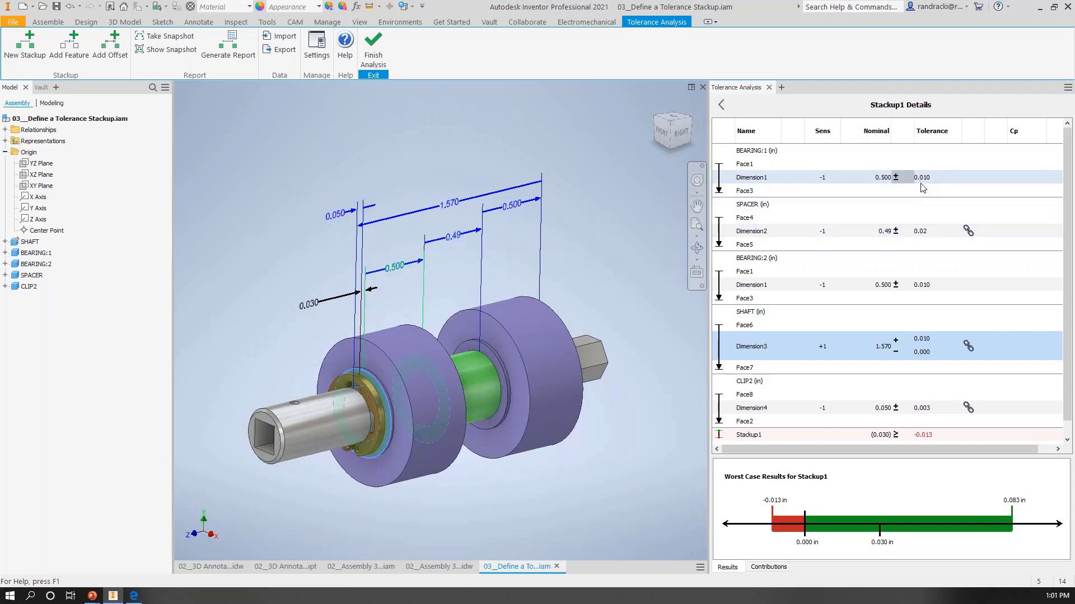
Step: Set the SPACER dimension's symmetric tolerance to 0.01 in
double_click(921, 232)
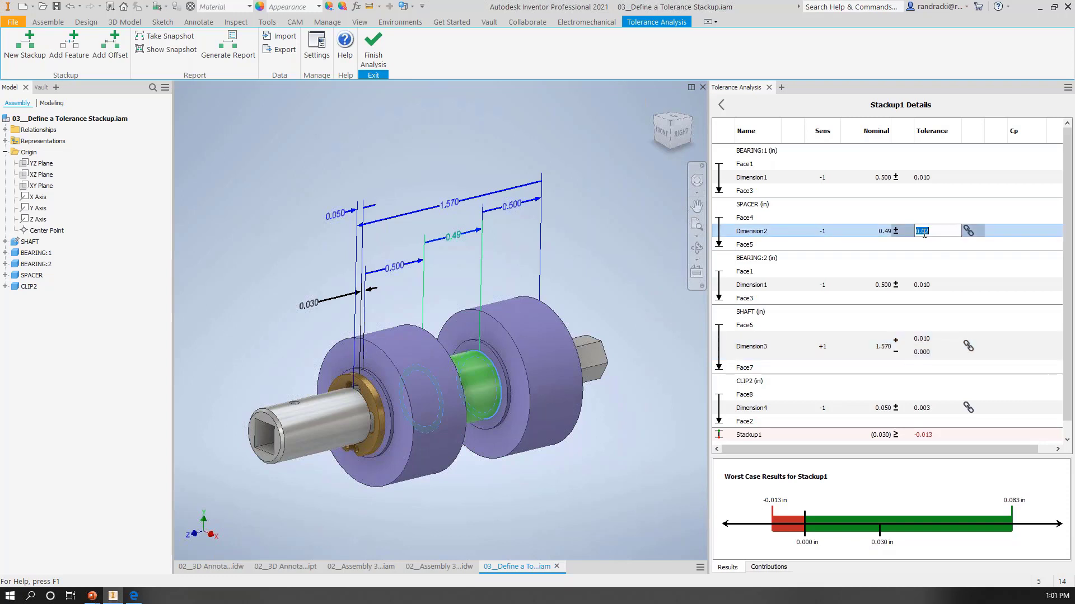
text(.01)
key(Return)
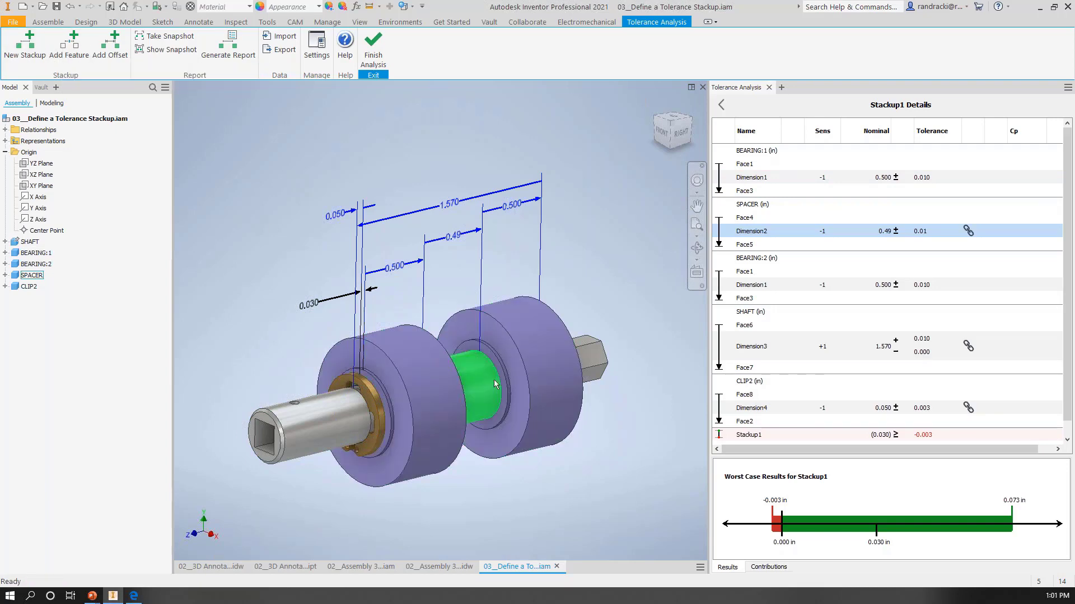
Step: Restore the saved snapshot view of the stackup on the shaft assembly
mouse_move(501, 394)
shift+middle_down()
mouse_move(470, 363)
mouse_move(498, 381)
mouse_move(501, 408)
shift+middle_up()
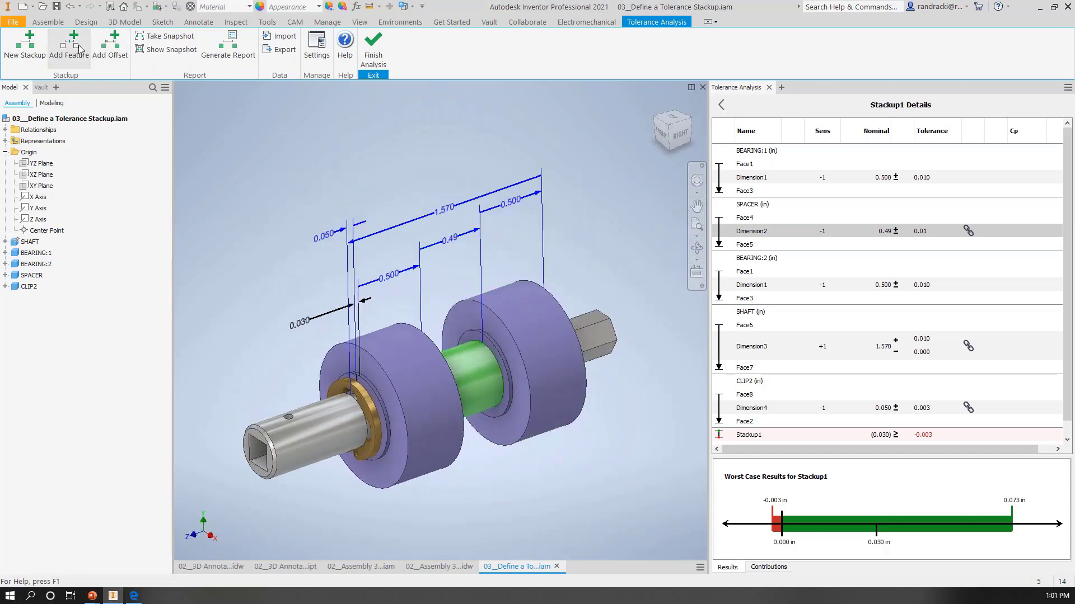
shift+middle_drag(521, 386, 558, 387)
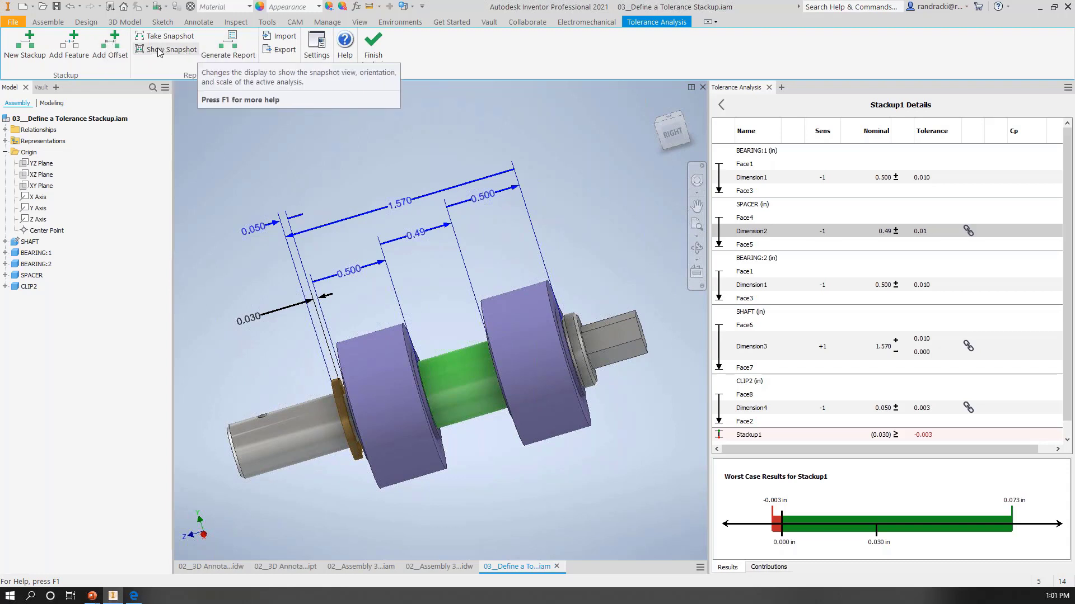
shift+middle_drag(335, 247, 371, 243)
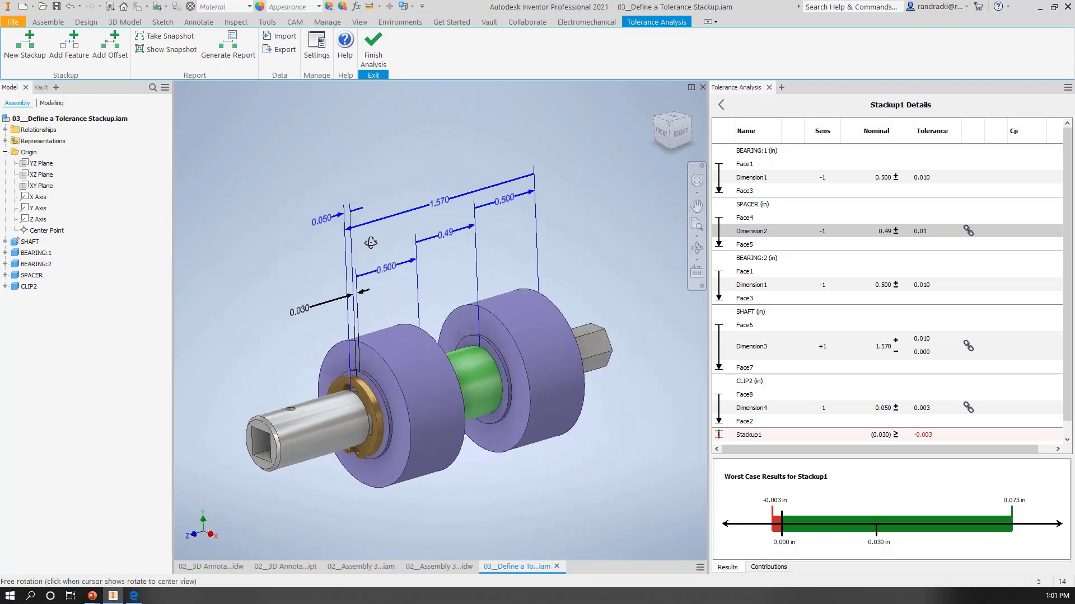
click(165, 50)
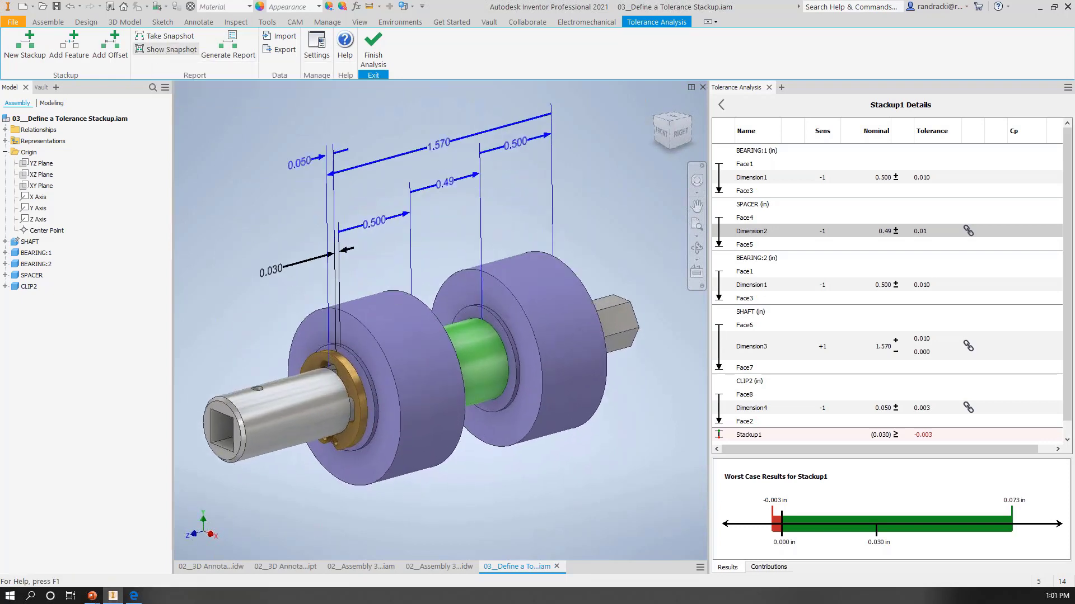
Step: Take a new snapshot of the stackup with the assembly and all its dimensions filling the view
scroll(305, 175, up, 5)
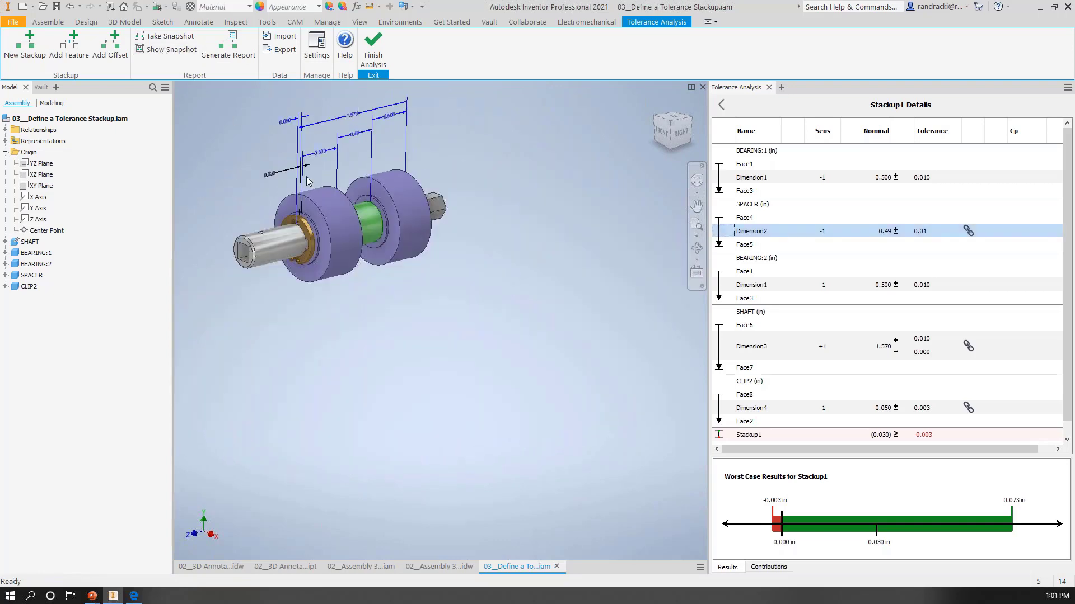
middle_drag(306, 181, 352, 285)
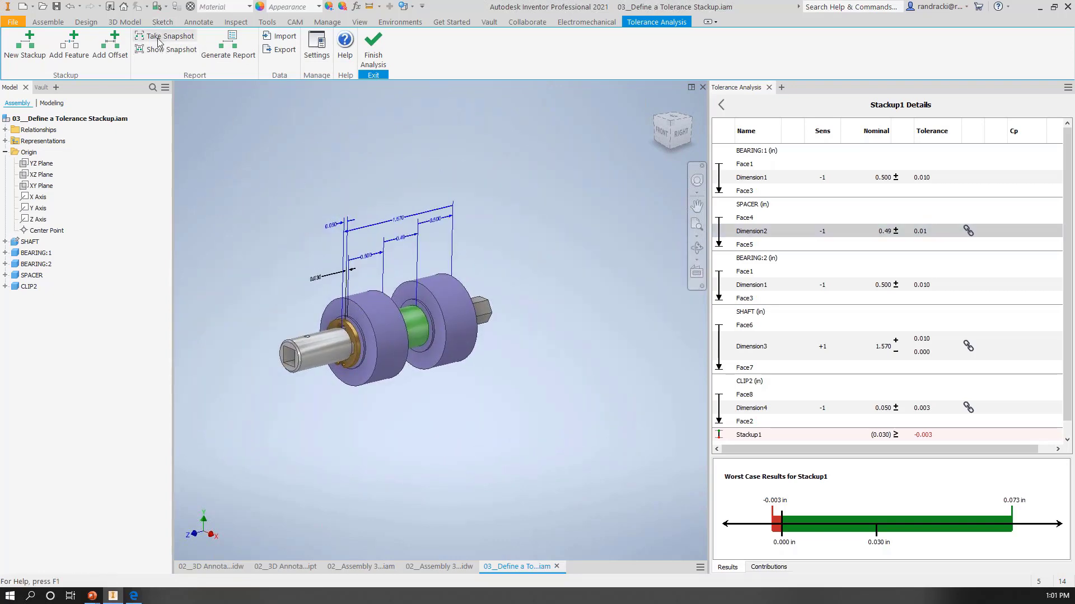
scroll(255, 135, down, 1)
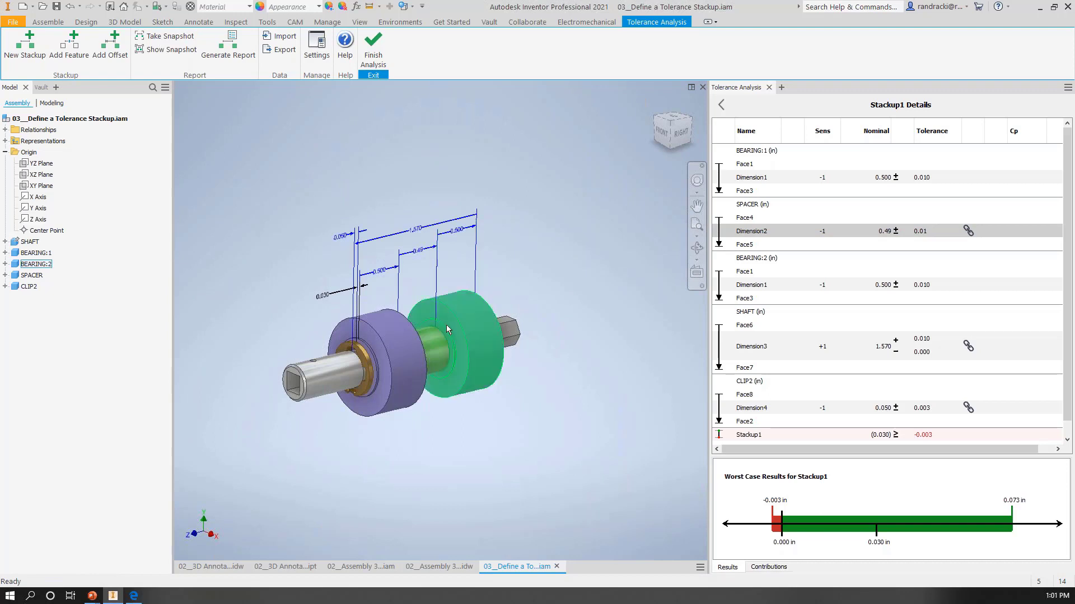
scroll(447, 327, down, 4)
middle_drag(414, 279, 486, 306)
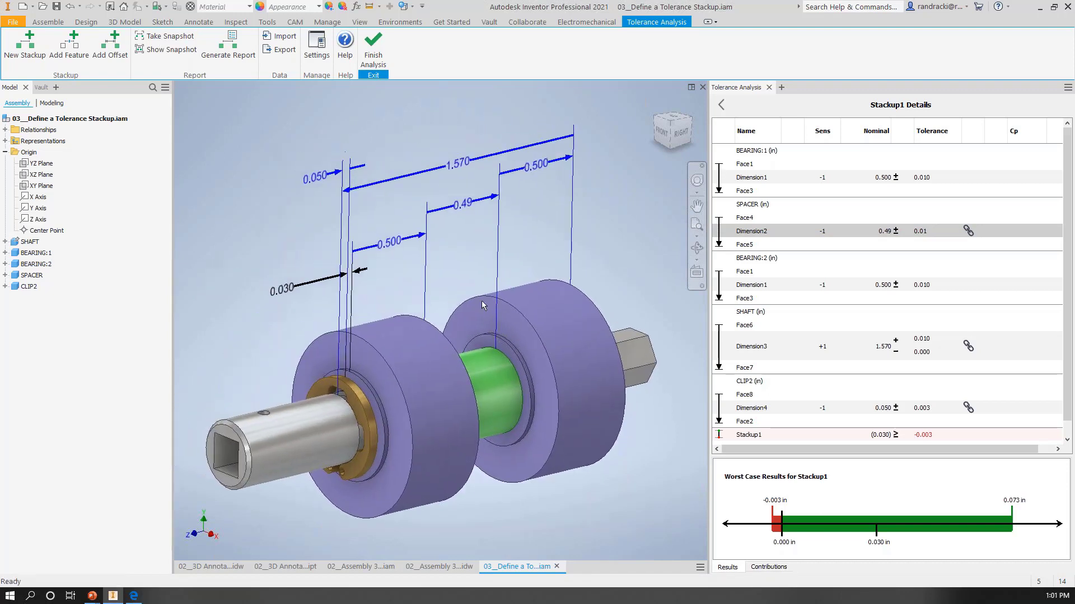
click(164, 37)
Step: Generate the tolerance stackup report and save it as "Report A" inside the Report_A folder
click(224, 48)
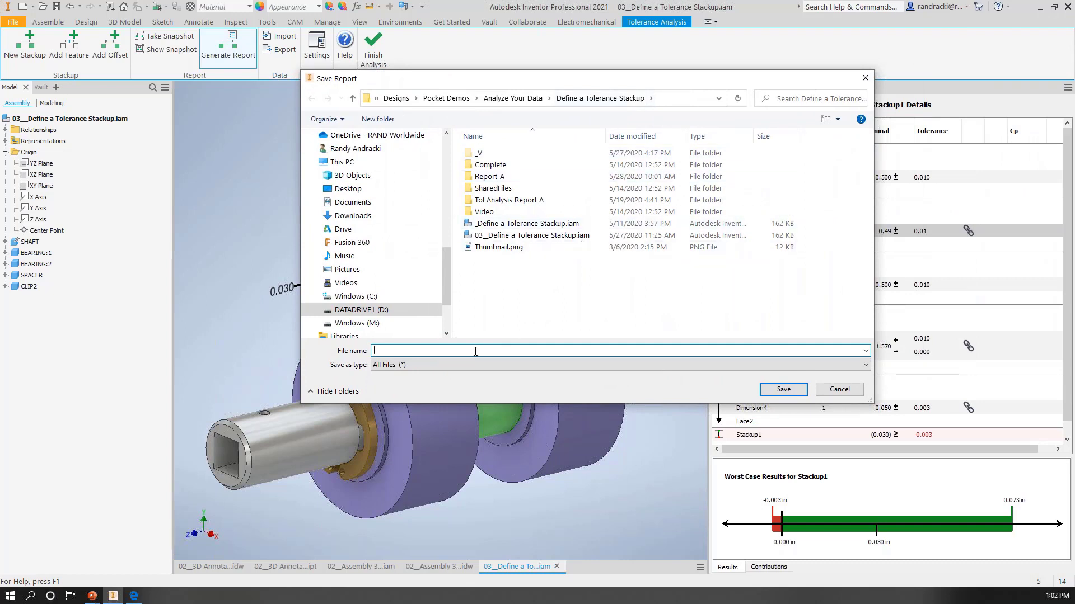
text(Report_)
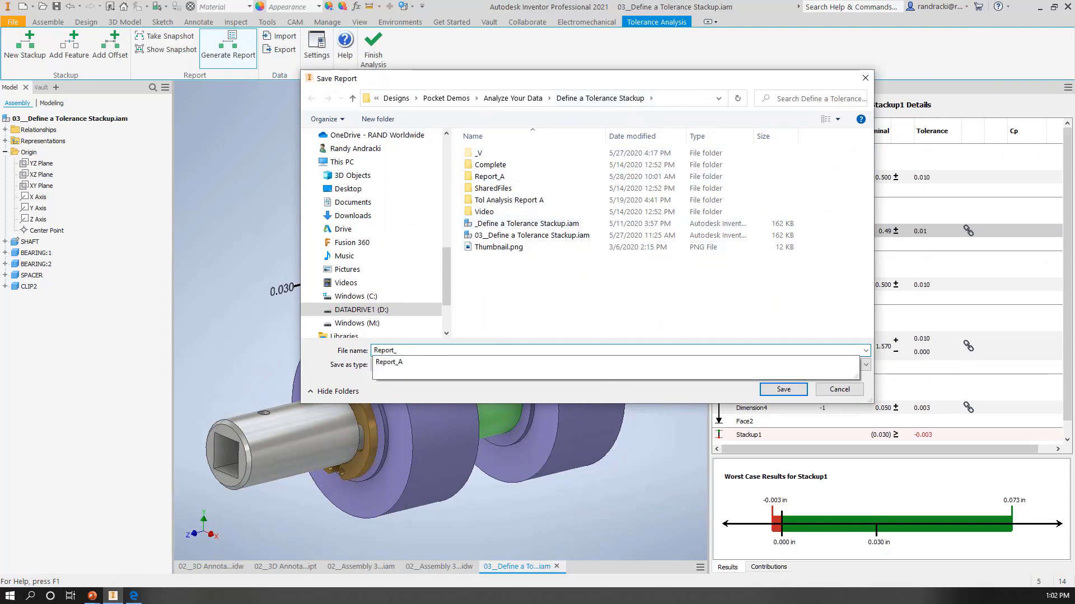
text(A)
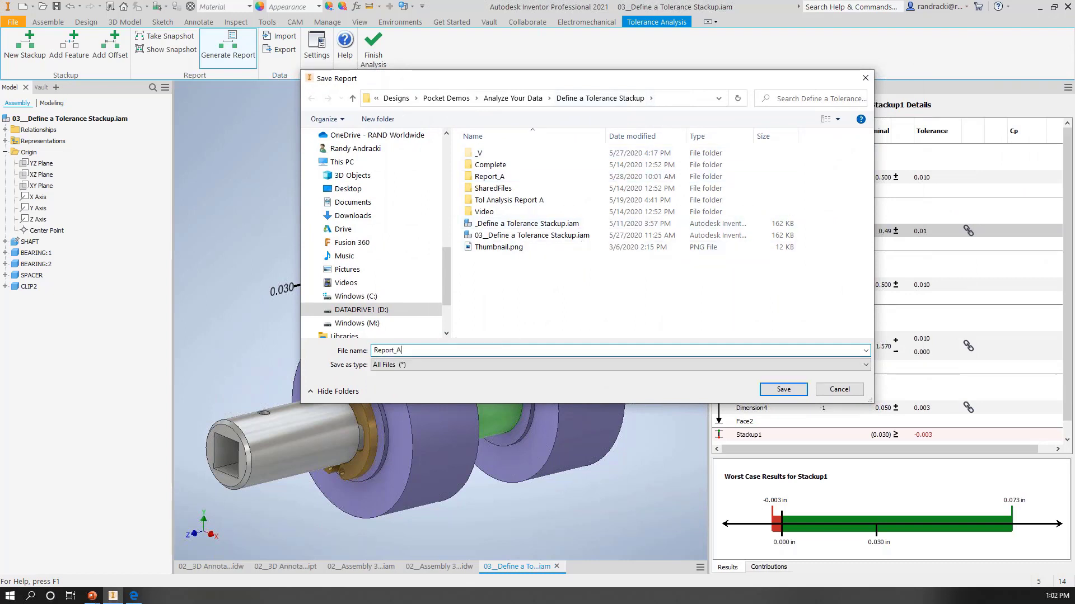
click(781, 390)
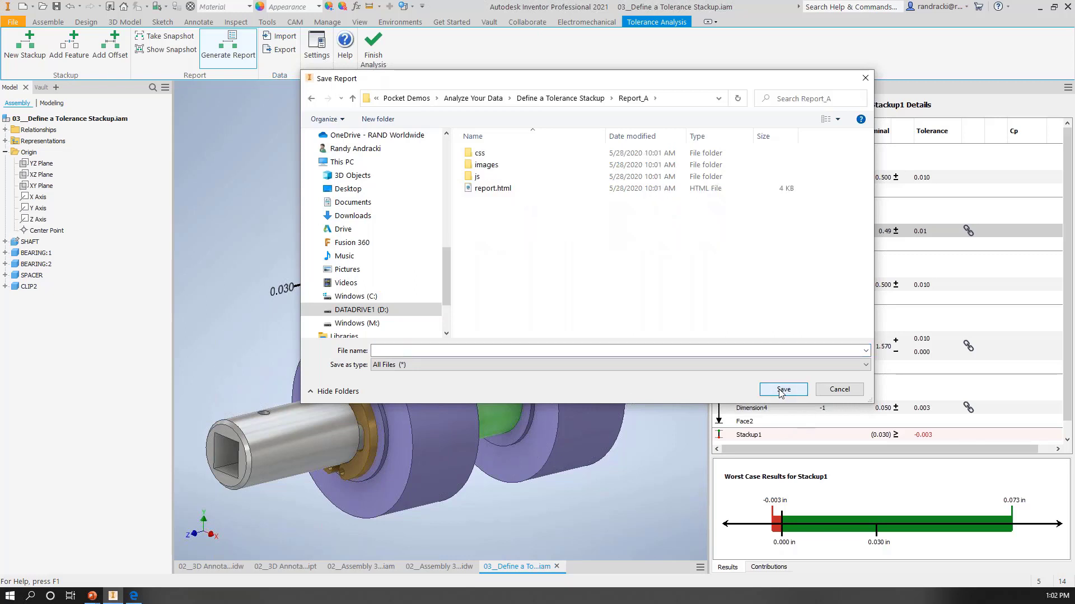
click(426, 351)
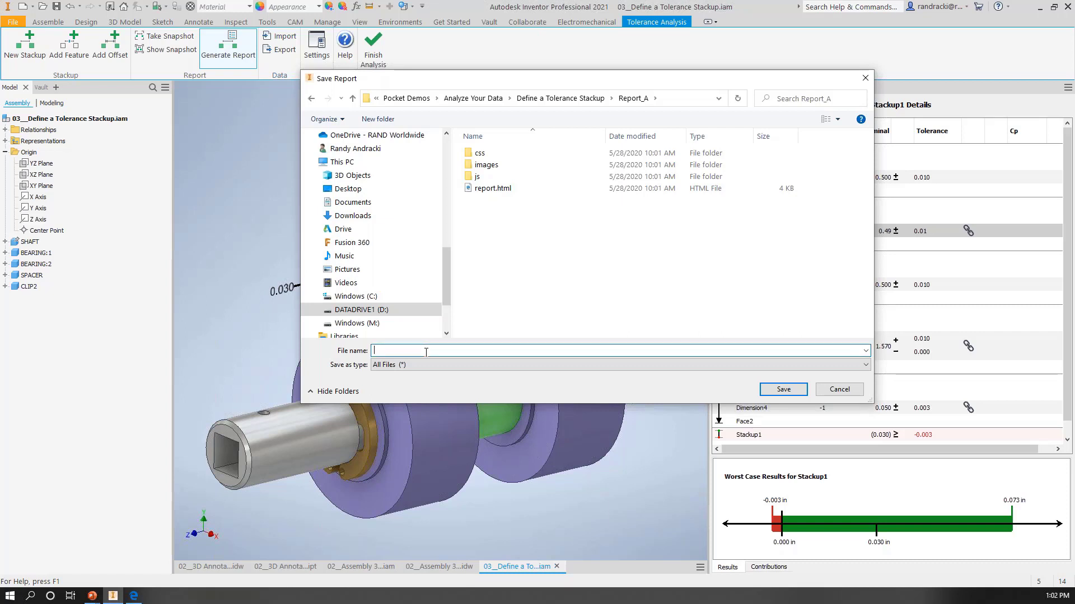
text(Rep)
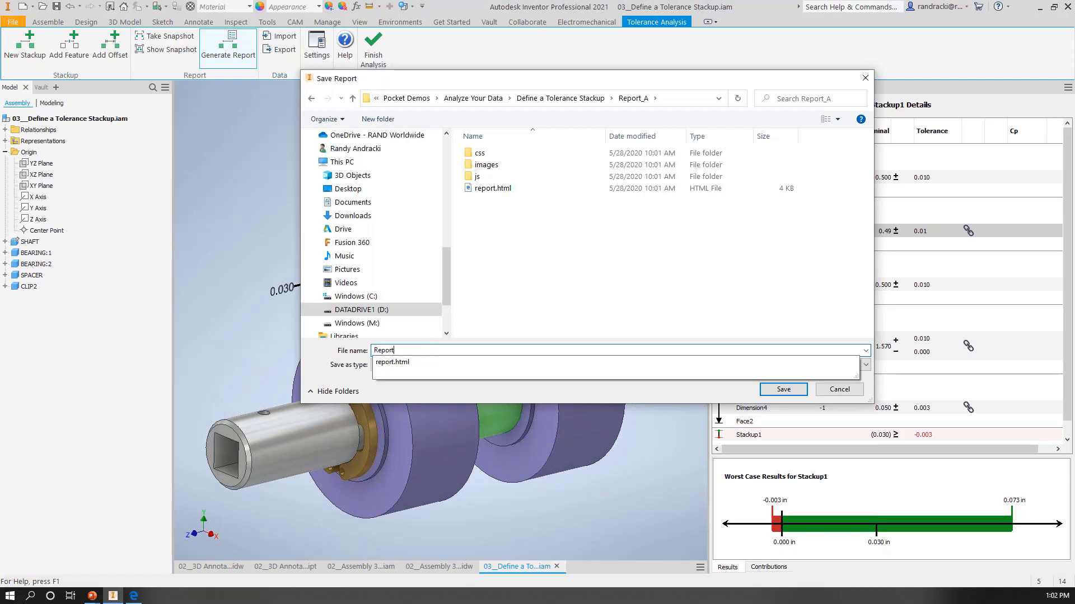
text(ort A)
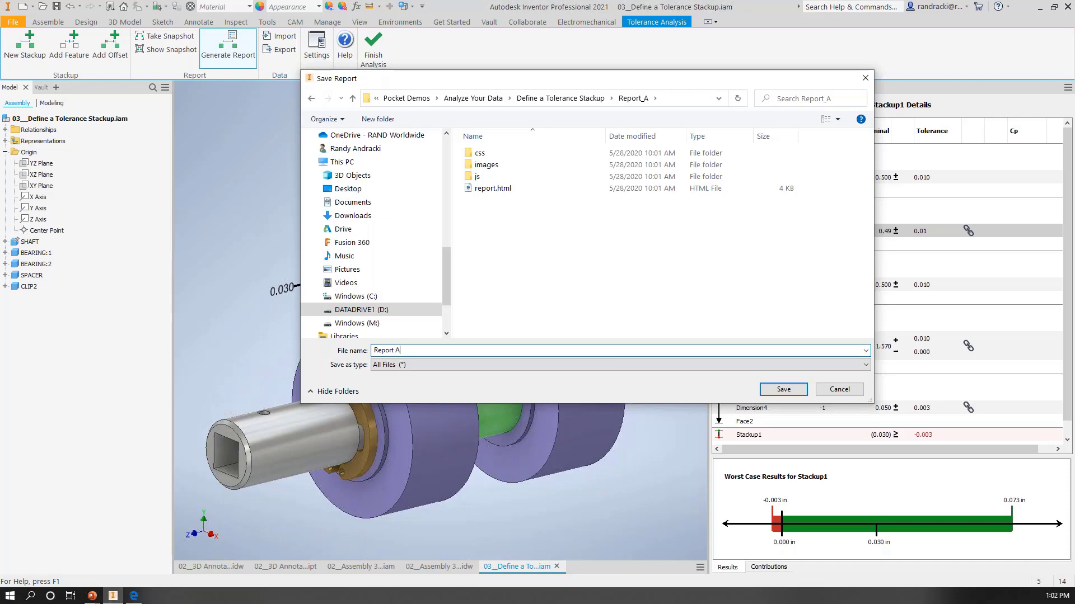
click(783, 389)
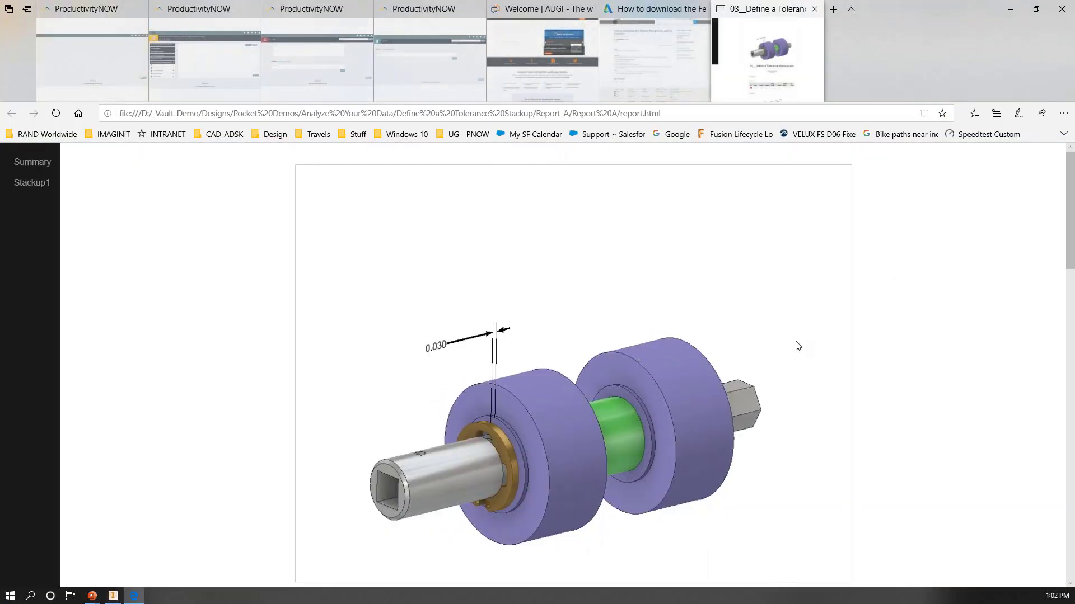
Step: Review the generated report's snapshot images, summary, tolerance stackup table, worst case results and contributions
ctrl+scroll(798, 346, down, 1)
ctrl+scroll(797, 346, down, 1)
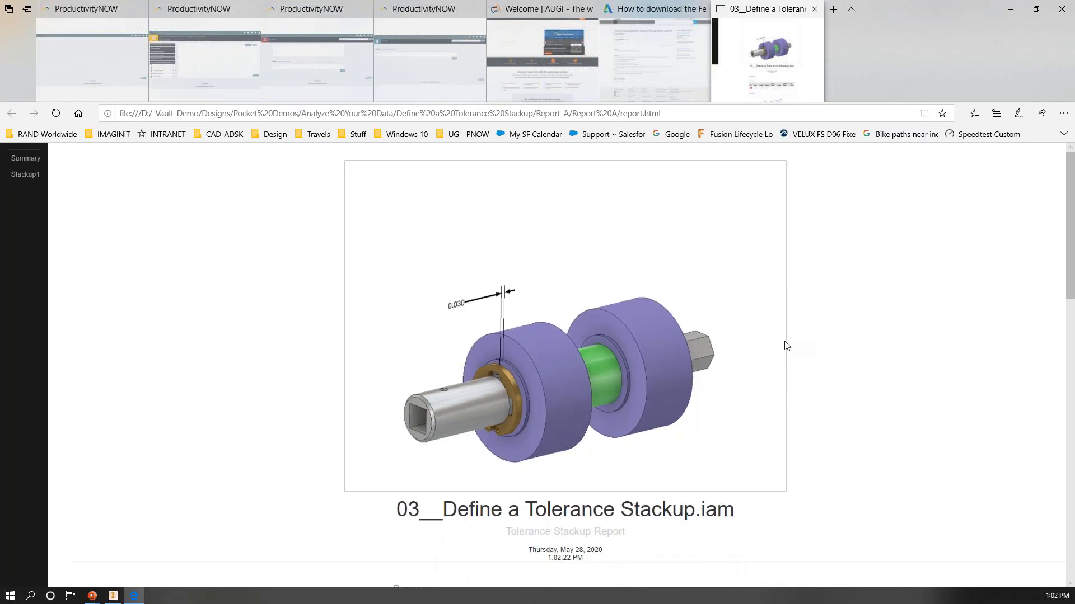
scroll(786, 346, down, 1)
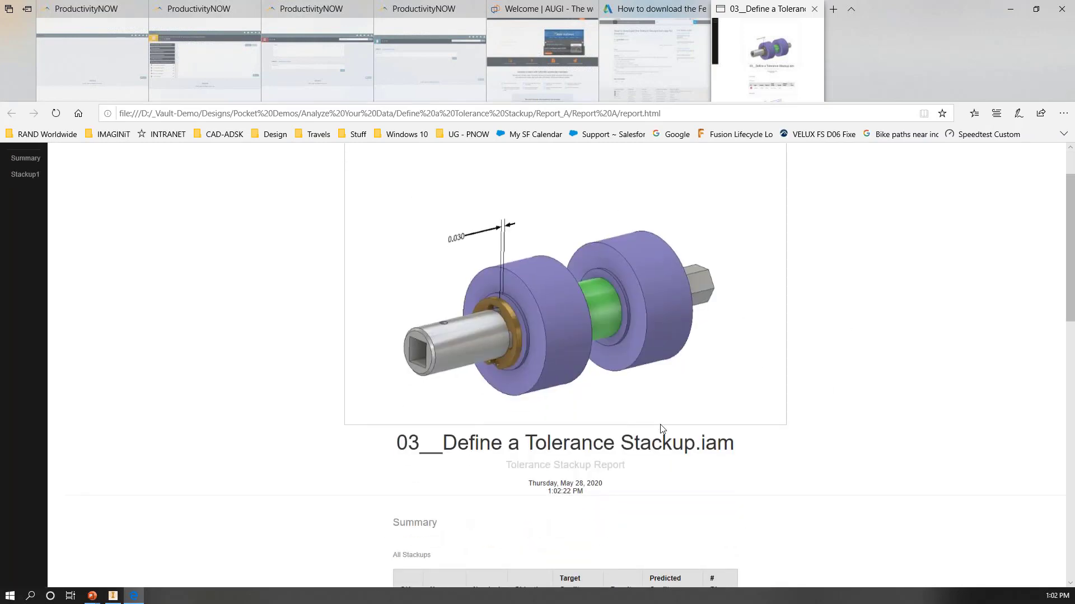
scroll(661, 429, down, 2)
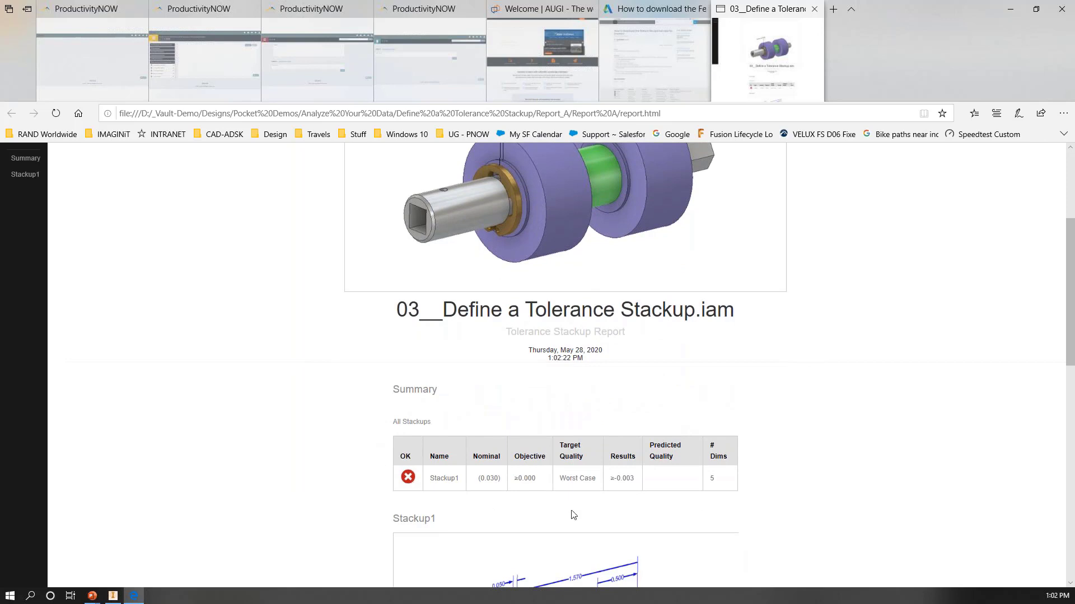
scroll(605, 497, down, 4)
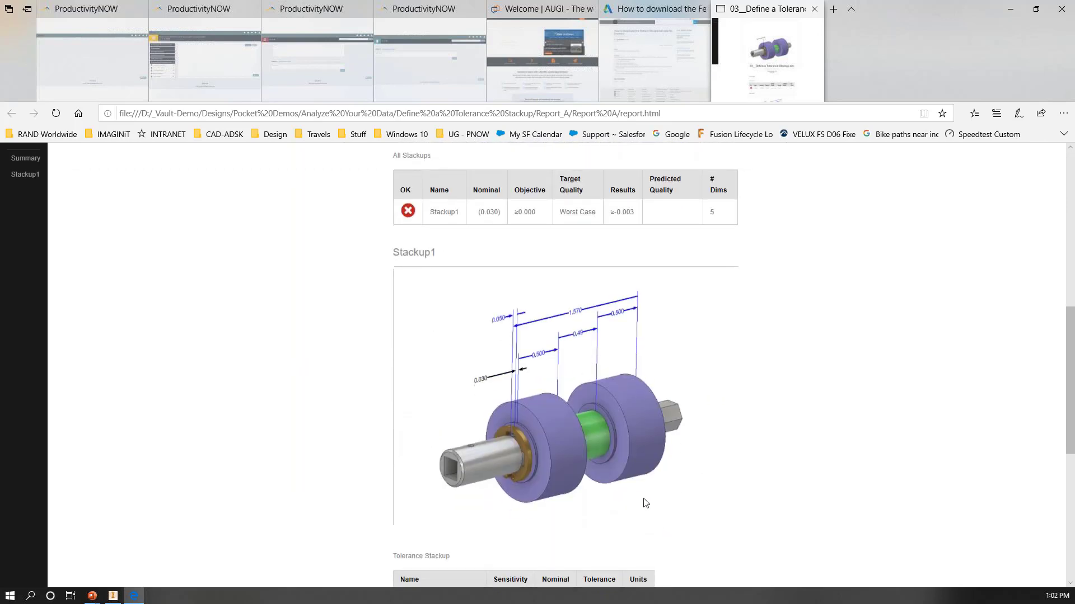
scroll(645, 503, down, 1)
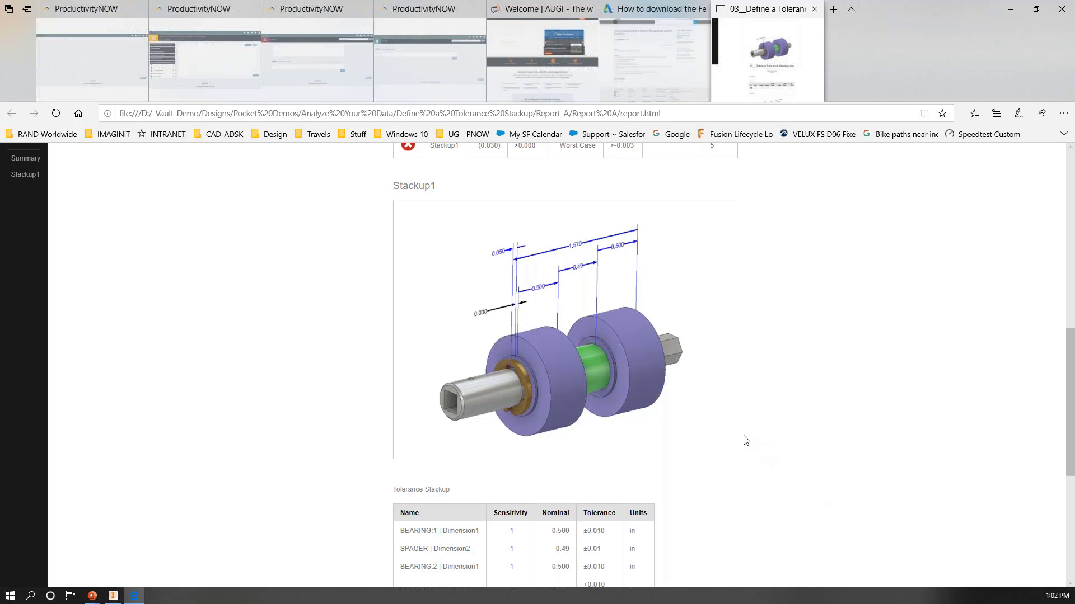
scroll(745, 440, down, 1)
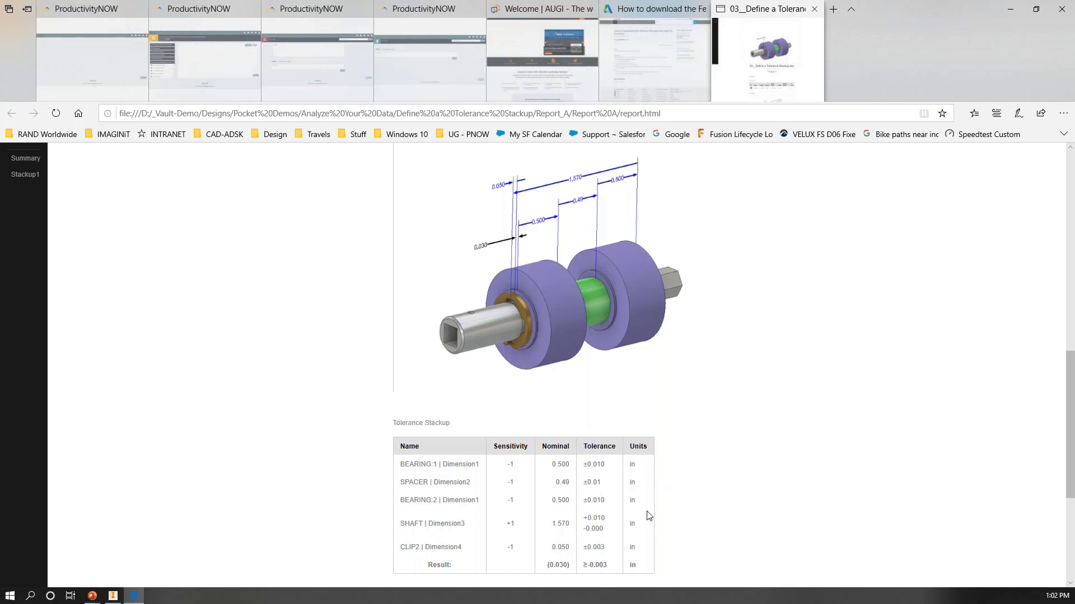
scroll(694, 320, down, 4)
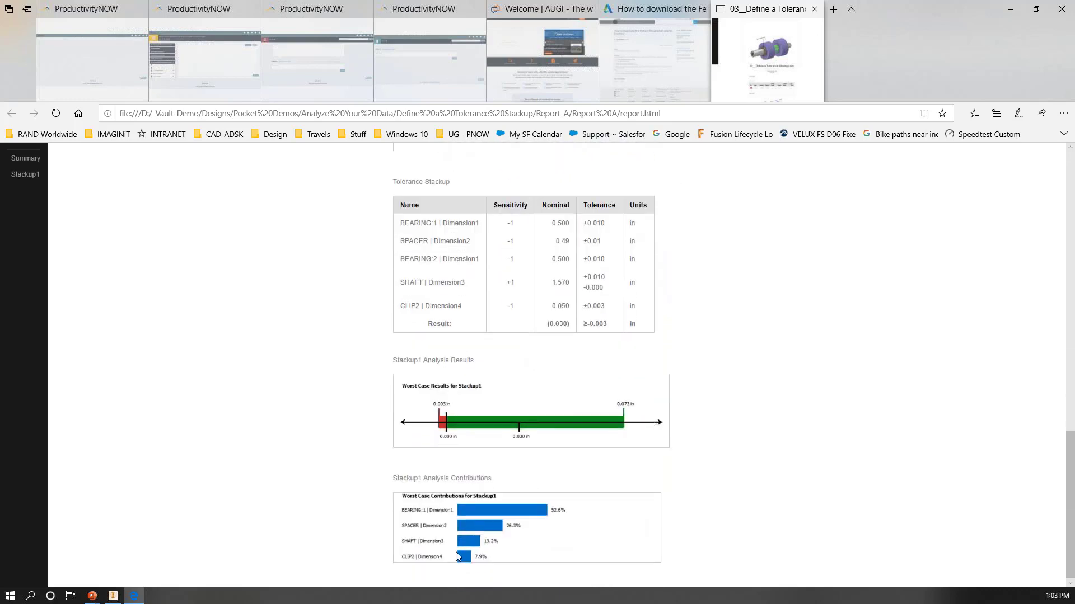
ctrl+scroll(457, 555, up, 2)
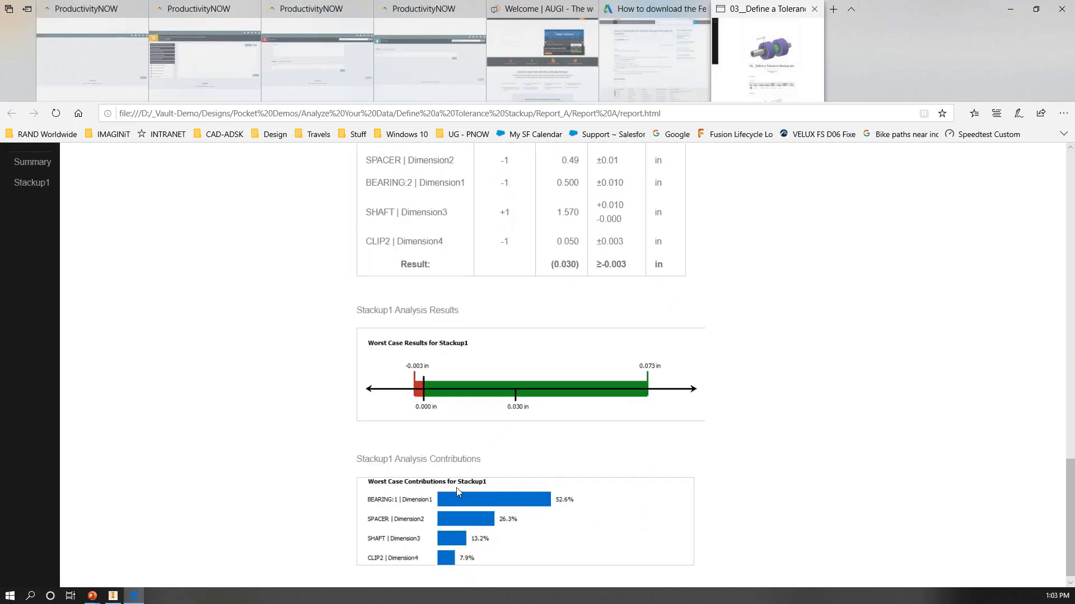
ctrl+scroll(564, 466, down, 2)
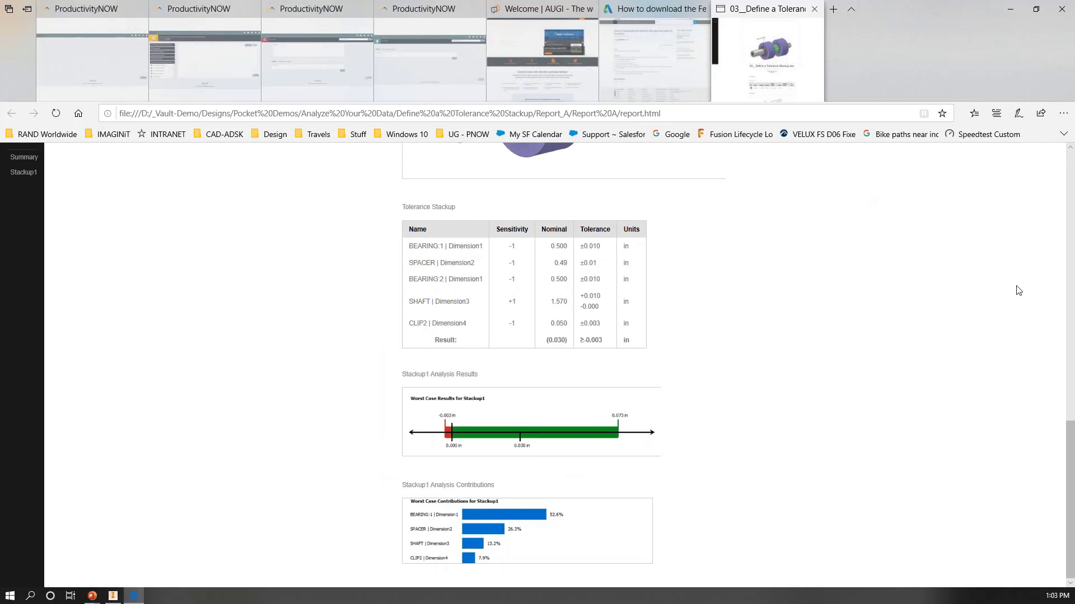
key(alt+Tab)
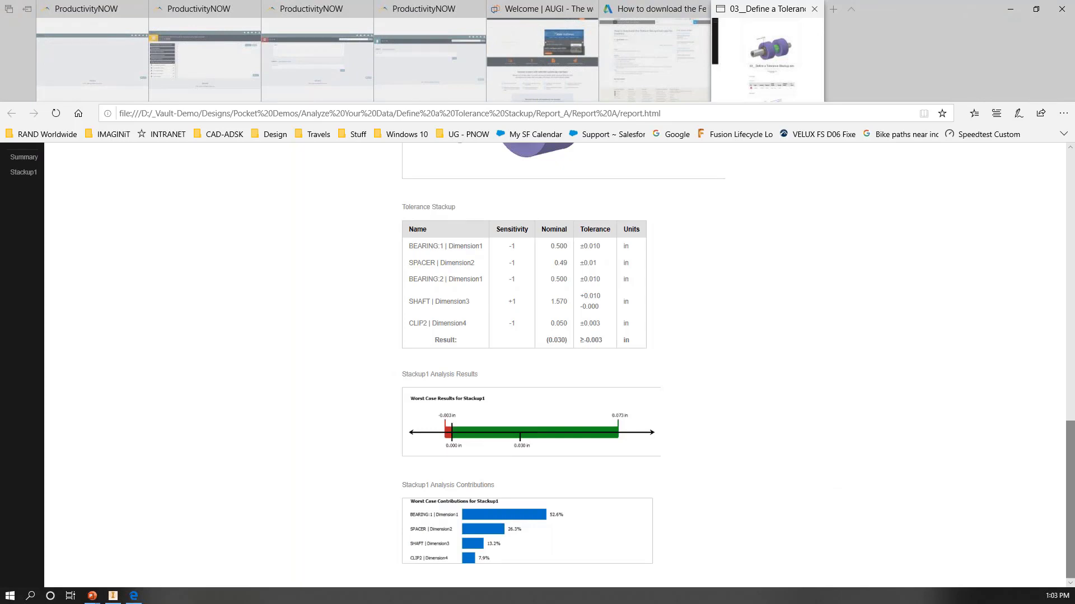
key(alt+Tab)
click(671, 470)
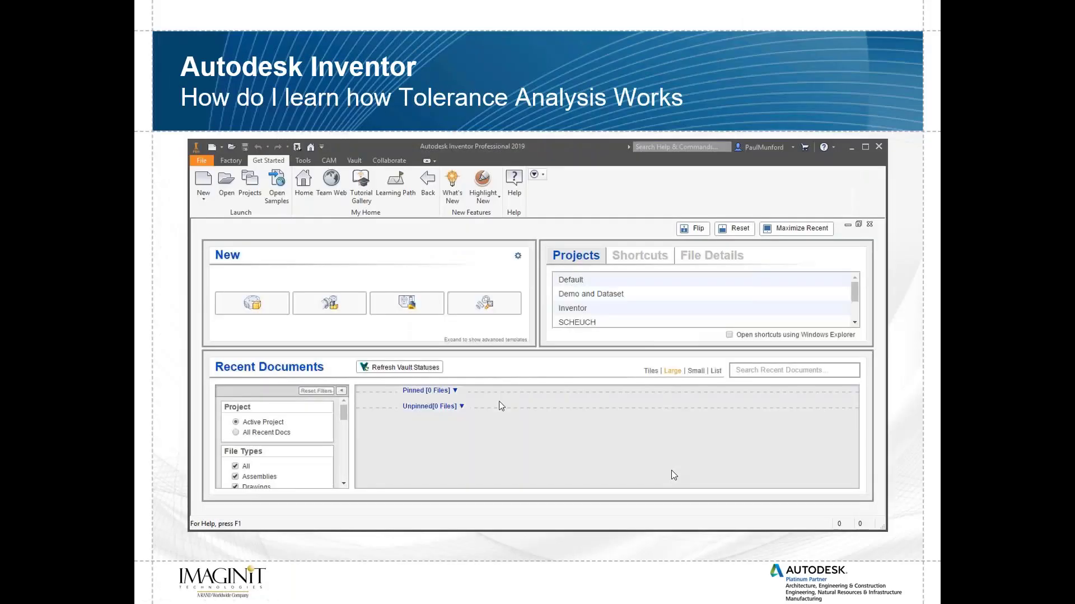
click(671, 471)
click(672, 471)
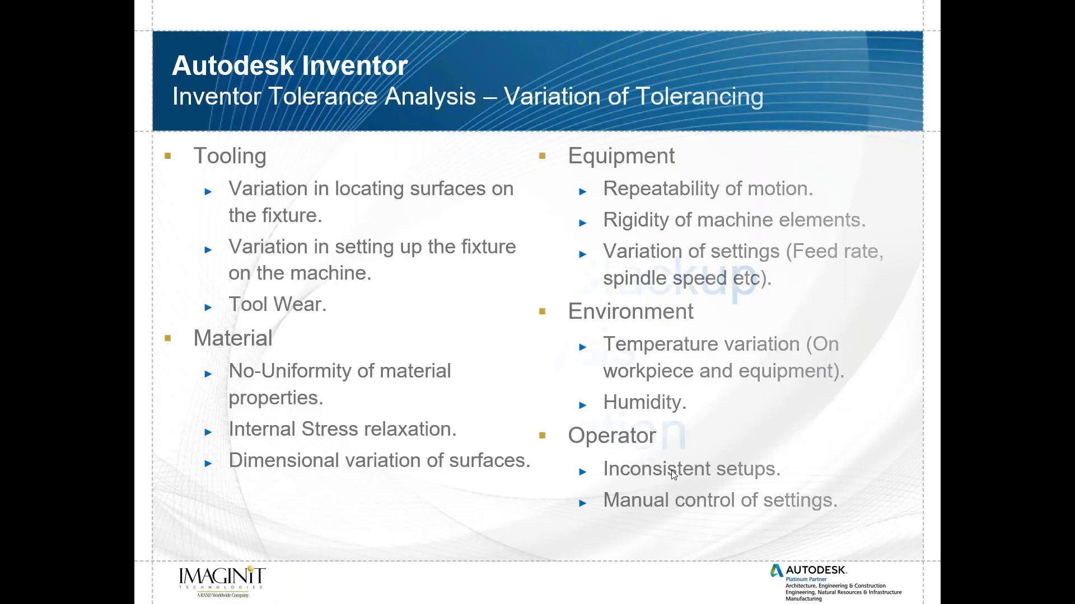